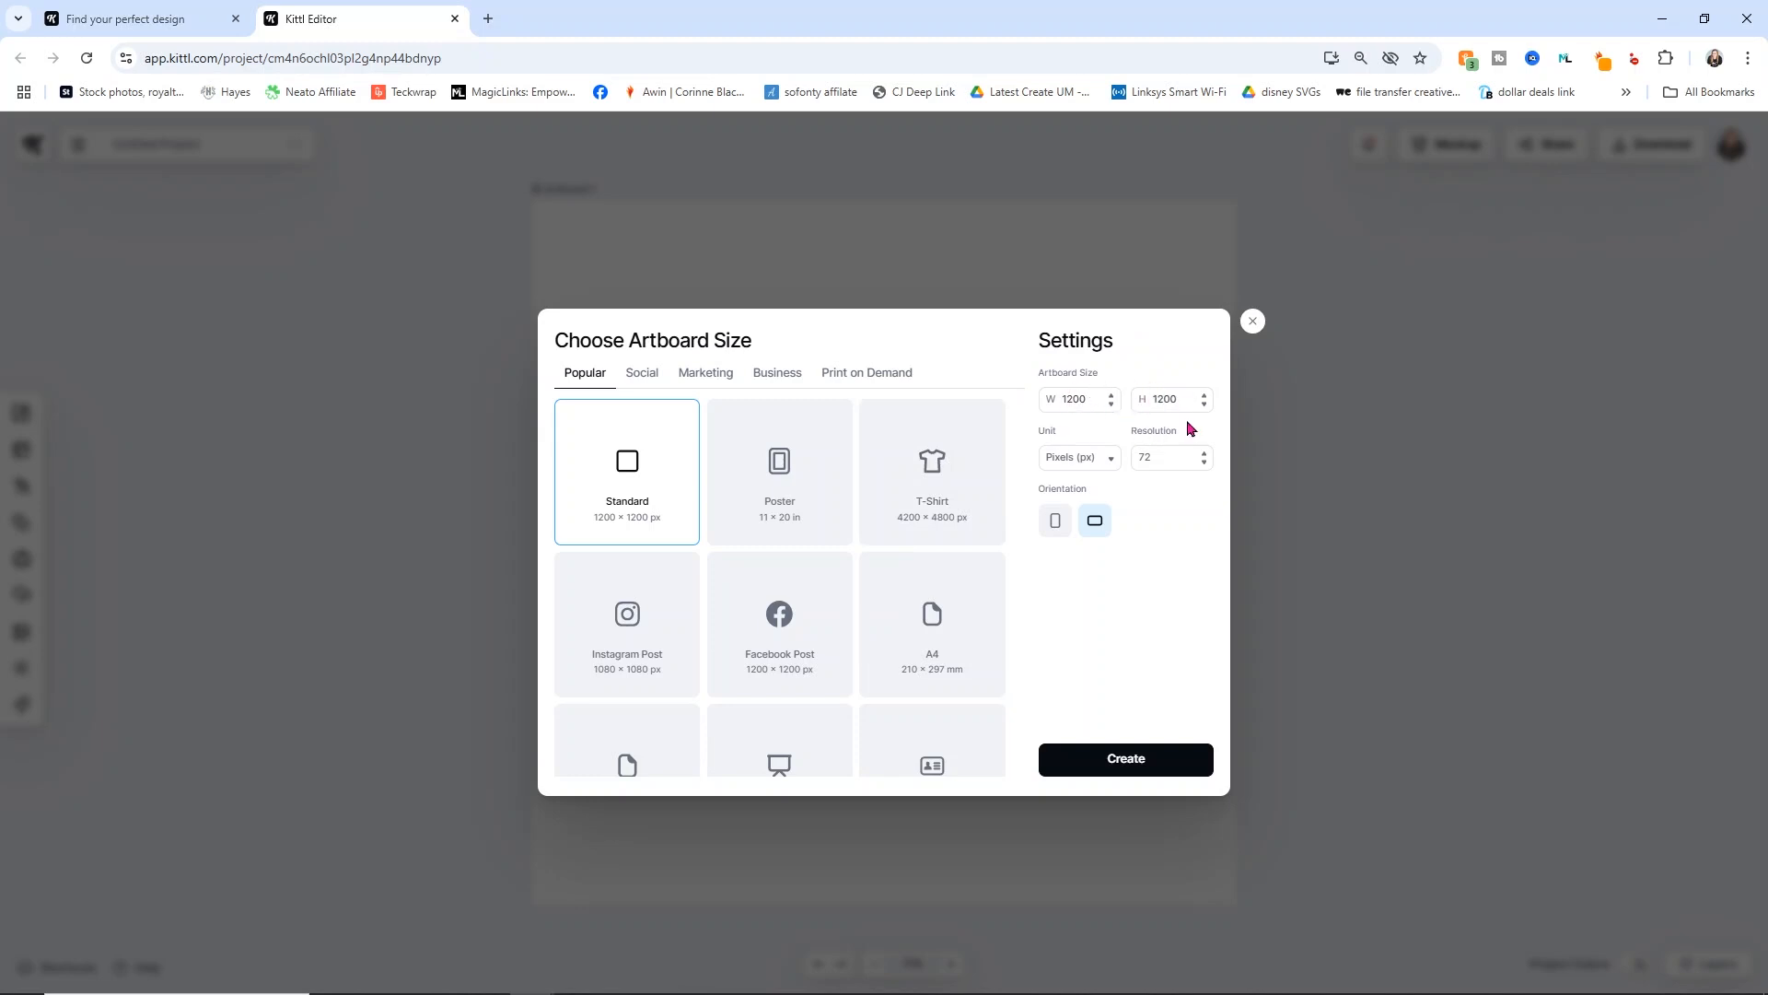
Create a Standard 1200 × 1200 px artboard and search the elements library for "smile"
click(1125, 758)
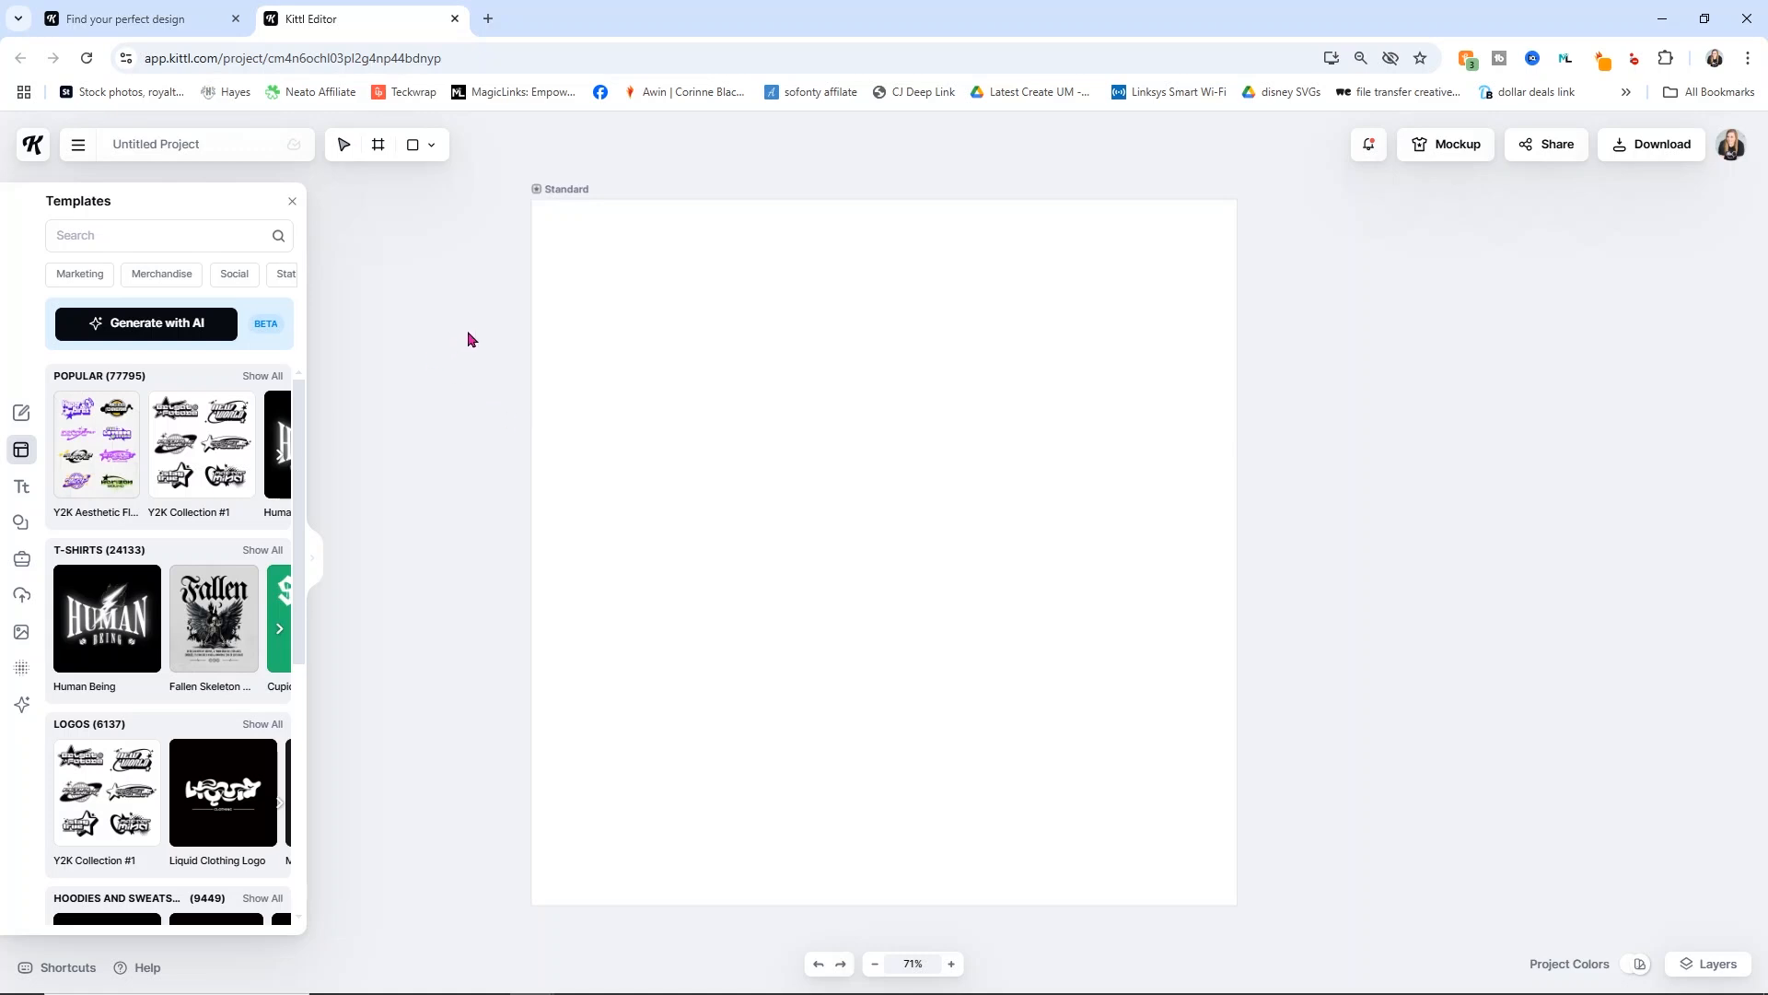
click(20, 529)
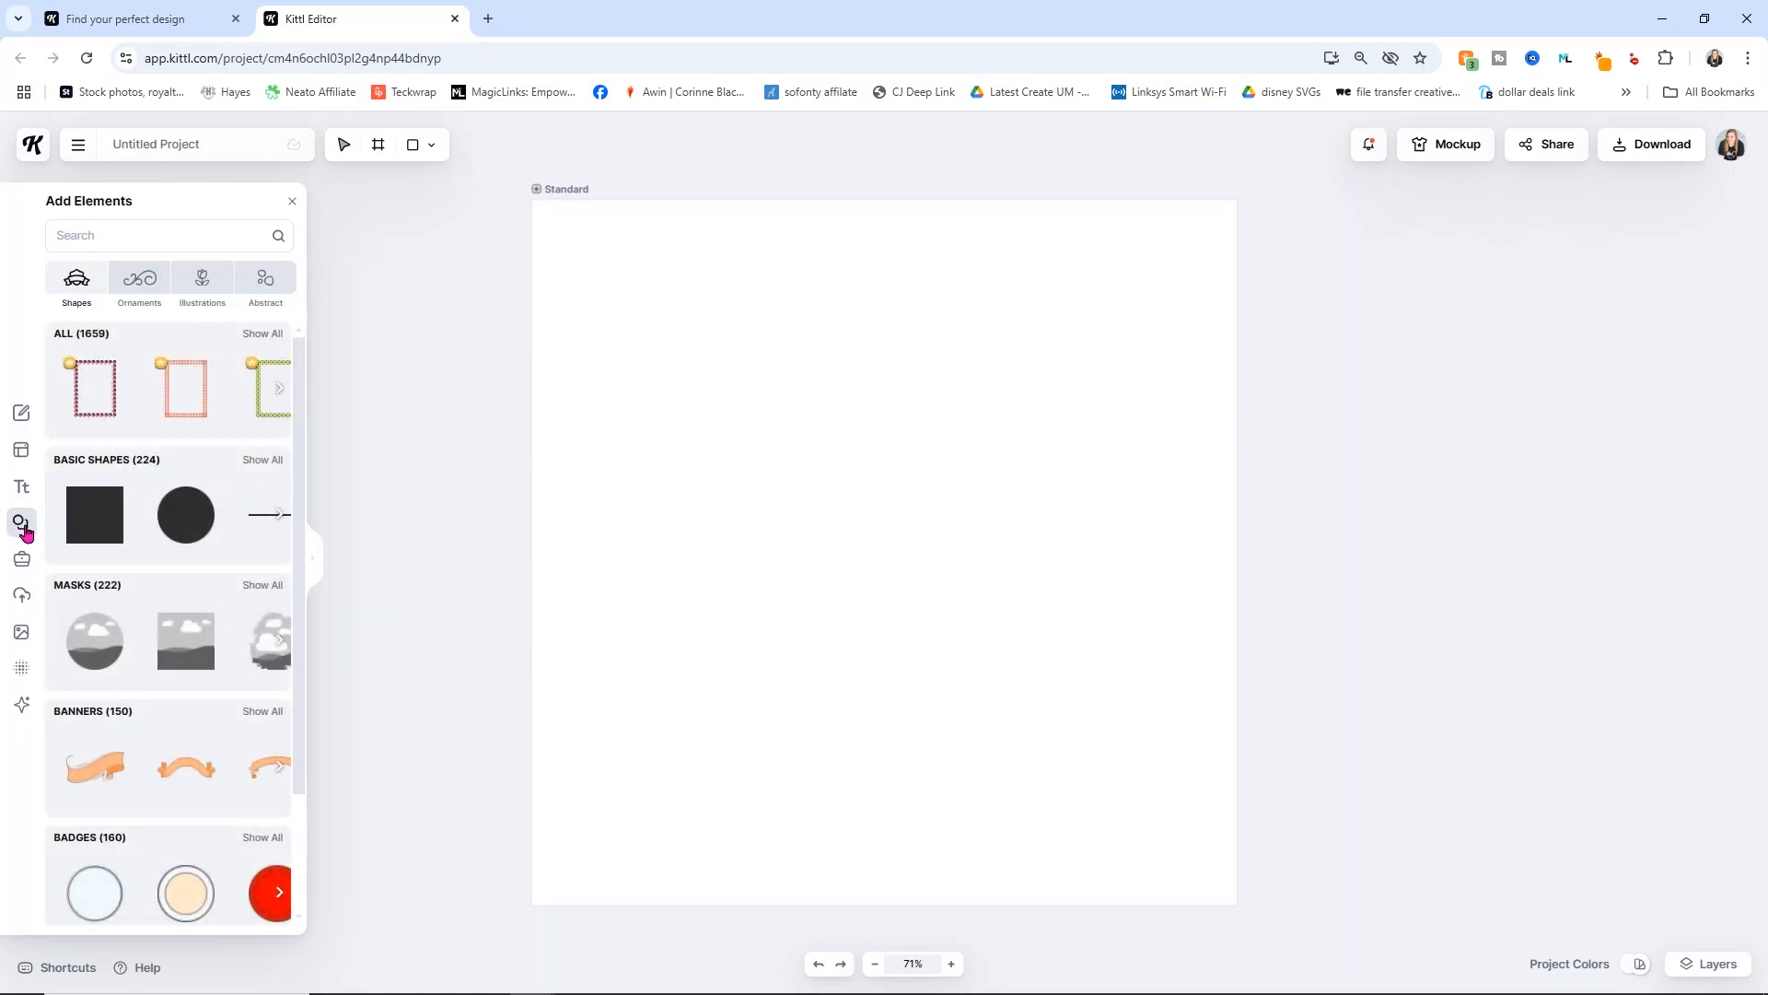
click(134, 232)
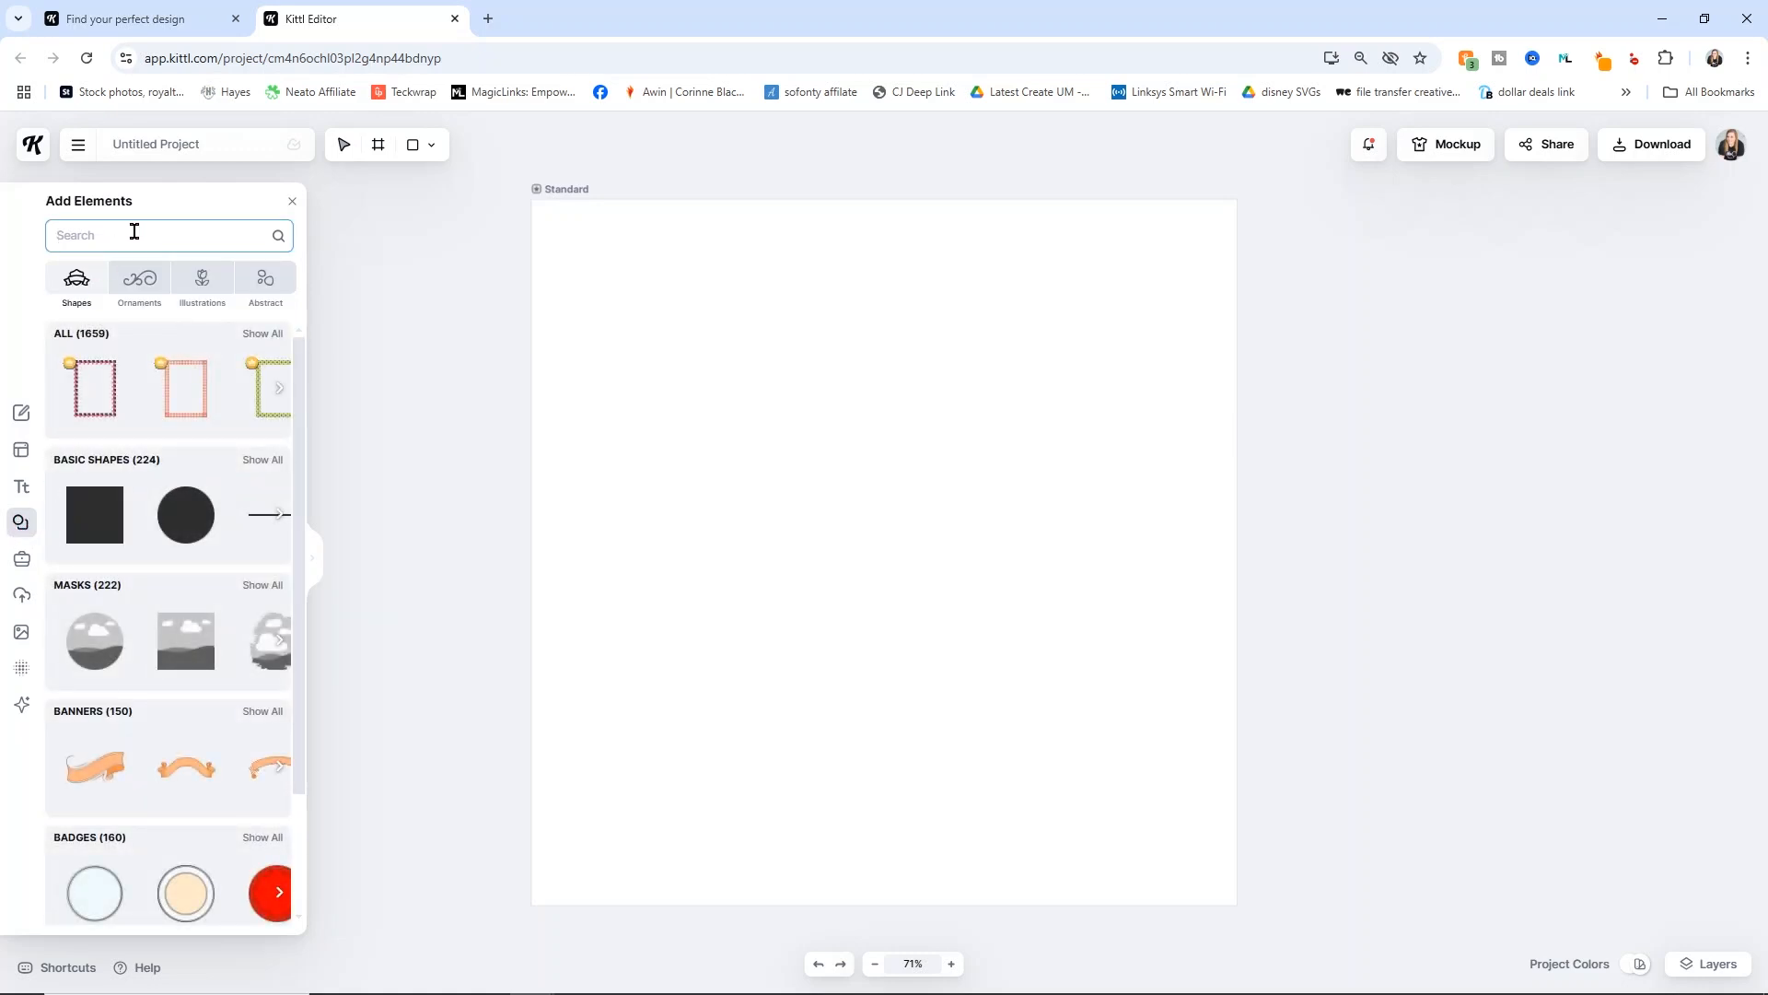
text(smile)
key(Return)
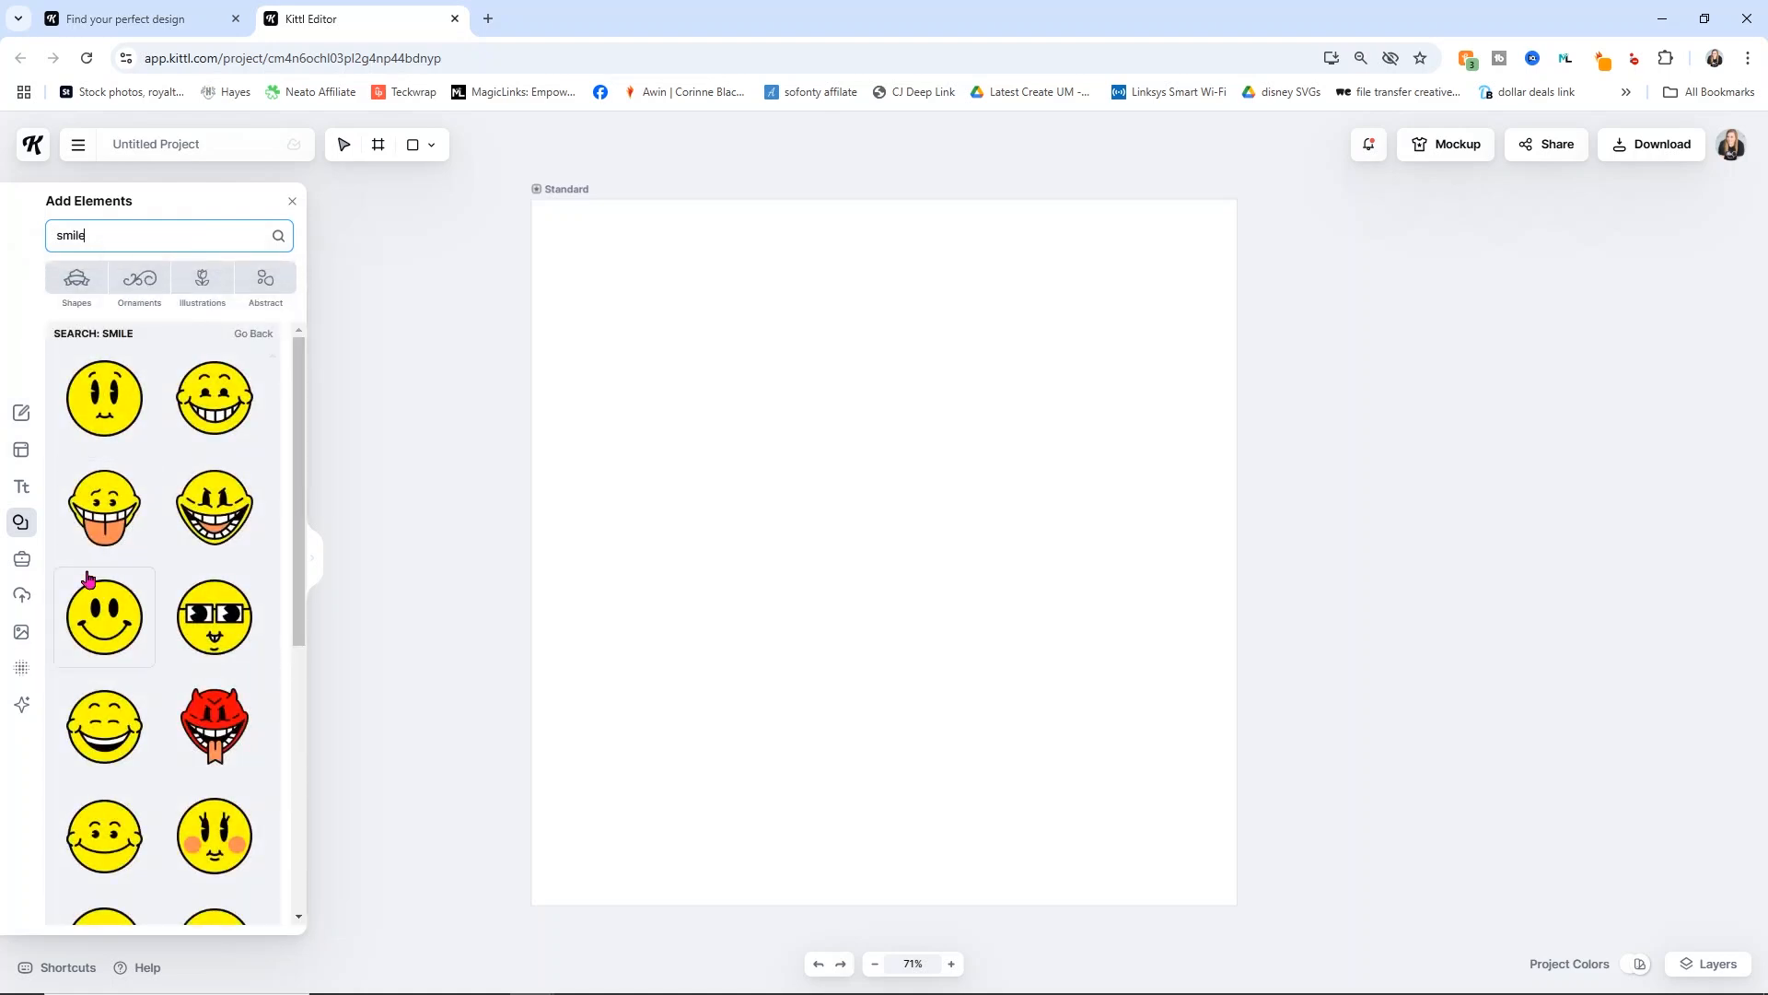
Add the plain yellow smiley with two oval eyes, enlarge it to about 624 × 624 px, and place it near the artboard's centre
click(118, 632)
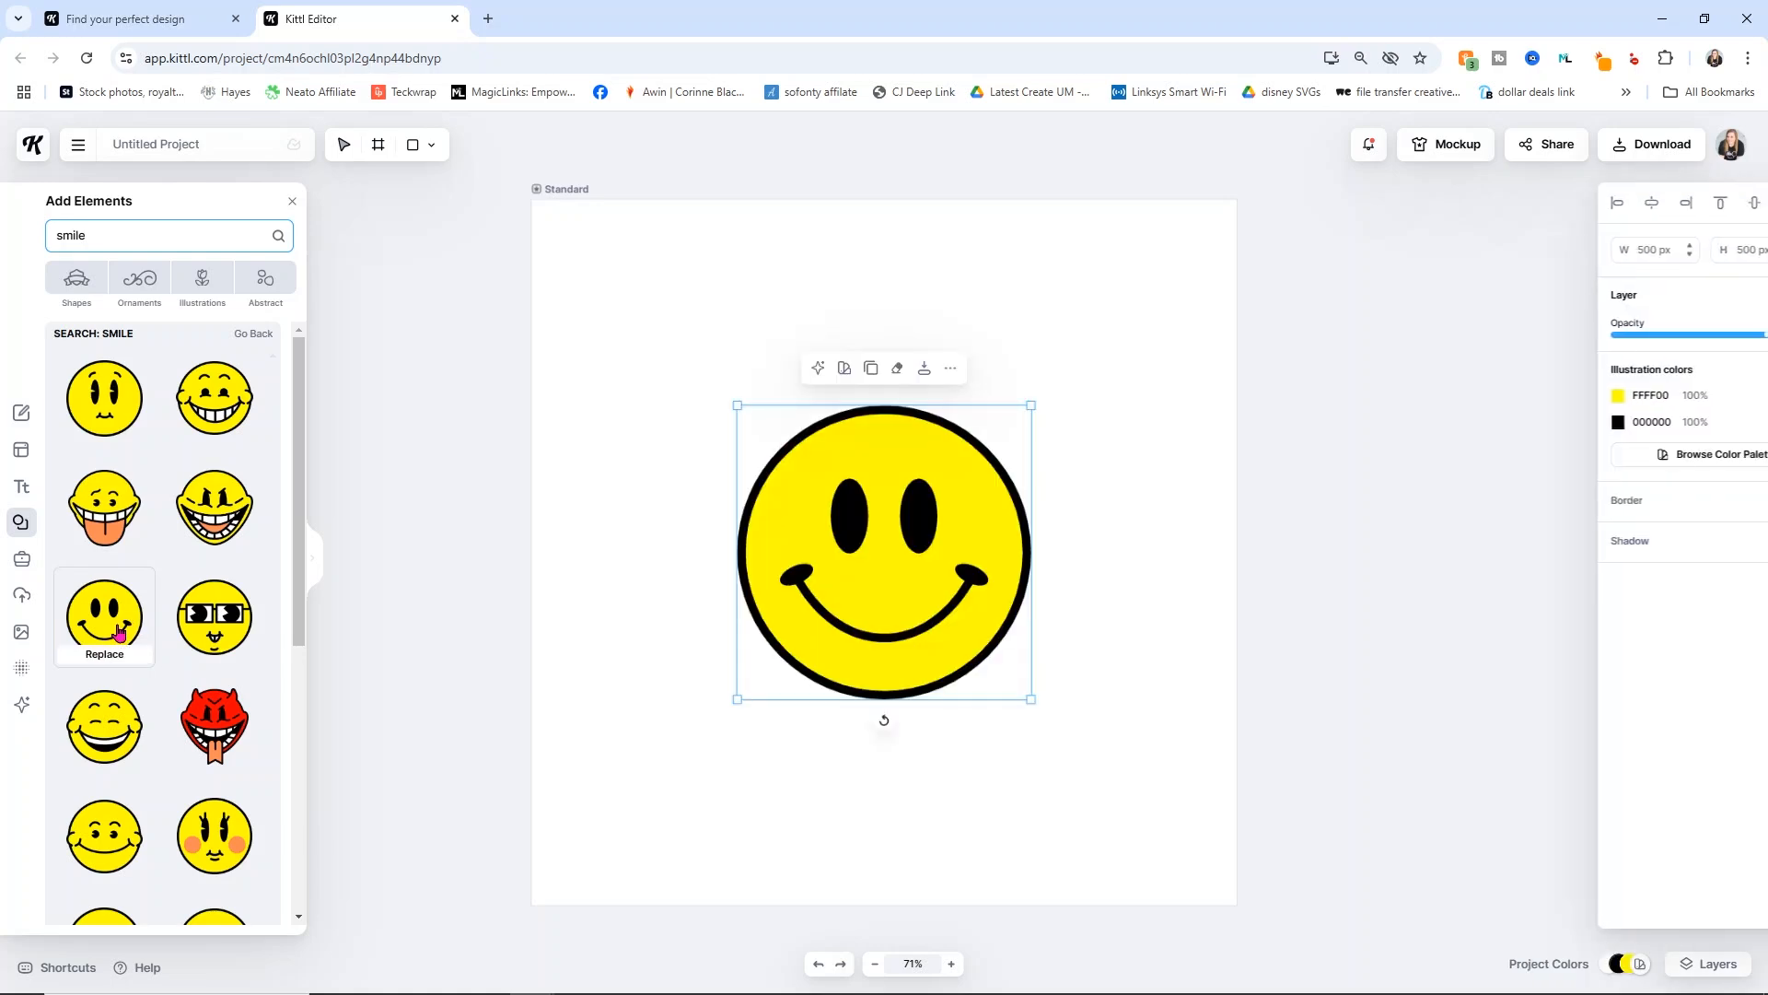
drag(1033, 405, 1105, 332)
drag(989, 446, 949, 474)
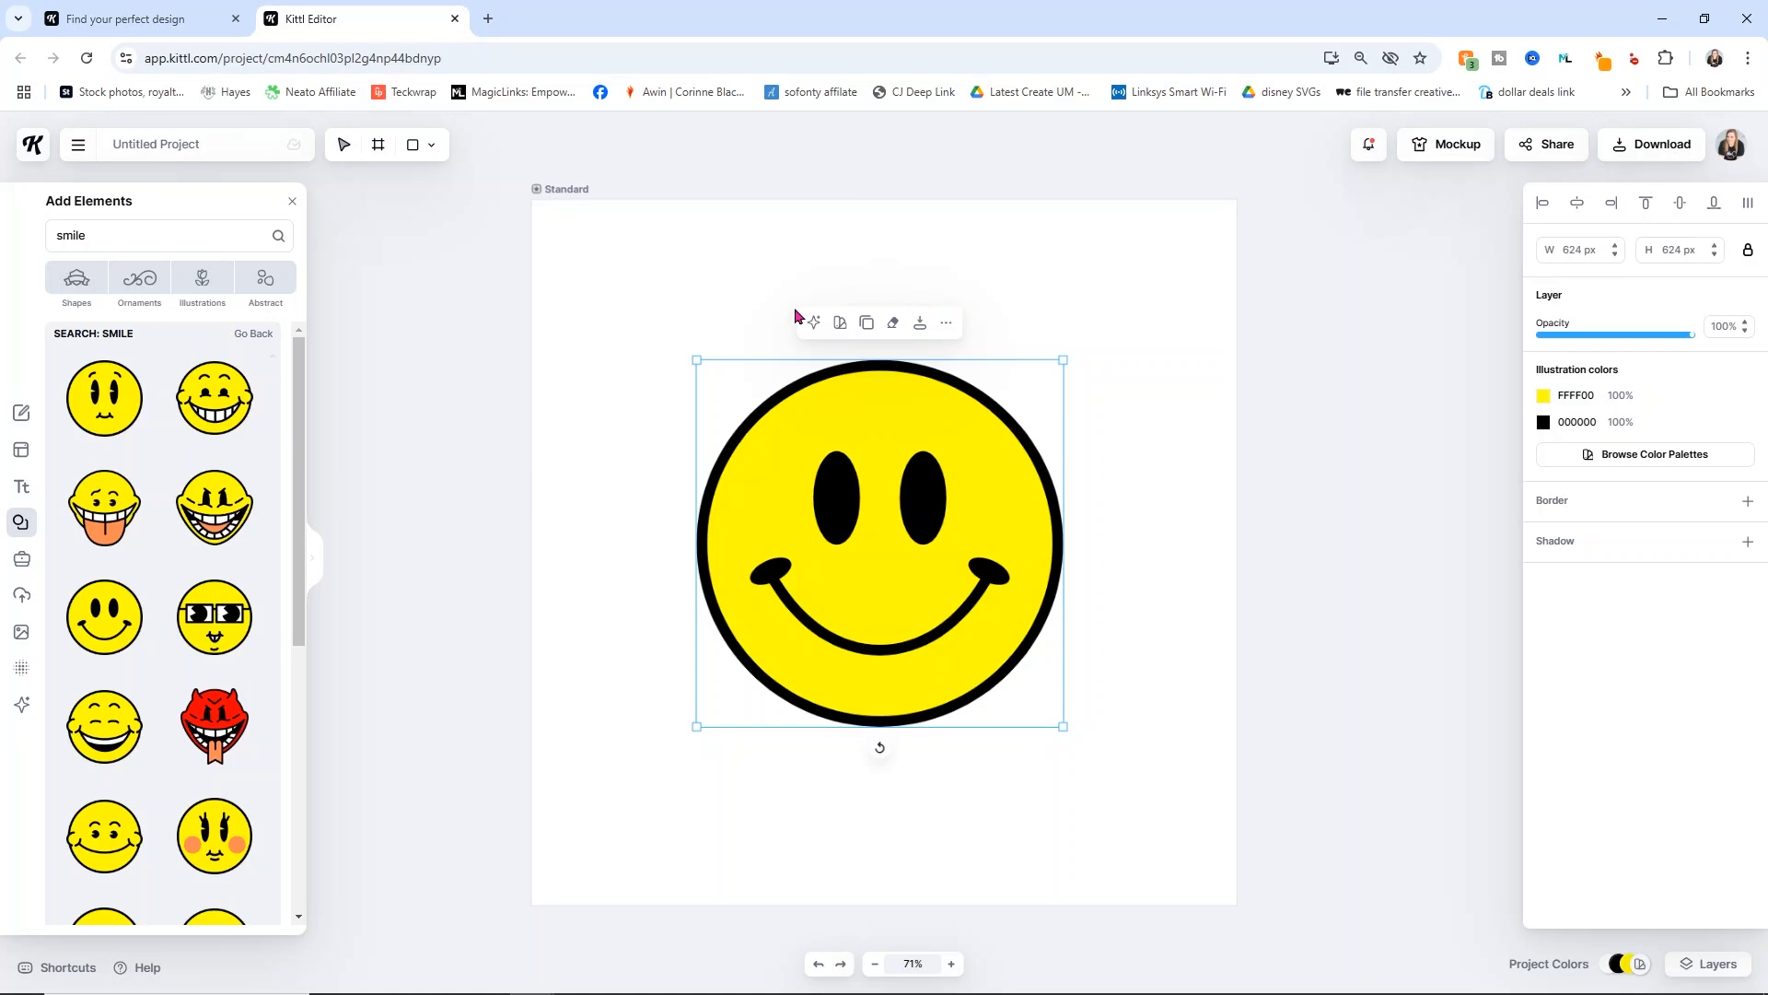
Add a headline text and place it above the smiley face
click(22, 496)
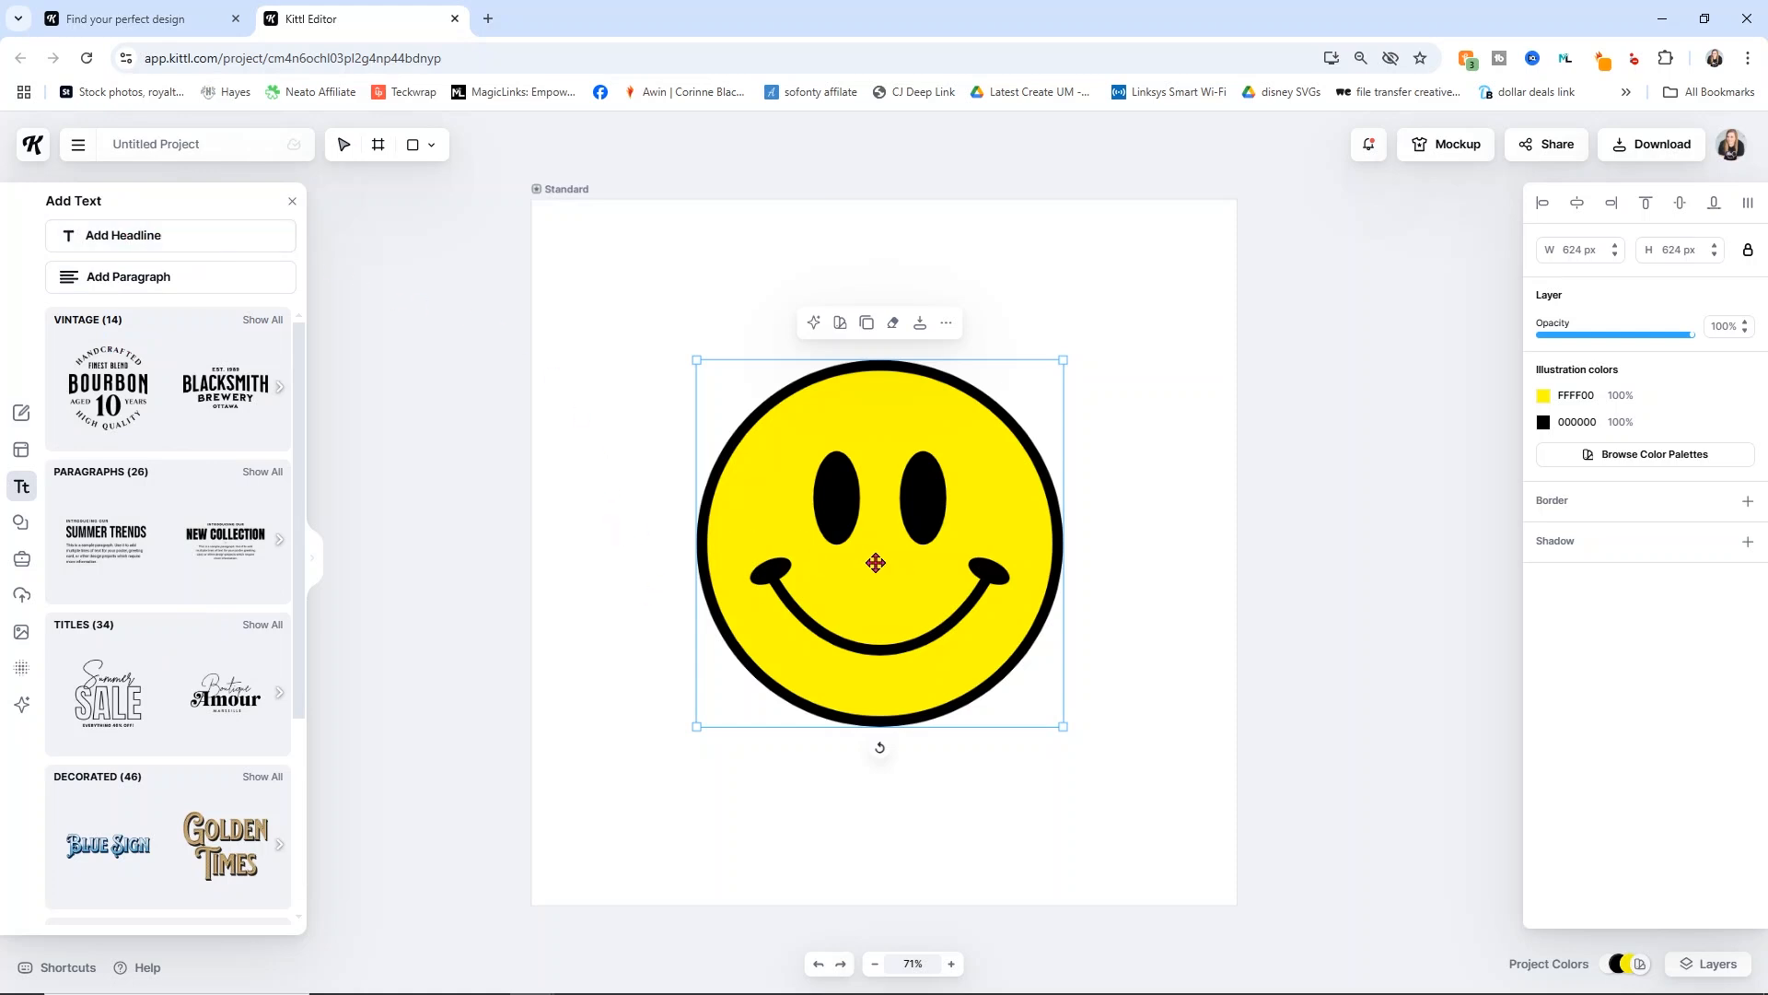
key(t)
double_click(820, 556)
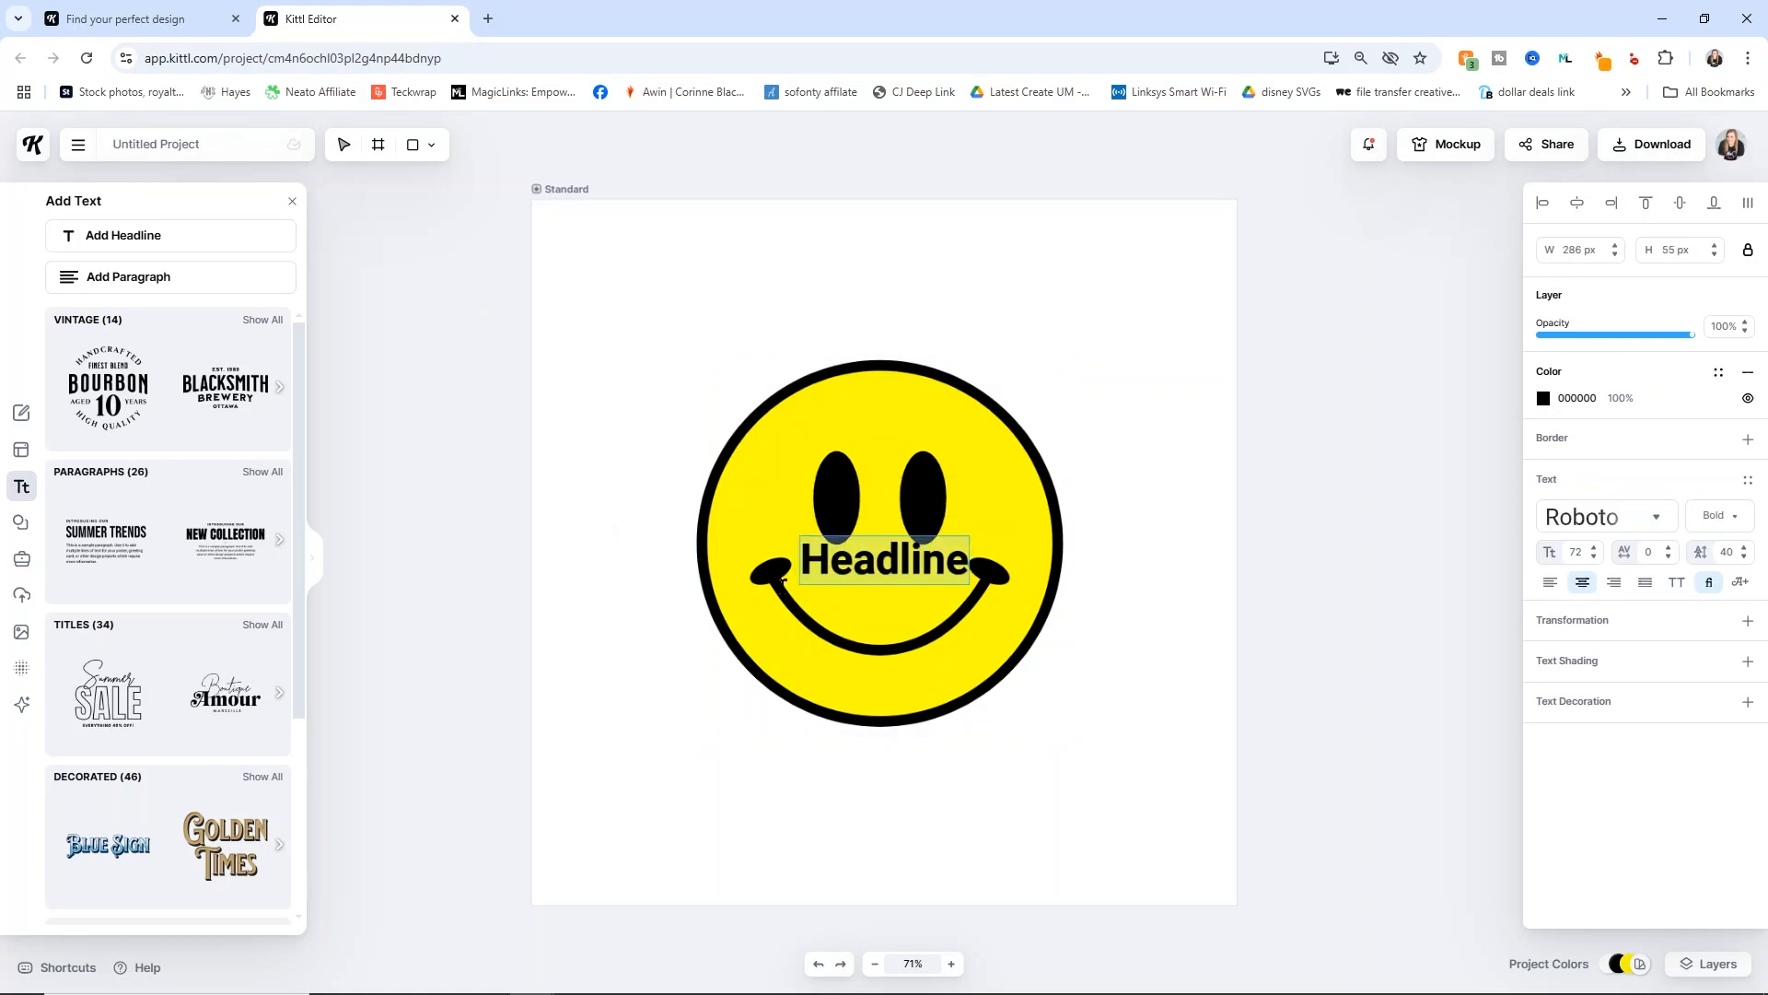
key(Escape)
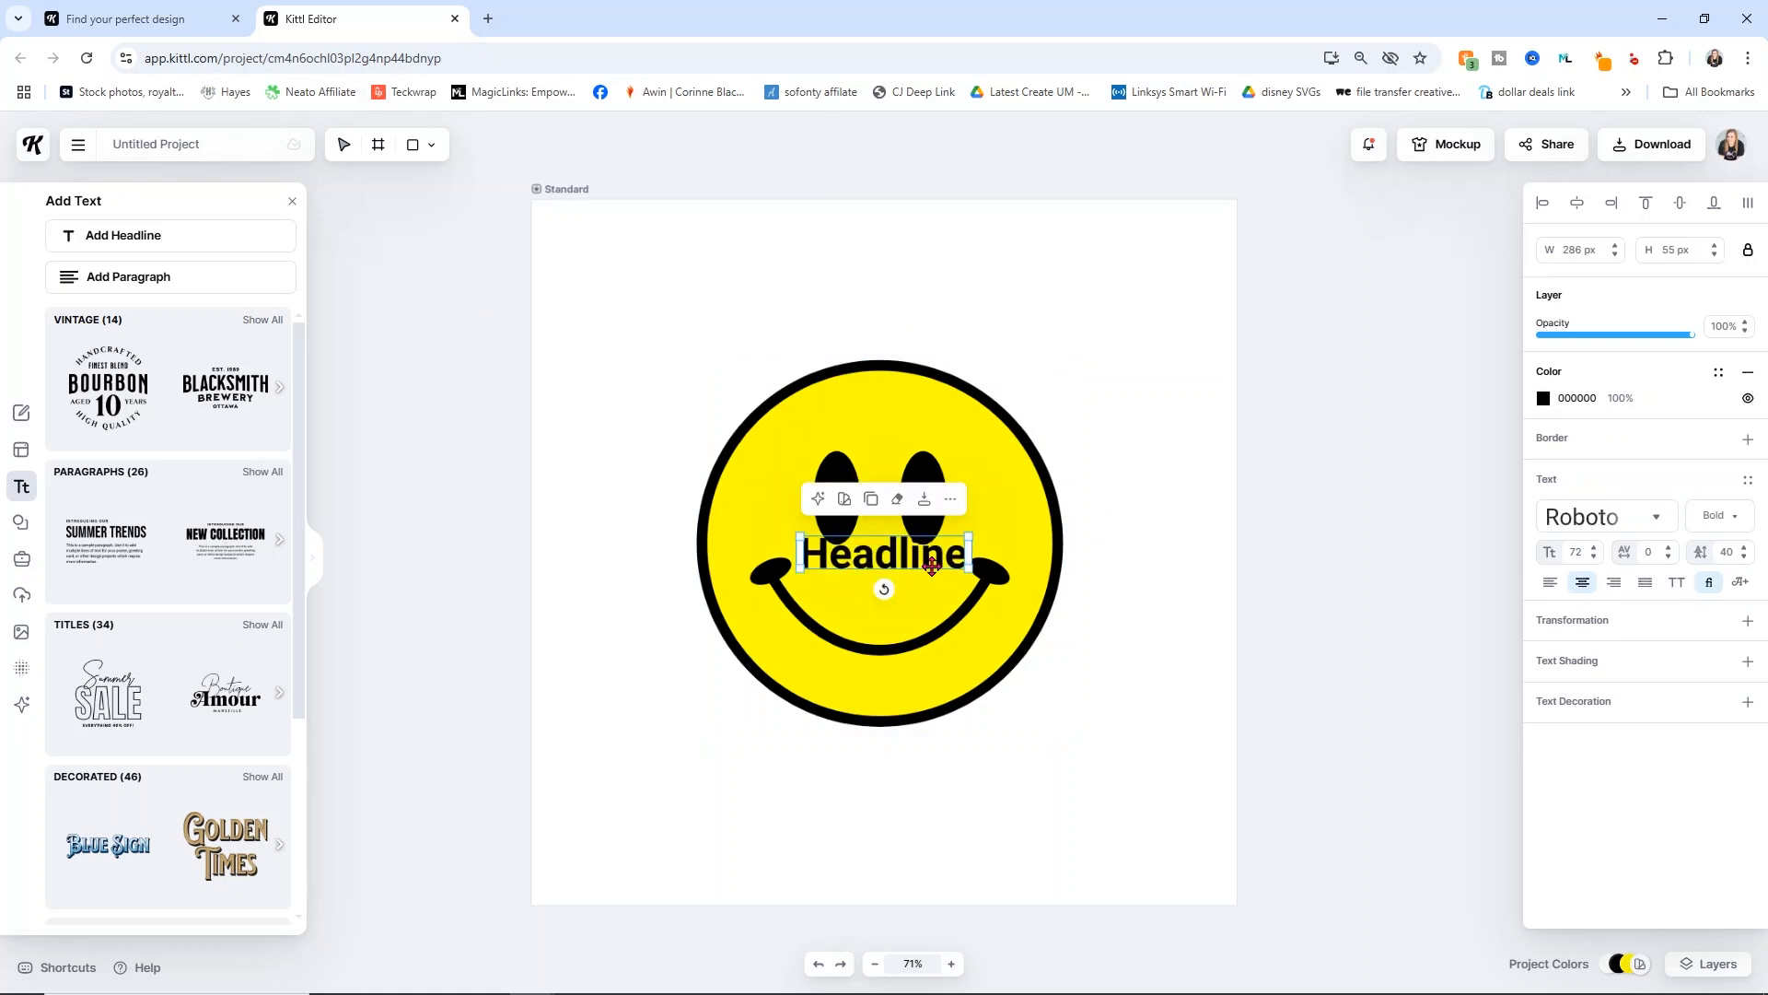
drag(935, 571, 910, 293)
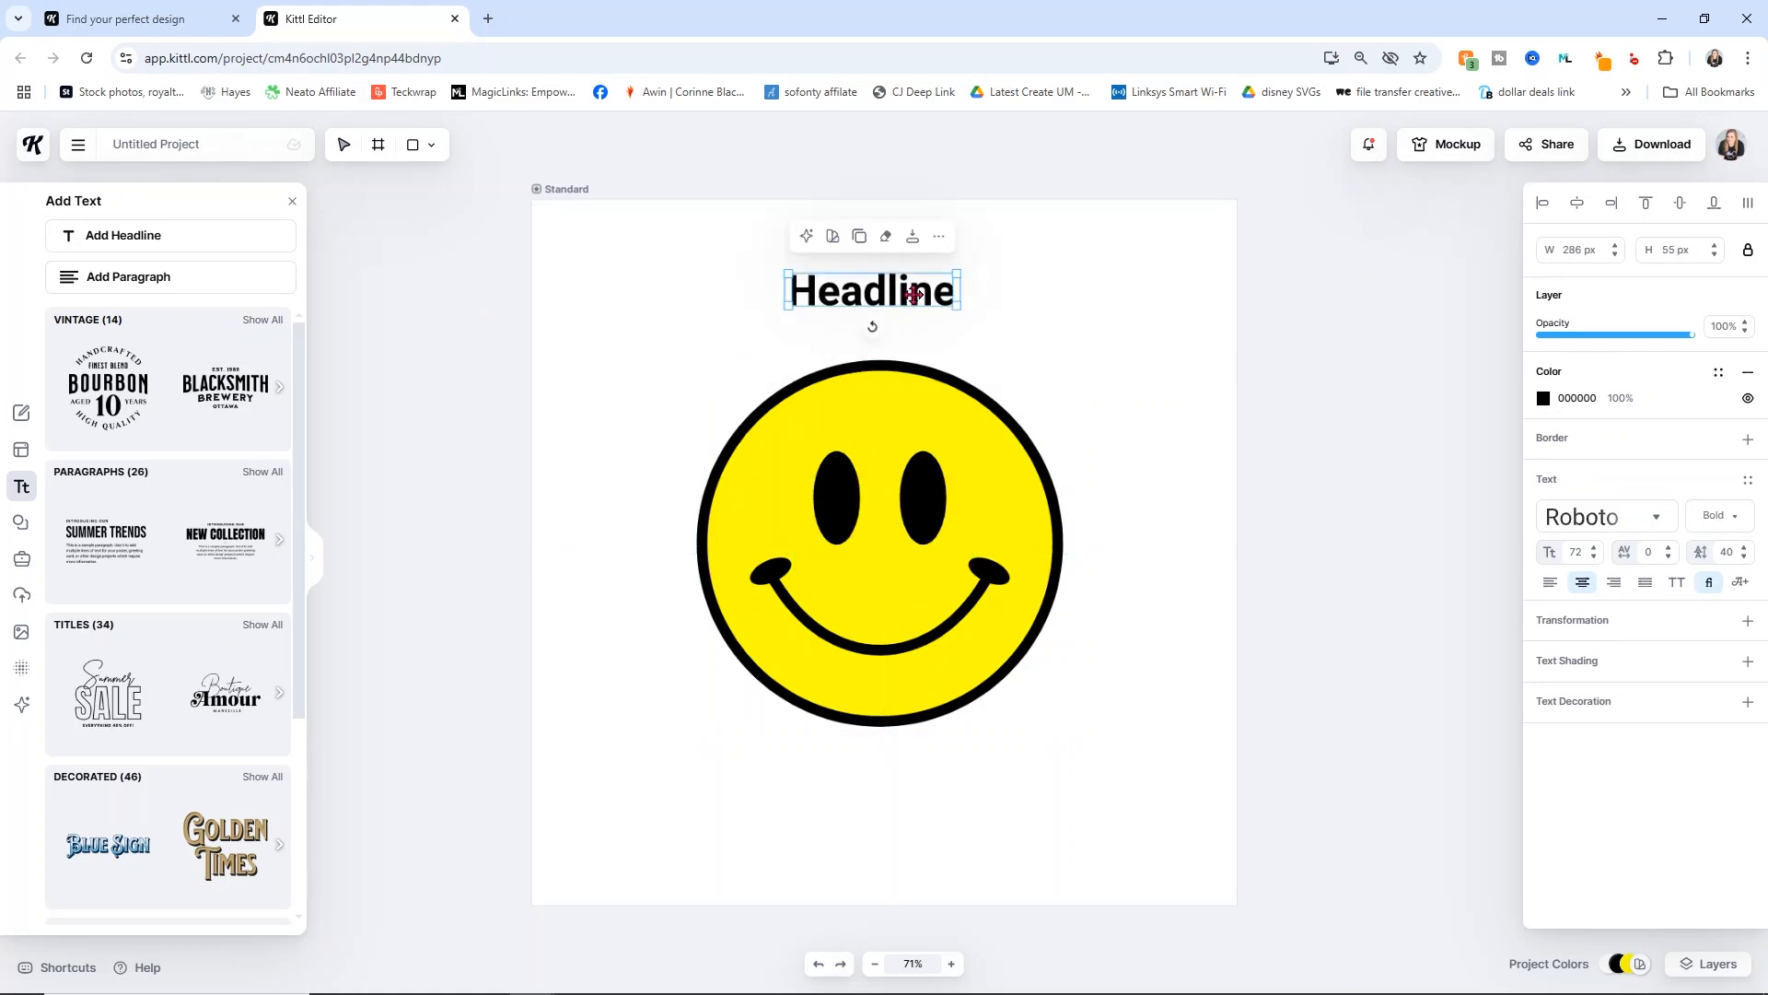
Replace the headline's wording with "KEEP"
double_click(910, 293)
text(KEPP)
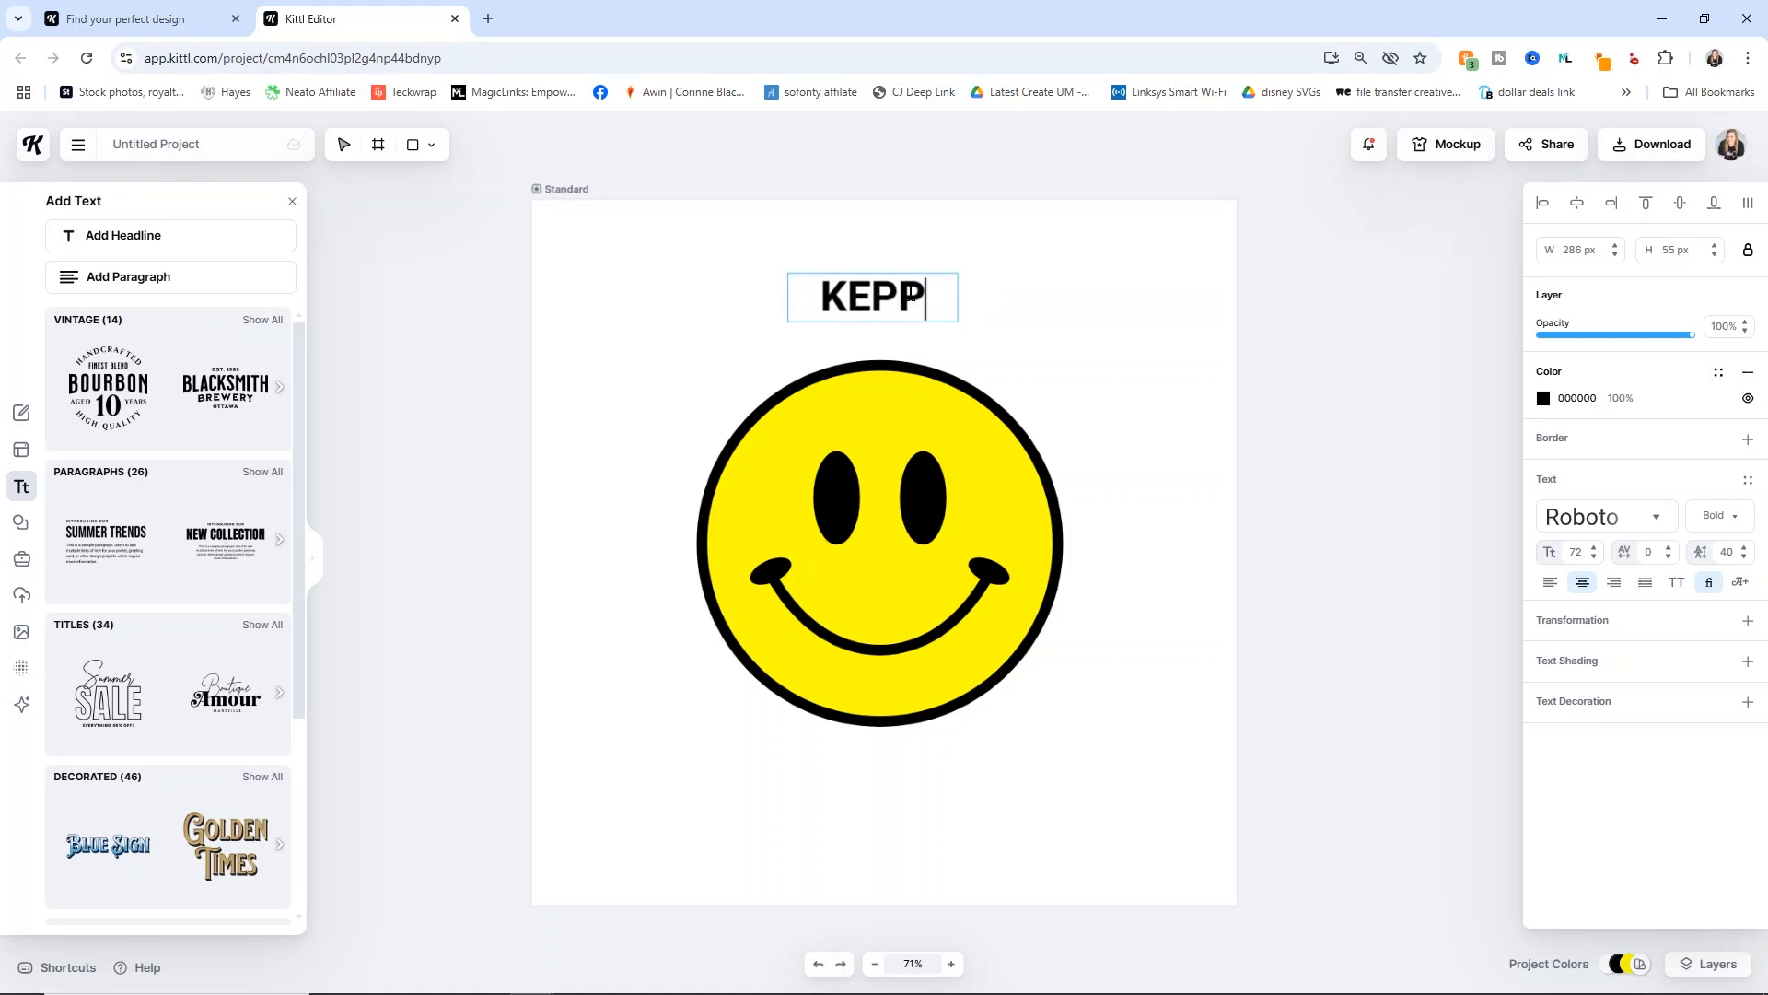
key(BackSpace)
key(BackSpace)
text(EP)
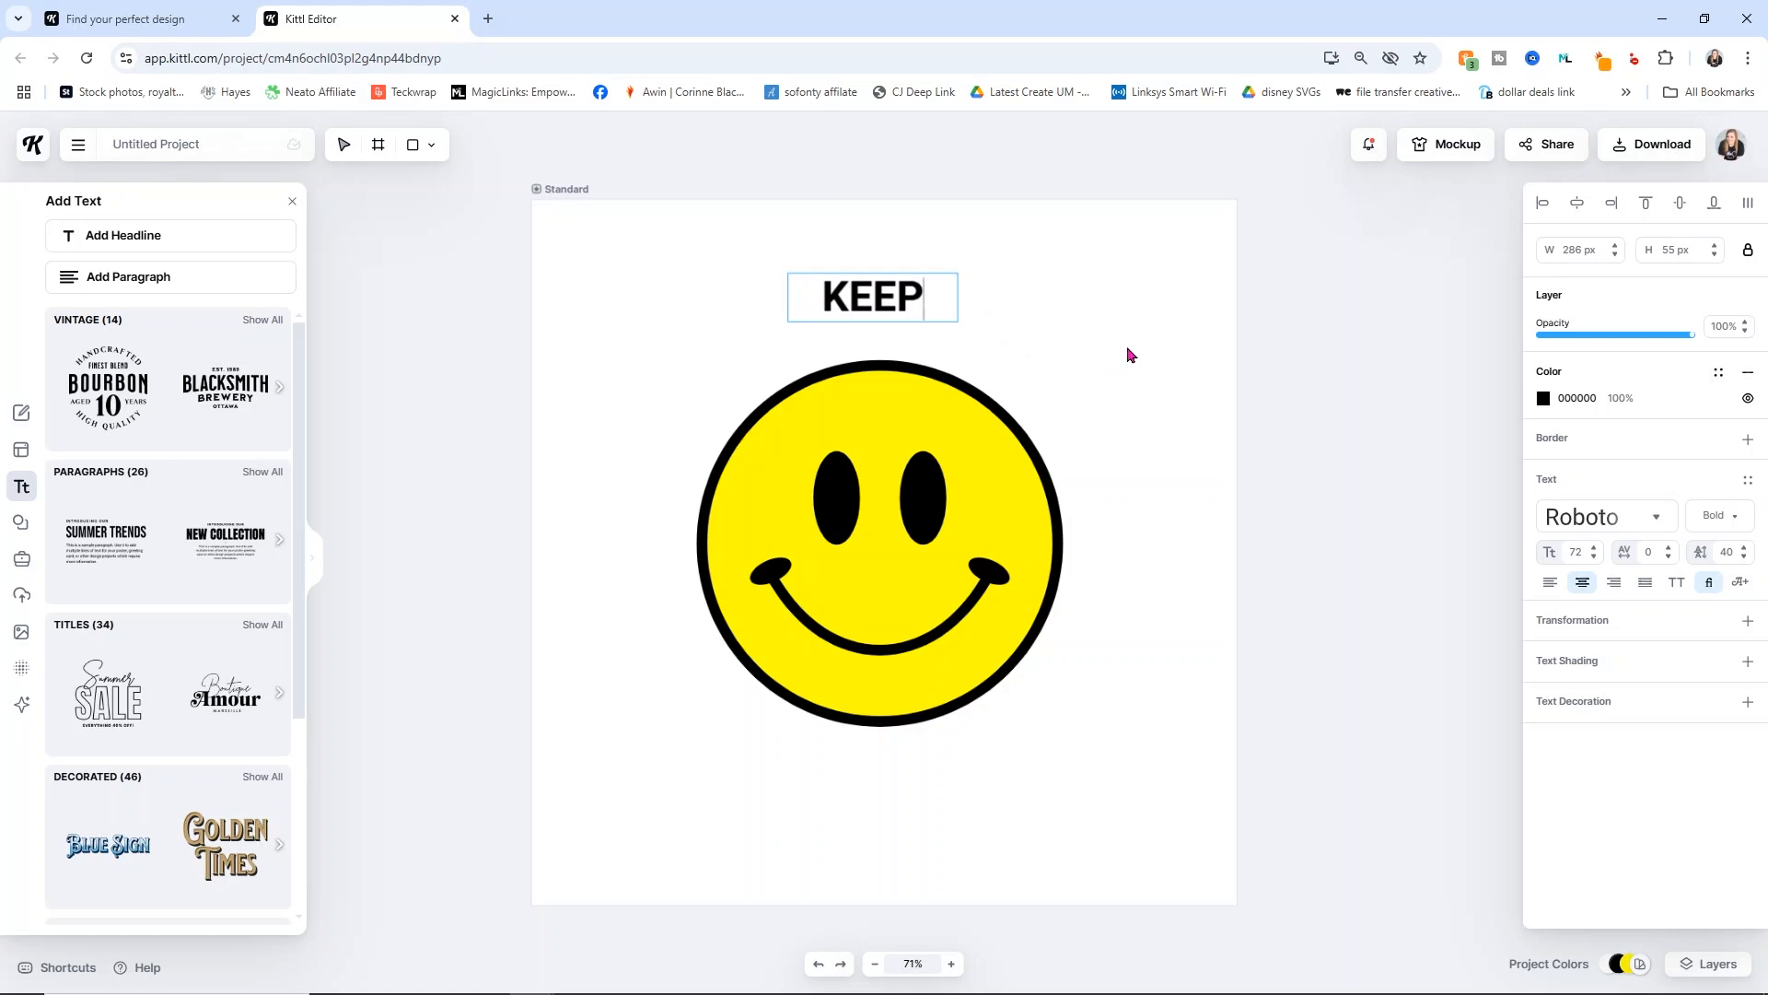
Try a bold script typeface from the list and Bagel Fat One on the KEEP text
click(1655, 522)
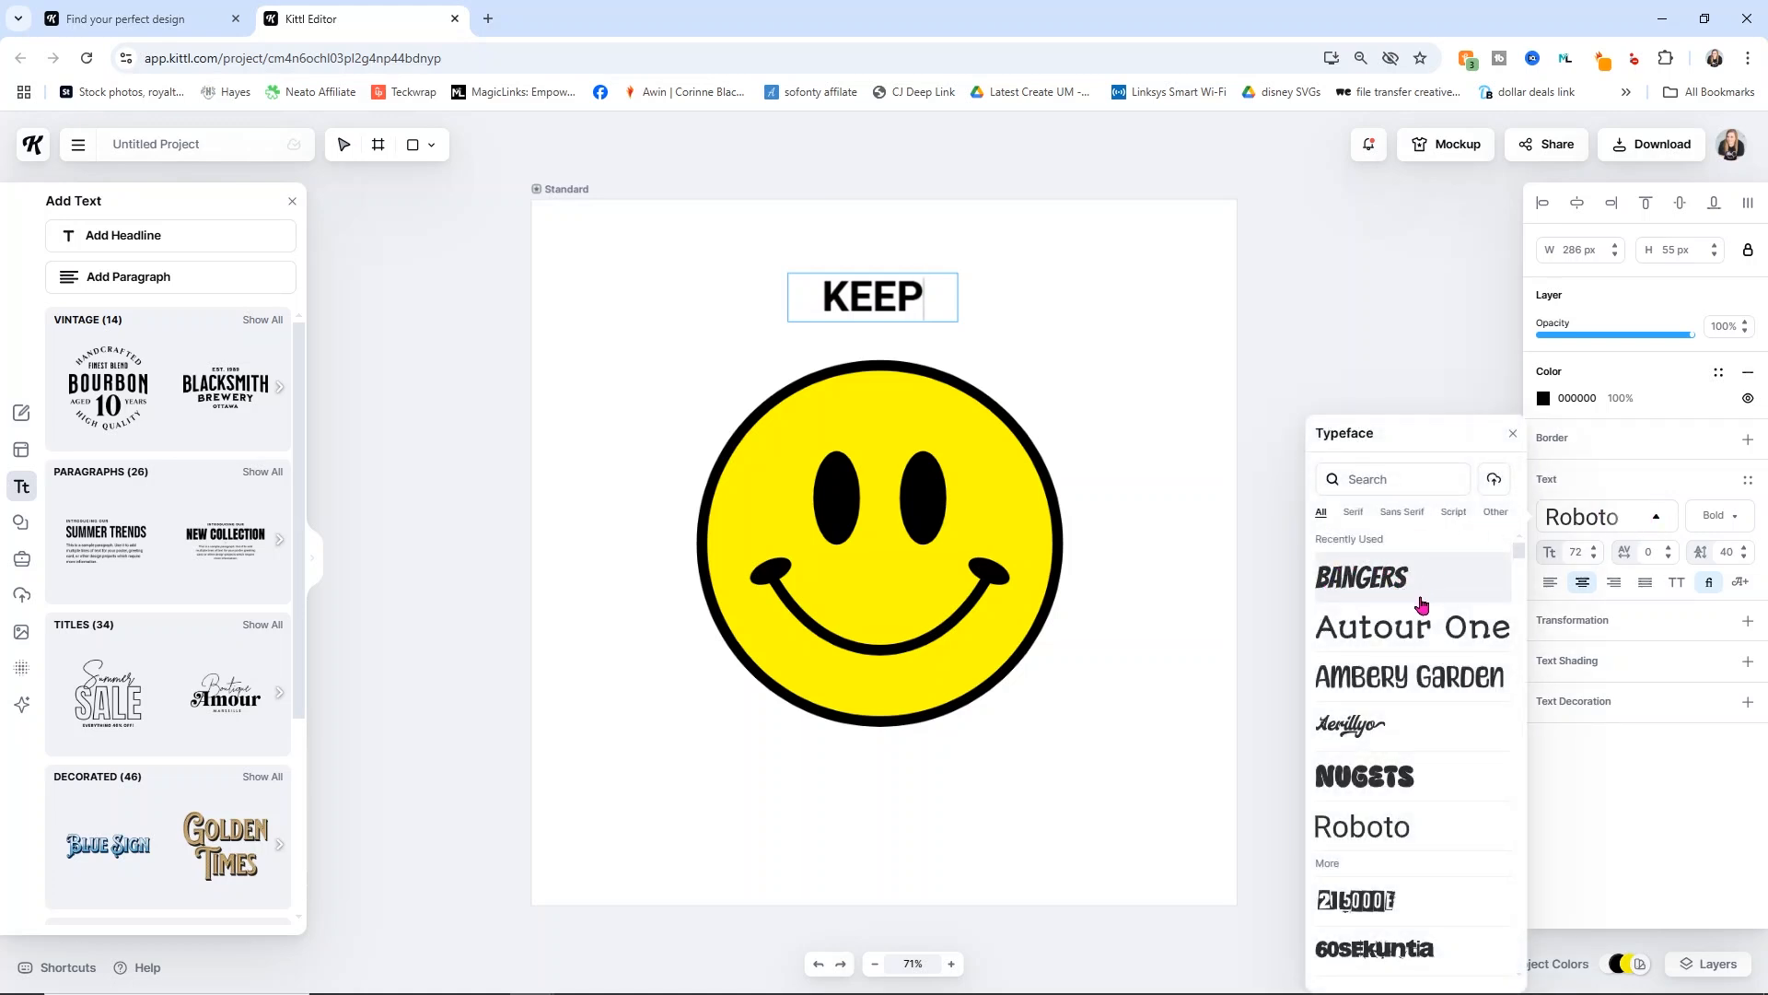
scroll(1401, 645, down, 5)
scroll(1402, 665, down, 12)
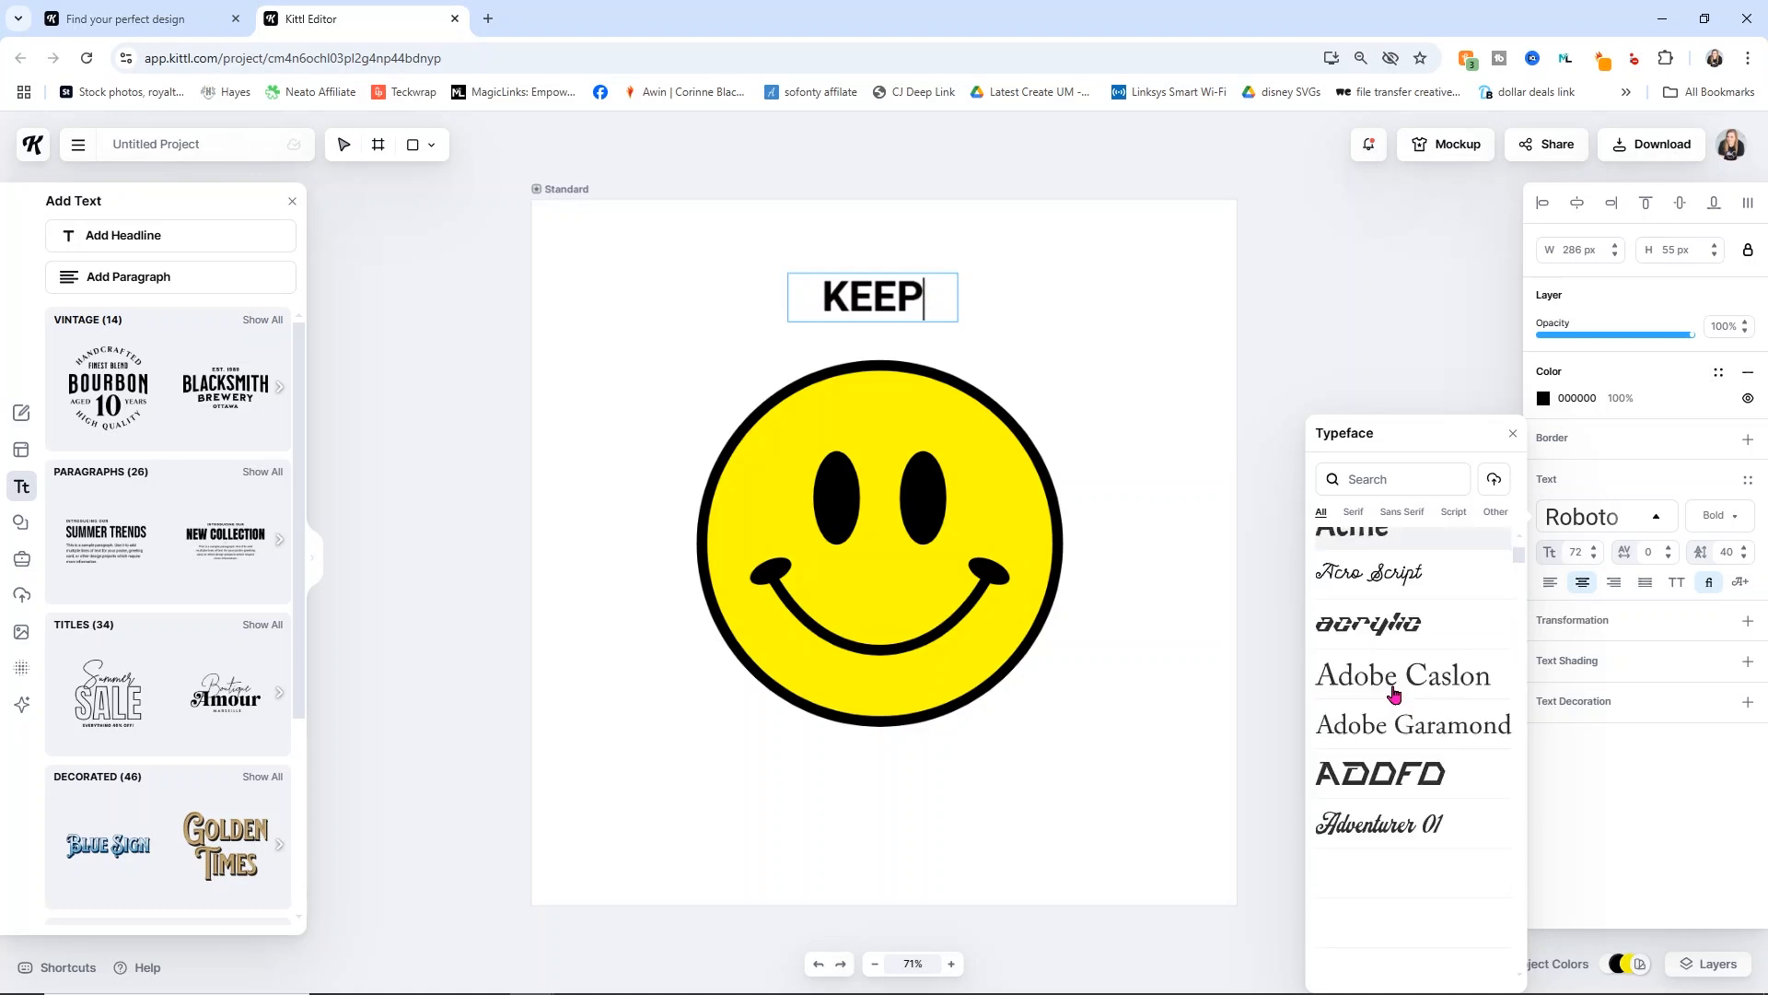
scroll(1394, 694, down, 15)
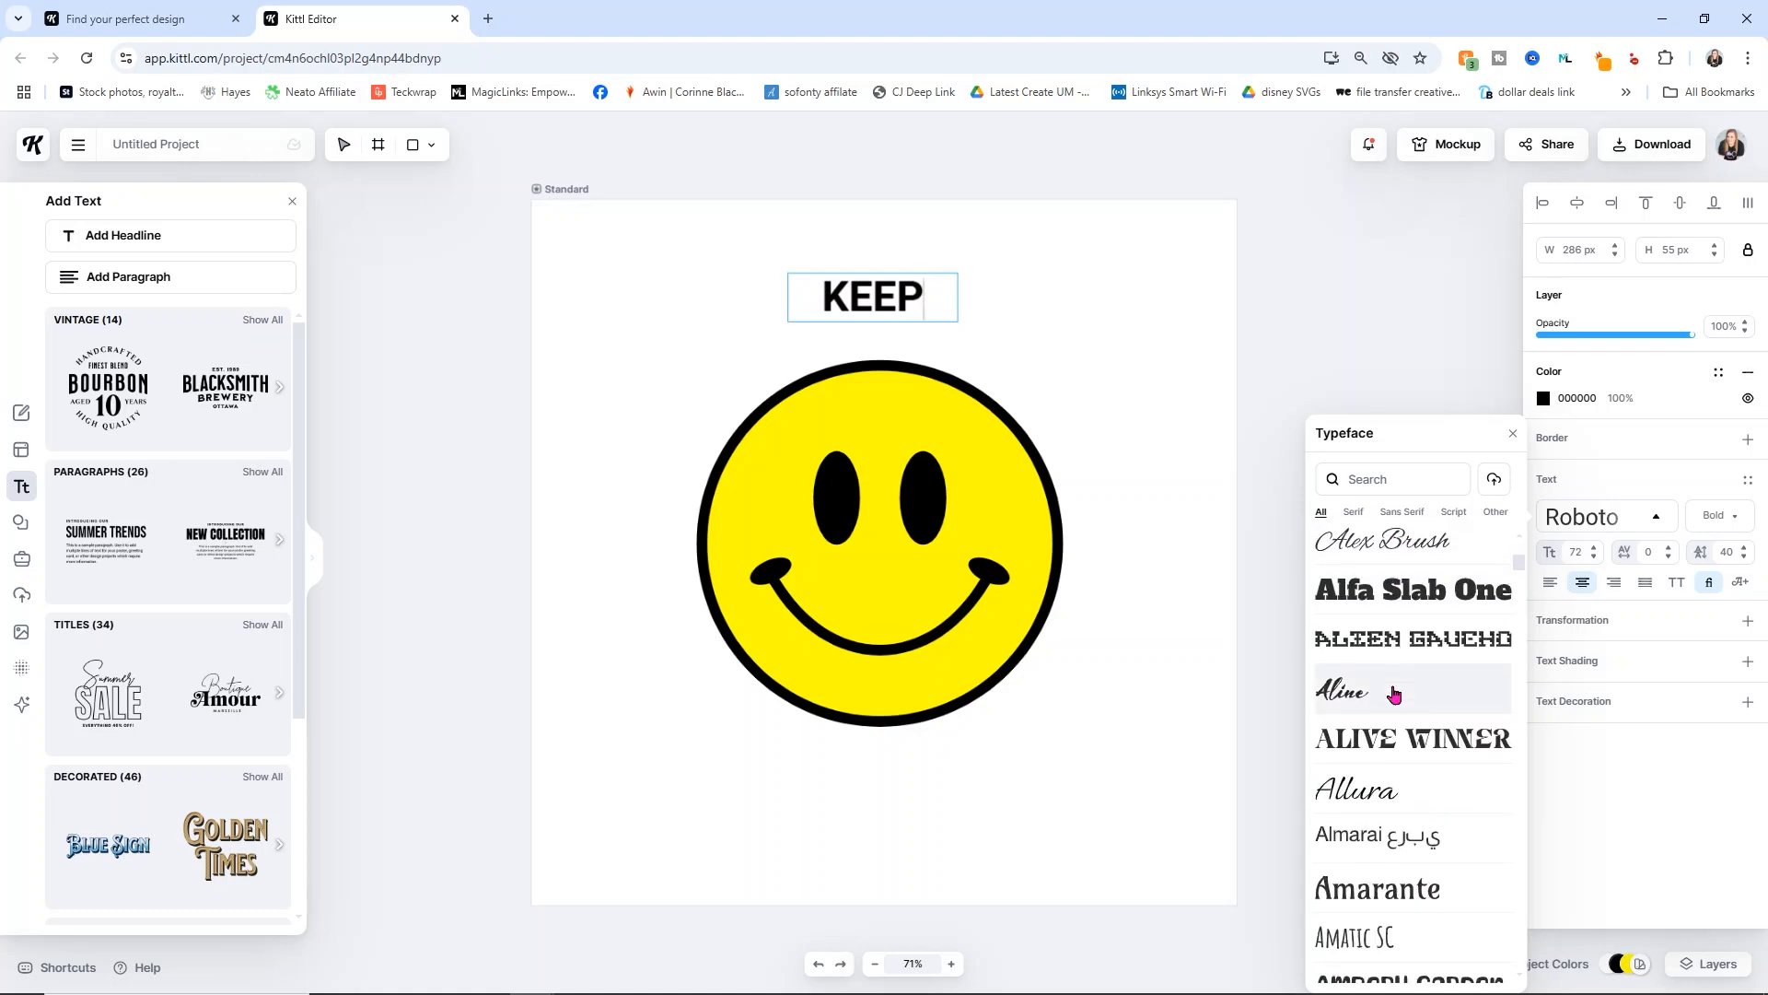
scroll(1394, 695, down, 3)
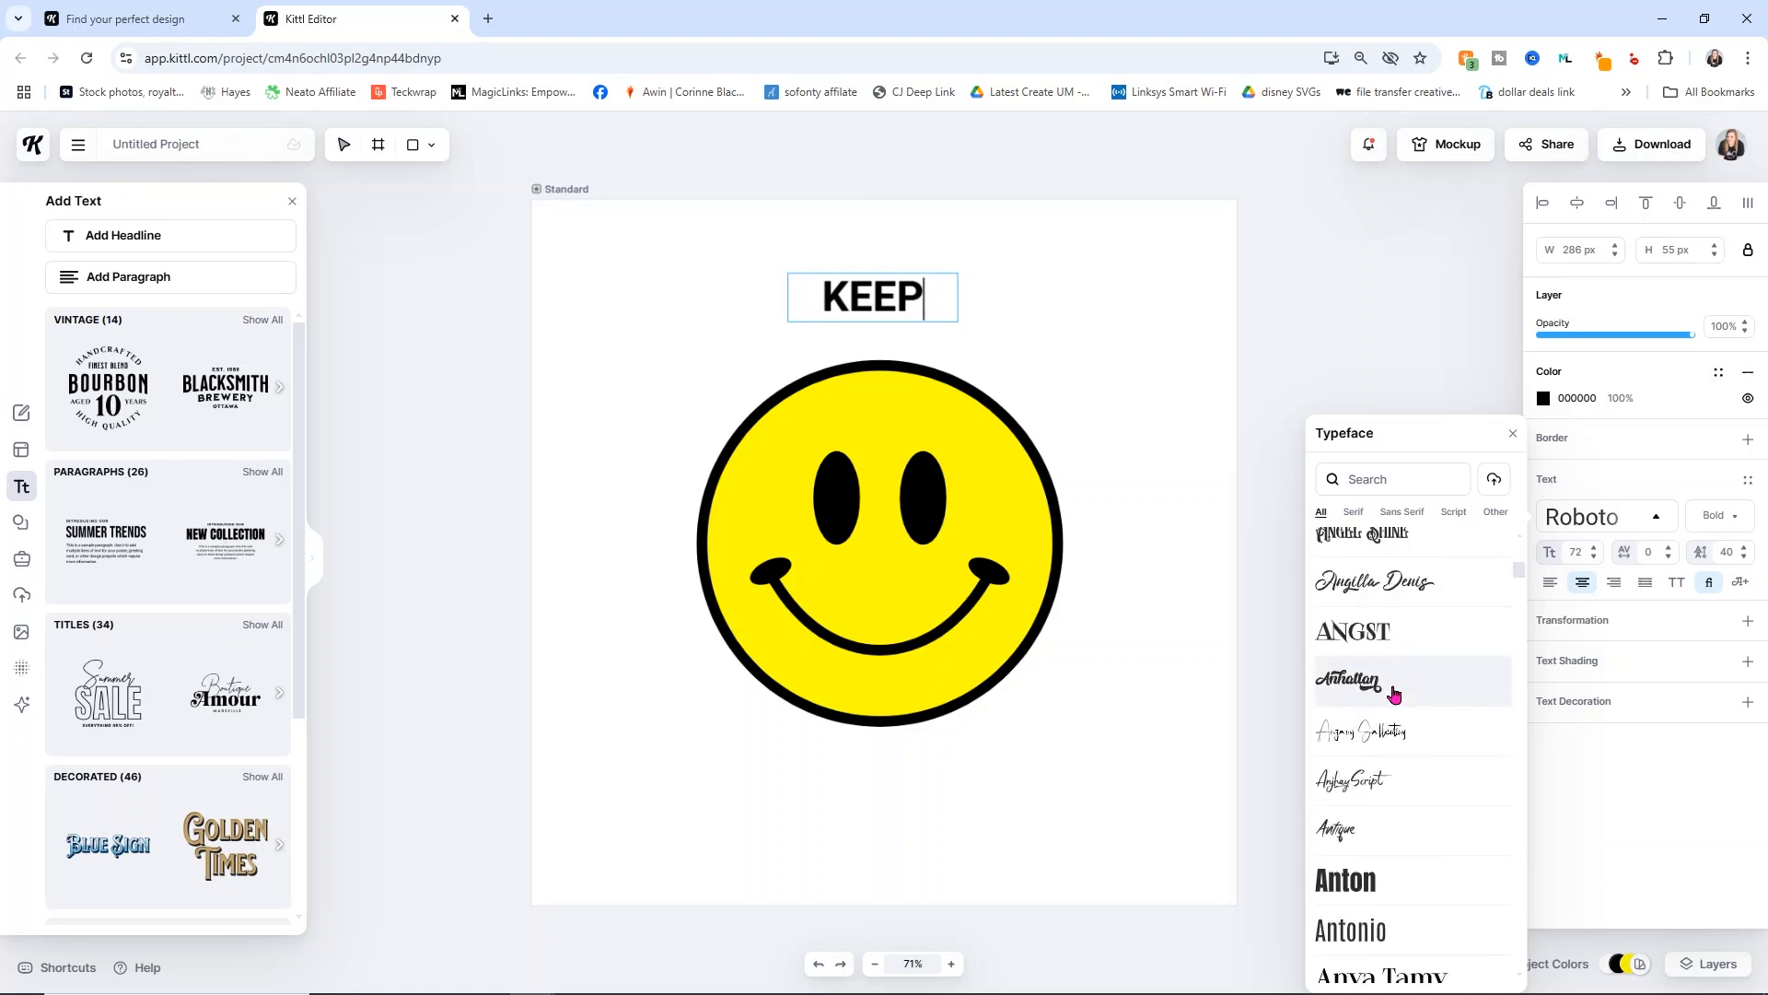
scroll(1394, 694, down, 2)
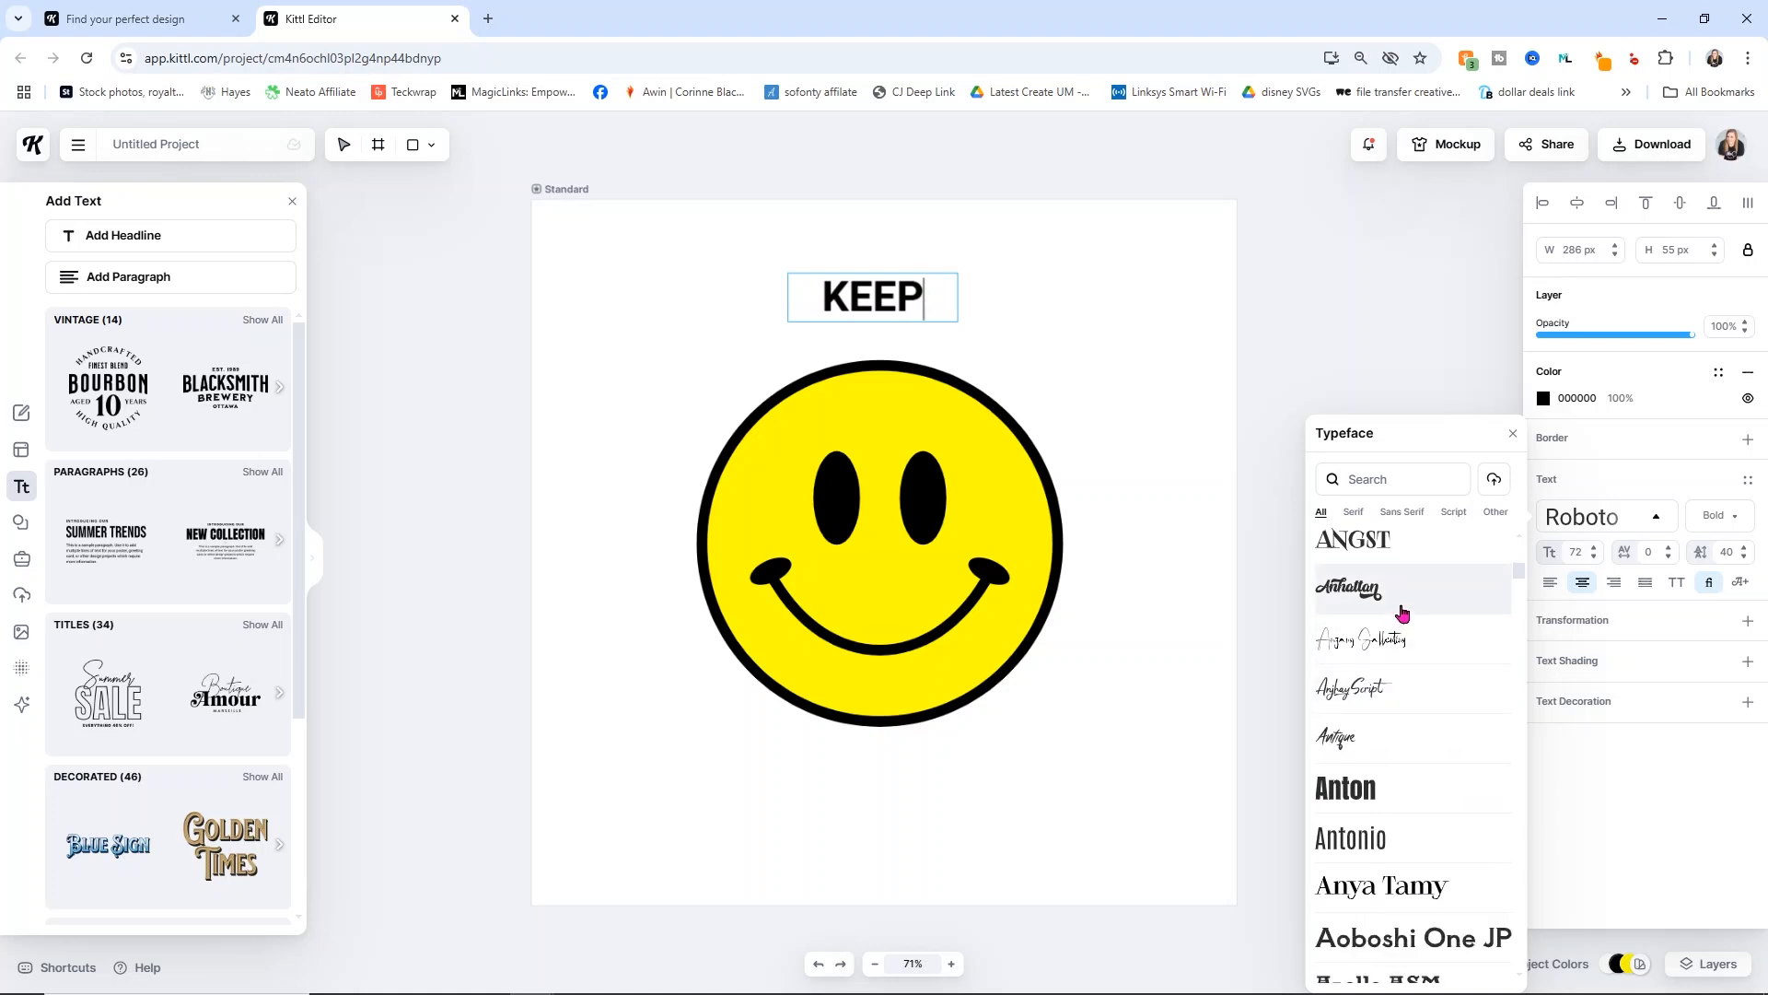
click(1402, 613)
scroll(1391, 700, down, 6)
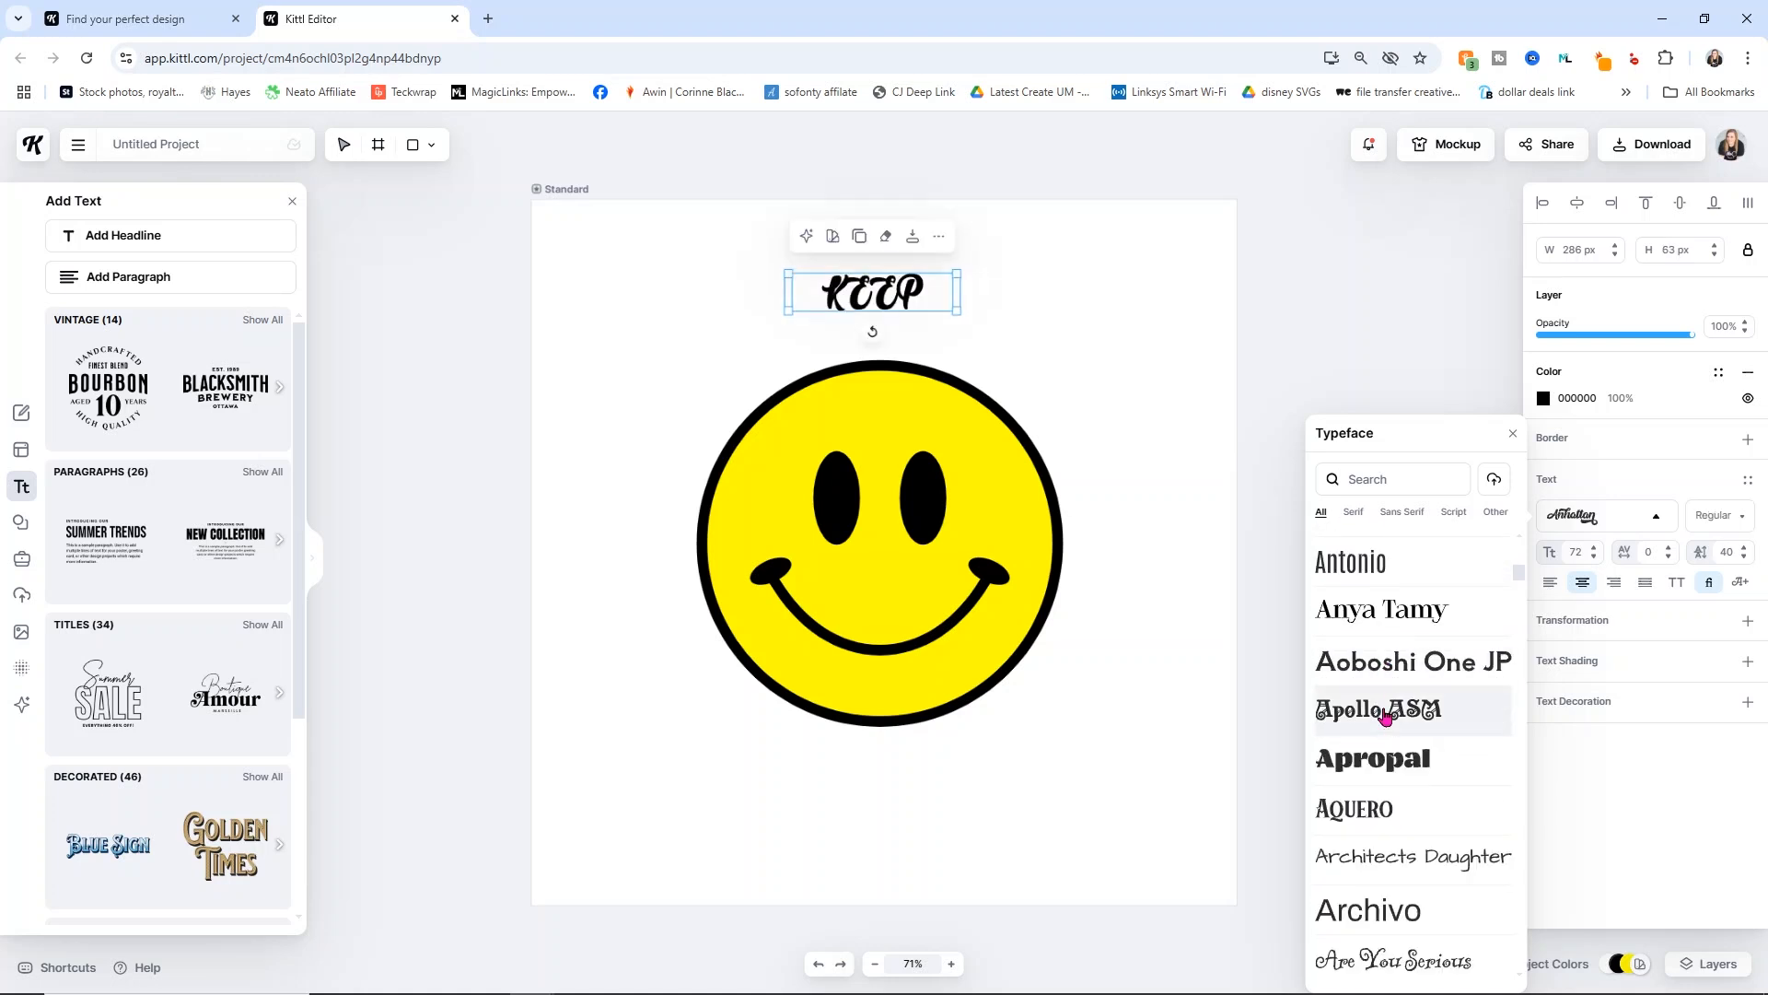
scroll(1409, 810, down, 5)
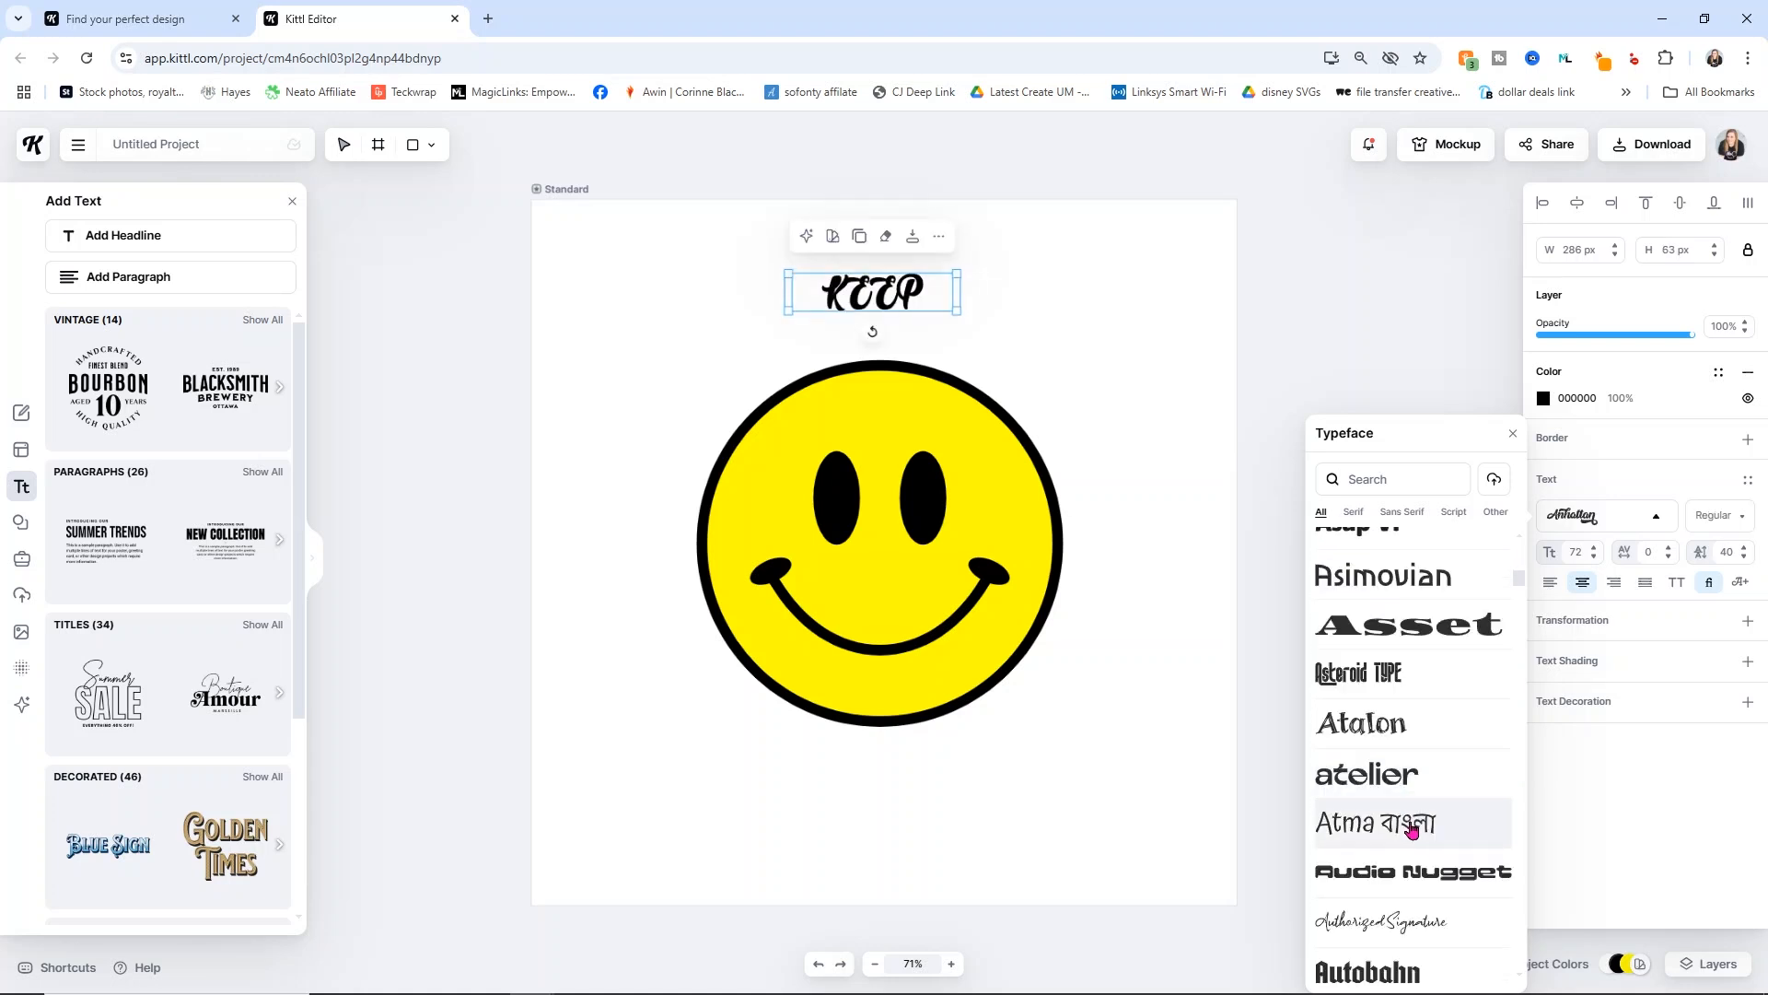
scroll(1426, 784, down, 5)
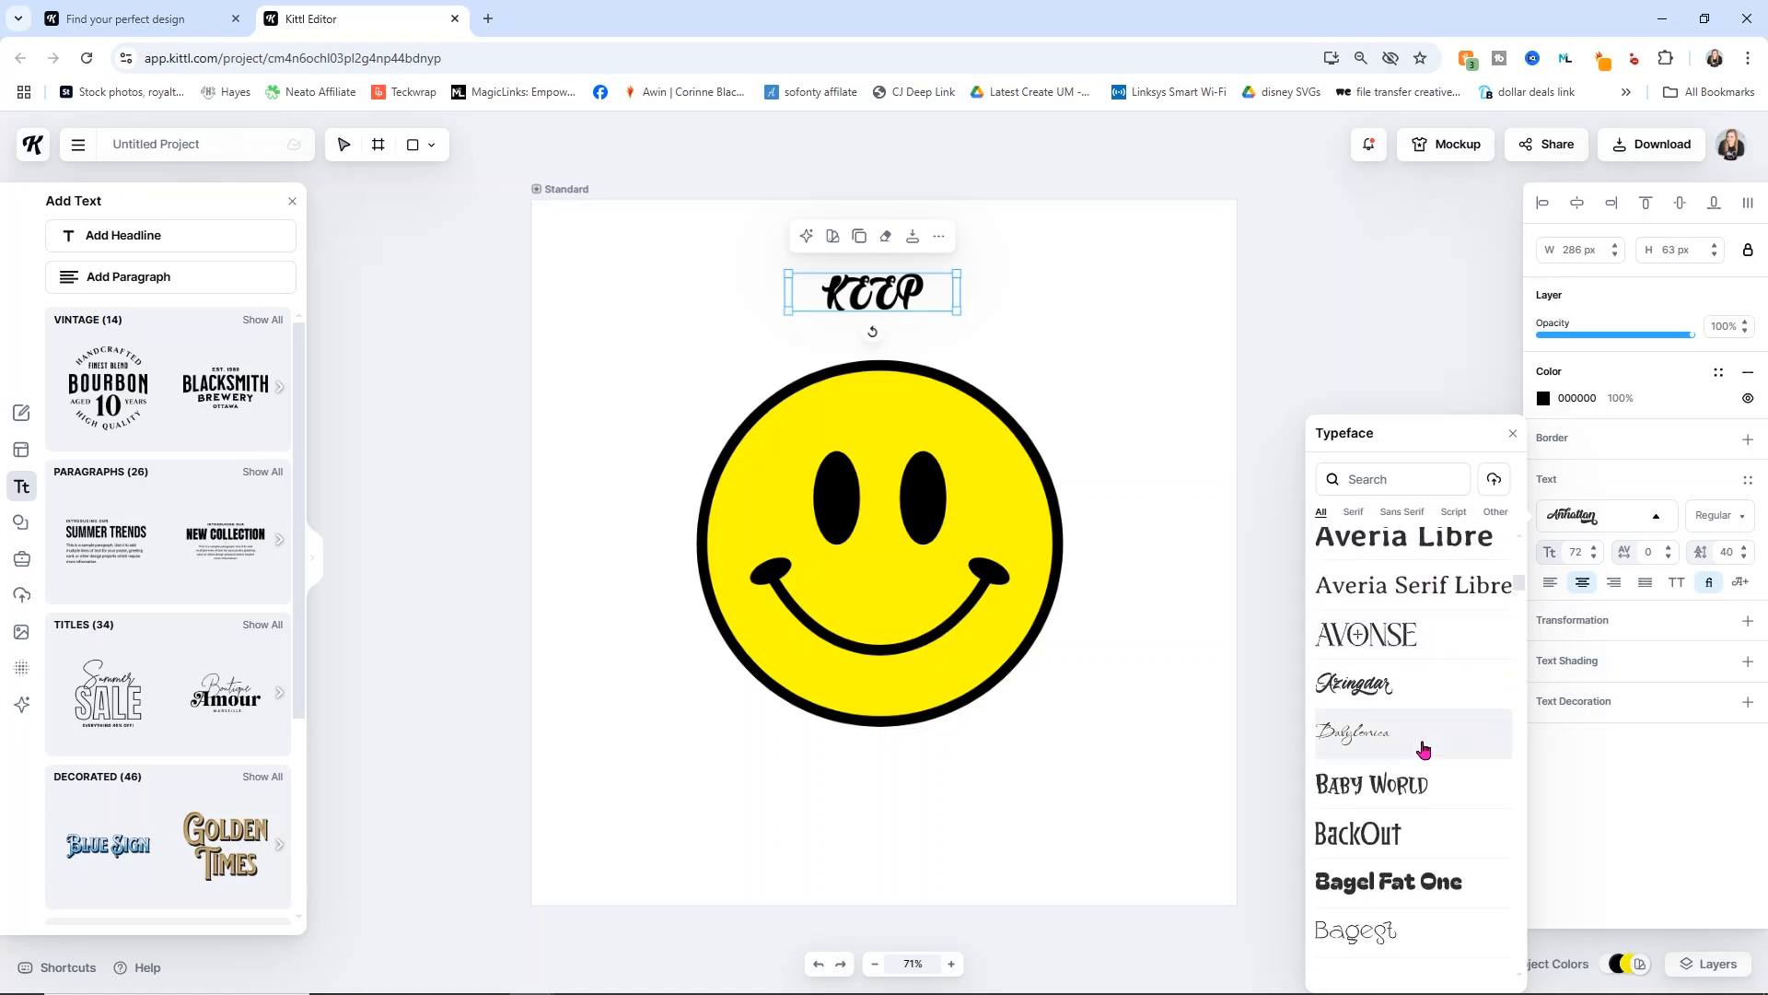
click(1426, 787)
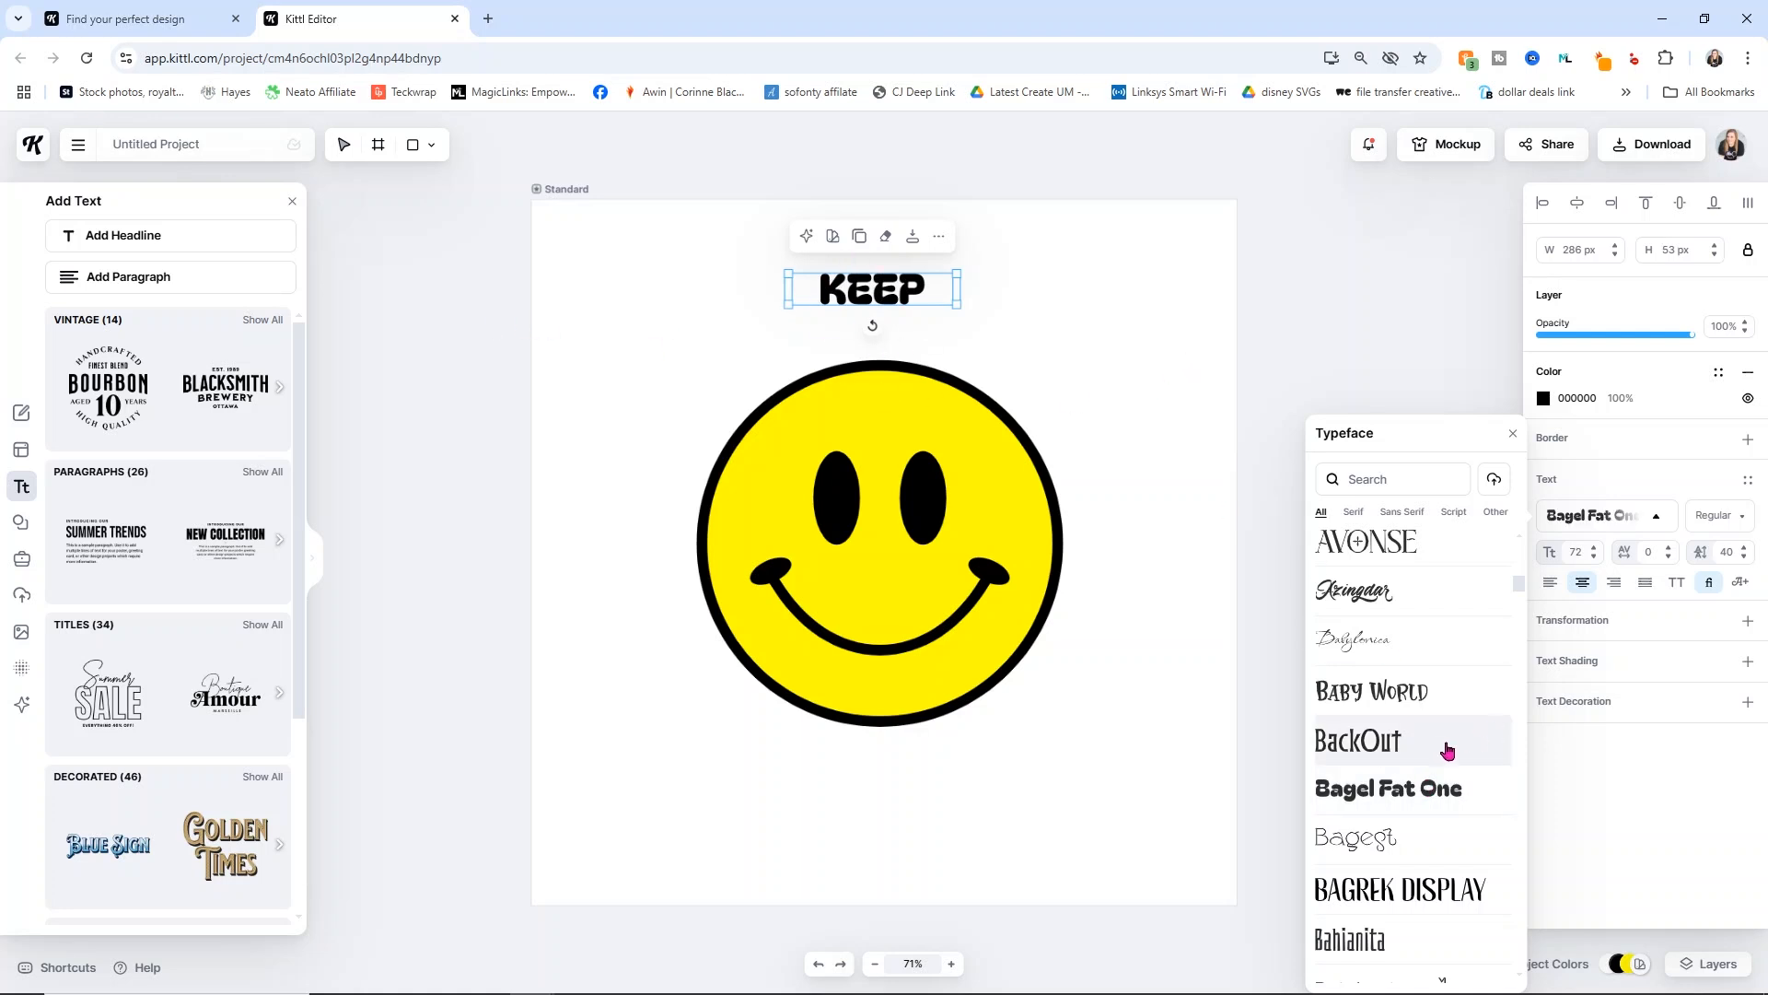
Try the Barely Enough typeface and a heavy rounded display typeface on the KEEP text
scroll(1471, 740, down, 6)
scroll(1435, 758, down, 2)
click(1440, 669)
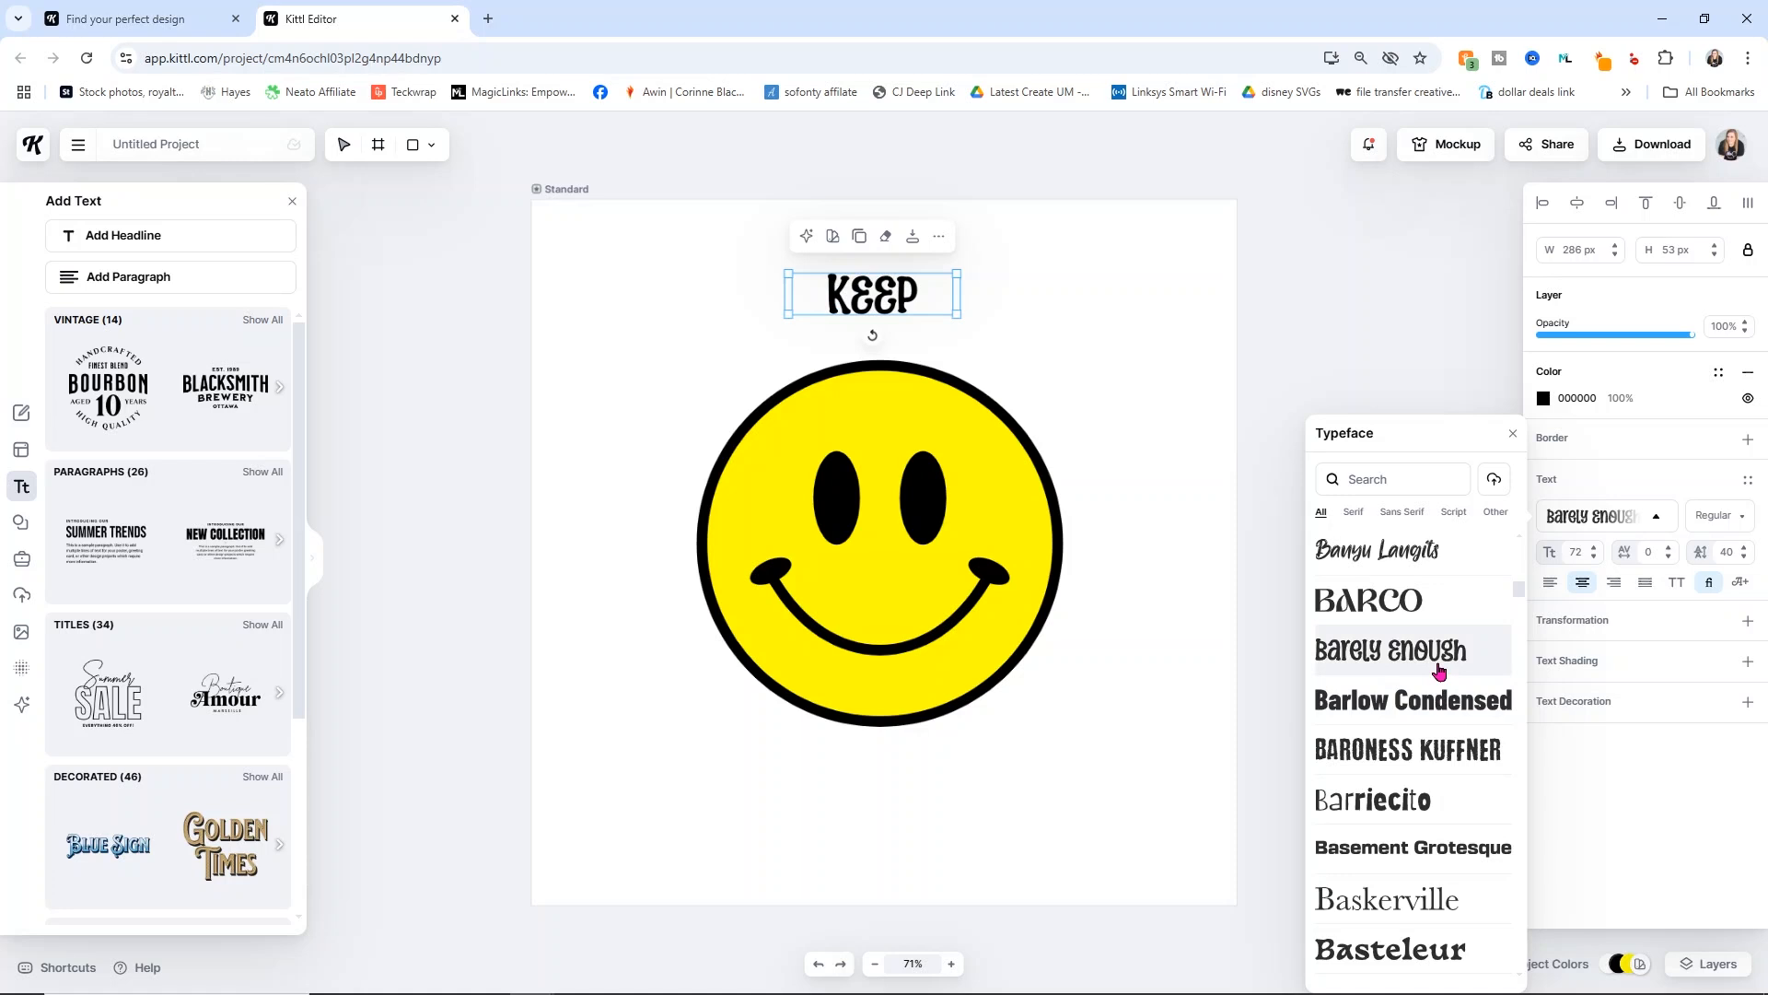
scroll(1436, 677, down, 10)
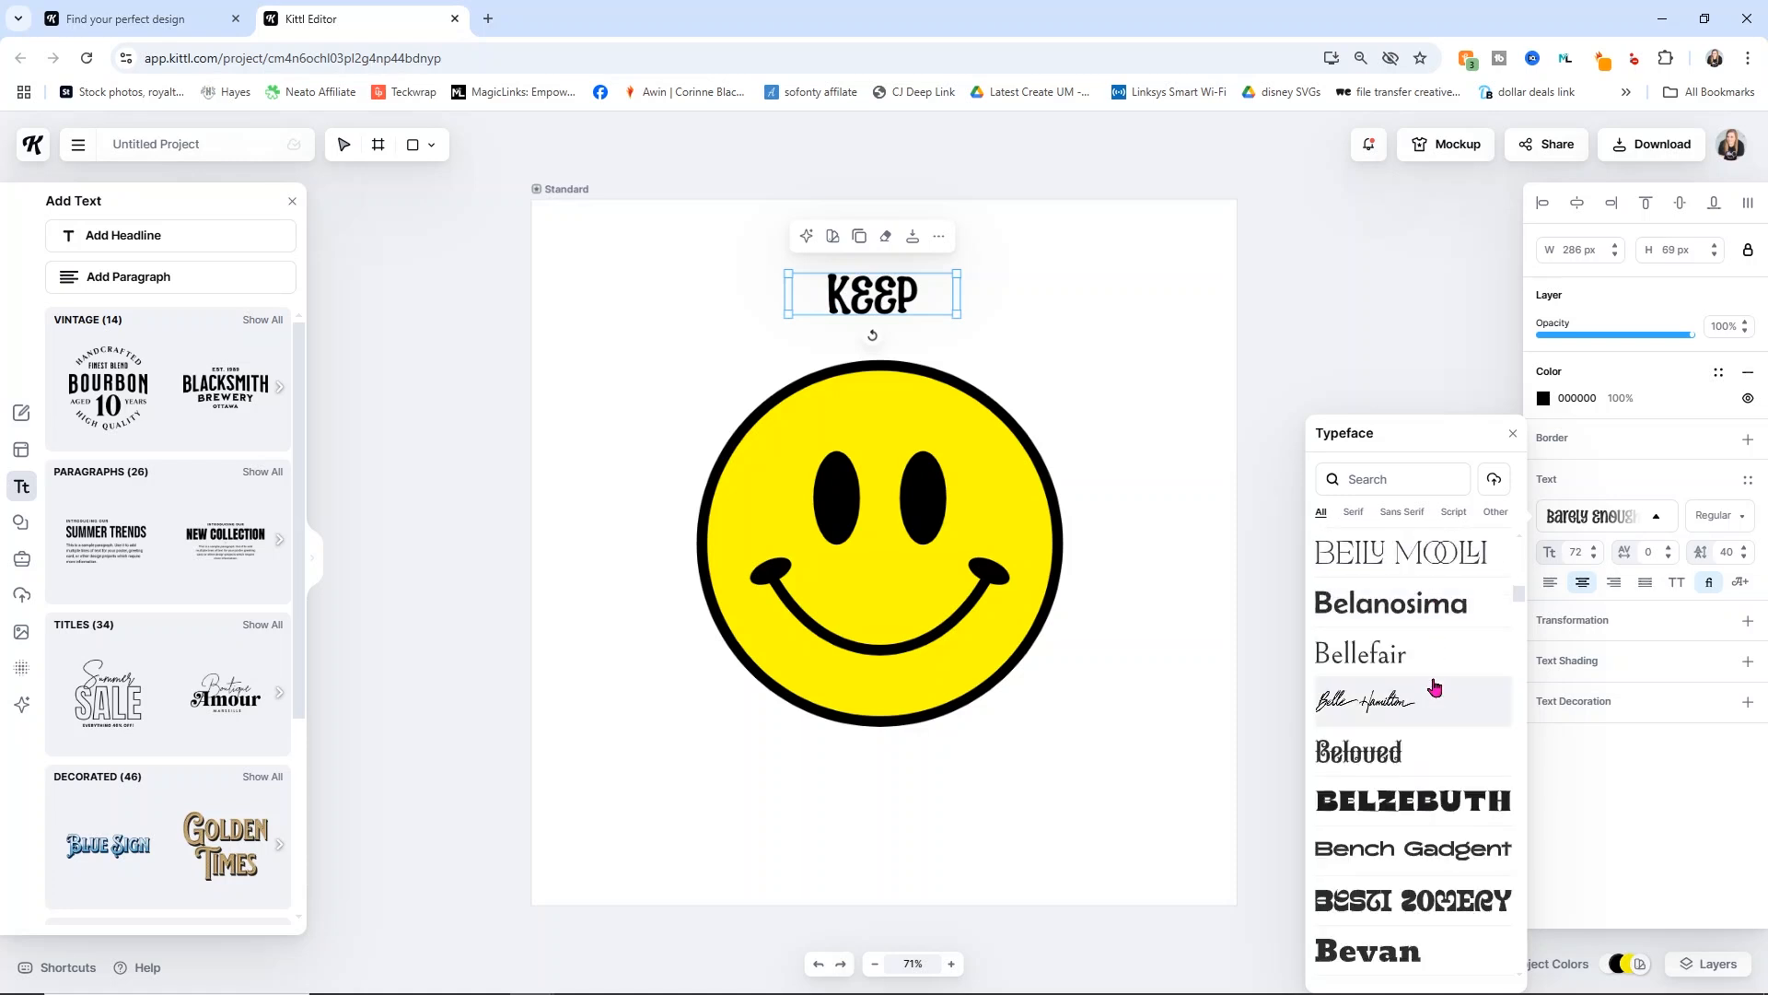
scroll(1434, 686, down, 12)
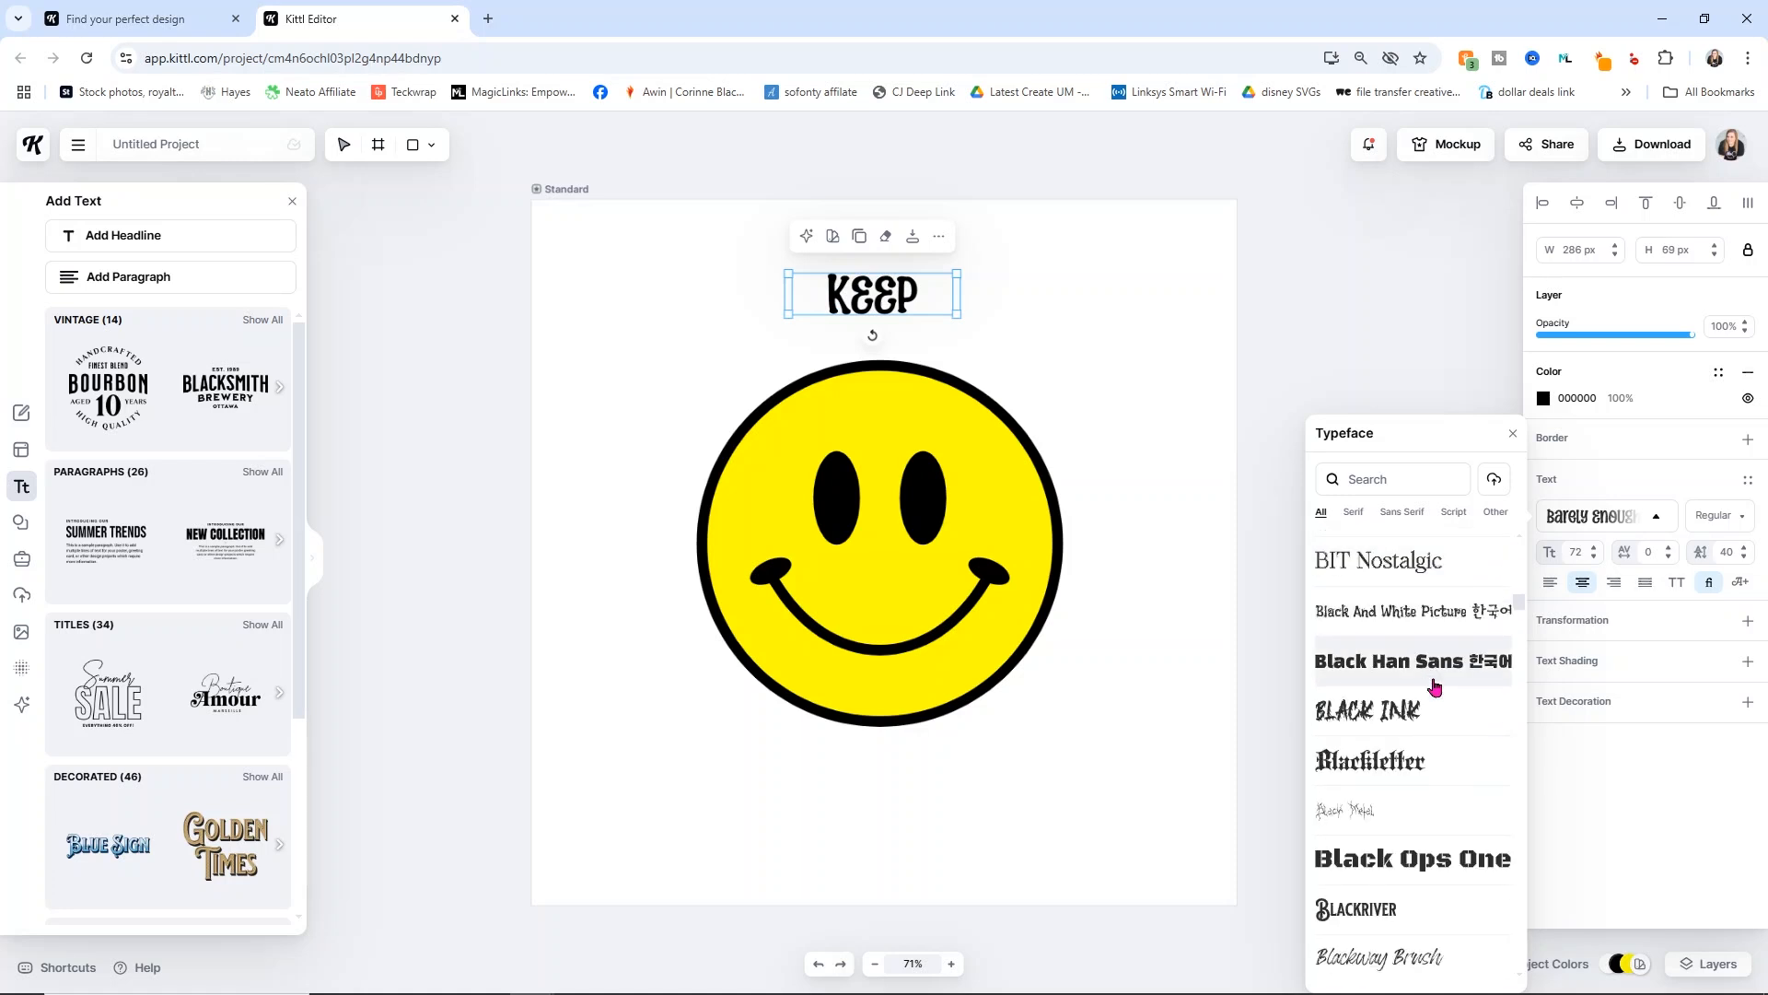
scroll(1435, 686, down, 3)
click(1432, 704)
Try the Brighly Crush and Brookfield typefaces on the KEEP text
scroll(1428, 704, down, 10)
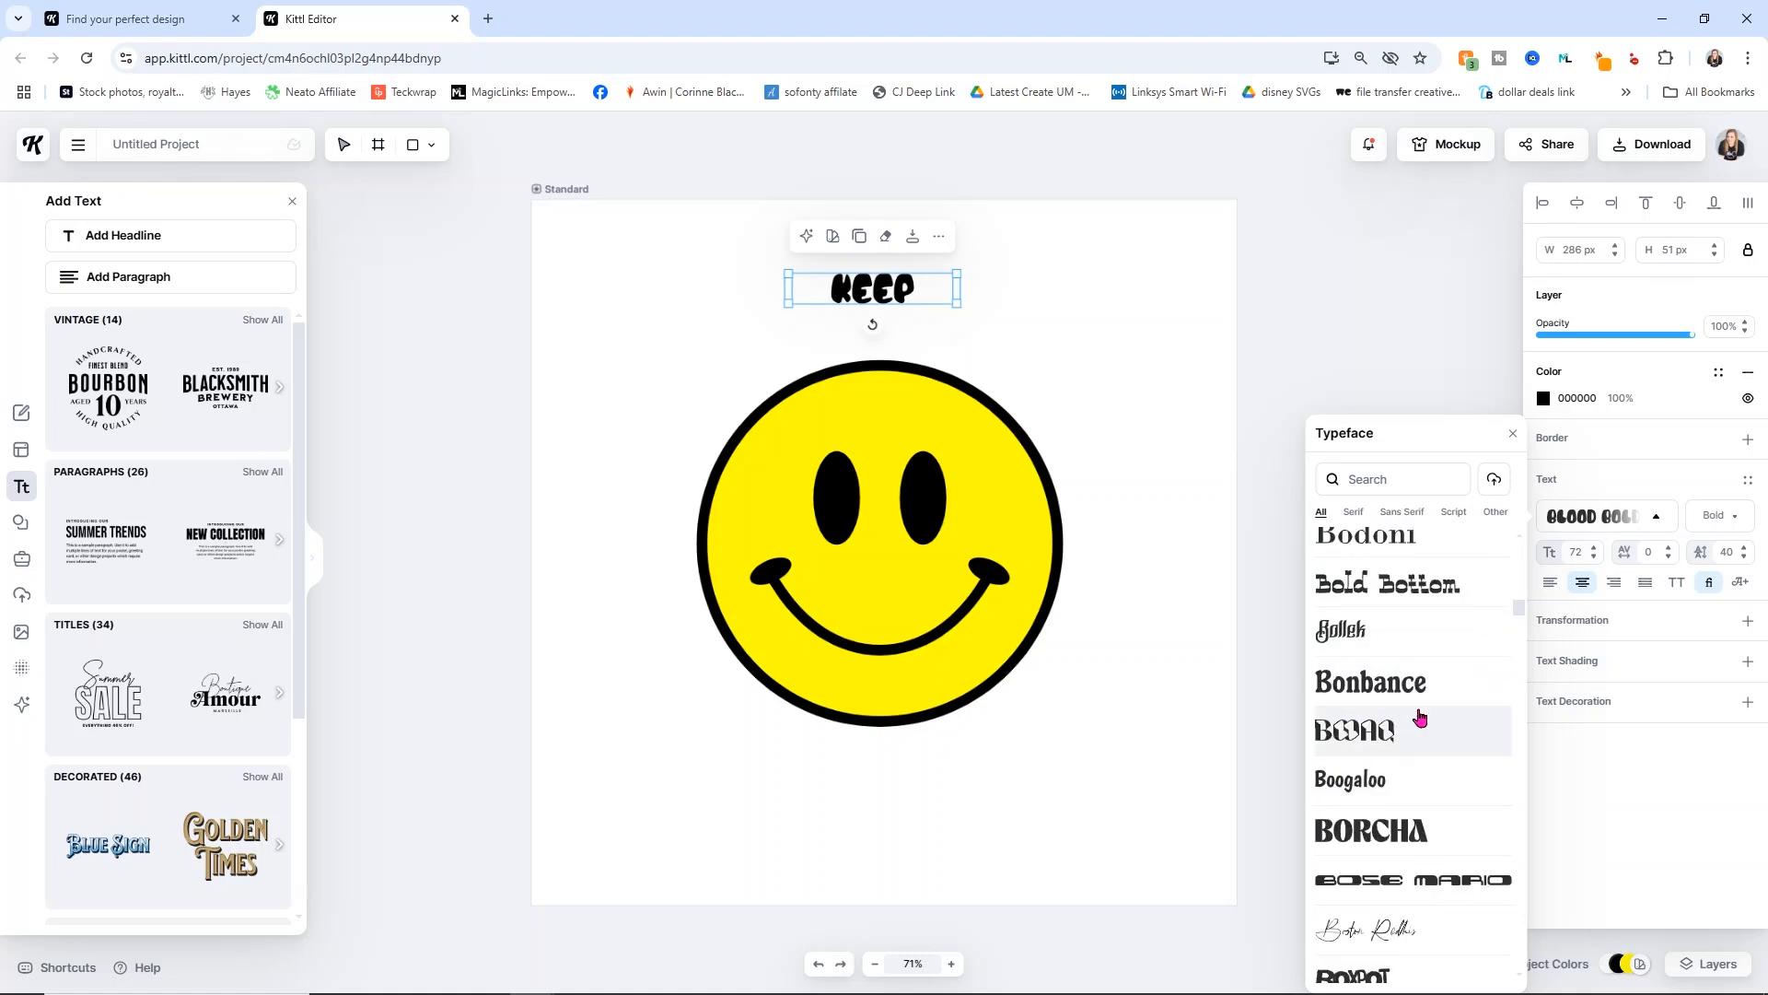
scroll(1423, 709, down, 4)
click(1437, 624)
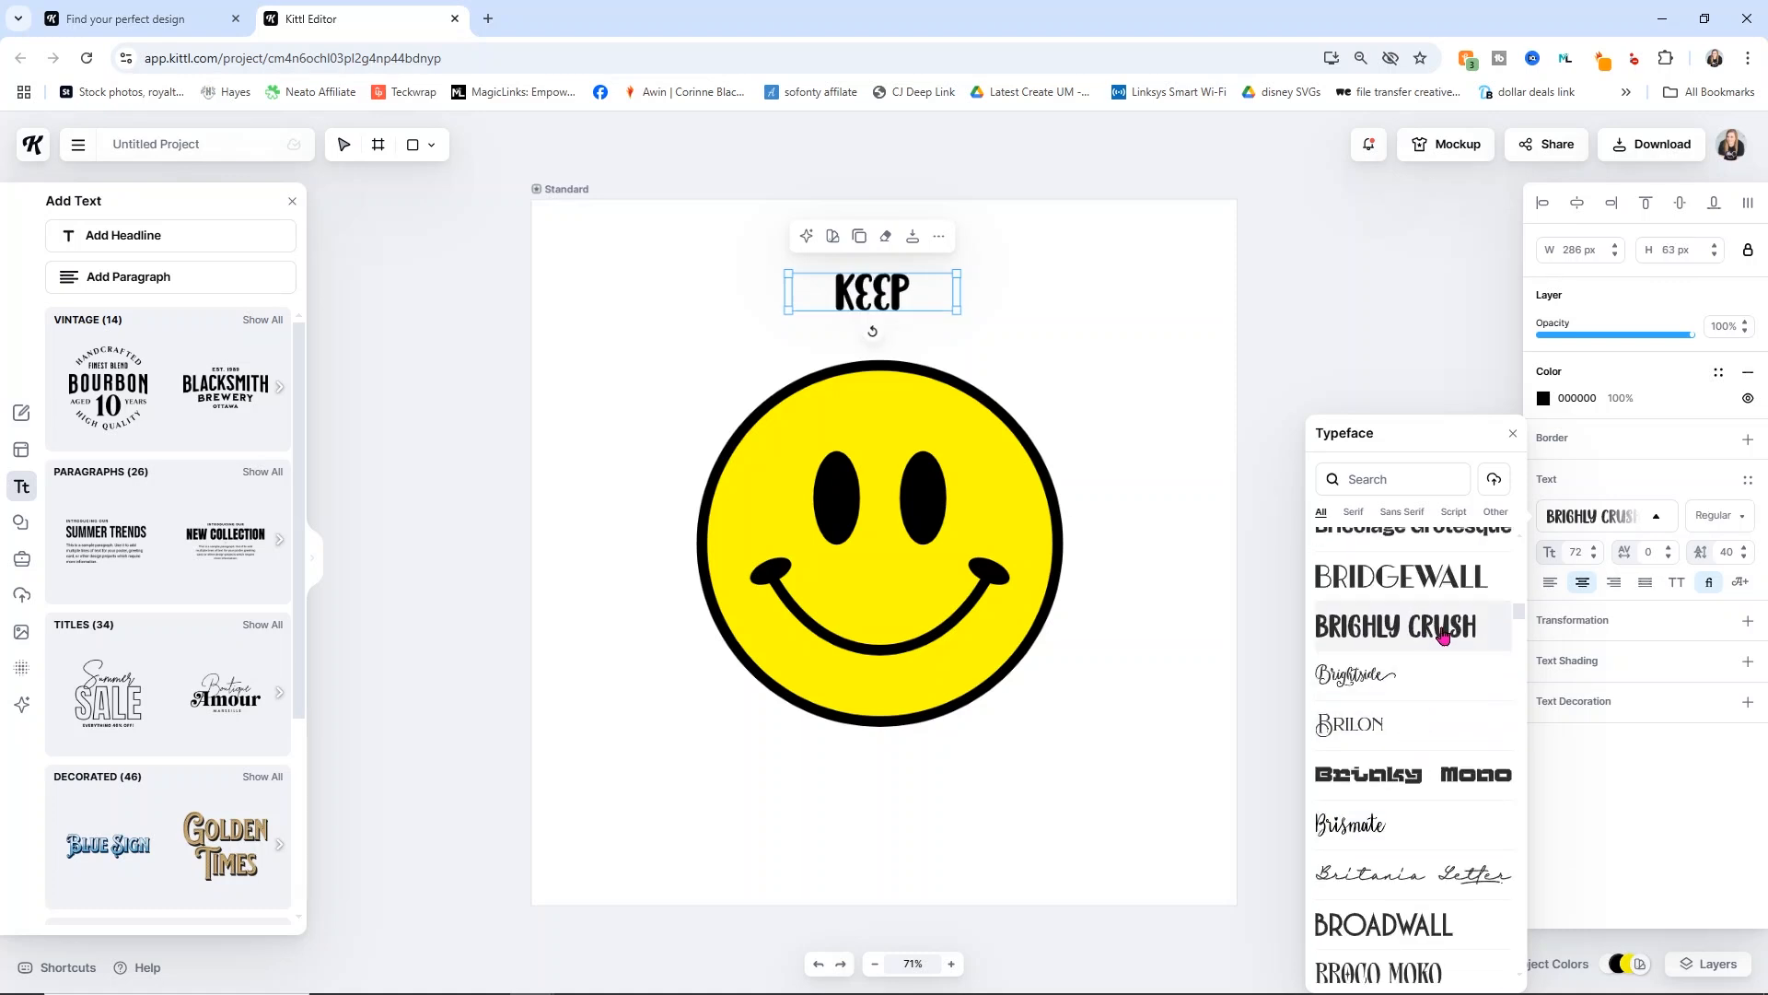
scroll(1436, 636, down, 5)
scroll(1440, 649, down, 4)
click(1425, 633)
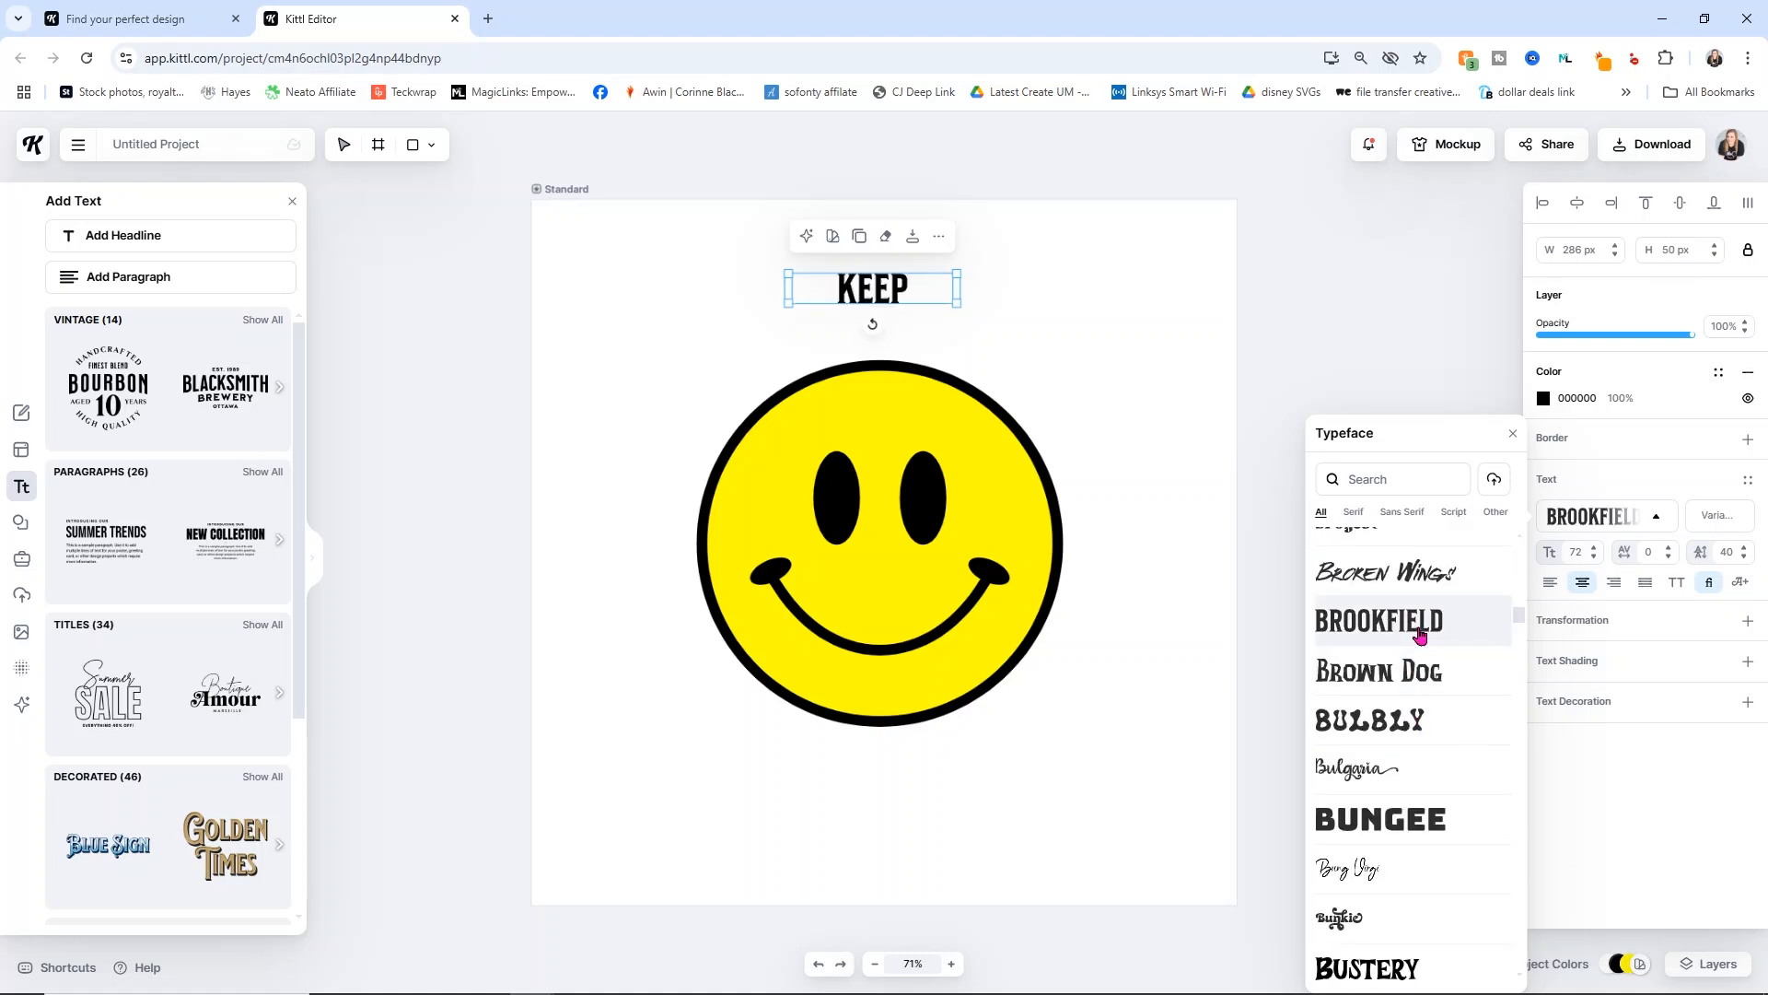
Try the Bungee and Chango typefaces on the KEEP text
scroll(1431, 649, down, 3)
scroll(1429, 635, down, 2)
click(1429, 556)
scroll(1423, 700, down, 8)
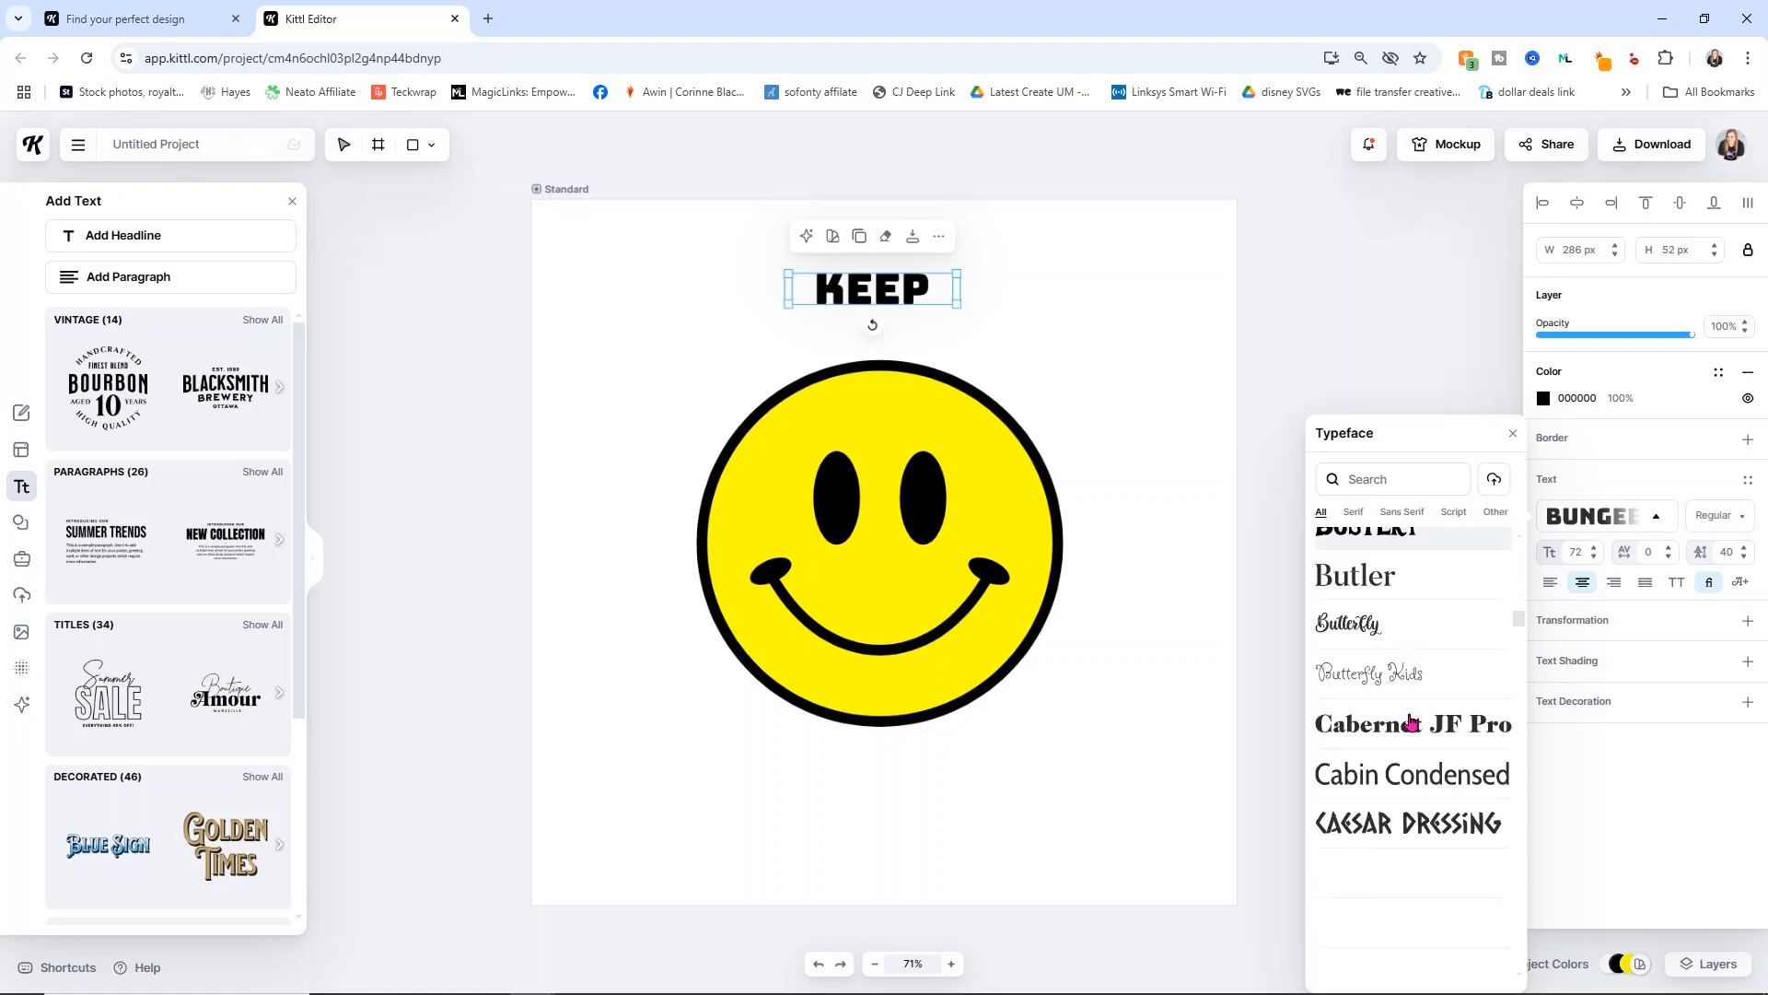
scroll(1416, 737, down, 10)
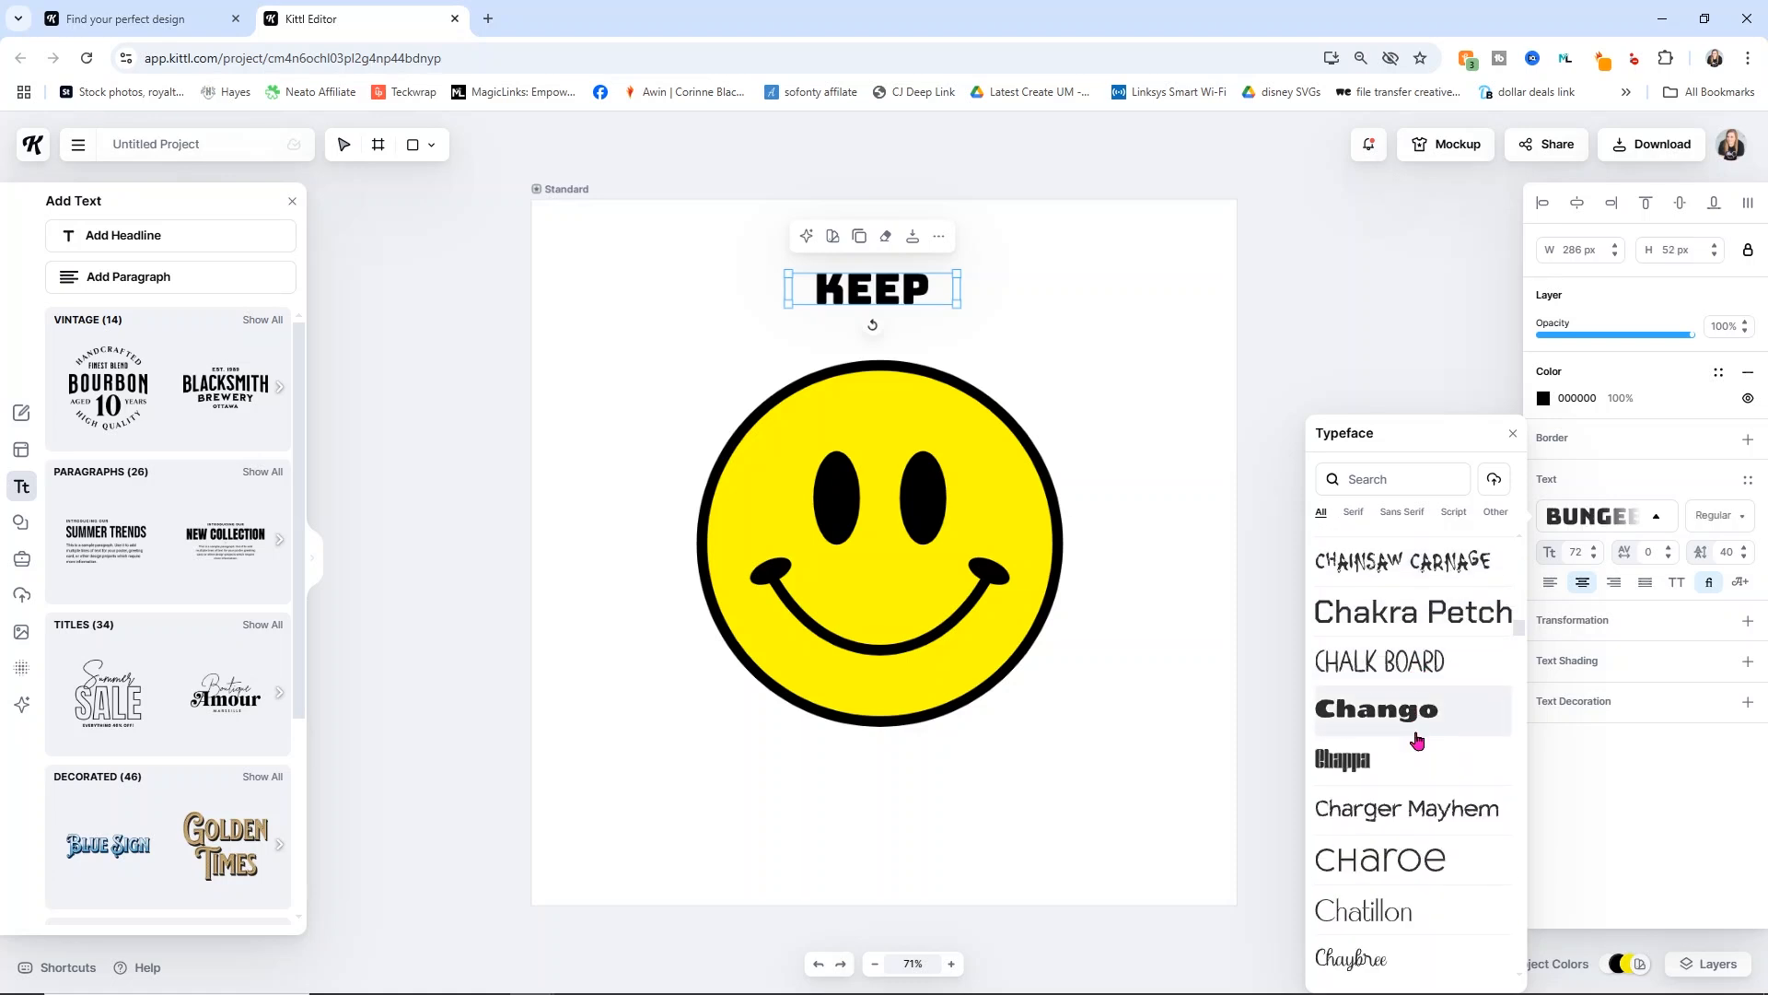
click(1416, 723)
Compare the Cherry Bomb and Chicco typefaces on the KEEP text and settle on Cherry Bomb
scroll(1419, 718, down, 5)
click(1423, 759)
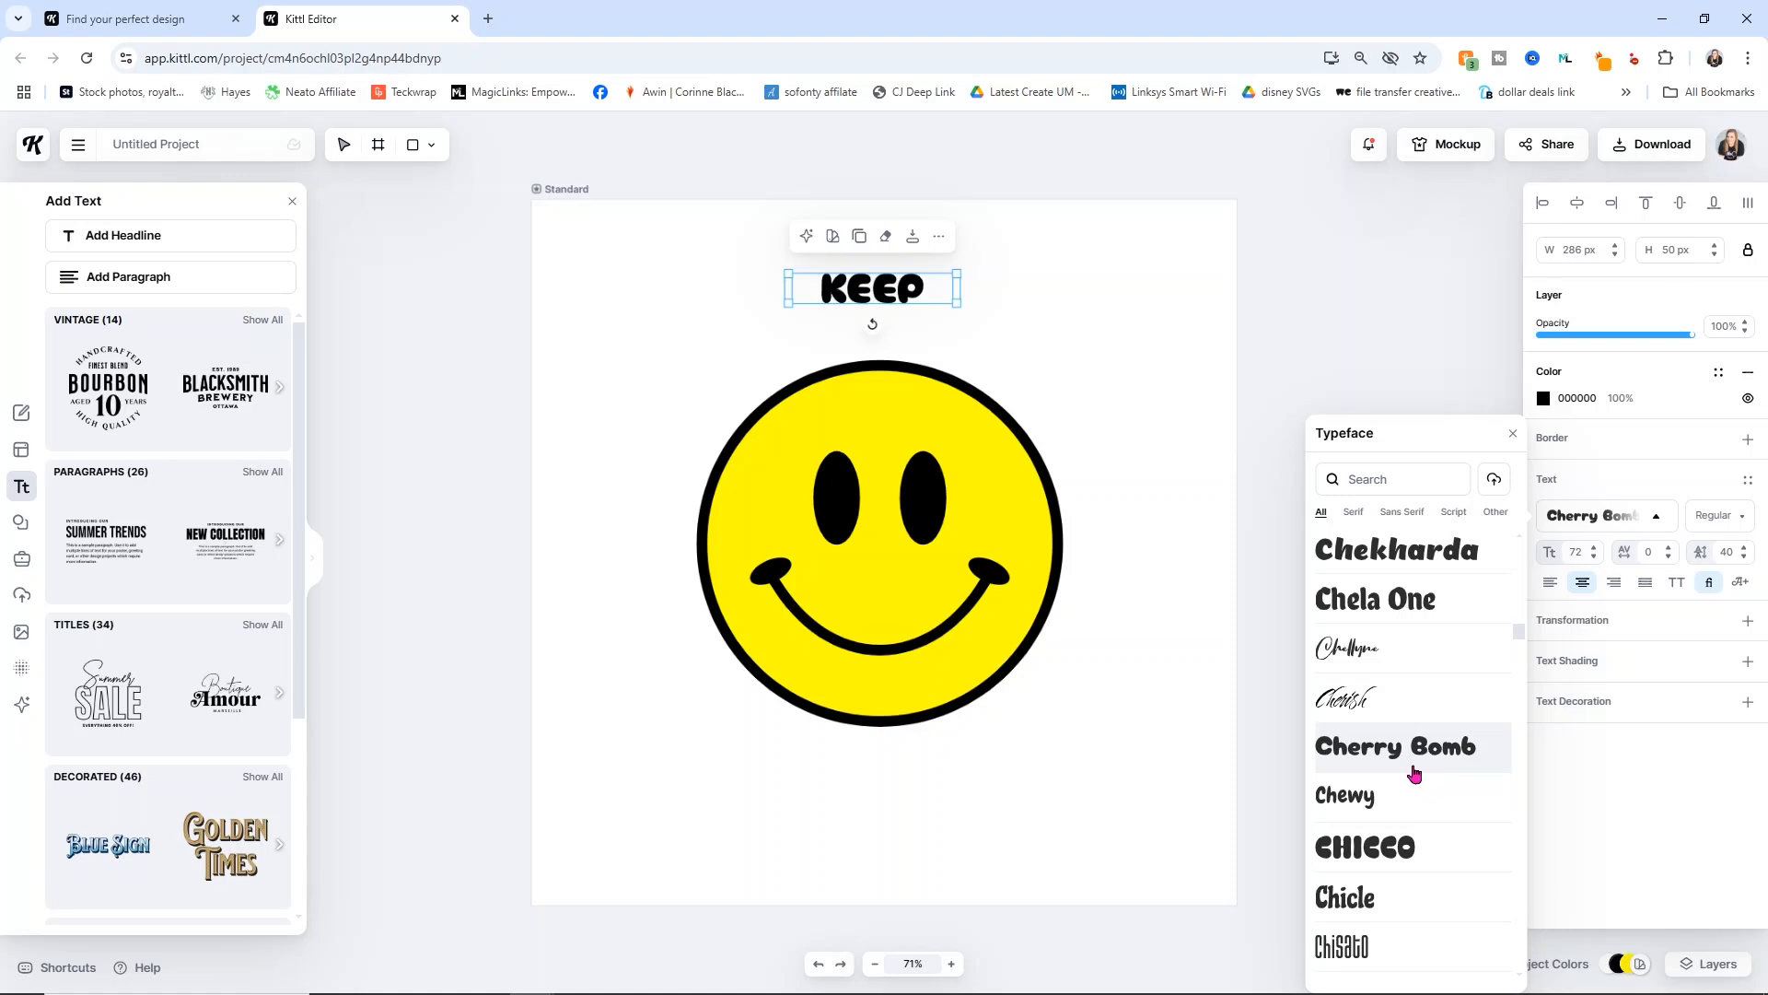
click(1338, 861)
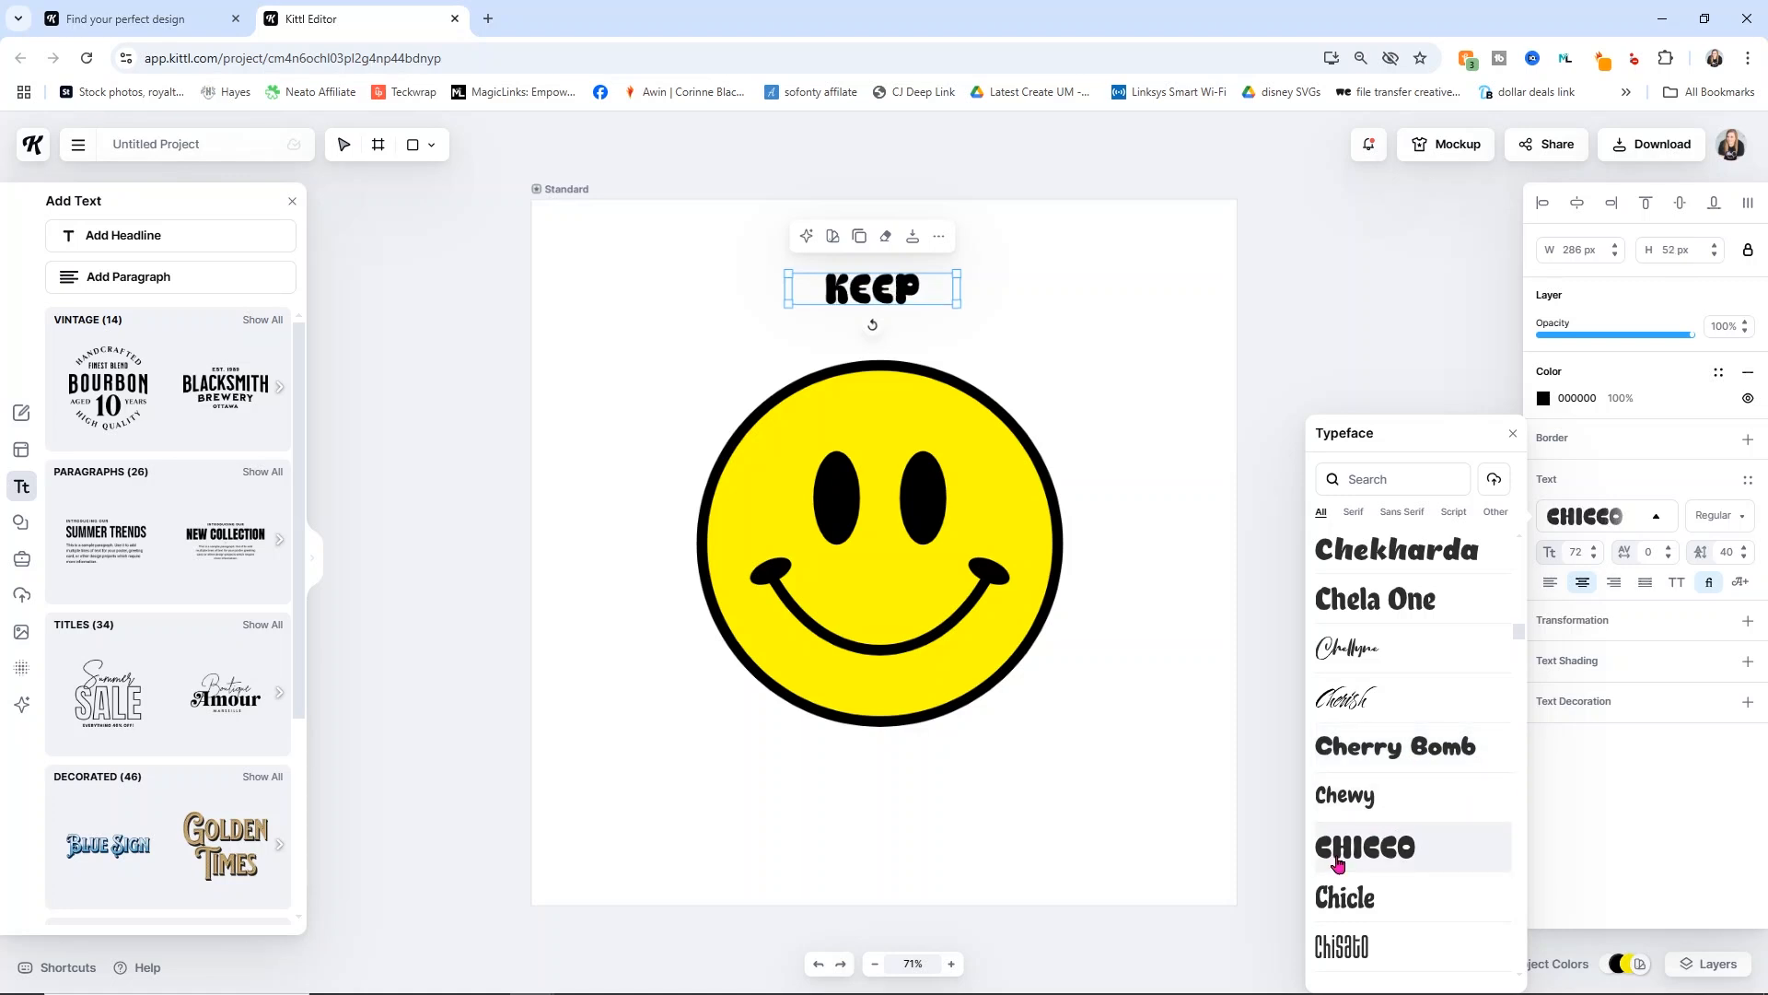
click(1387, 764)
click(1375, 851)
click(1401, 750)
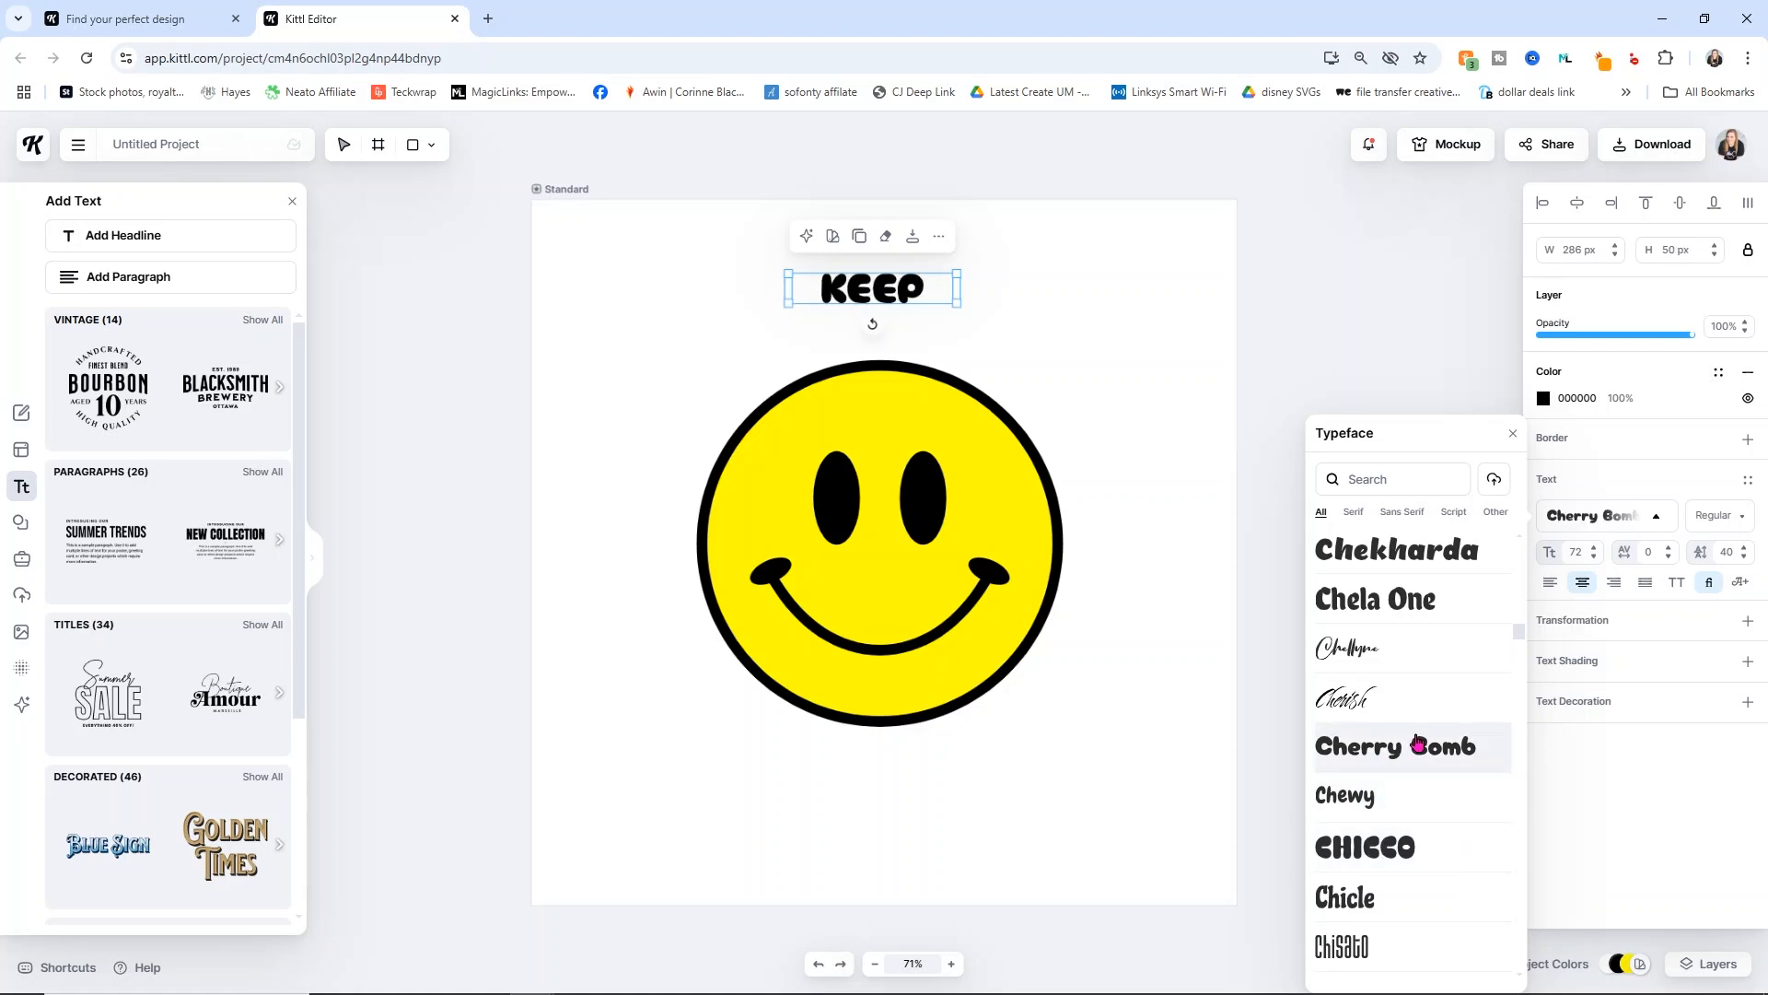
click(1103, 395)
Enlarge the KEEP text to about size 192 and position it just above the smiley face
click(928, 287)
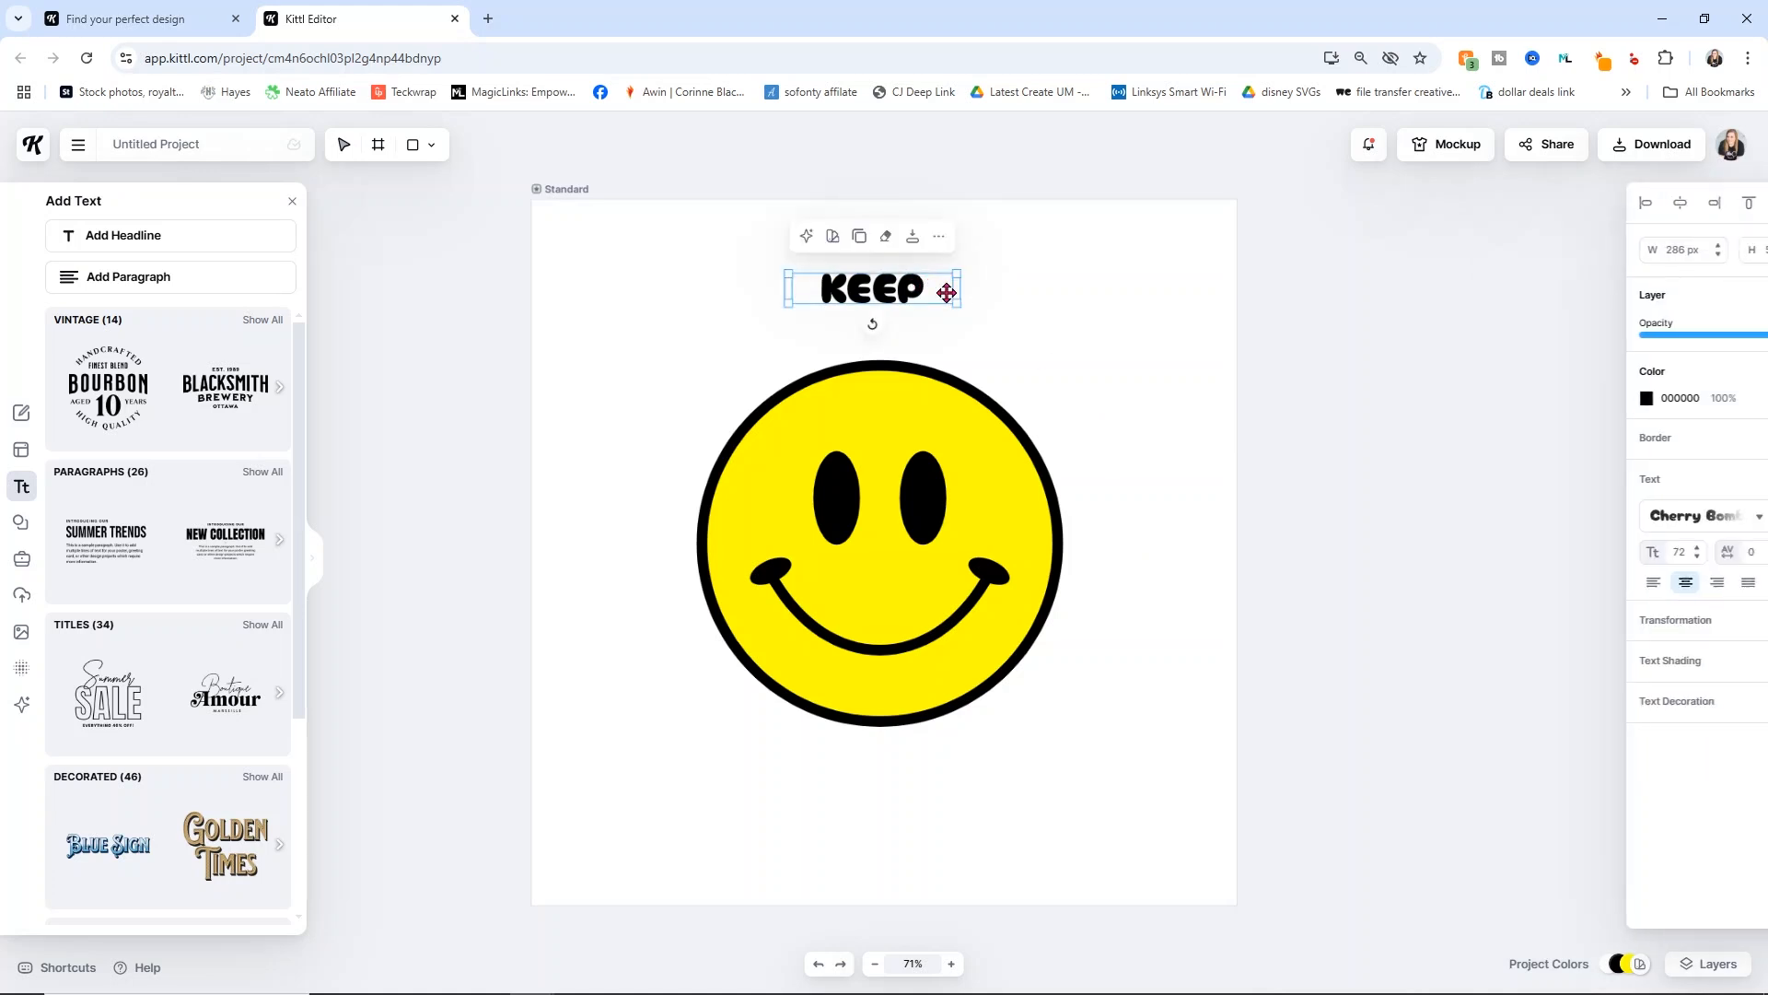
drag(955, 301, 1165, 456)
drag(1078, 313, 921, 313)
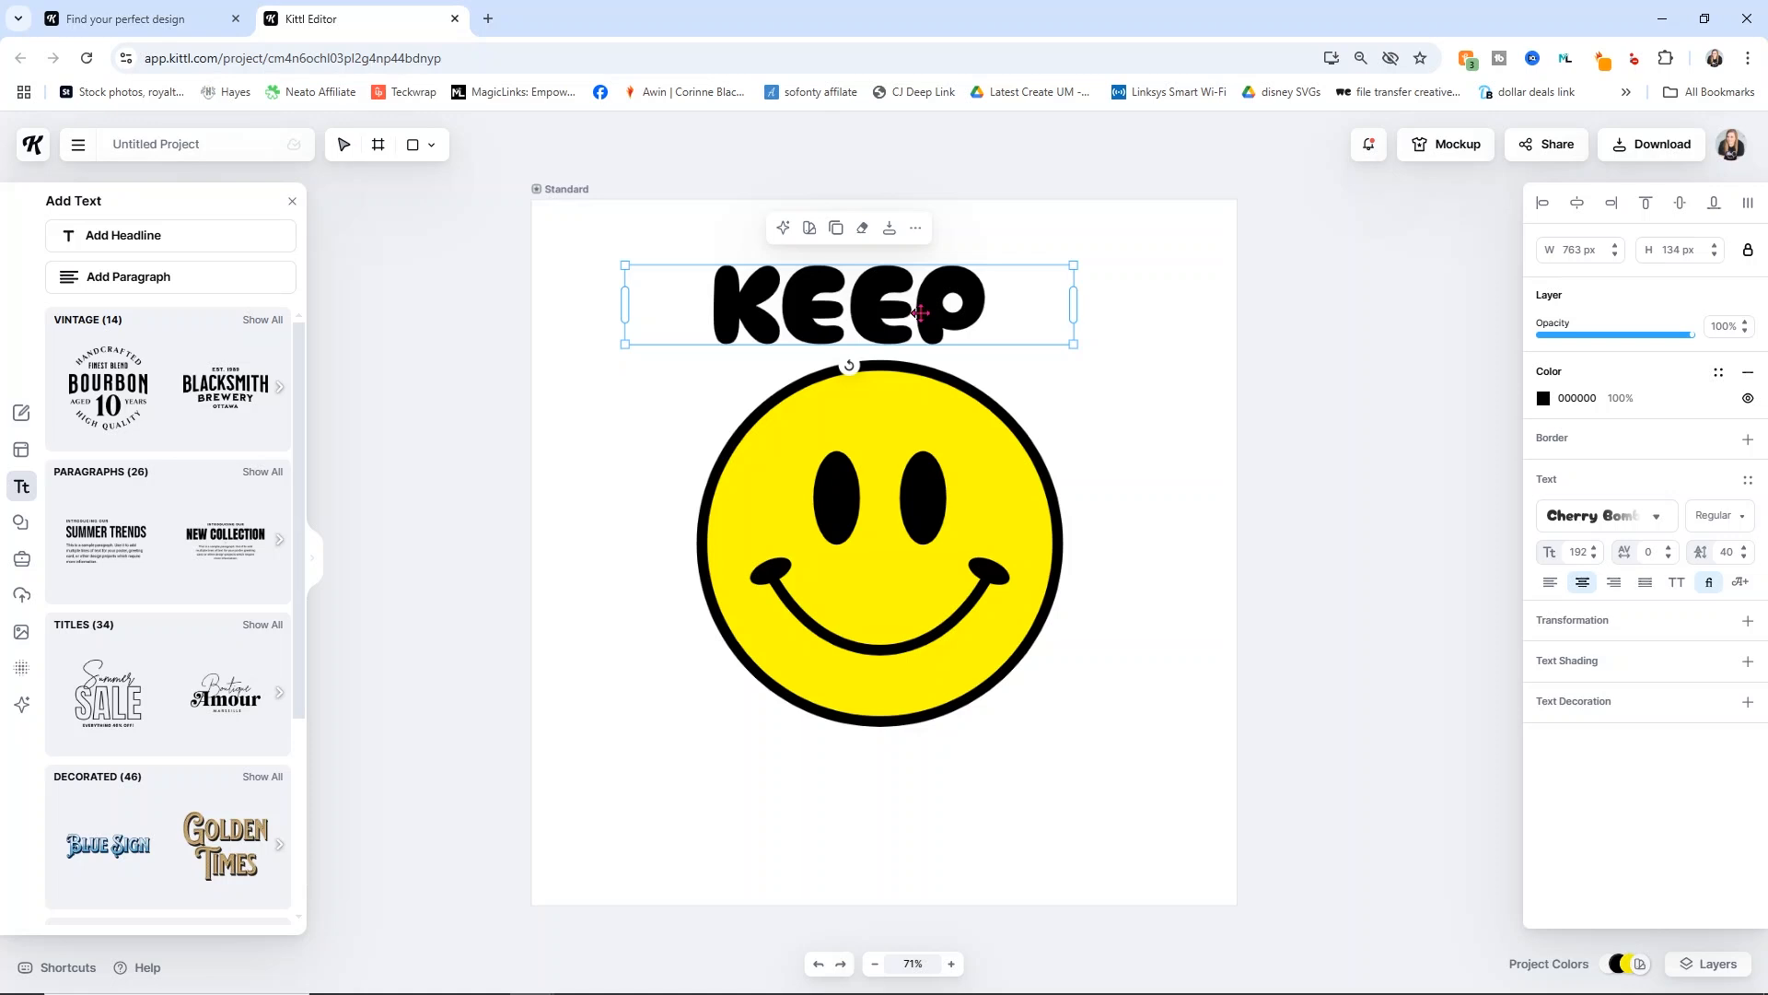
Try the Custom, Distort, Circle, Angle, Arch, Rise, Wave and Flag transformations on the KEEP text
click(1746, 622)
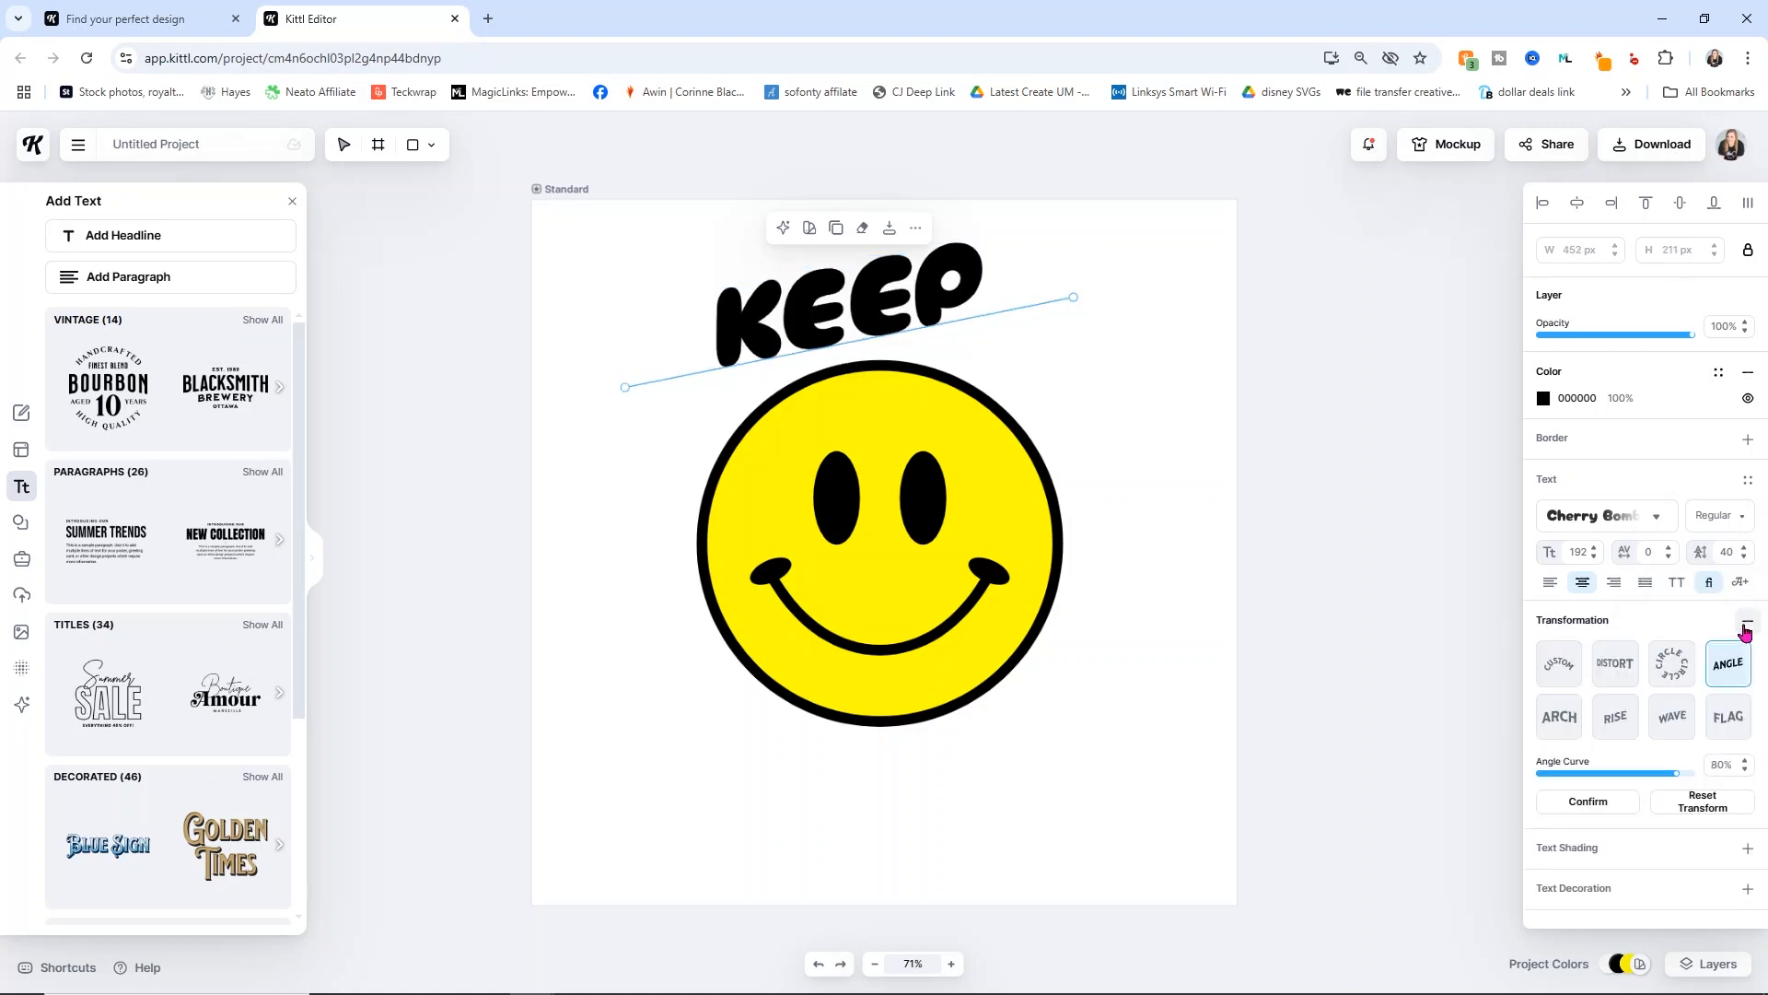
click(1560, 662)
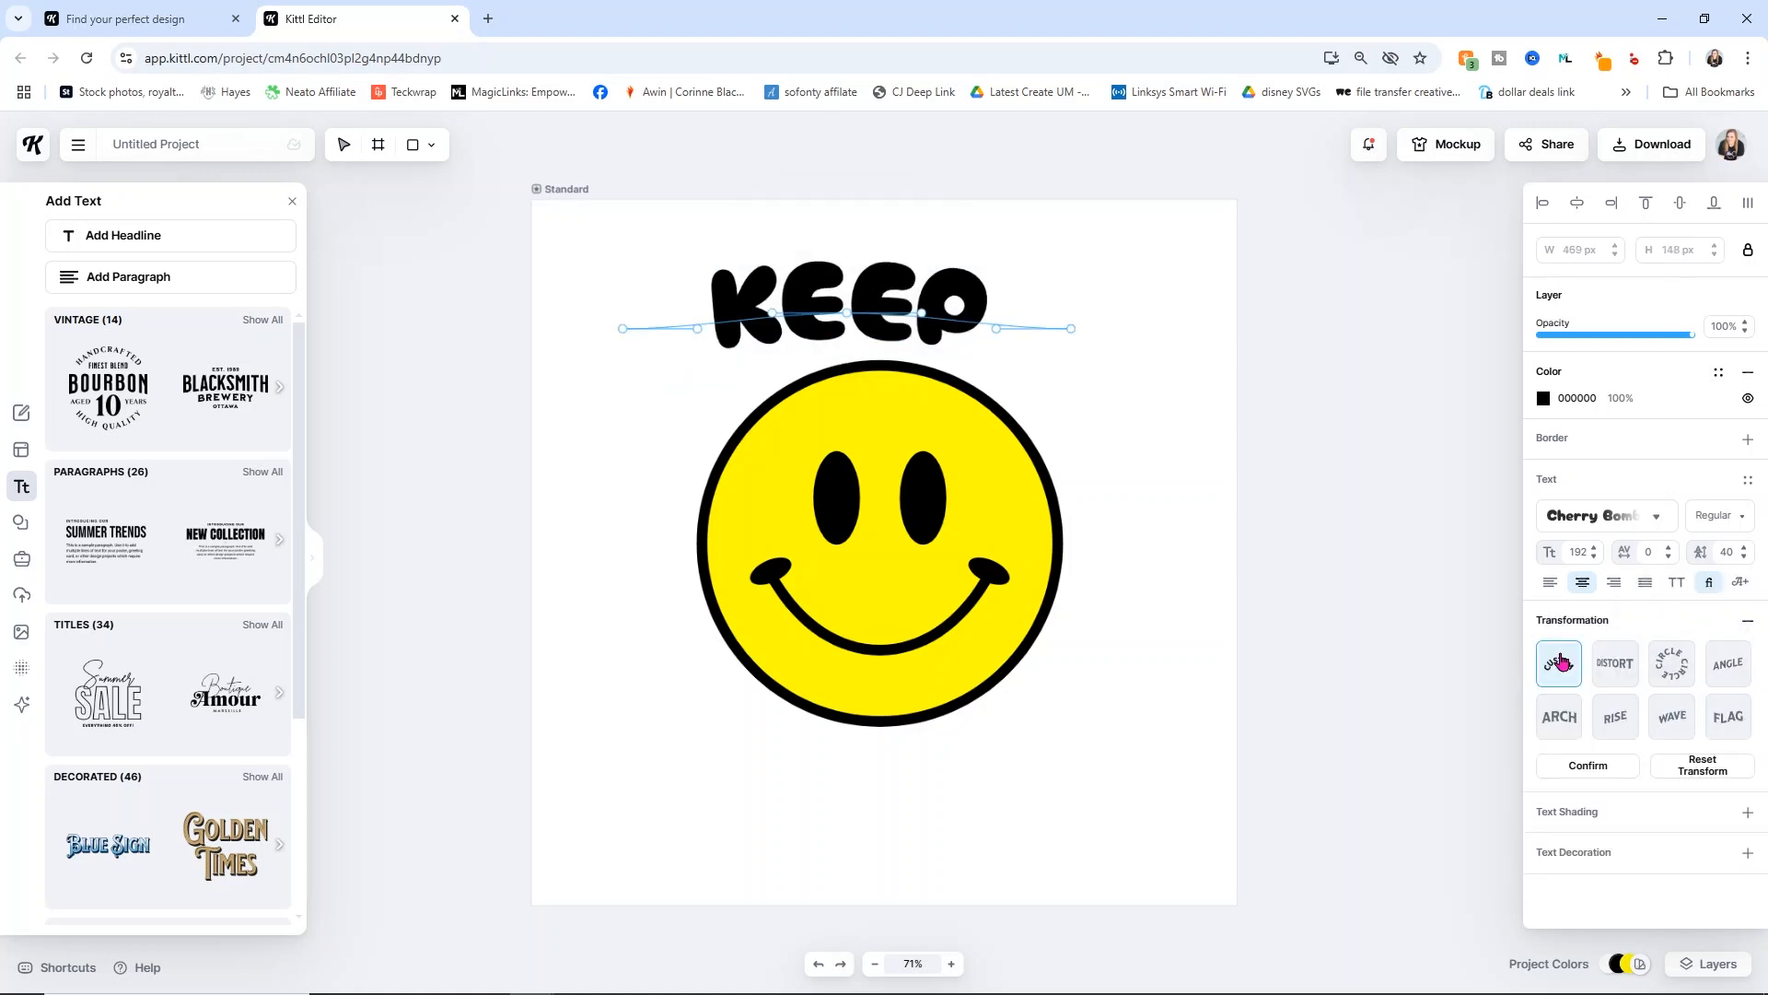
click(1628, 675)
click(1674, 674)
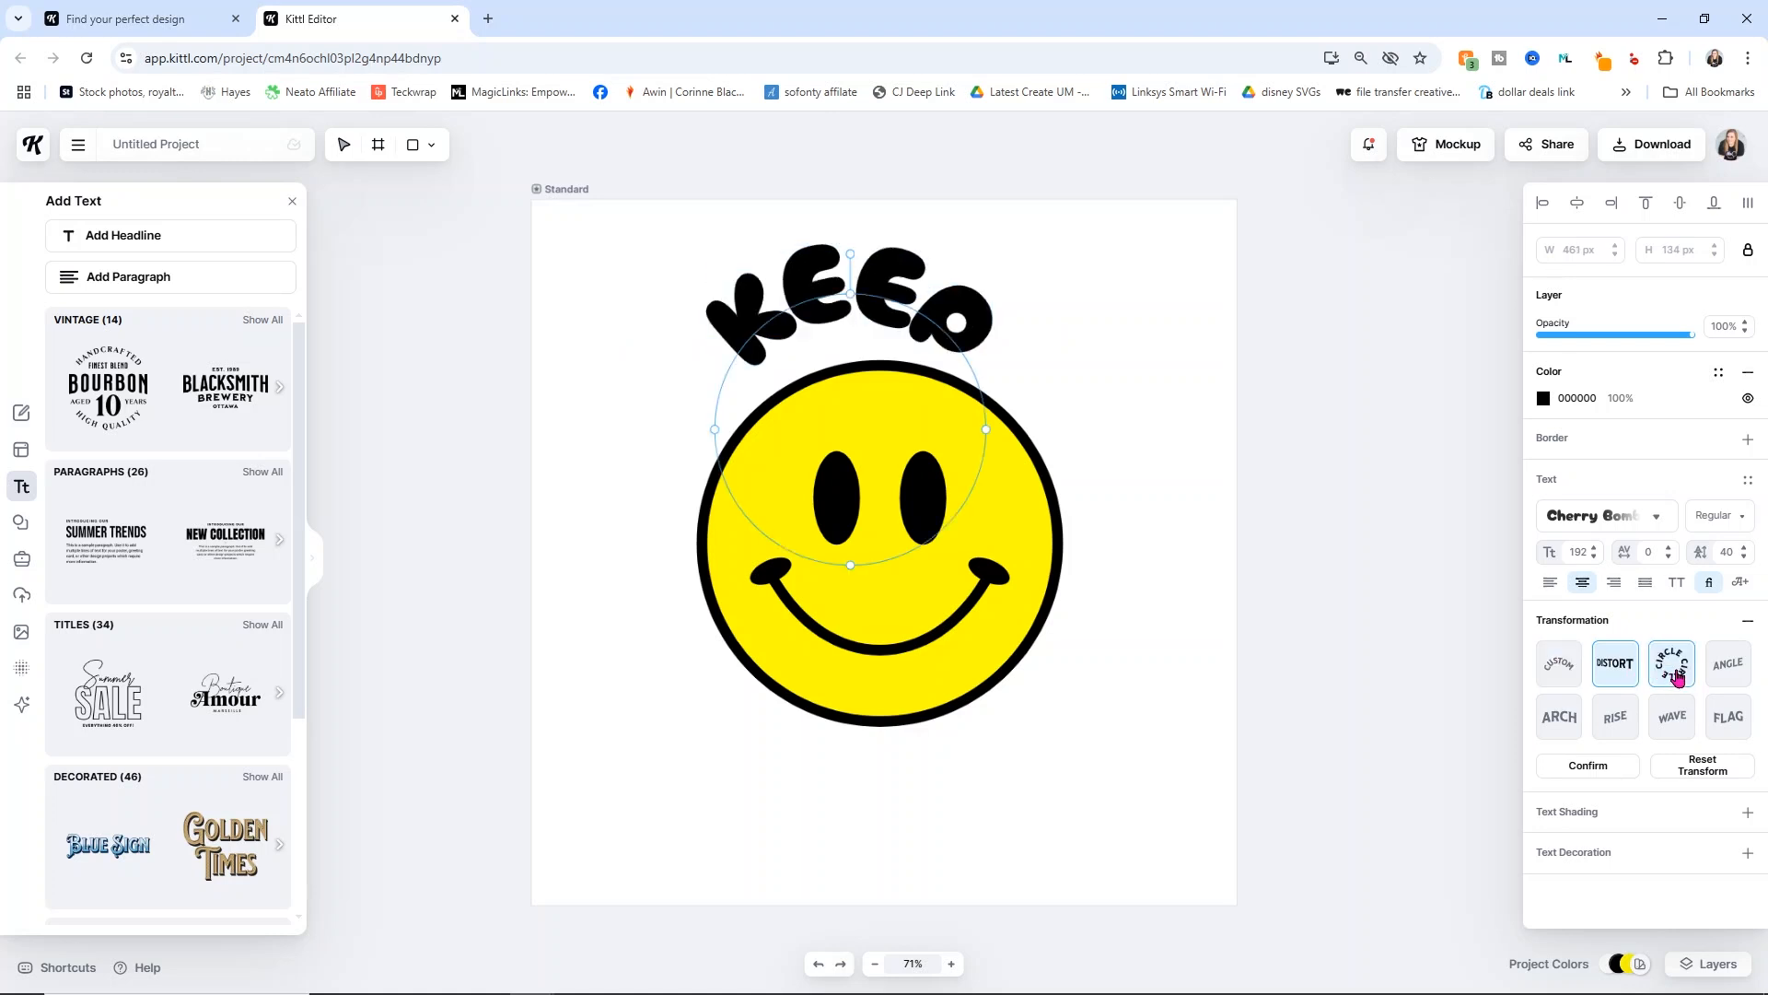
click(1728, 665)
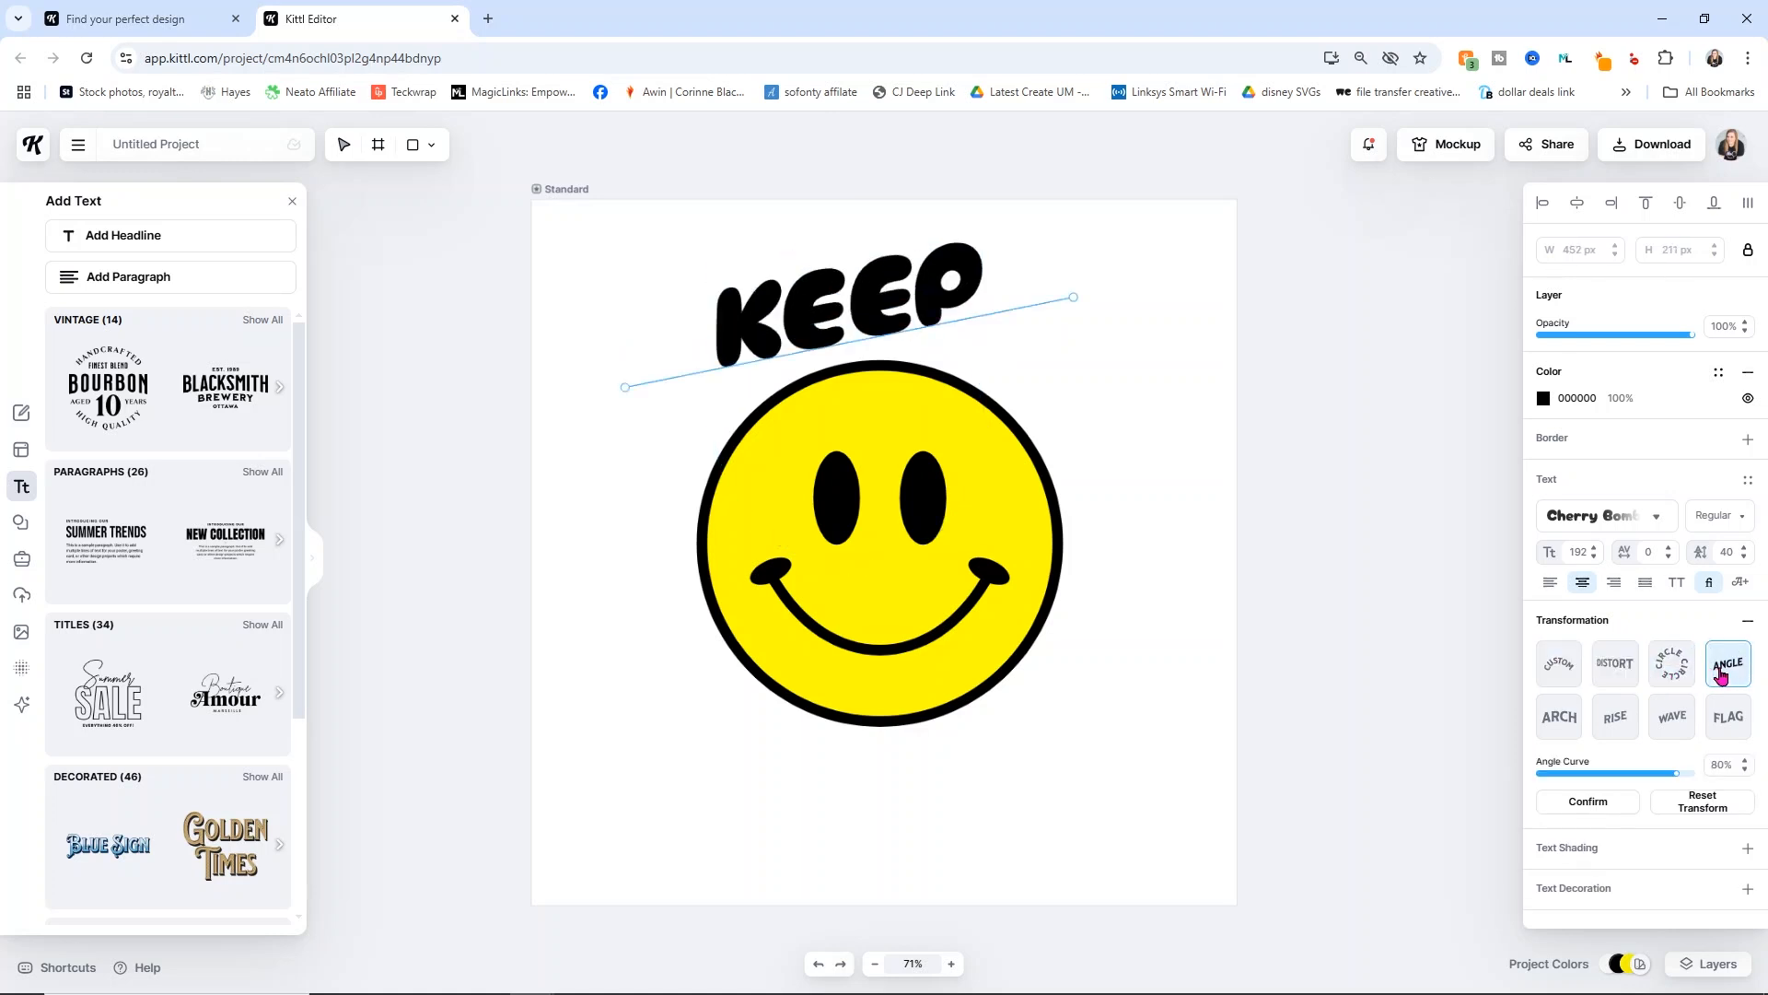
click(1568, 723)
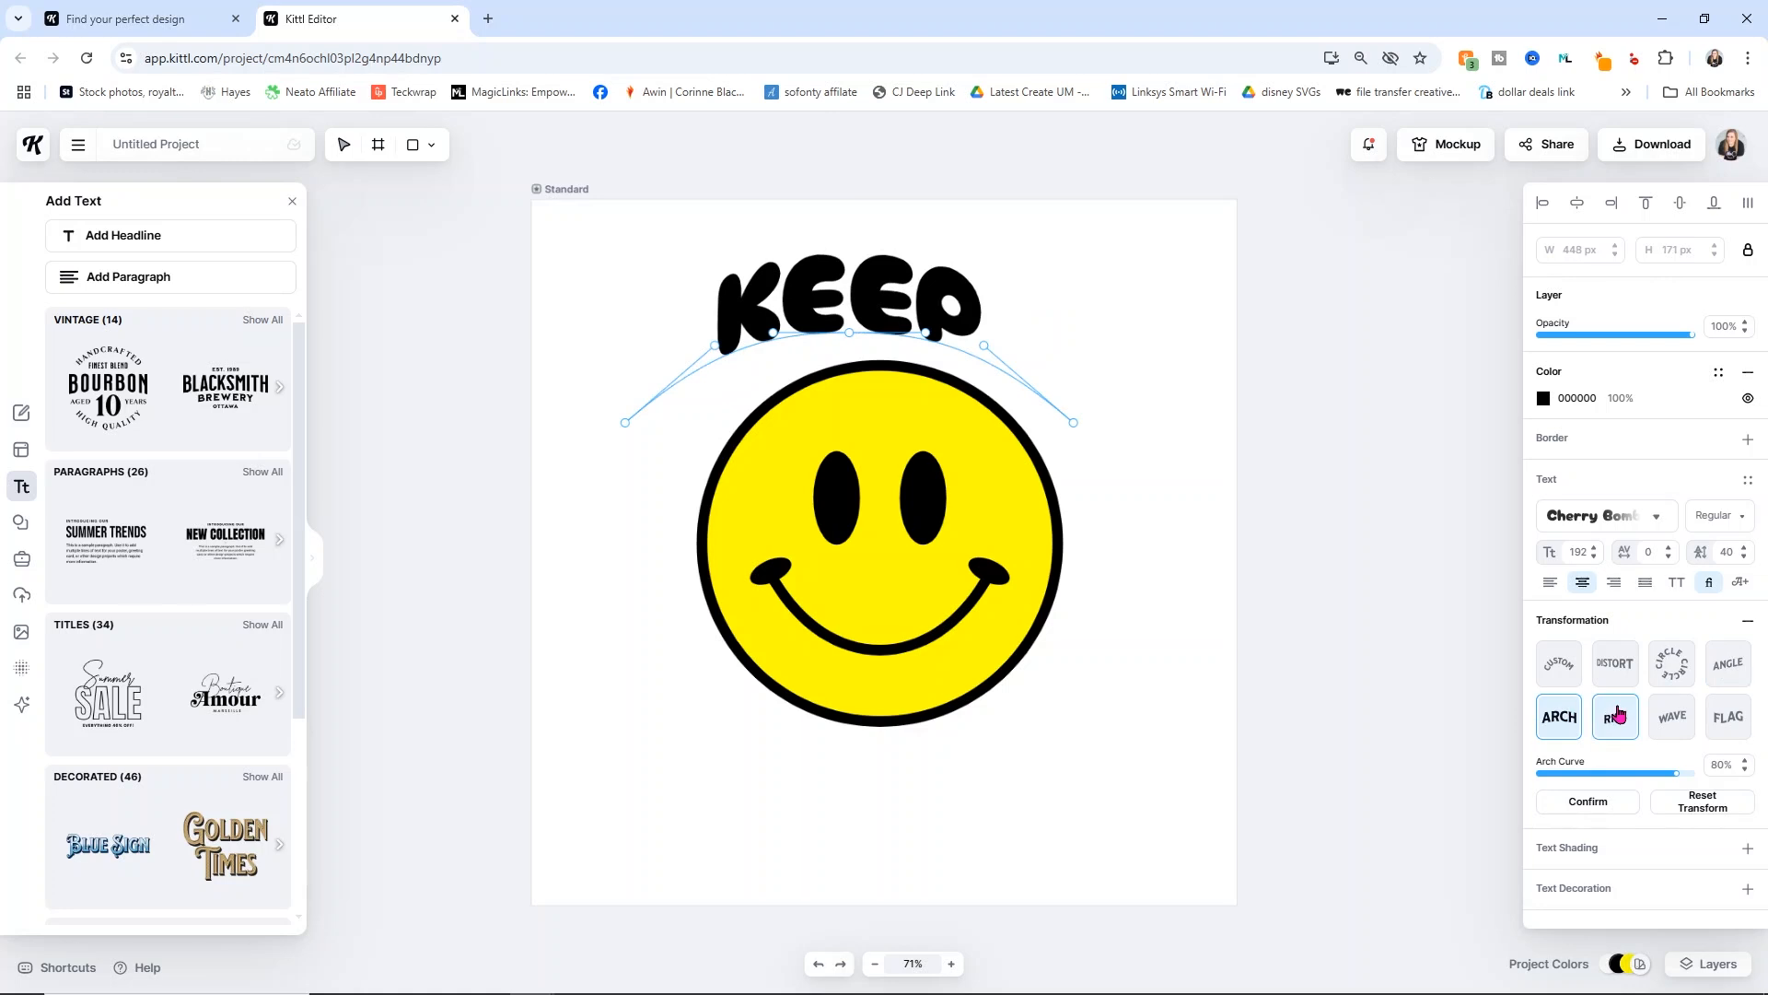
click(1616, 717)
click(1676, 716)
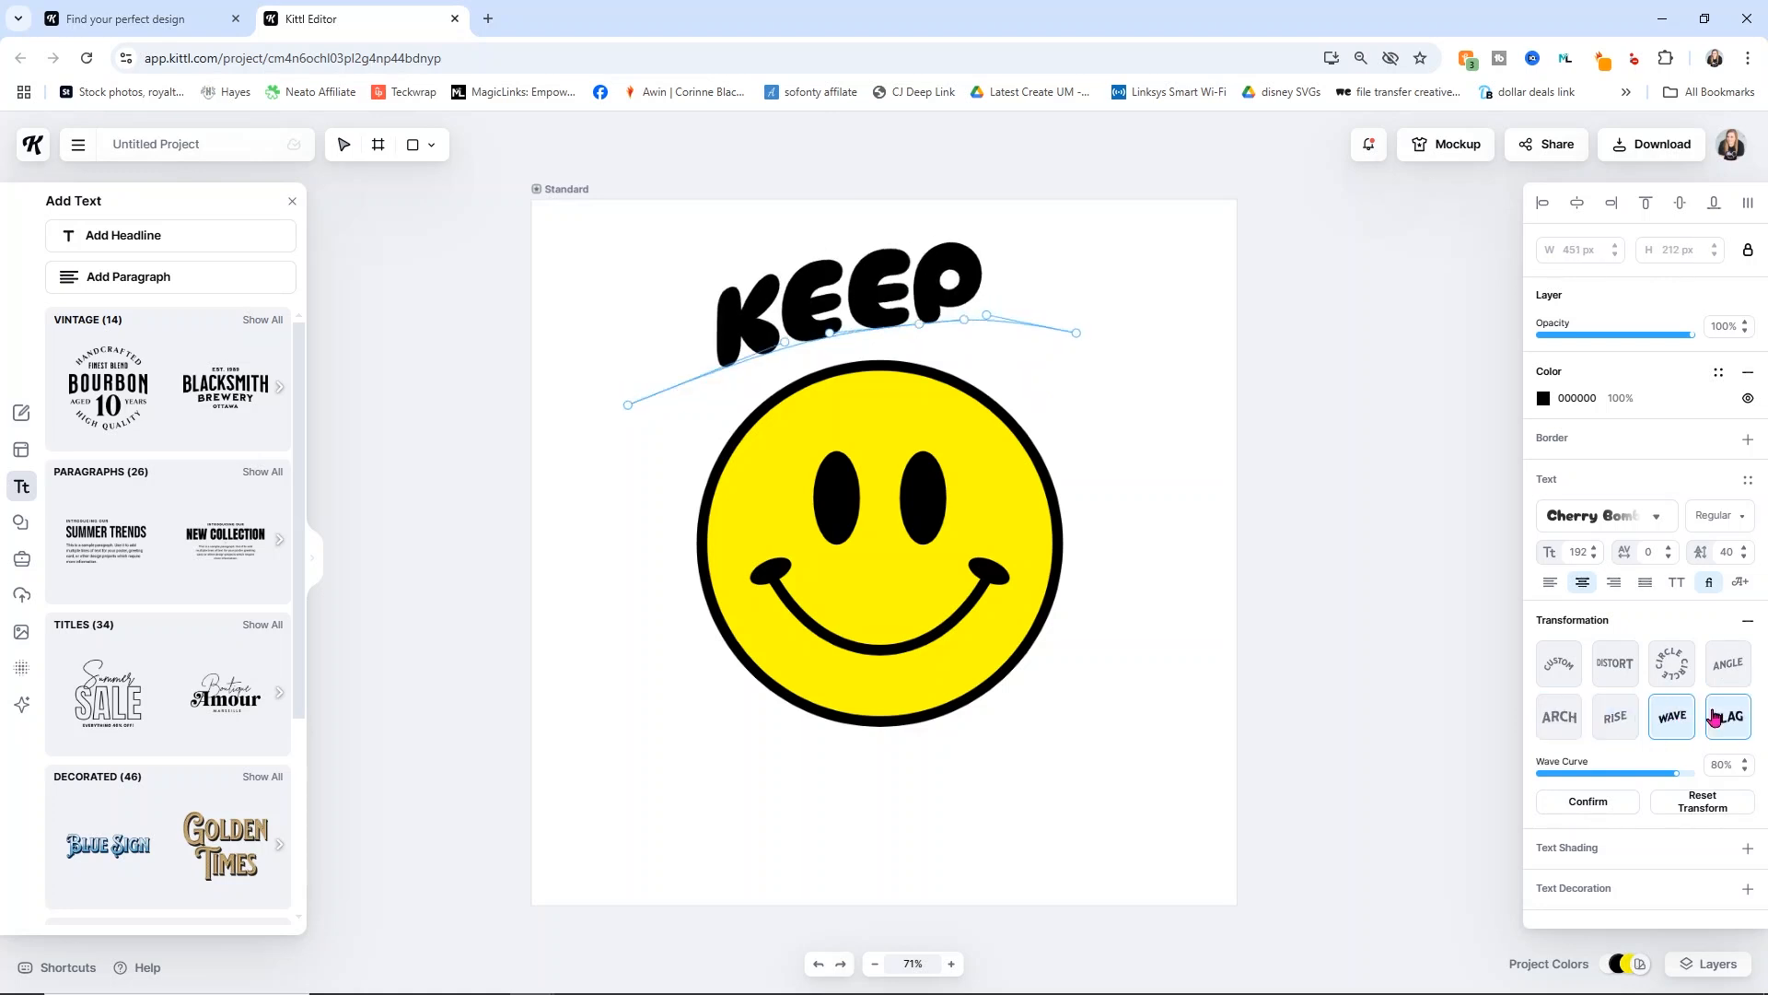
click(1728, 721)
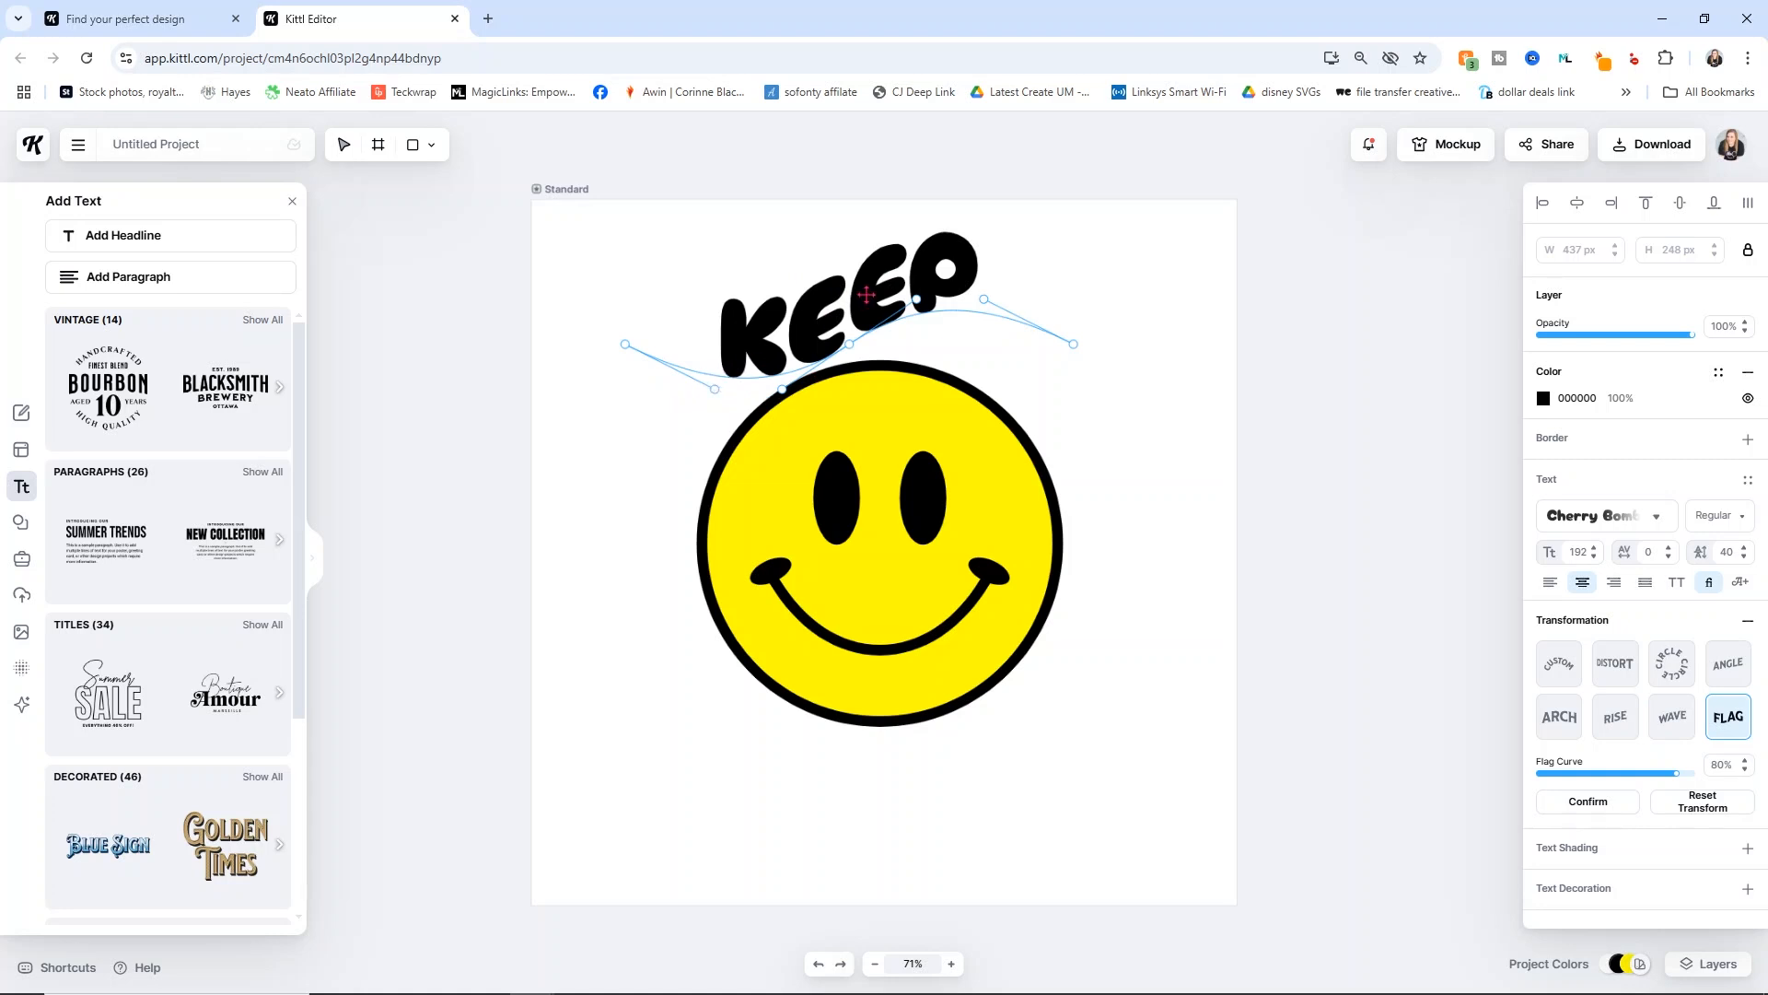
Try reshaping the Flag curve of the KEEP text by pulling its curve handles outward and shifting its middle
drag(983, 300, 1134, 246)
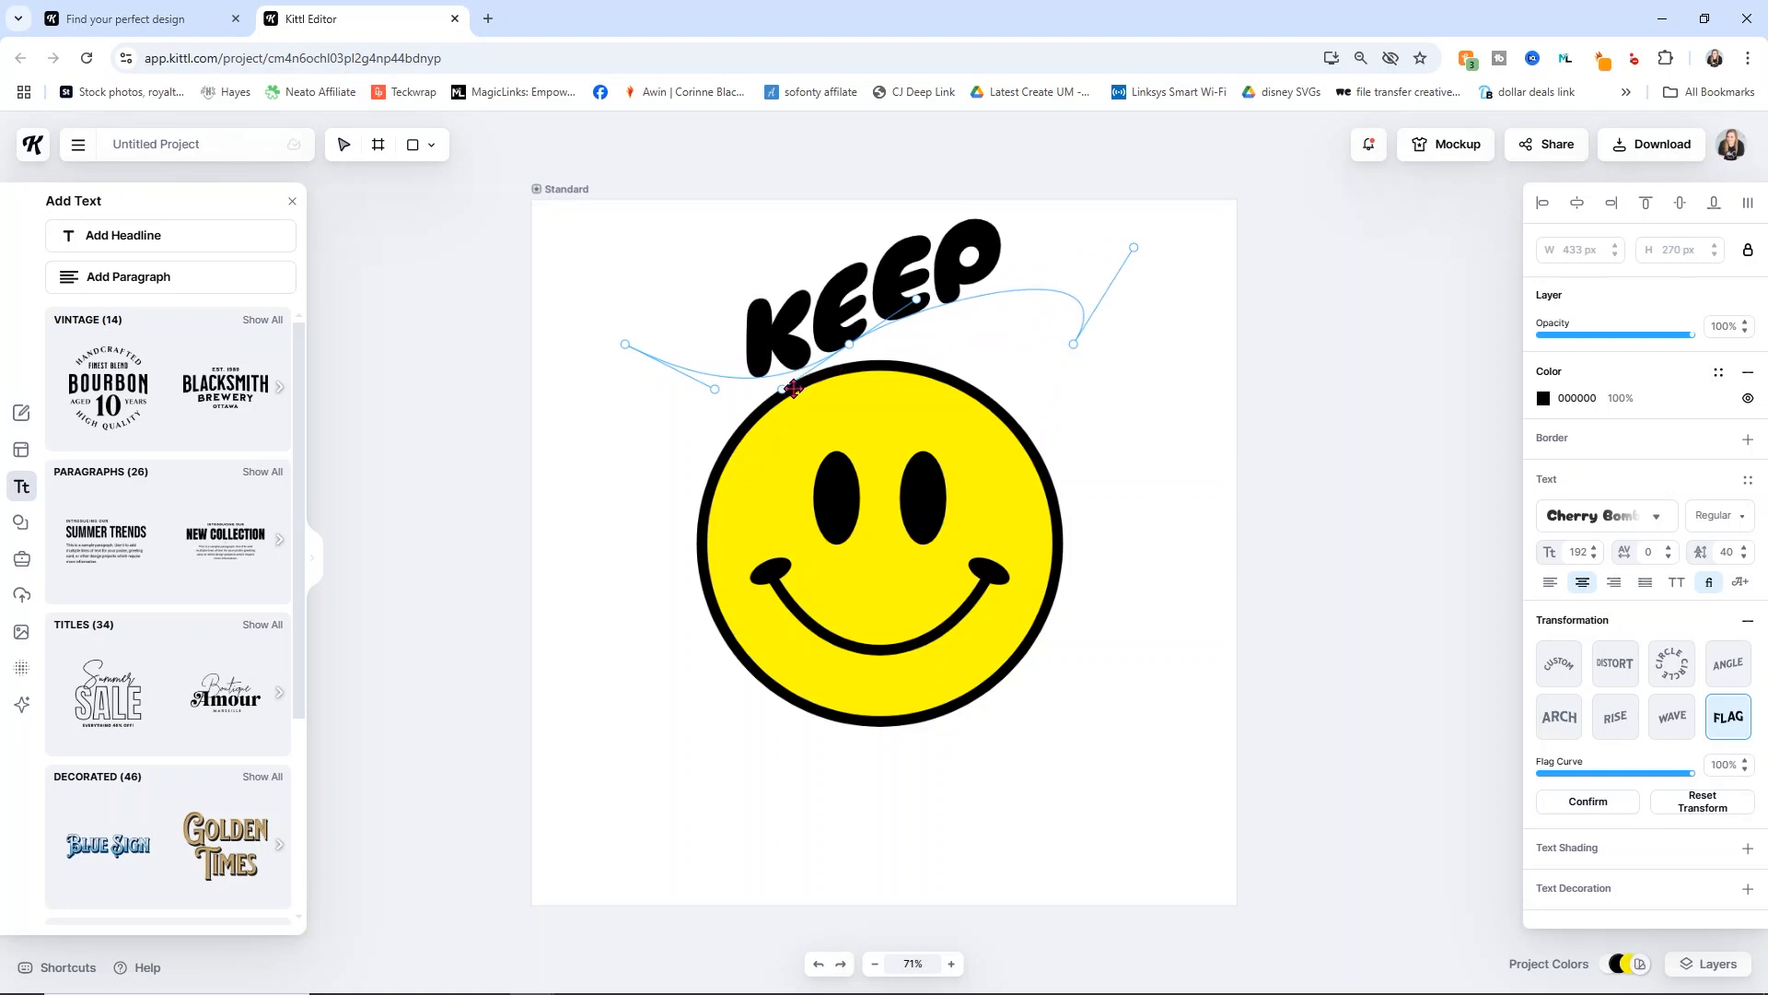
drag(793, 388, 523, 220)
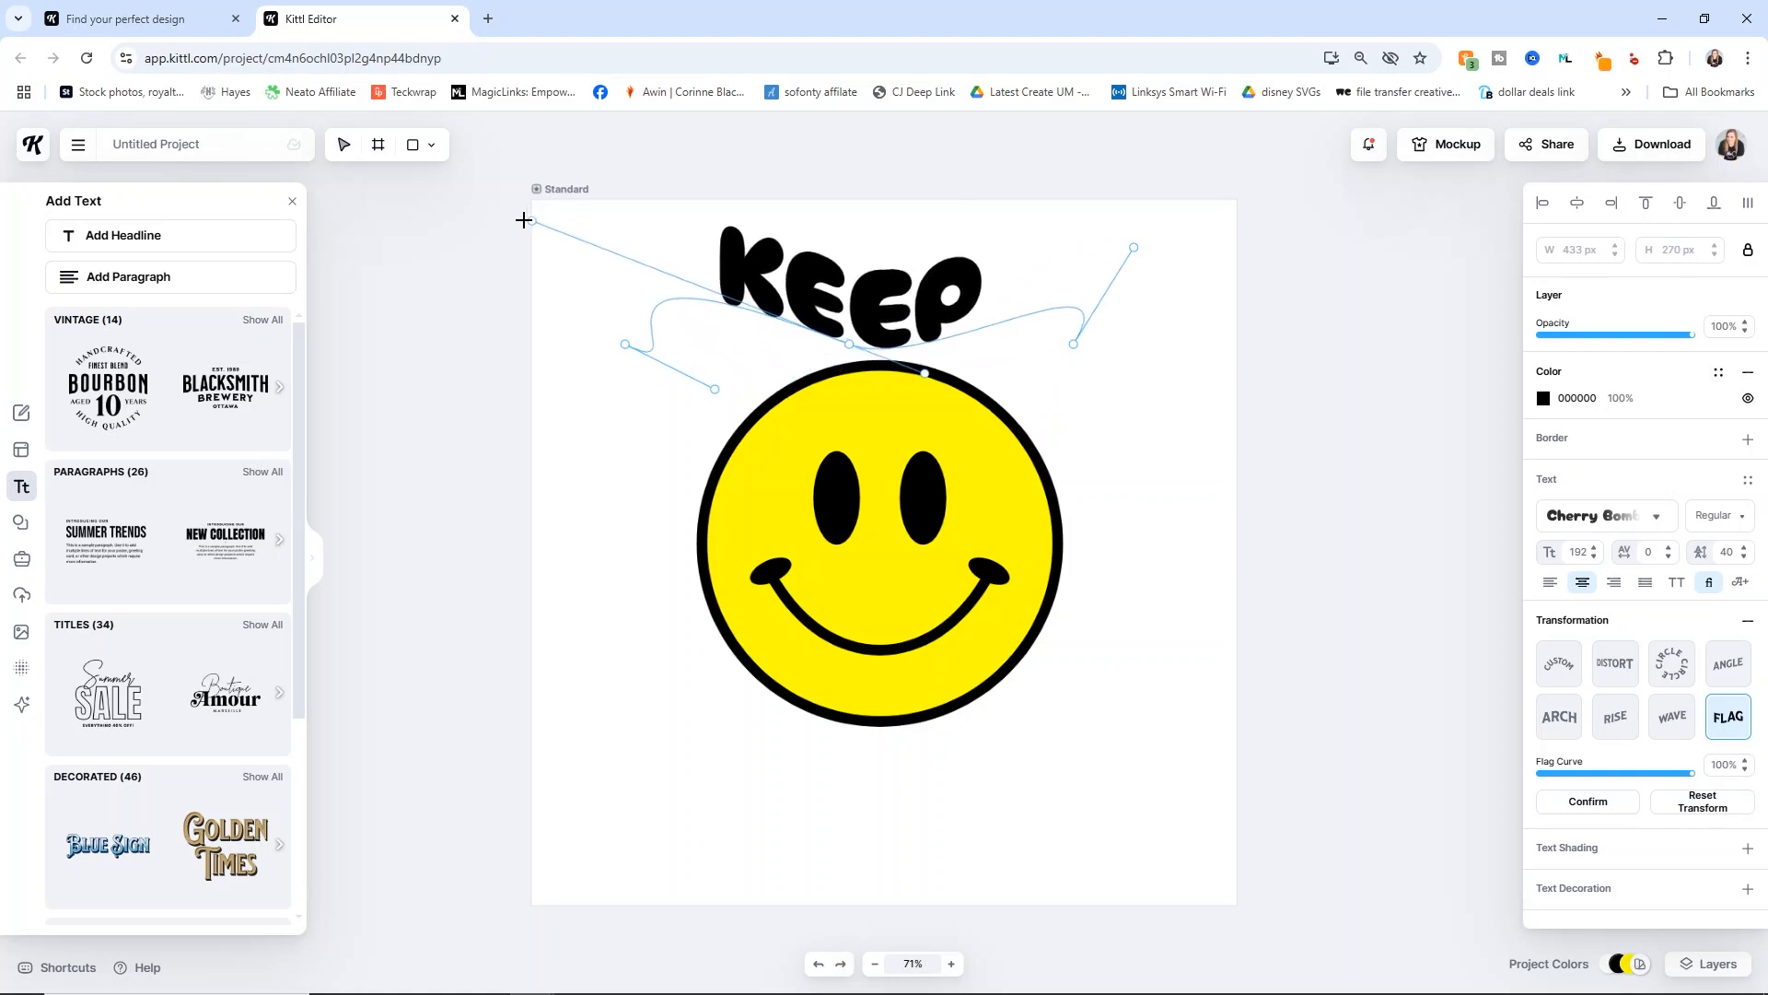
drag(833, 342, 969, 364)
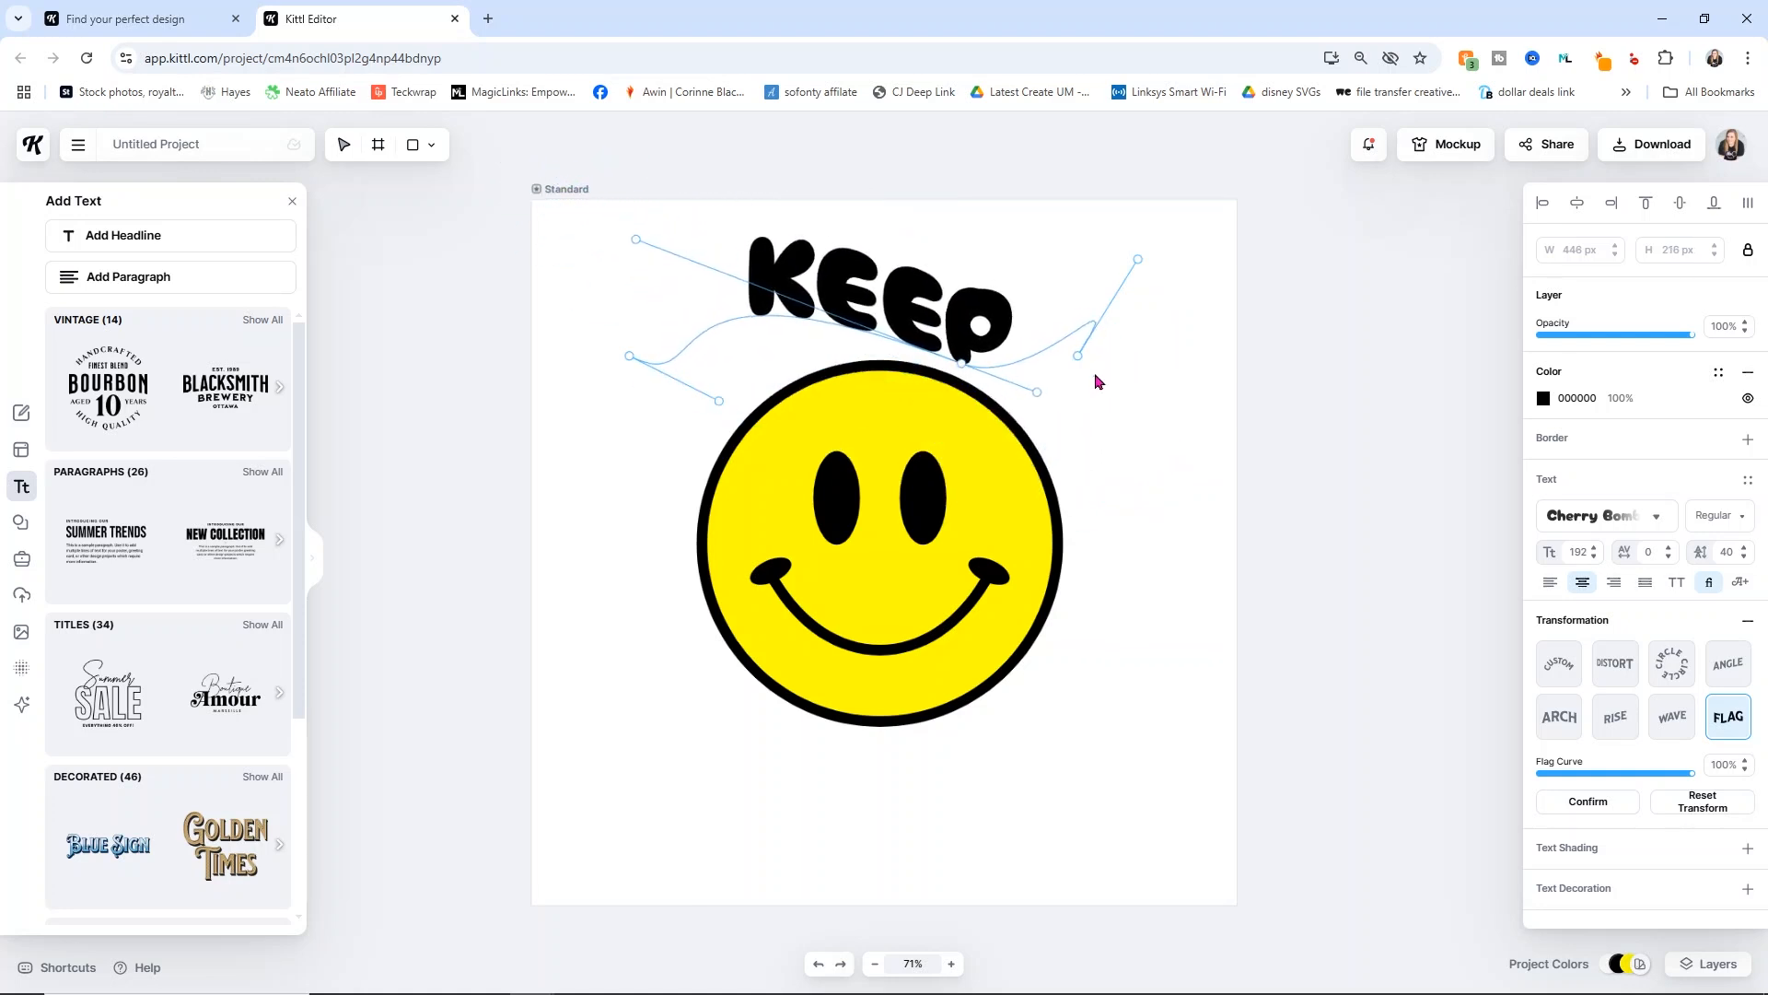
Try the Custom transformation on the KEEP text and reshape its path with the curve handles
click(1557, 667)
drag(793, 309, 803, 285)
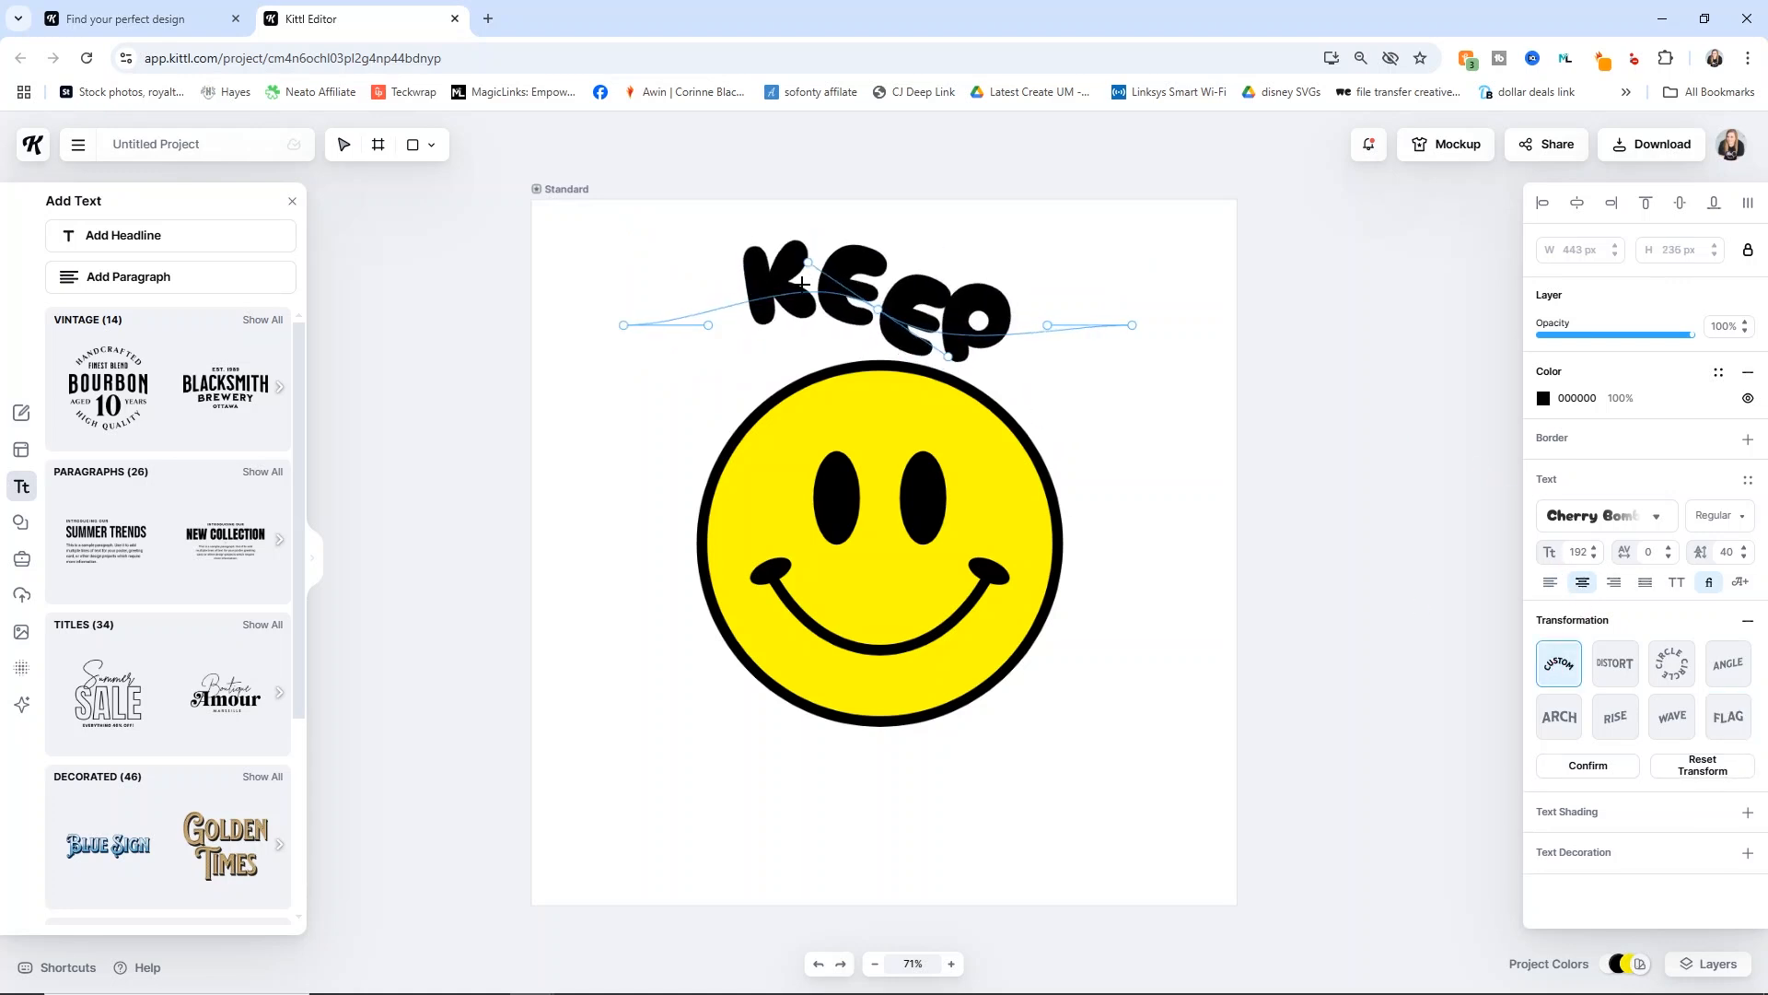
drag(947, 356, 1084, 450)
drag(567, 493, 602, 297)
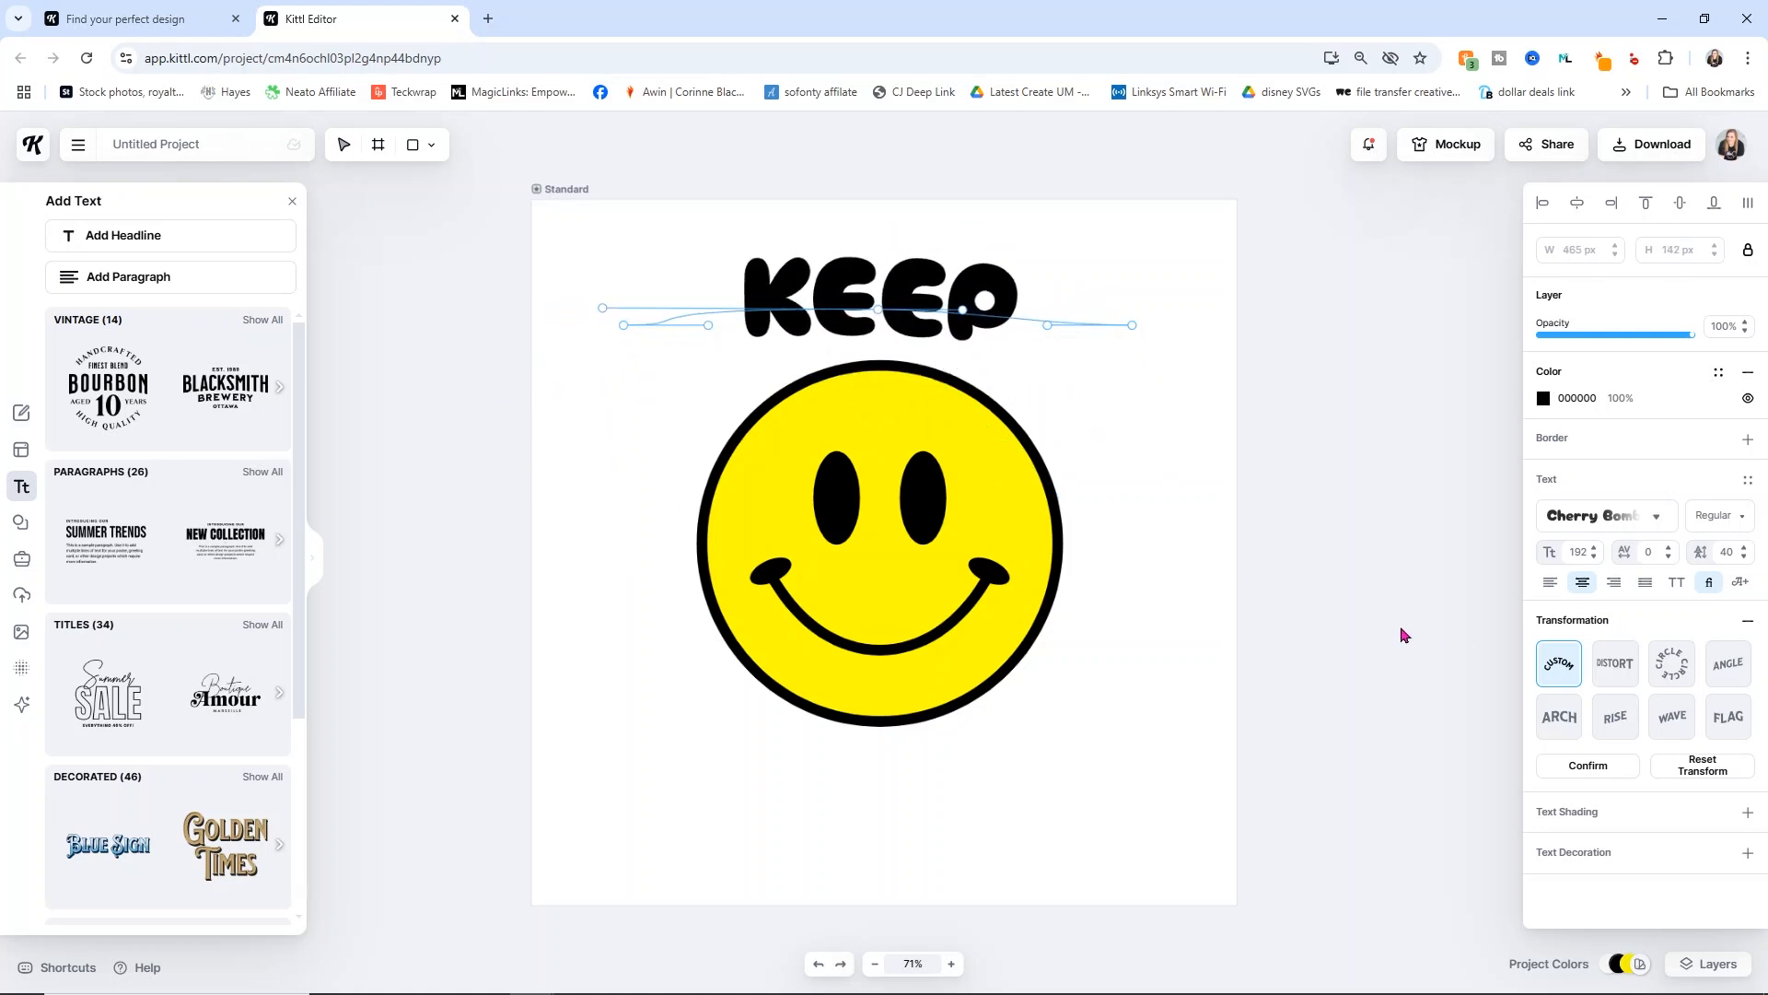
Try the Arch transformation on the KEEP text and bend its curve handles to follow the top of the smiley face
click(1560, 716)
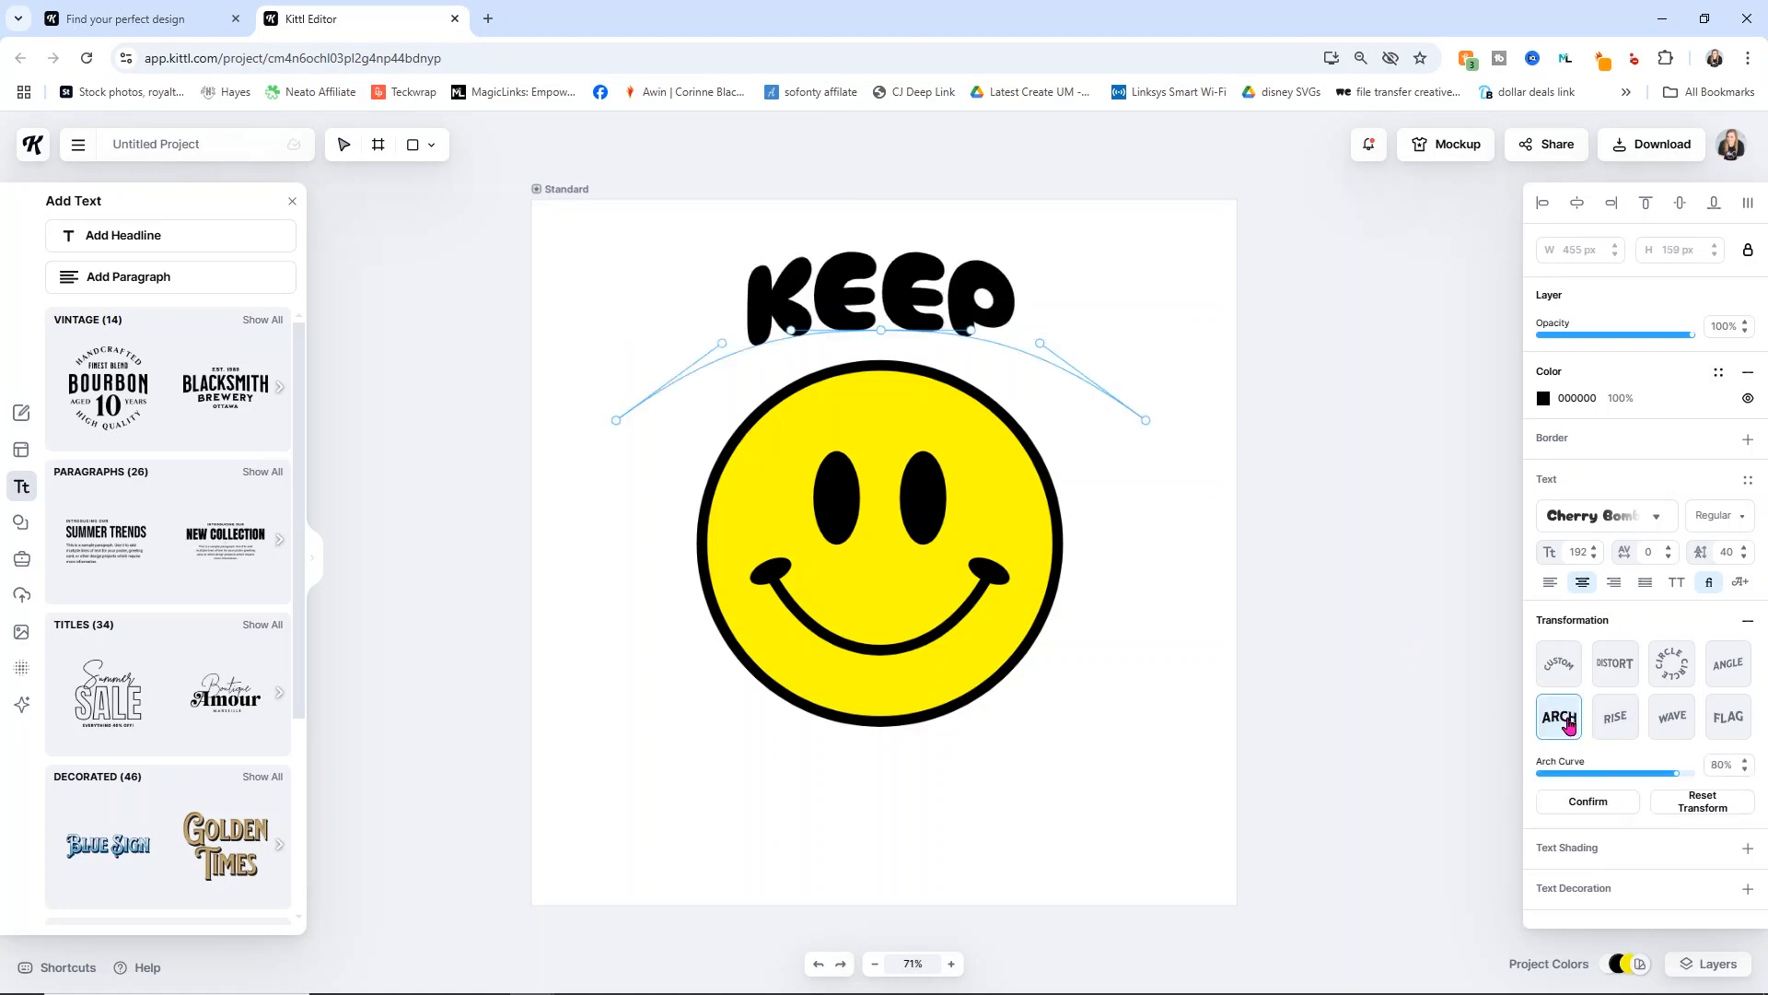
drag(720, 340, 671, 226)
drag(1042, 342, 1068, 492)
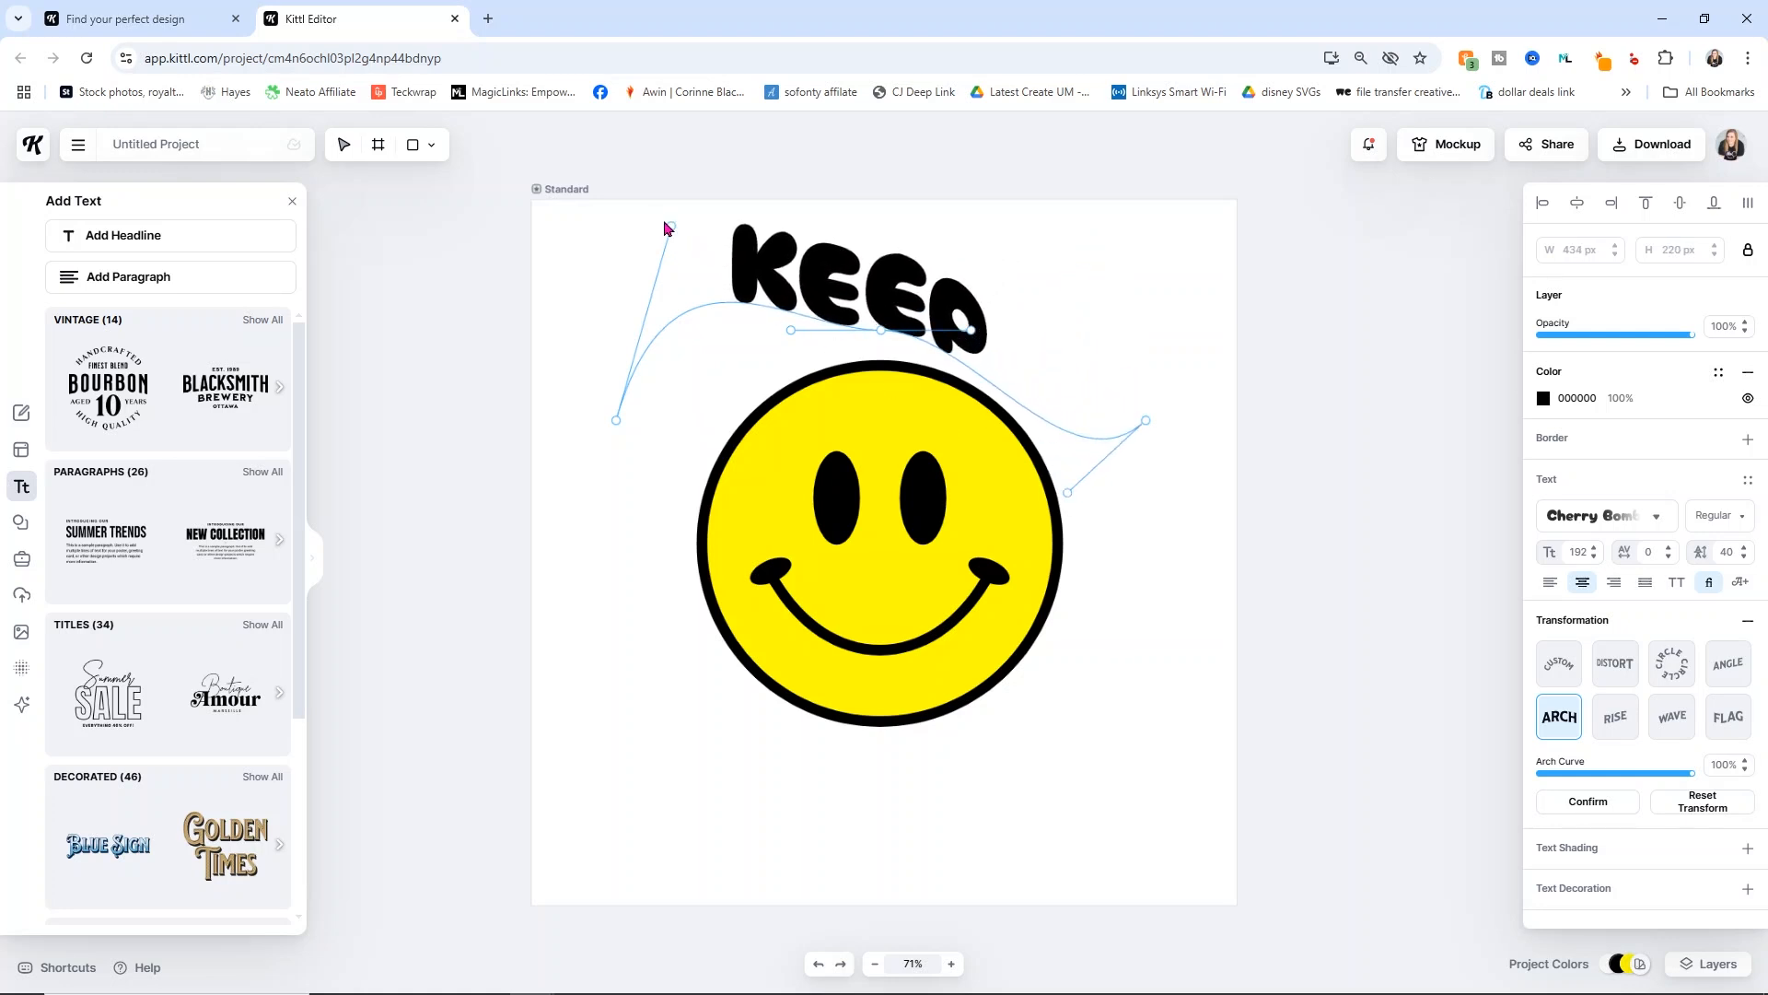
drag(674, 233, 595, 481)
drag(790, 329, 679, 369)
click(1282, 418)
click(938, 329)
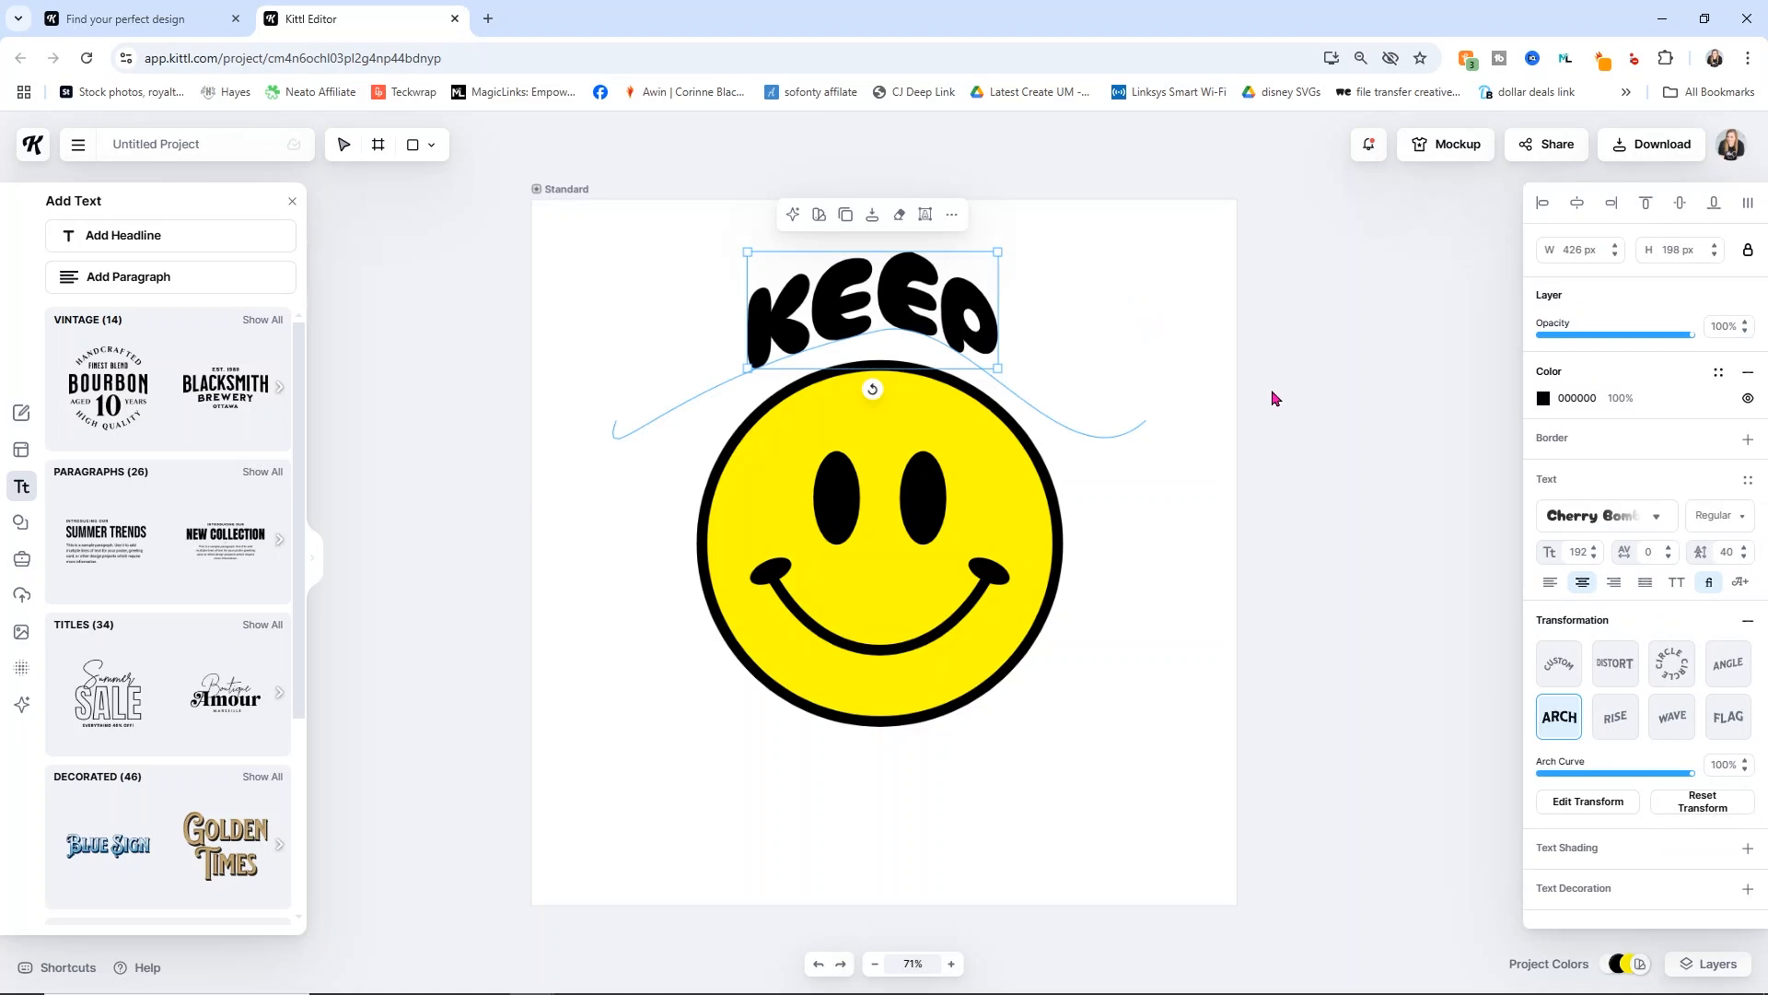
Try the Wave transformation on the KEEP text with its curve bent down over the smiley, and reset the bend
click(1672, 717)
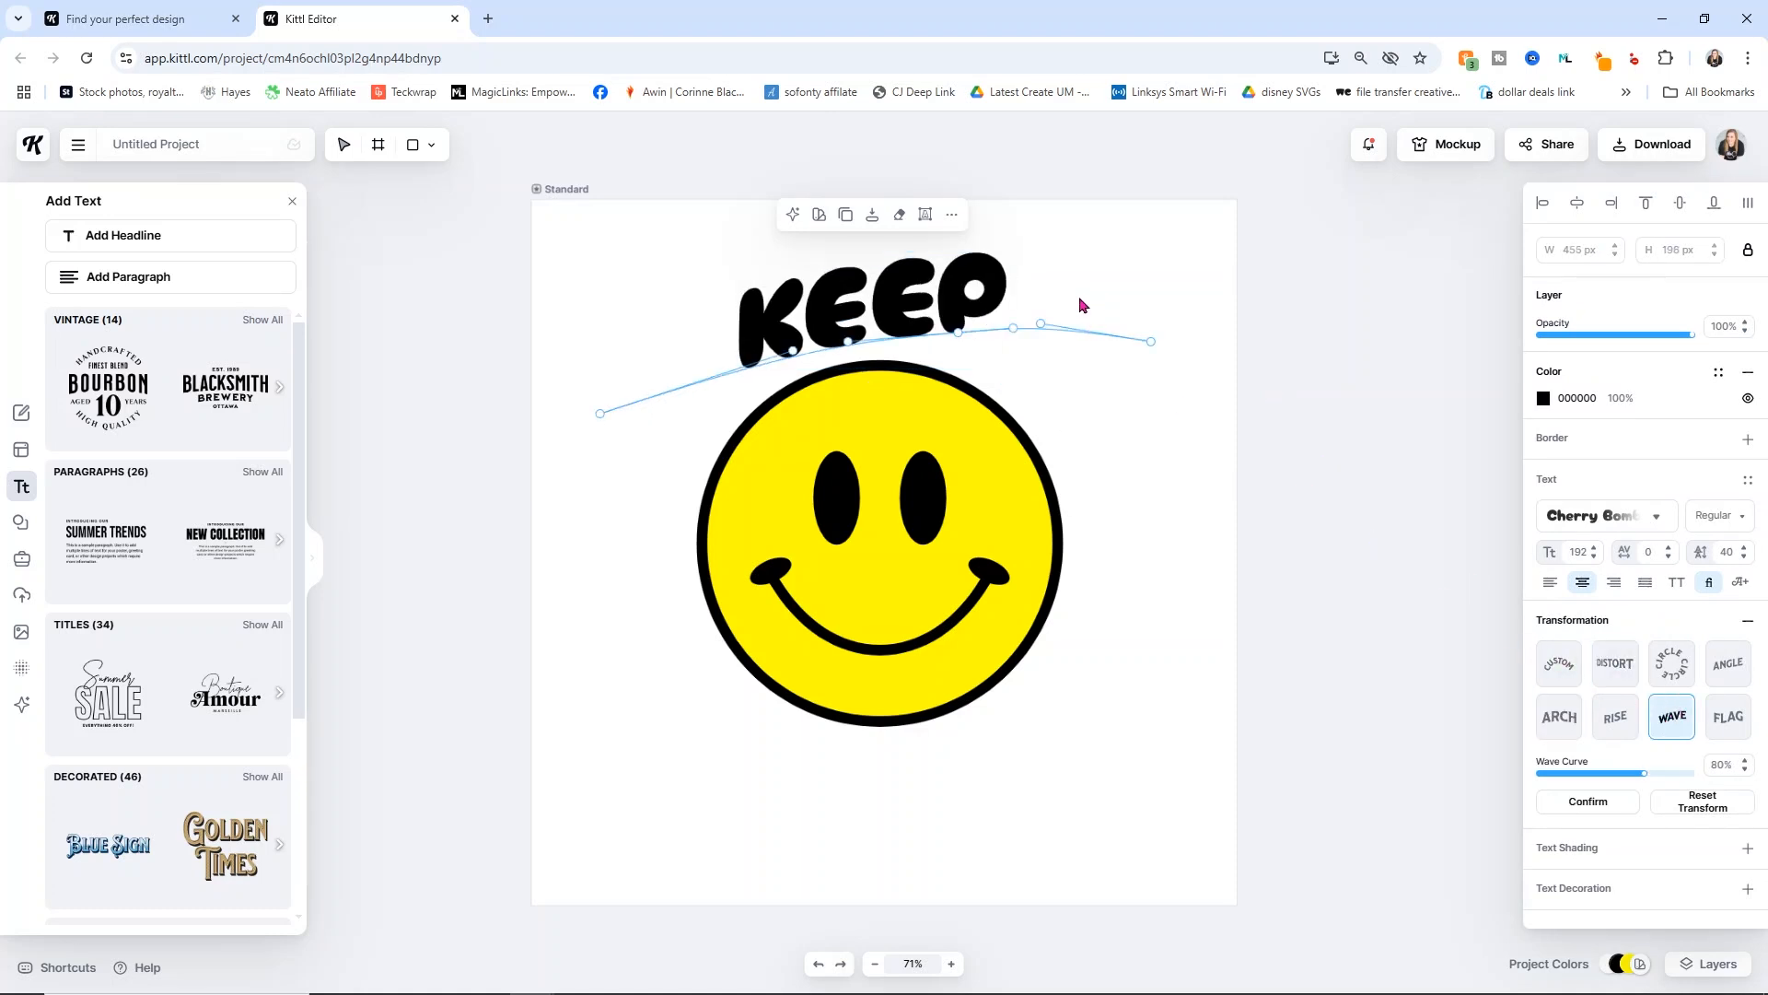
drag(1017, 328, 1054, 406)
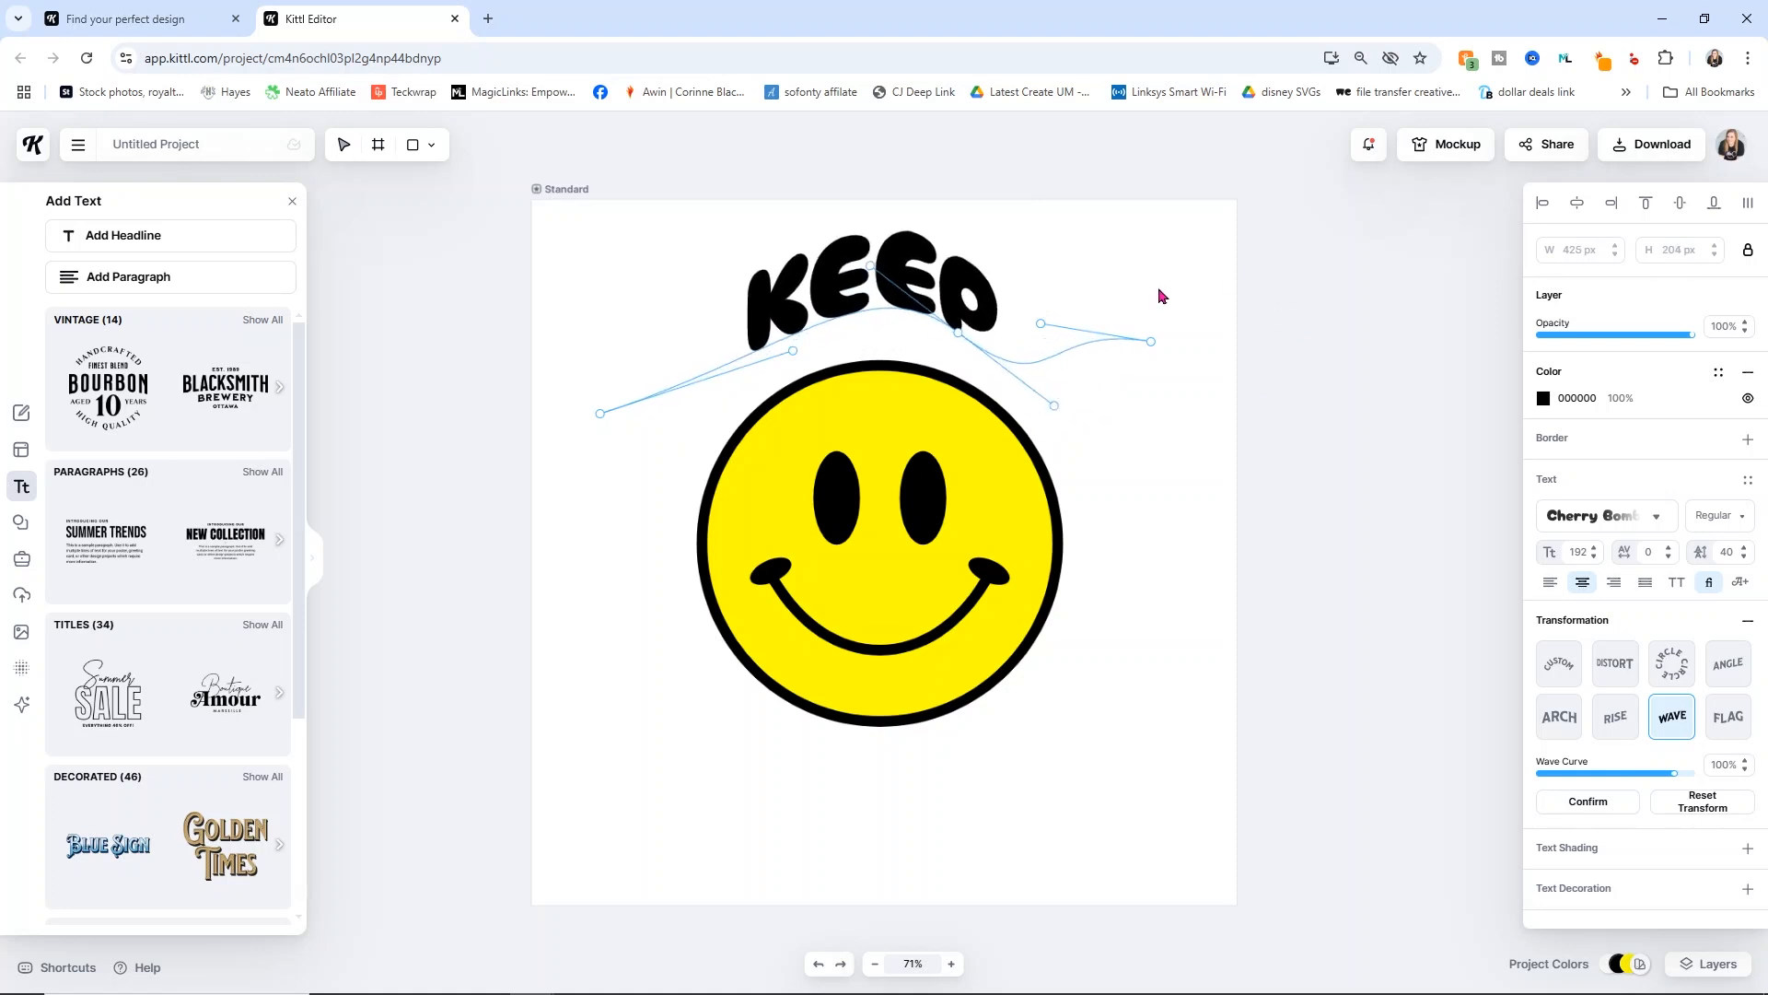
drag(1672, 776, 1702, 810)
click(1696, 810)
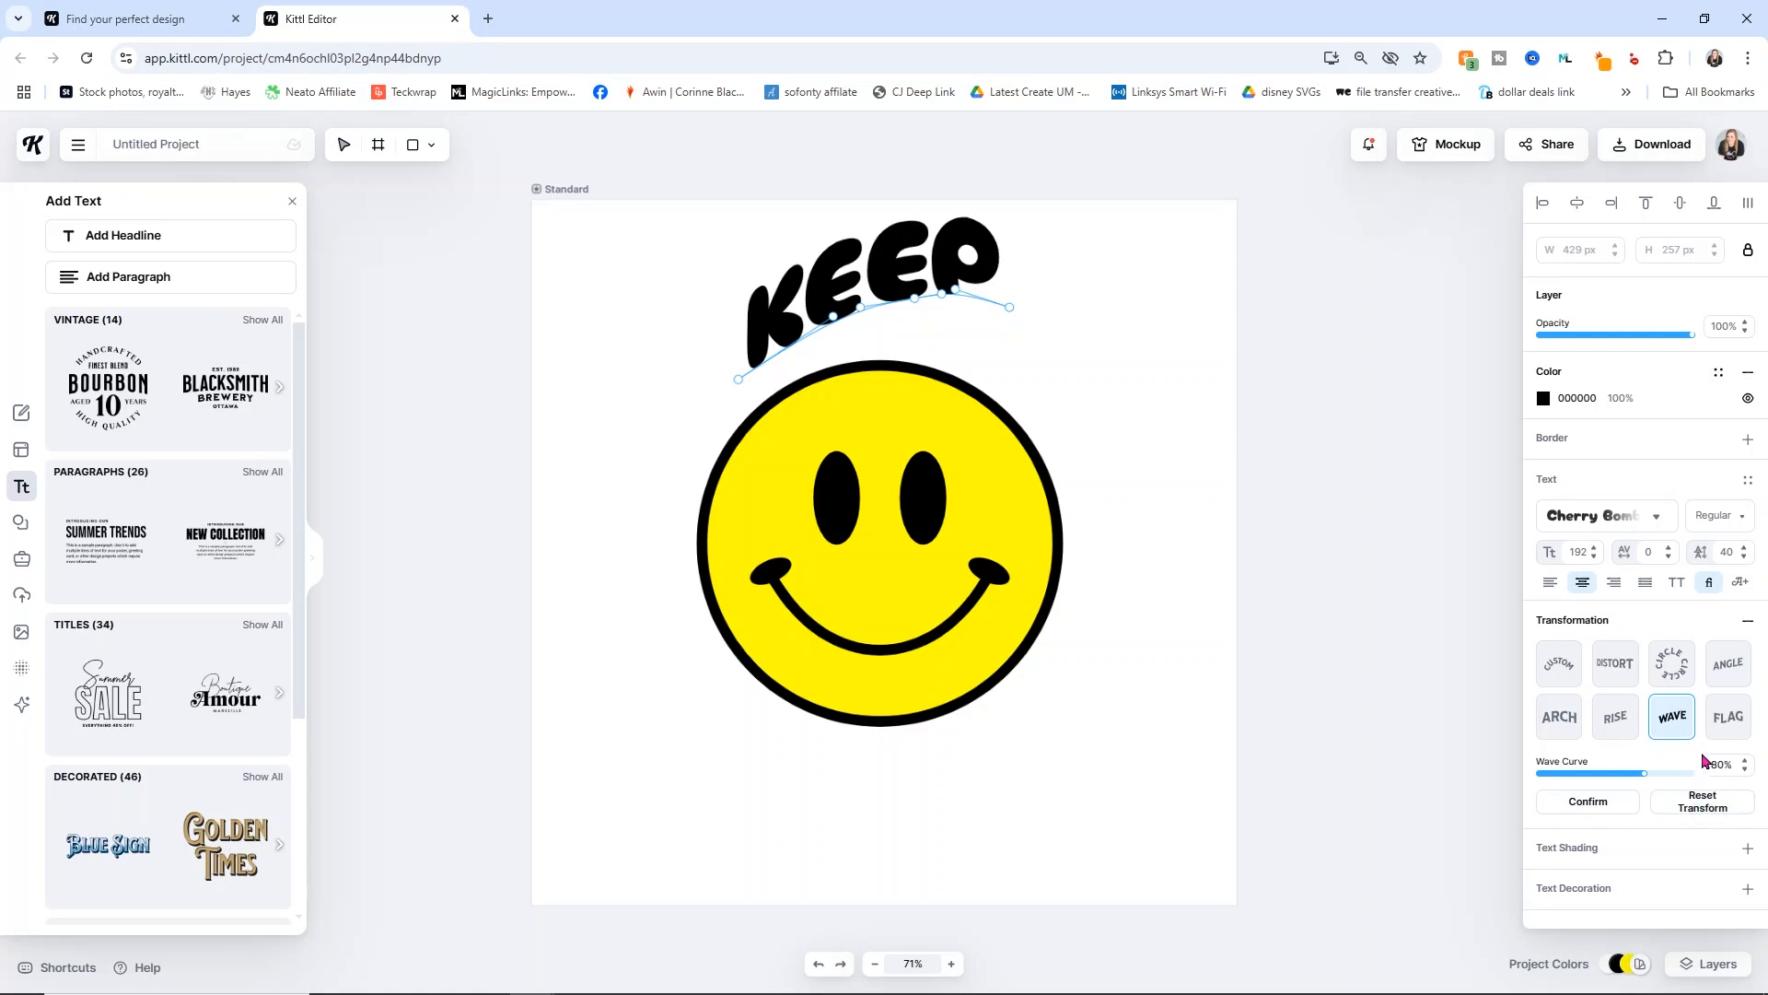
Try a grey text decoration on the KEEP text and remove it
click(1747, 889)
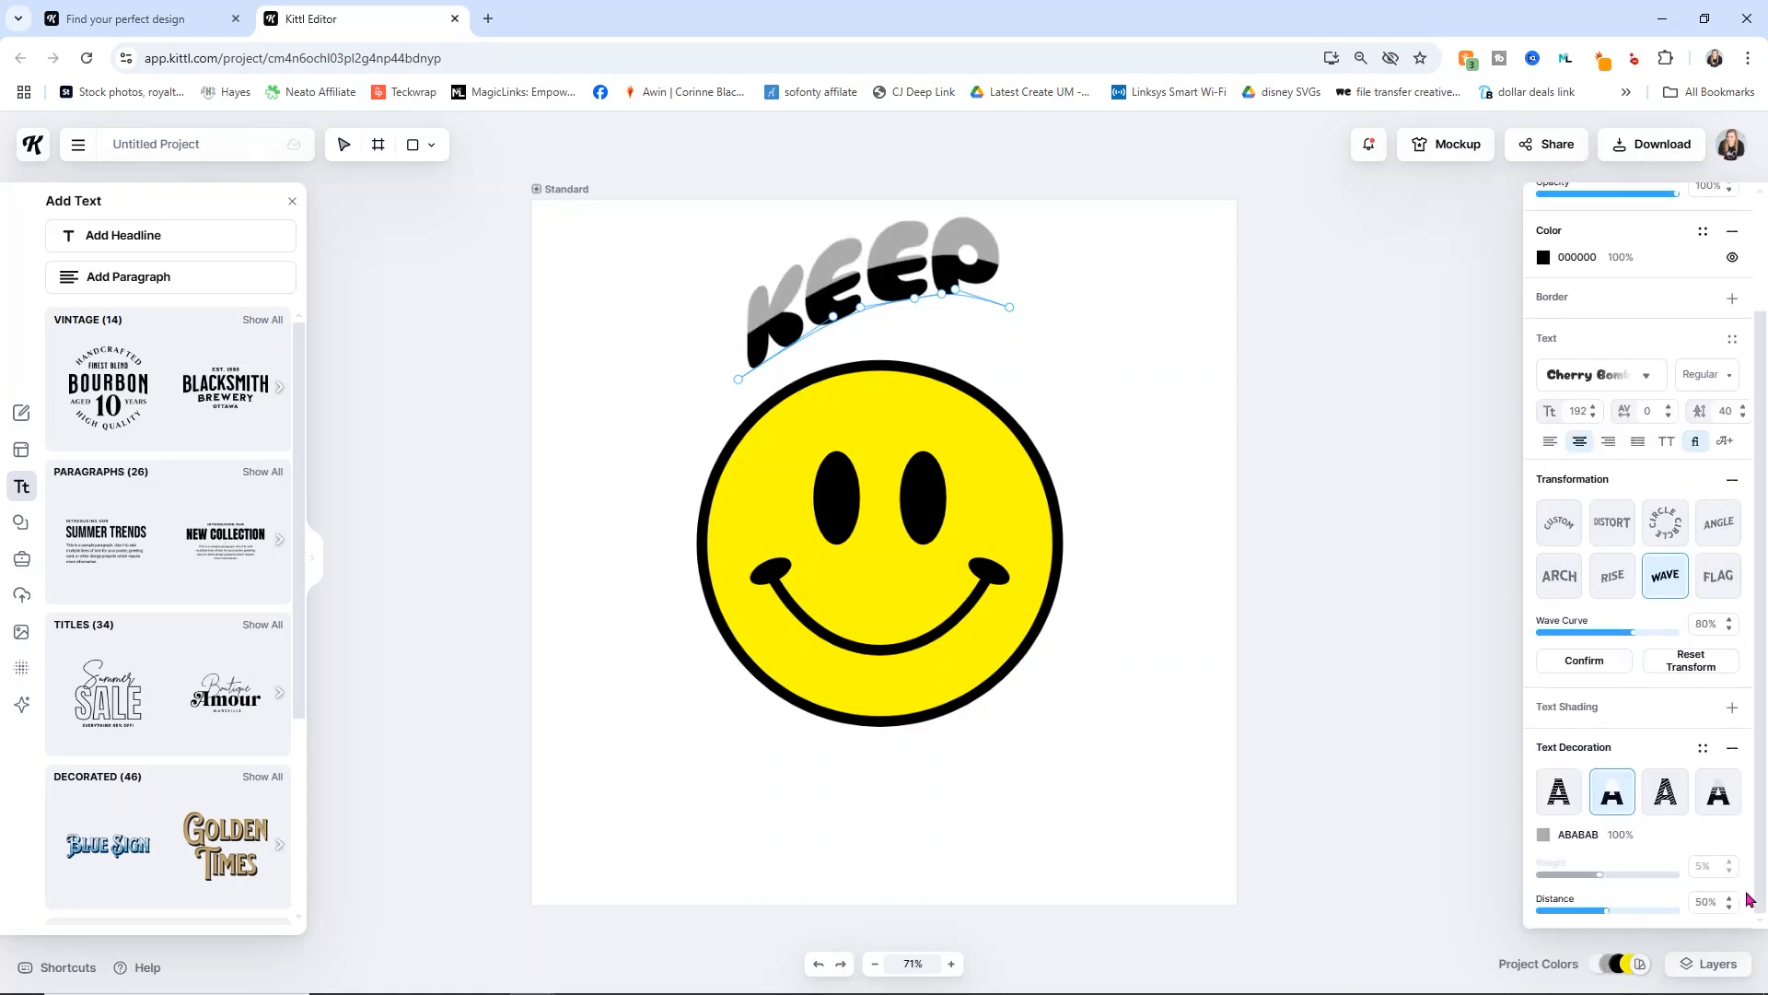
click(1596, 806)
click(1730, 748)
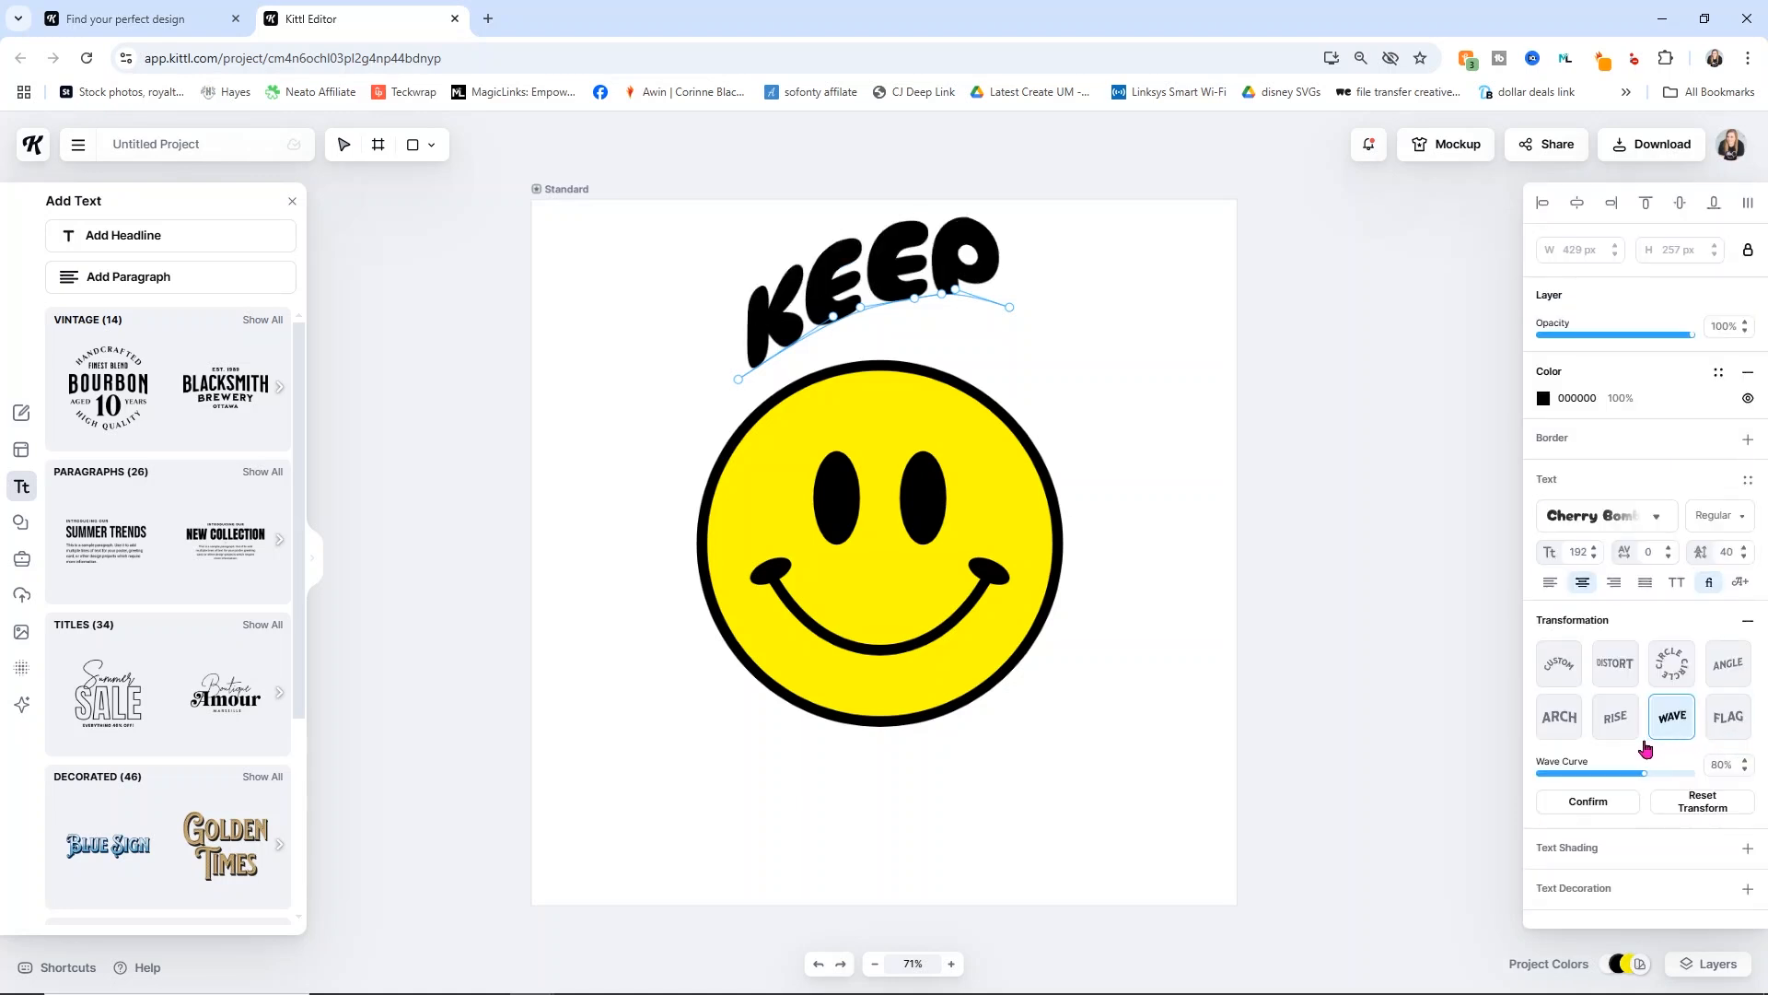
Apply the Circle transformation to the KEEP text and widen and move its circle to surround the smiley face
click(1681, 677)
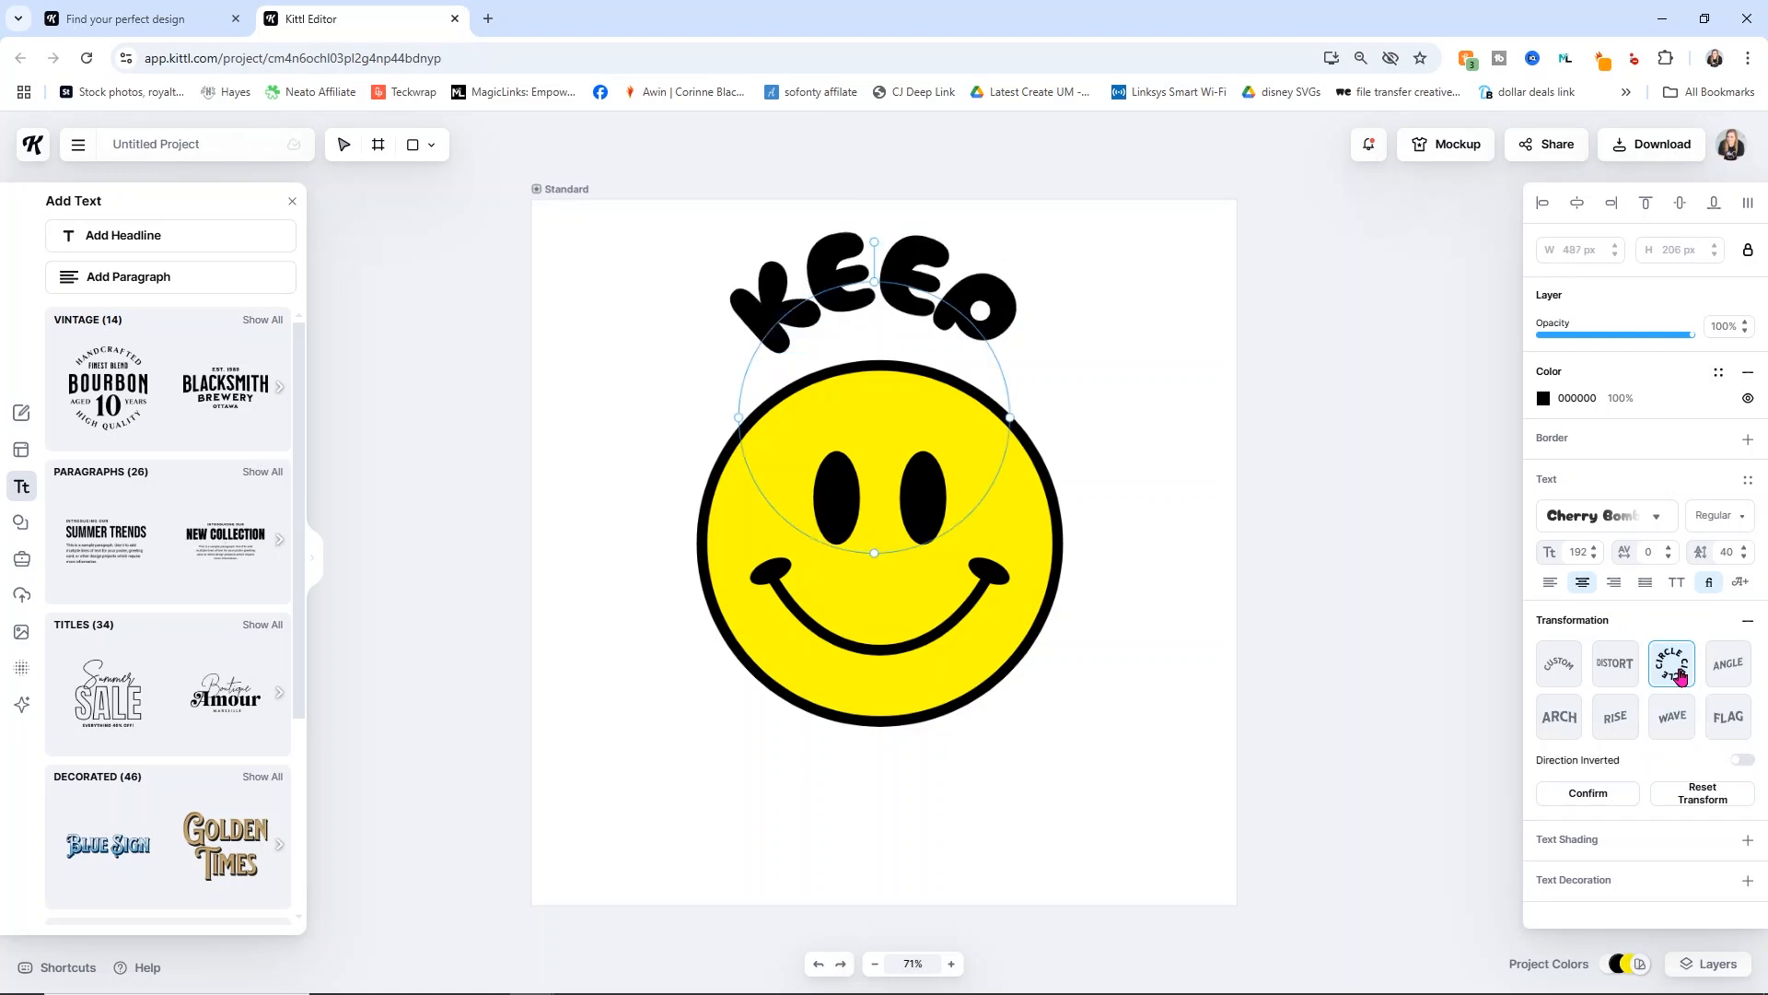
drag(1010, 419, 1149, 437)
drag(985, 349, 874, 393)
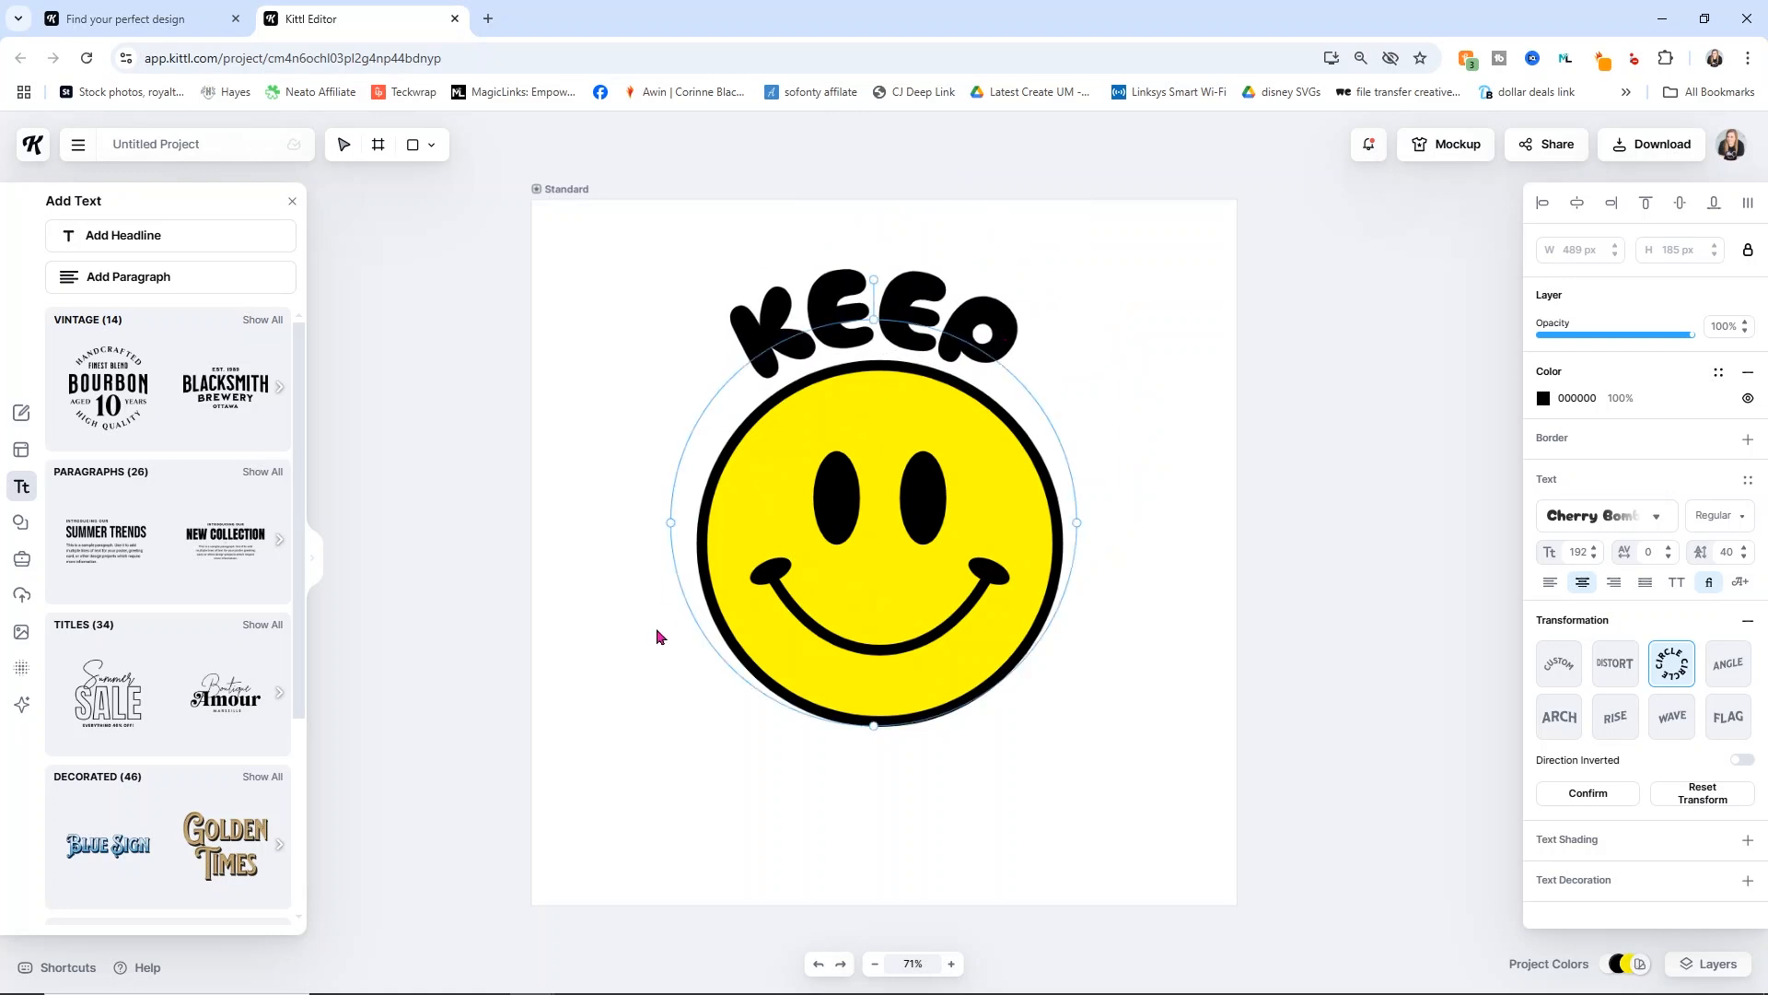
drag(671, 522, 684, 611)
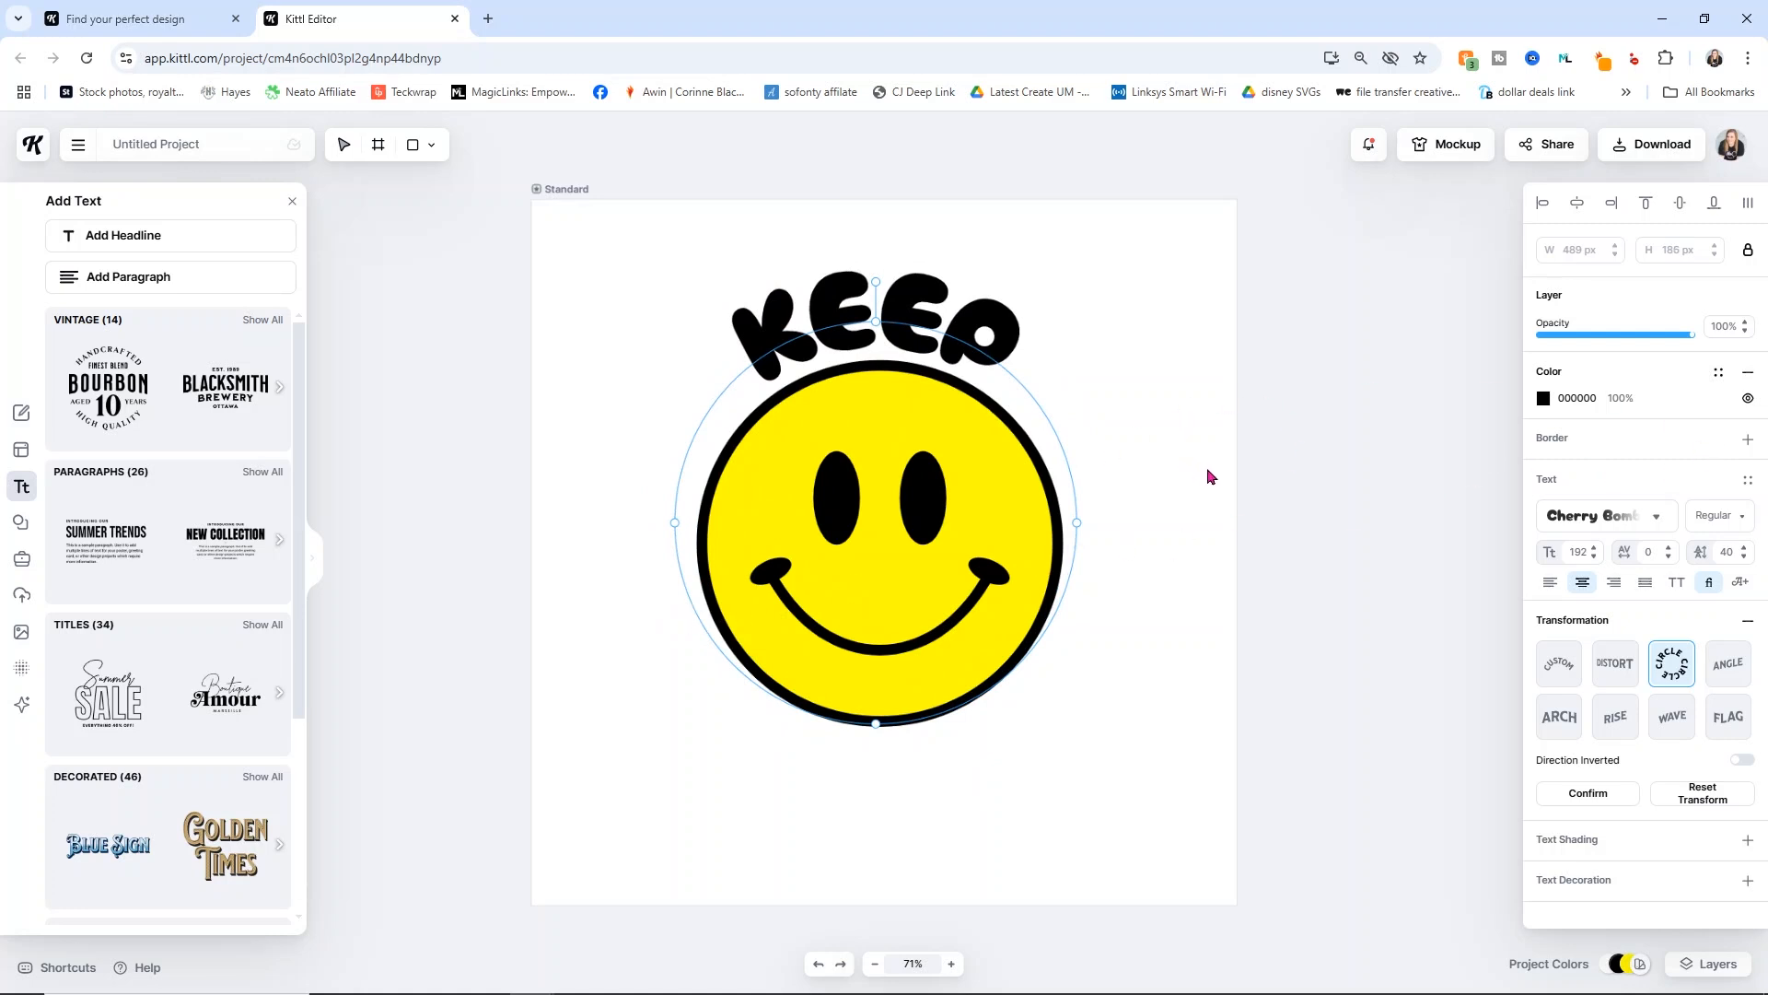
Enlarge the circular KEEP text to about size 323 and position it centred over the top of the smiley face
click(1594, 549)
click(1594, 549)
click(1594, 550)
click(1594, 550)
click(1594, 550)
click(1593, 550)
click(1593, 550)
click(1593, 550)
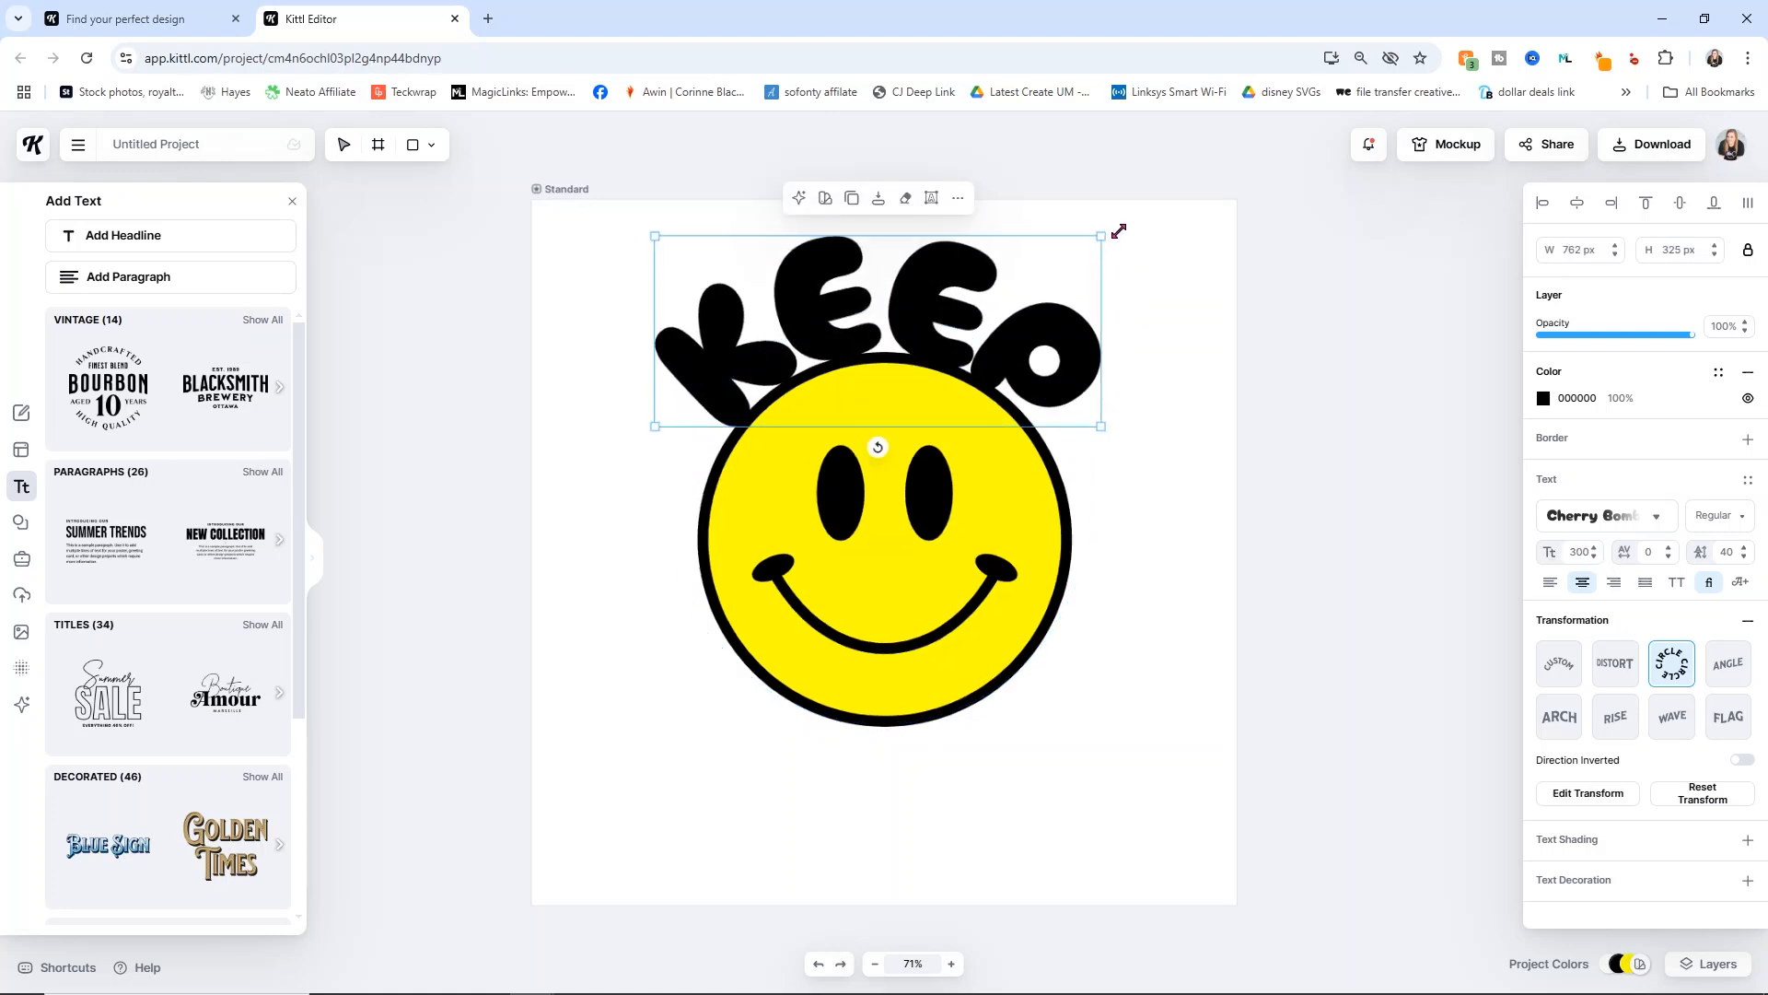
mouse_move(1119, 231)
mouse_down()
mouse_move(1180, 206)
mouse_move(1129, 229)
mouse_move(1156, 224)
mouse_move(1142, 245)
mouse_up()
drag(1068, 346, 1055, 344)
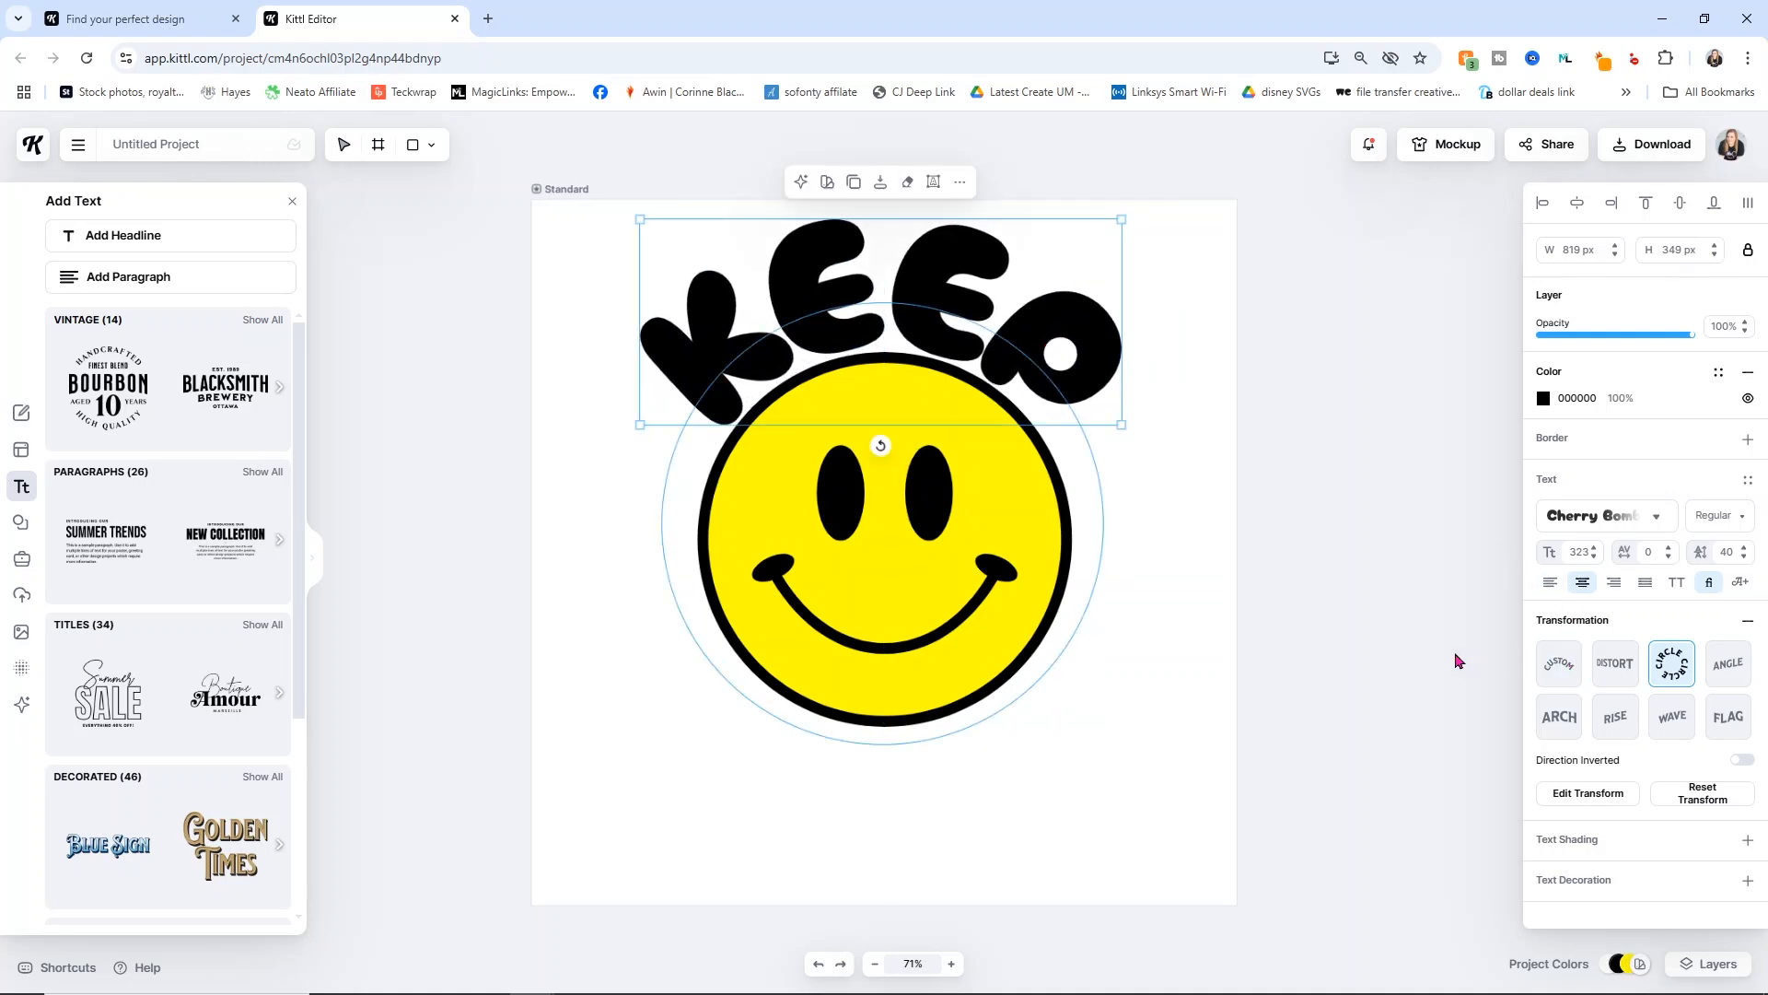
click(1138, 760)
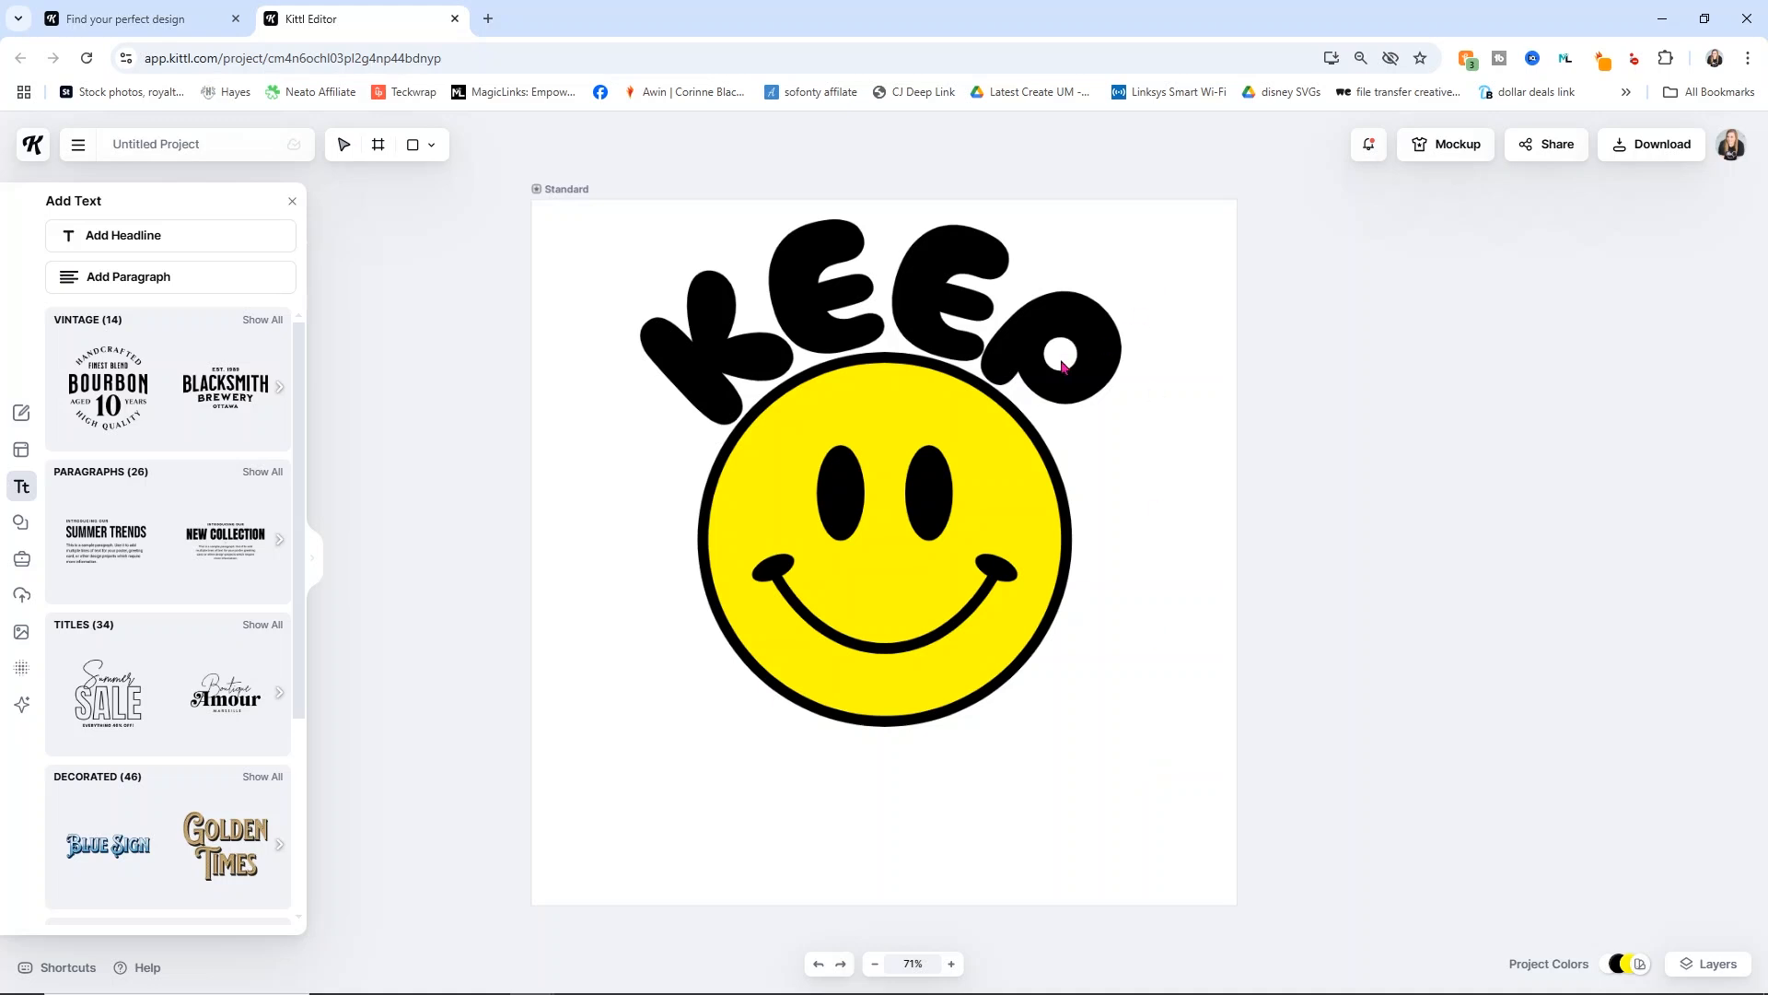
Add a headline reading SMILING and place it just below the smiley face
click(145, 245)
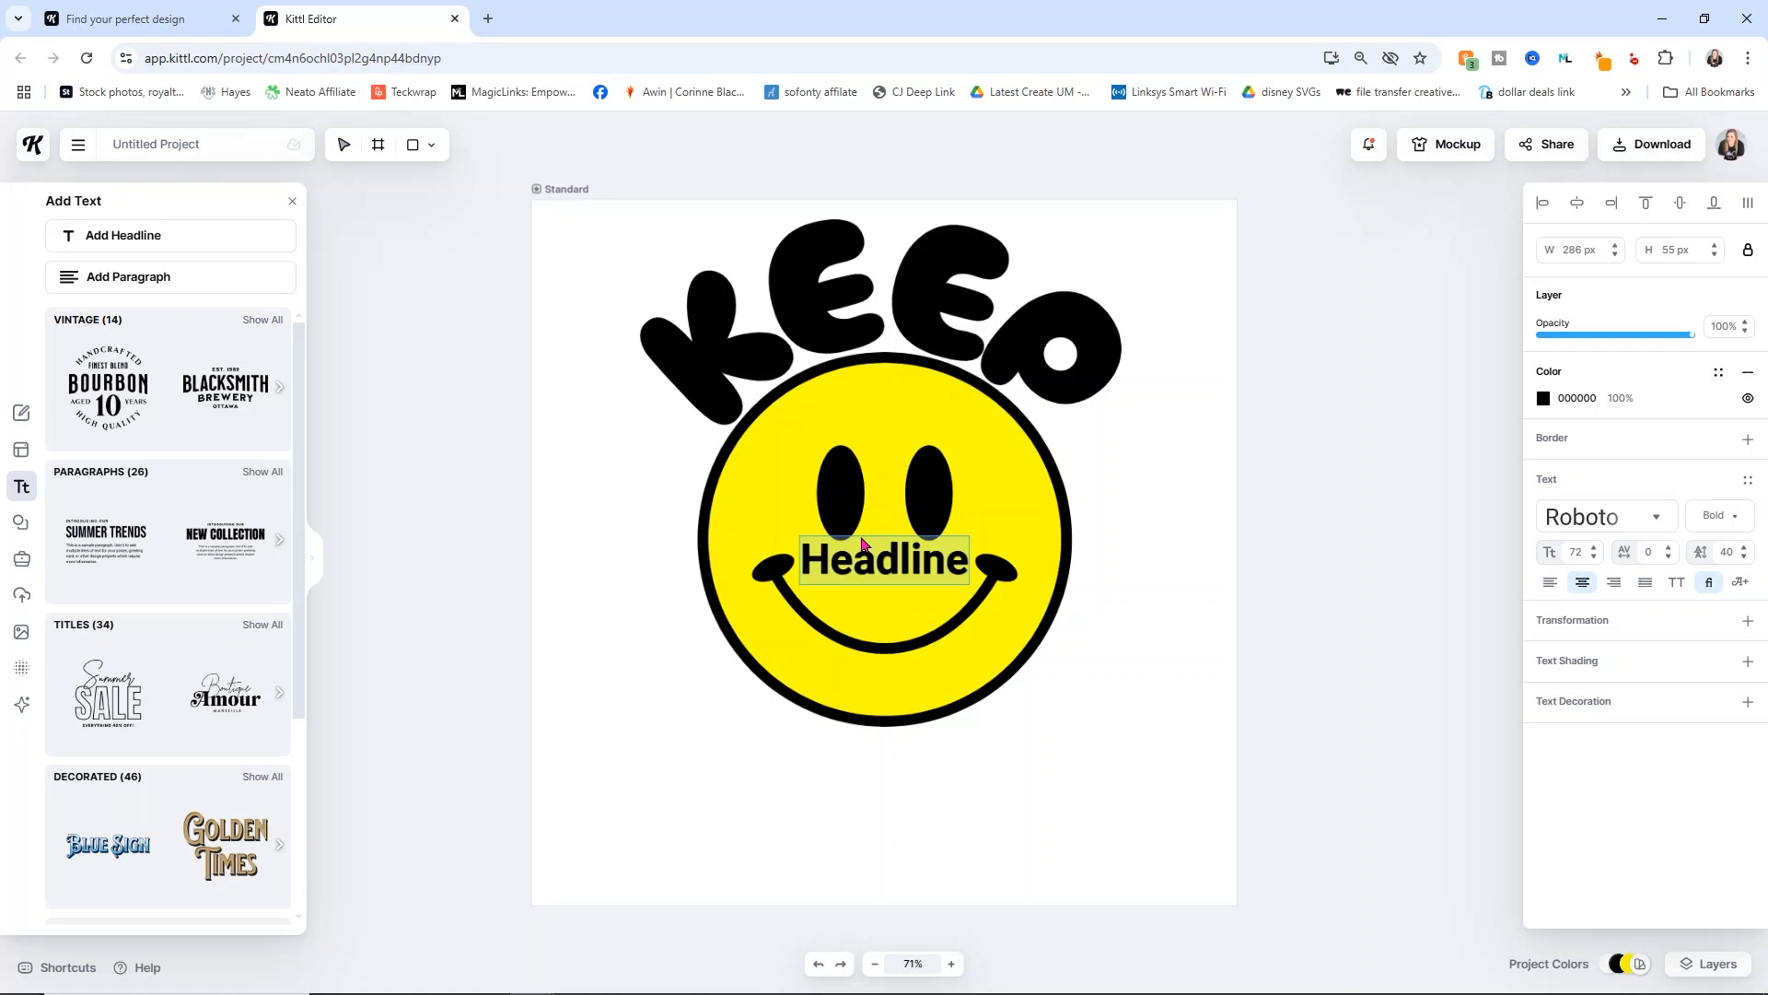
text(SMILING)
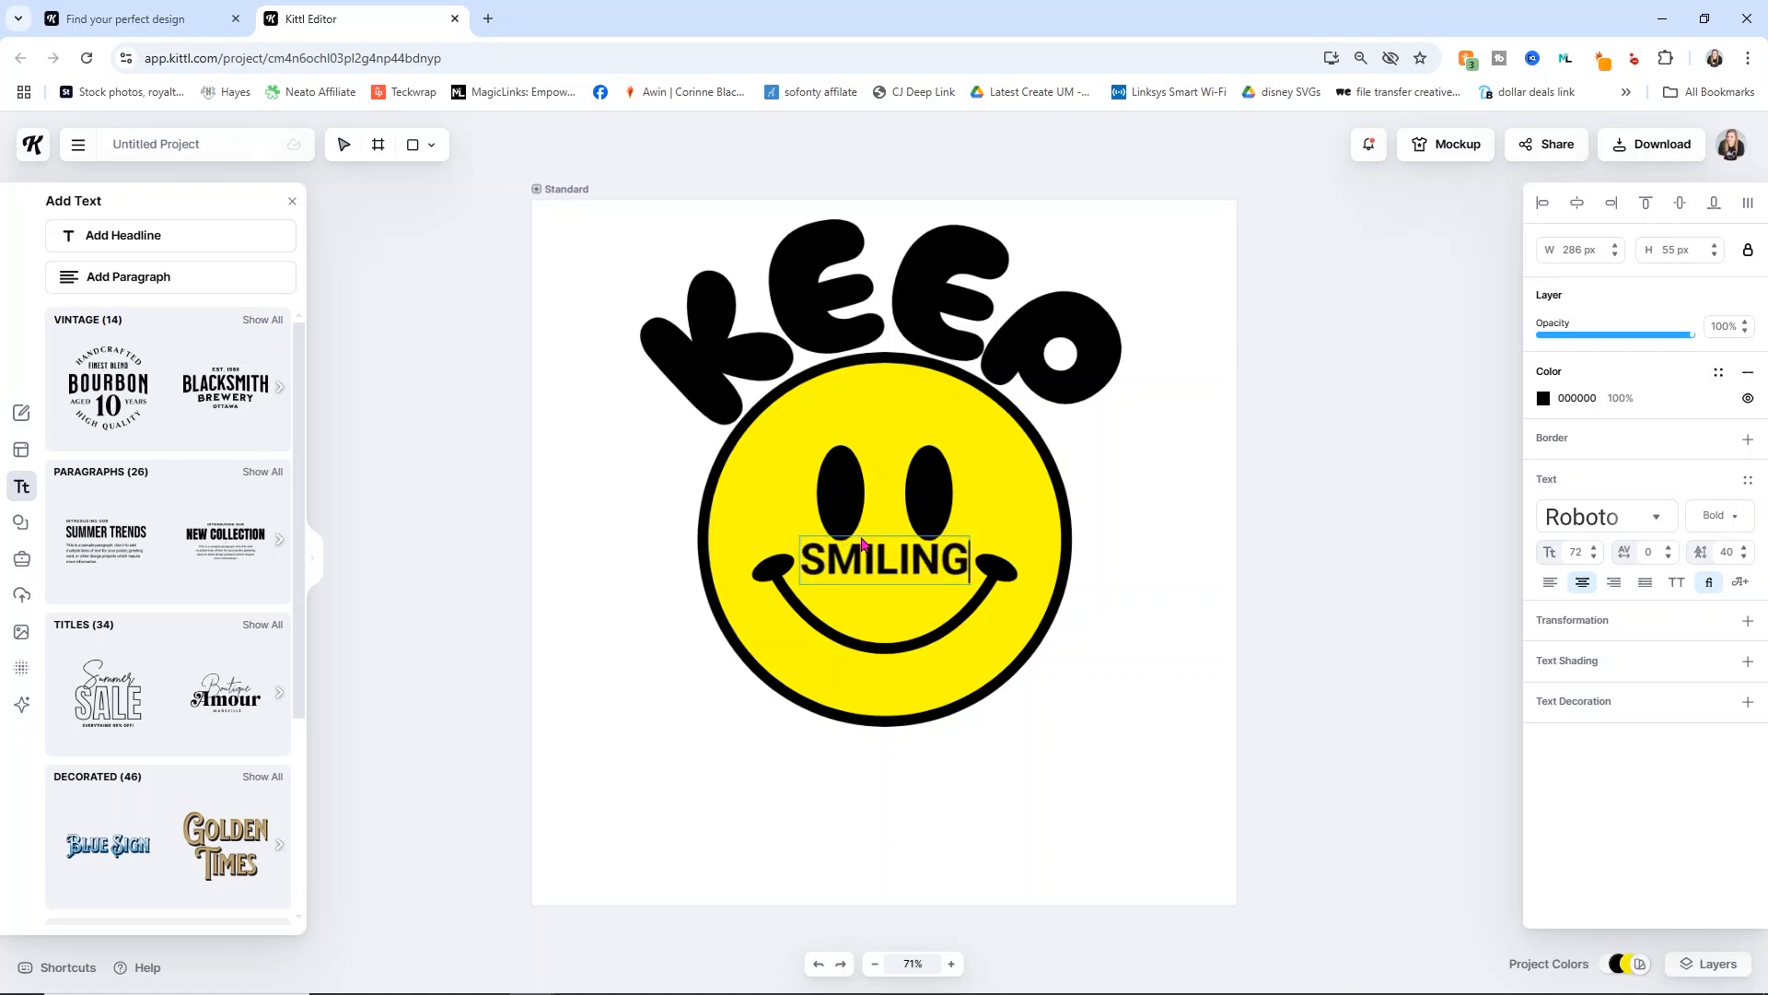
key(Escape)
drag(949, 559, 921, 761)
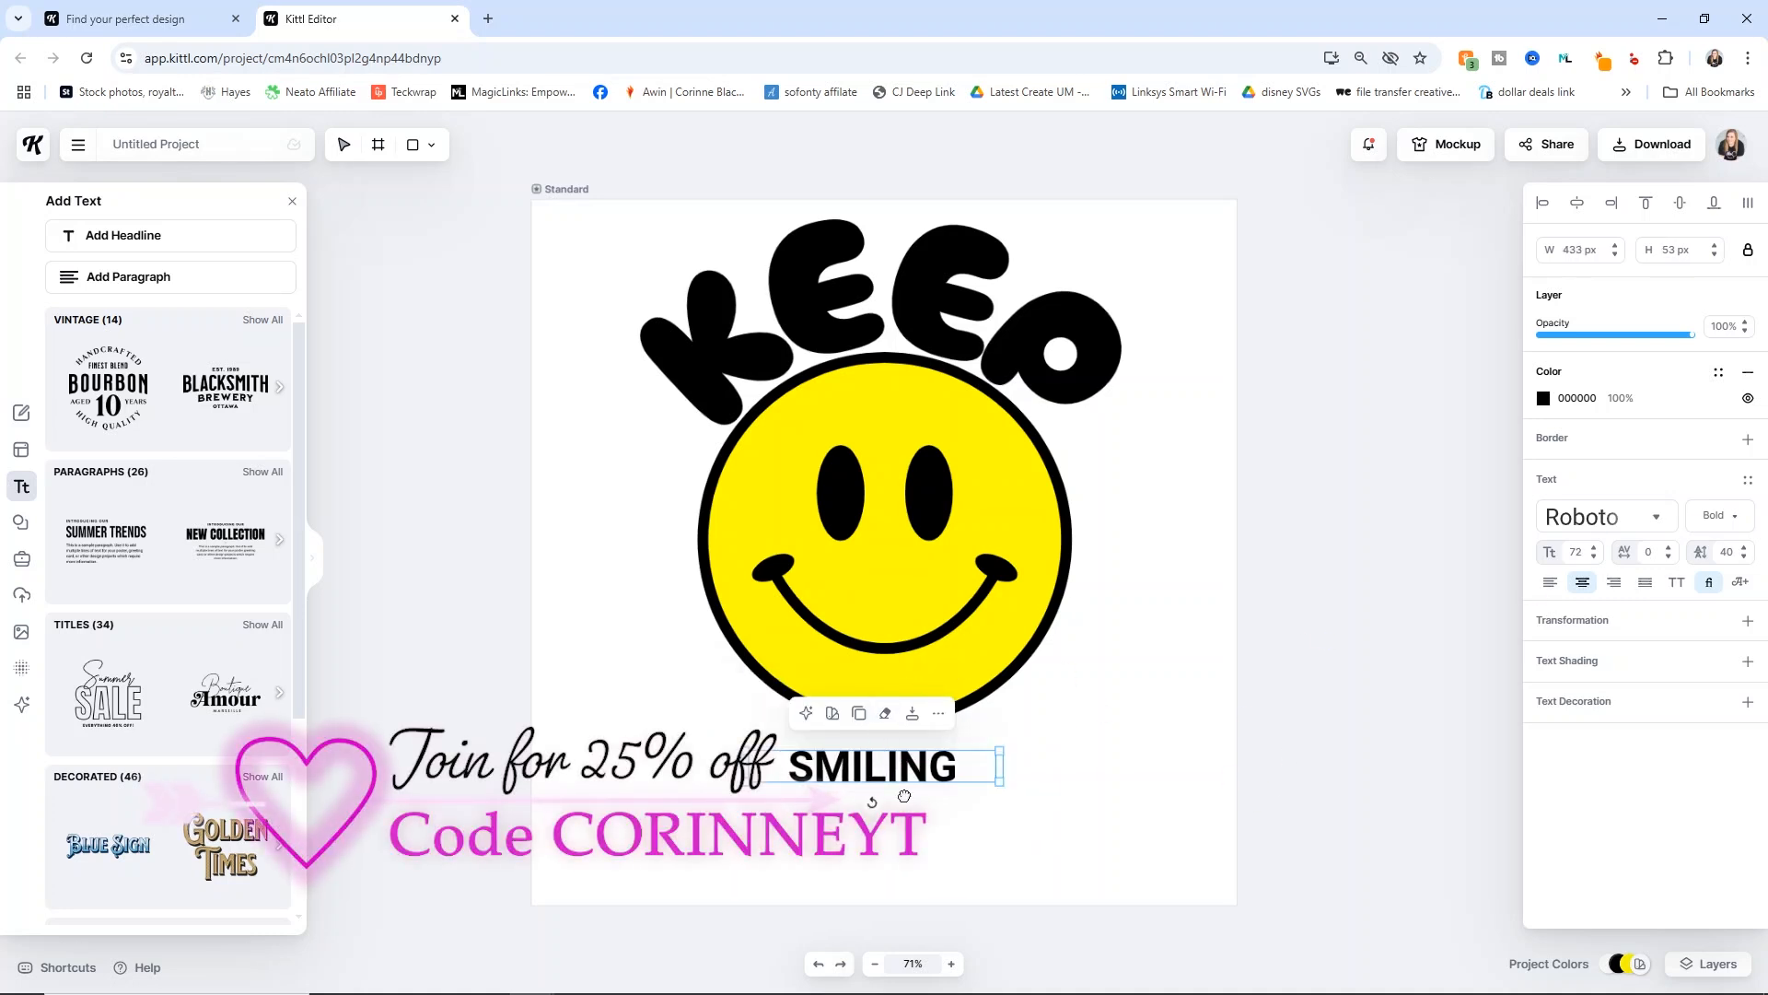
Set the SMILING headline's typeface to Cherry Bomb
click(1657, 518)
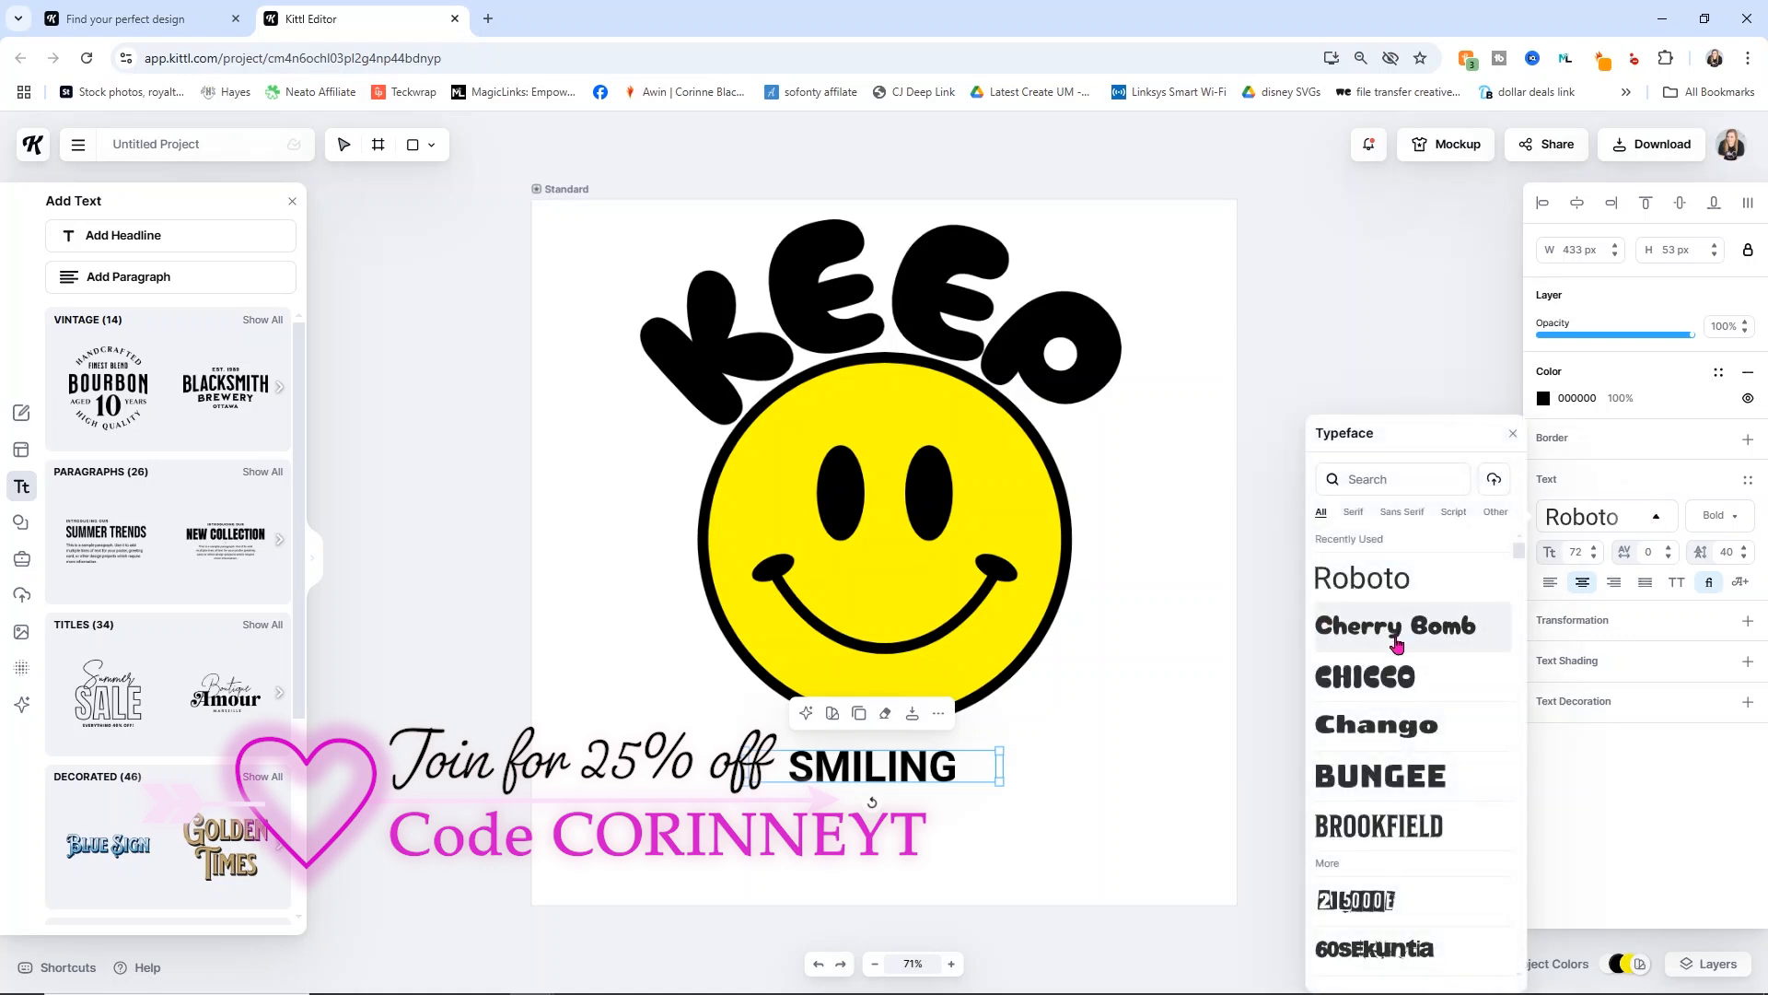
click(1446, 637)
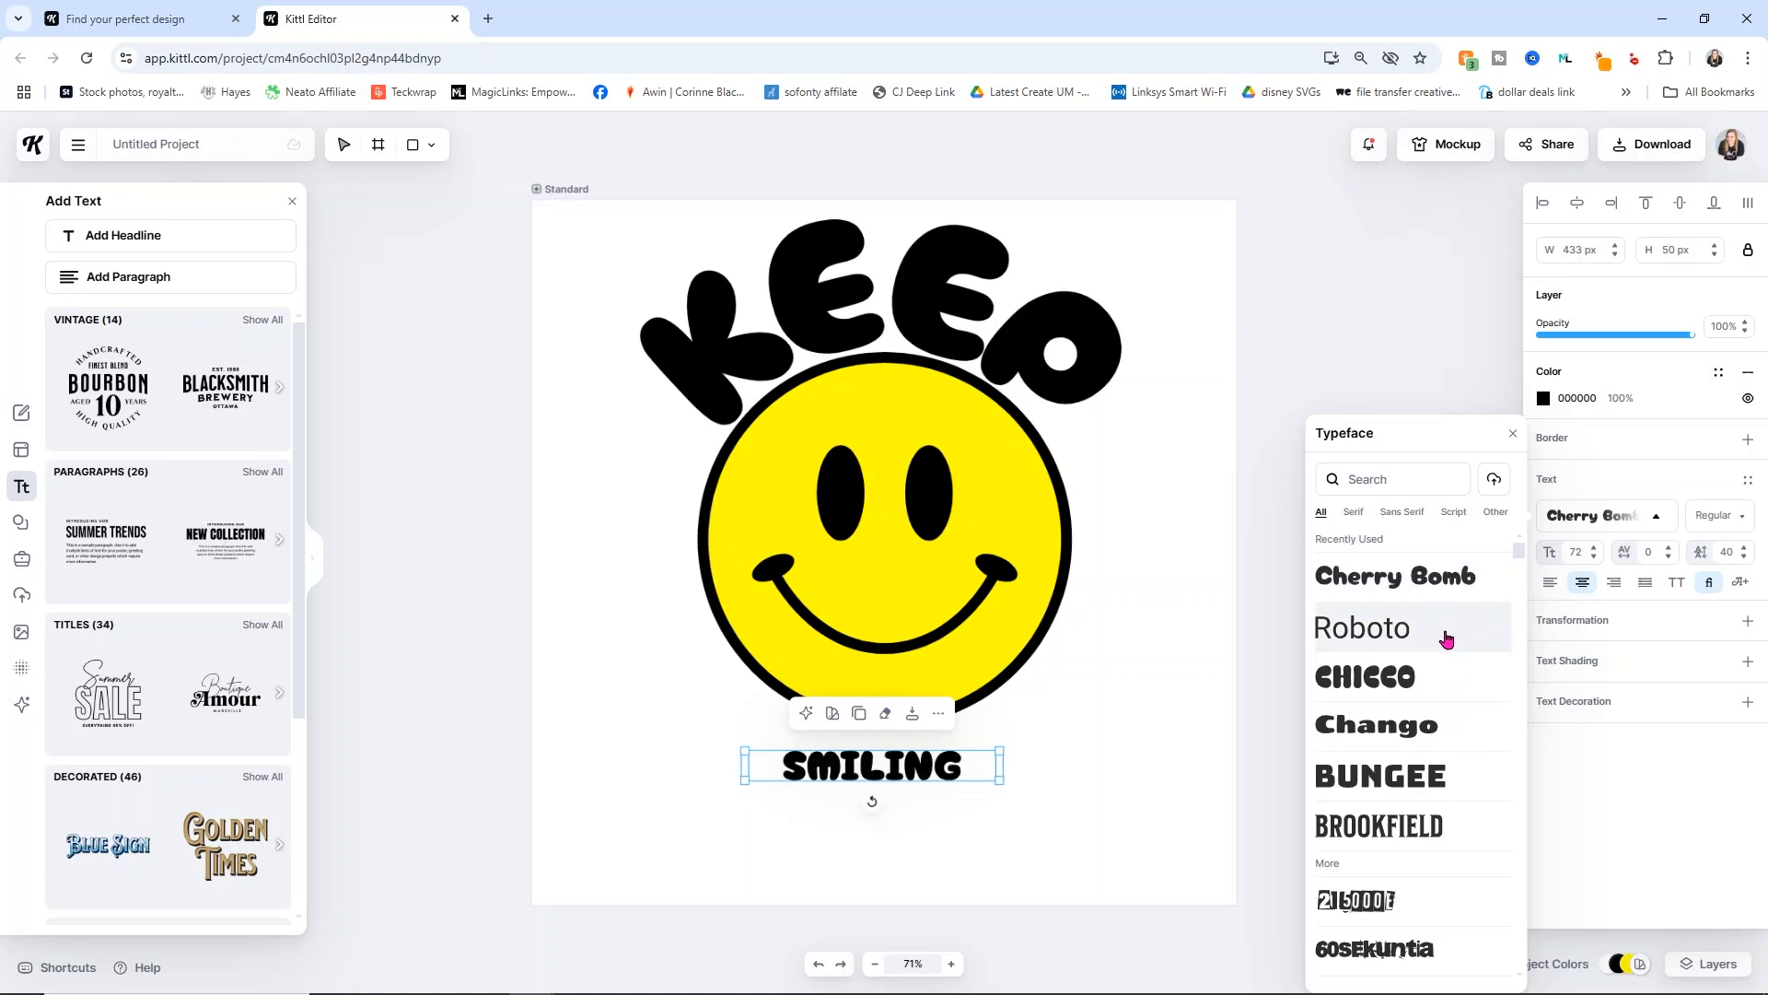
click(1158, 752)
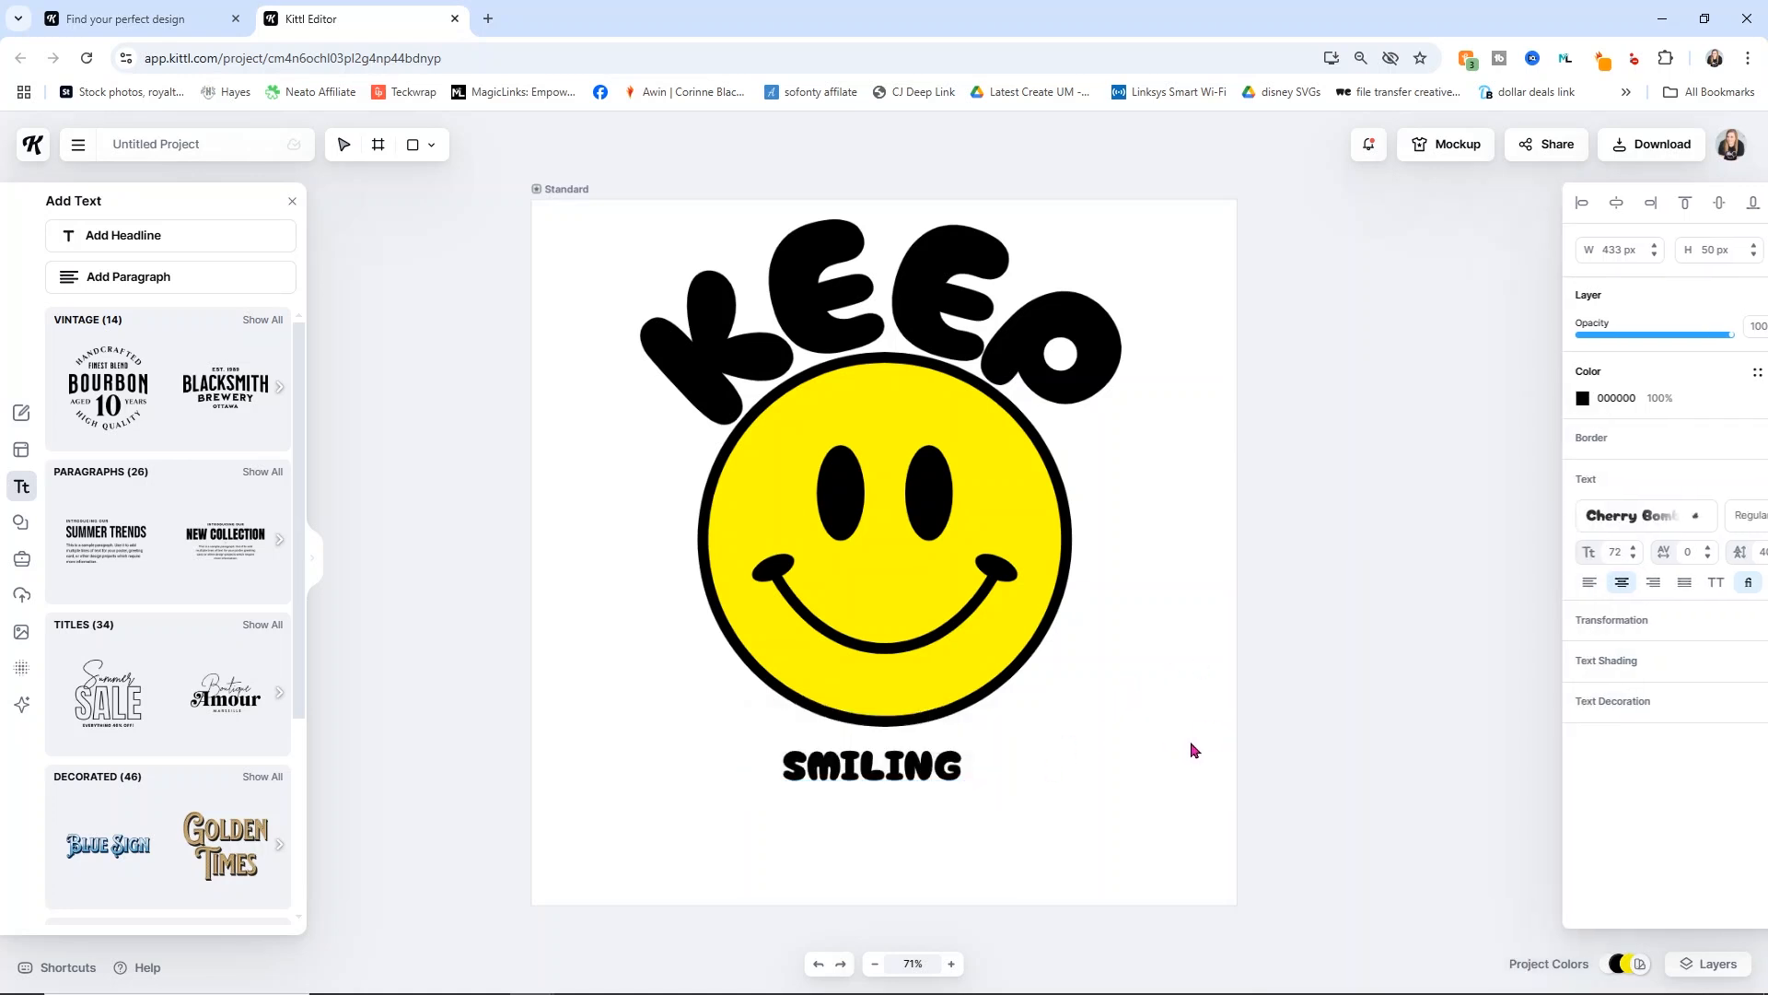
Apply the Circle transformation to the SMILING text below the smiley face
click(933, 770)
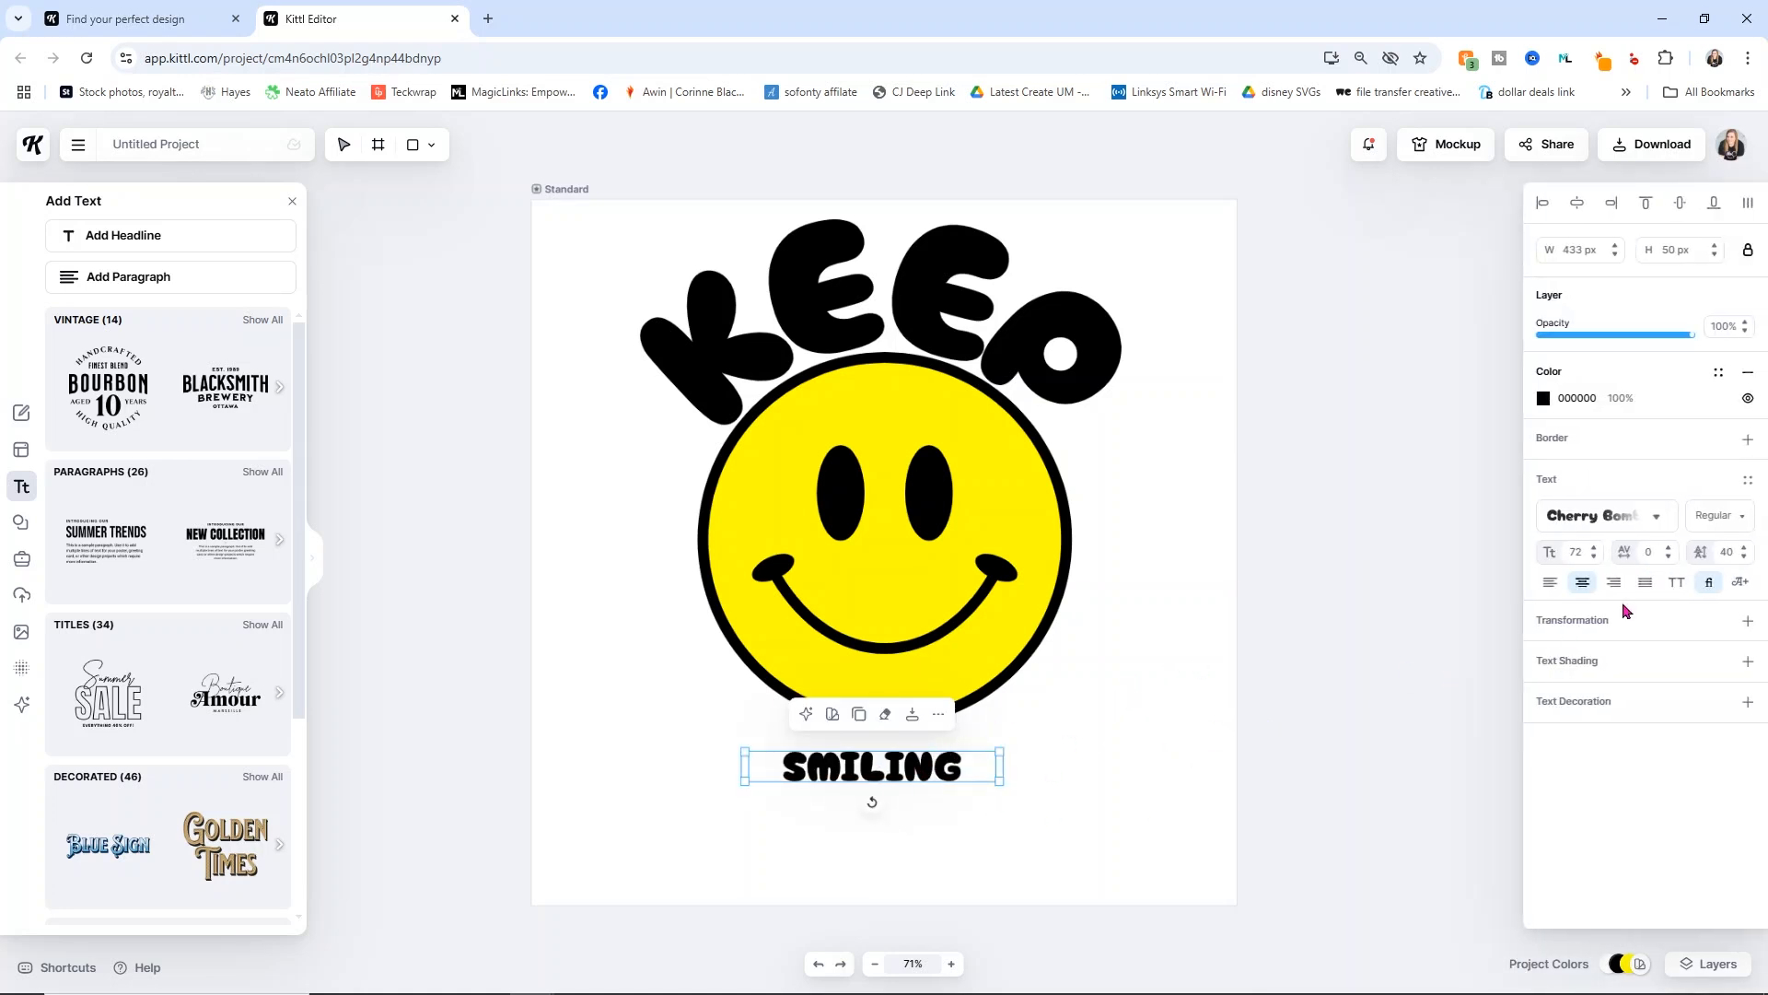
click(1747, 627)
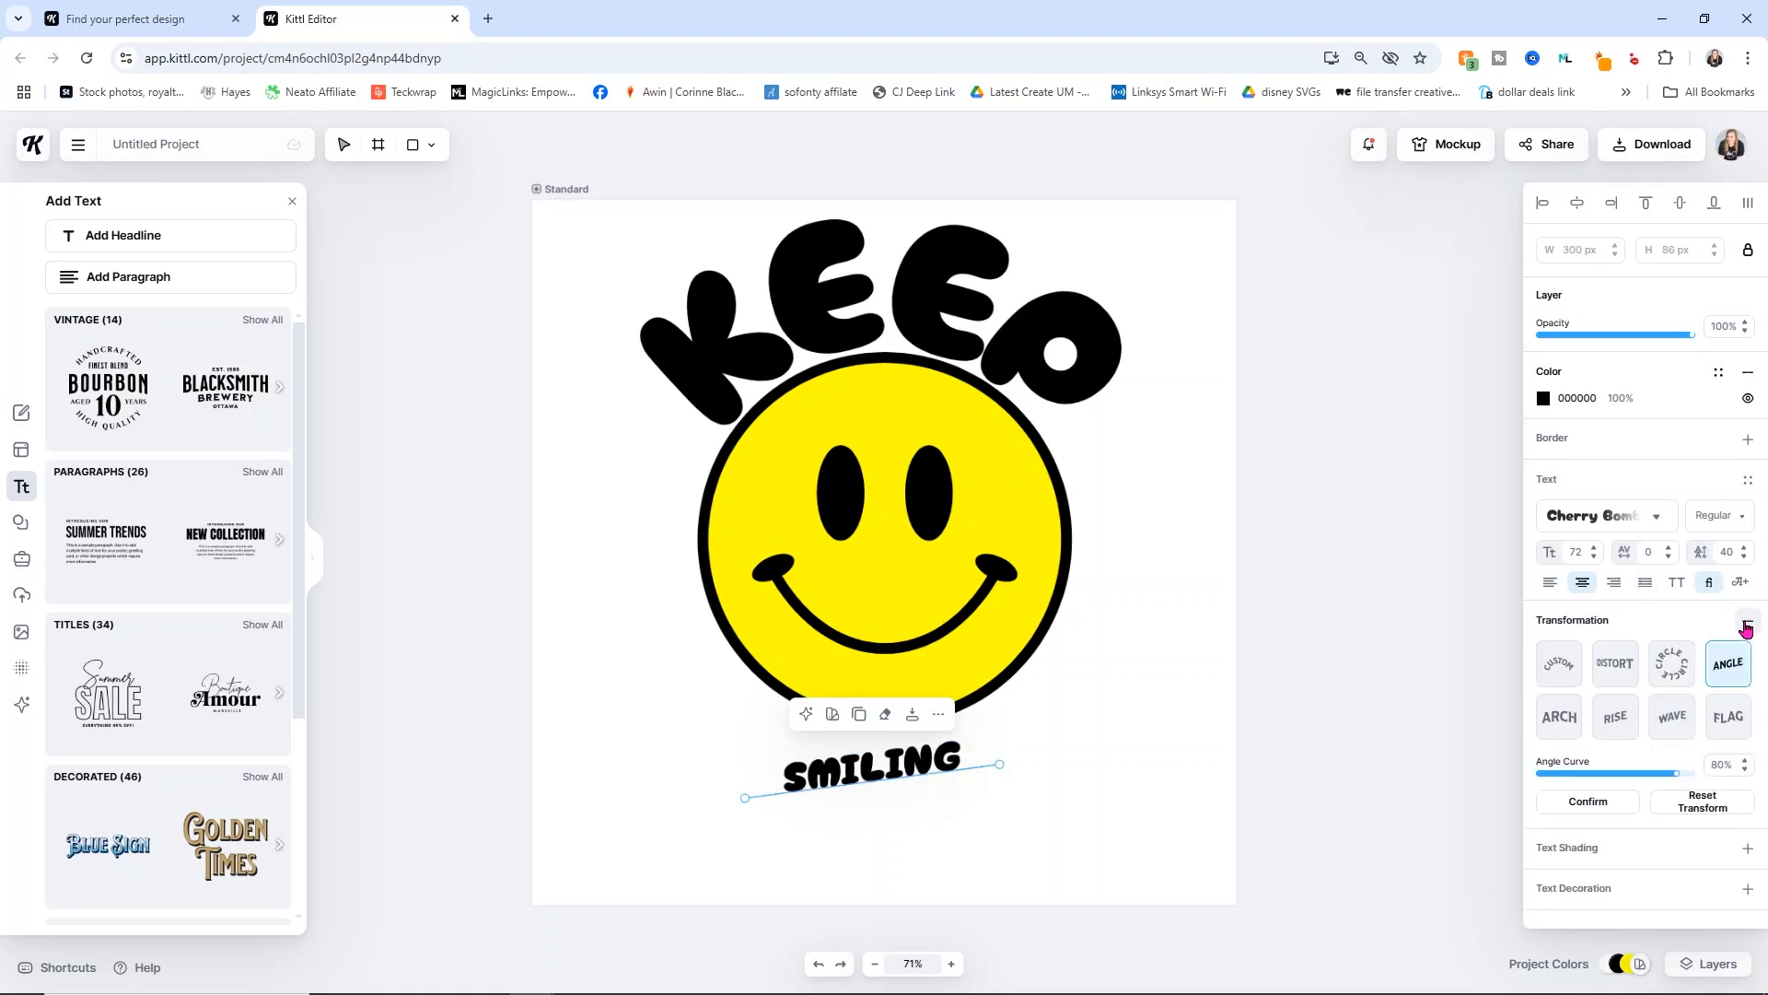
click(1671, 669)
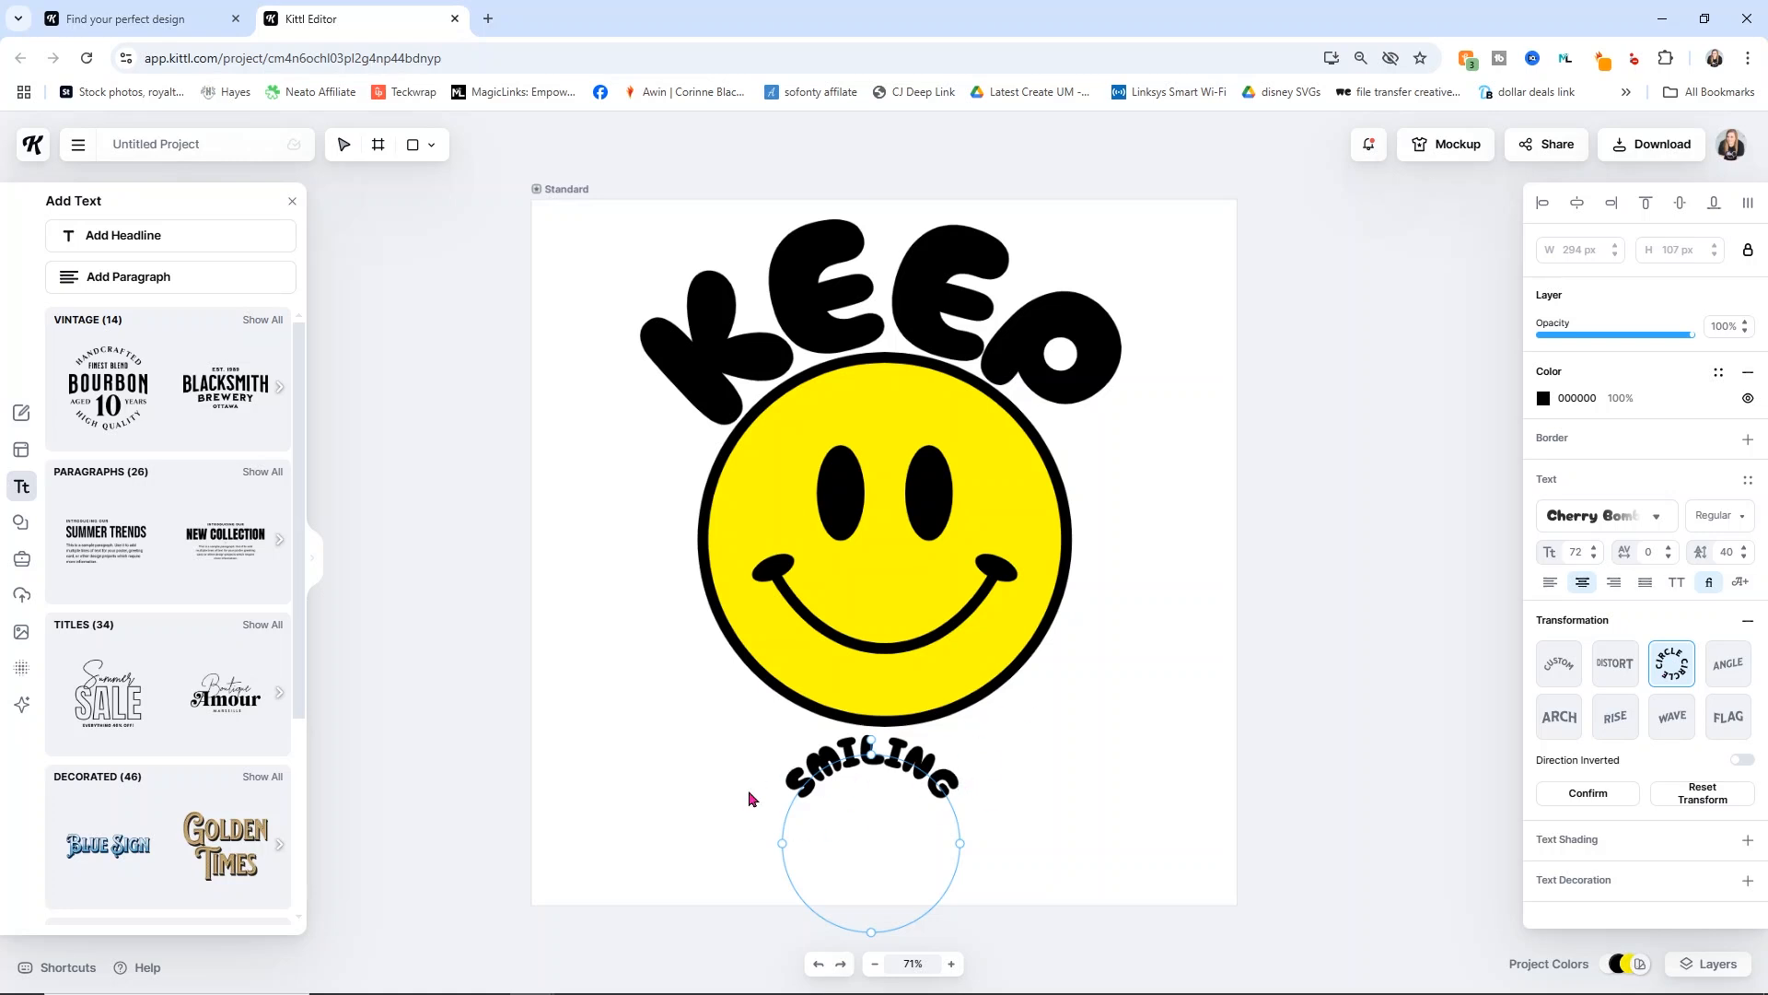
Invert the direction of the circular SMILING text and move it up against the smiley face's lower edge
click(1741, 763)
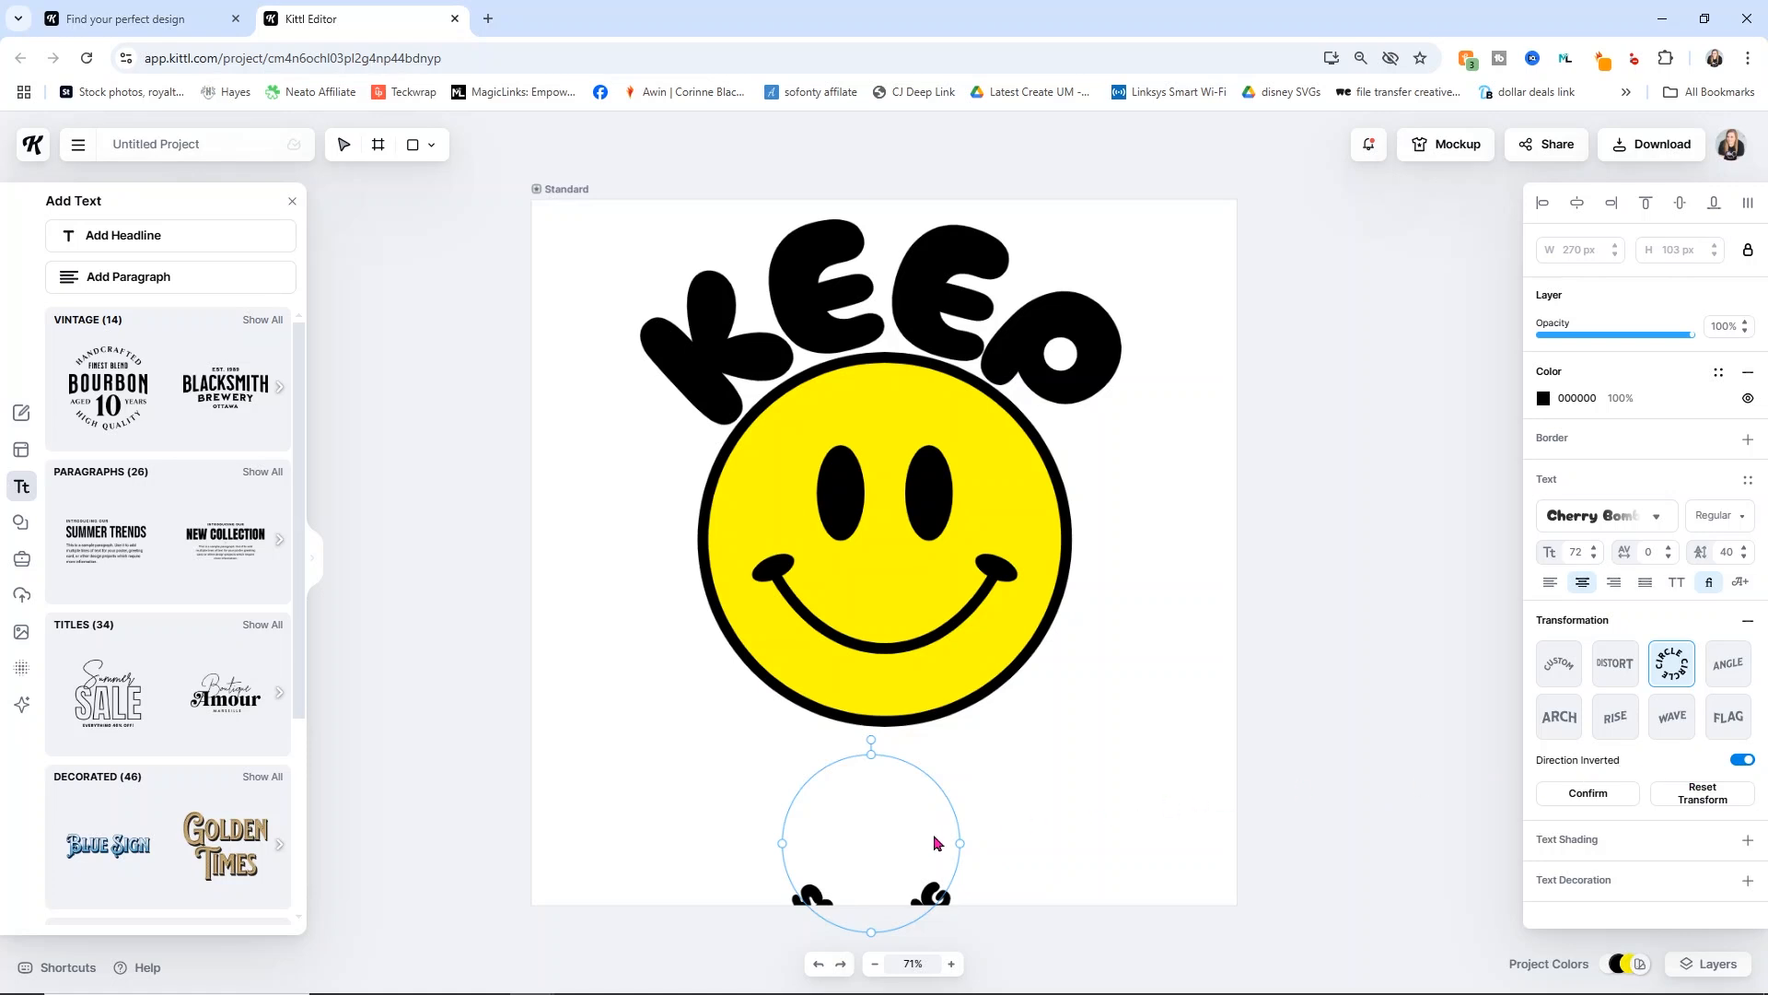
drag(922, 829, 947, 756)
click(931, 896)
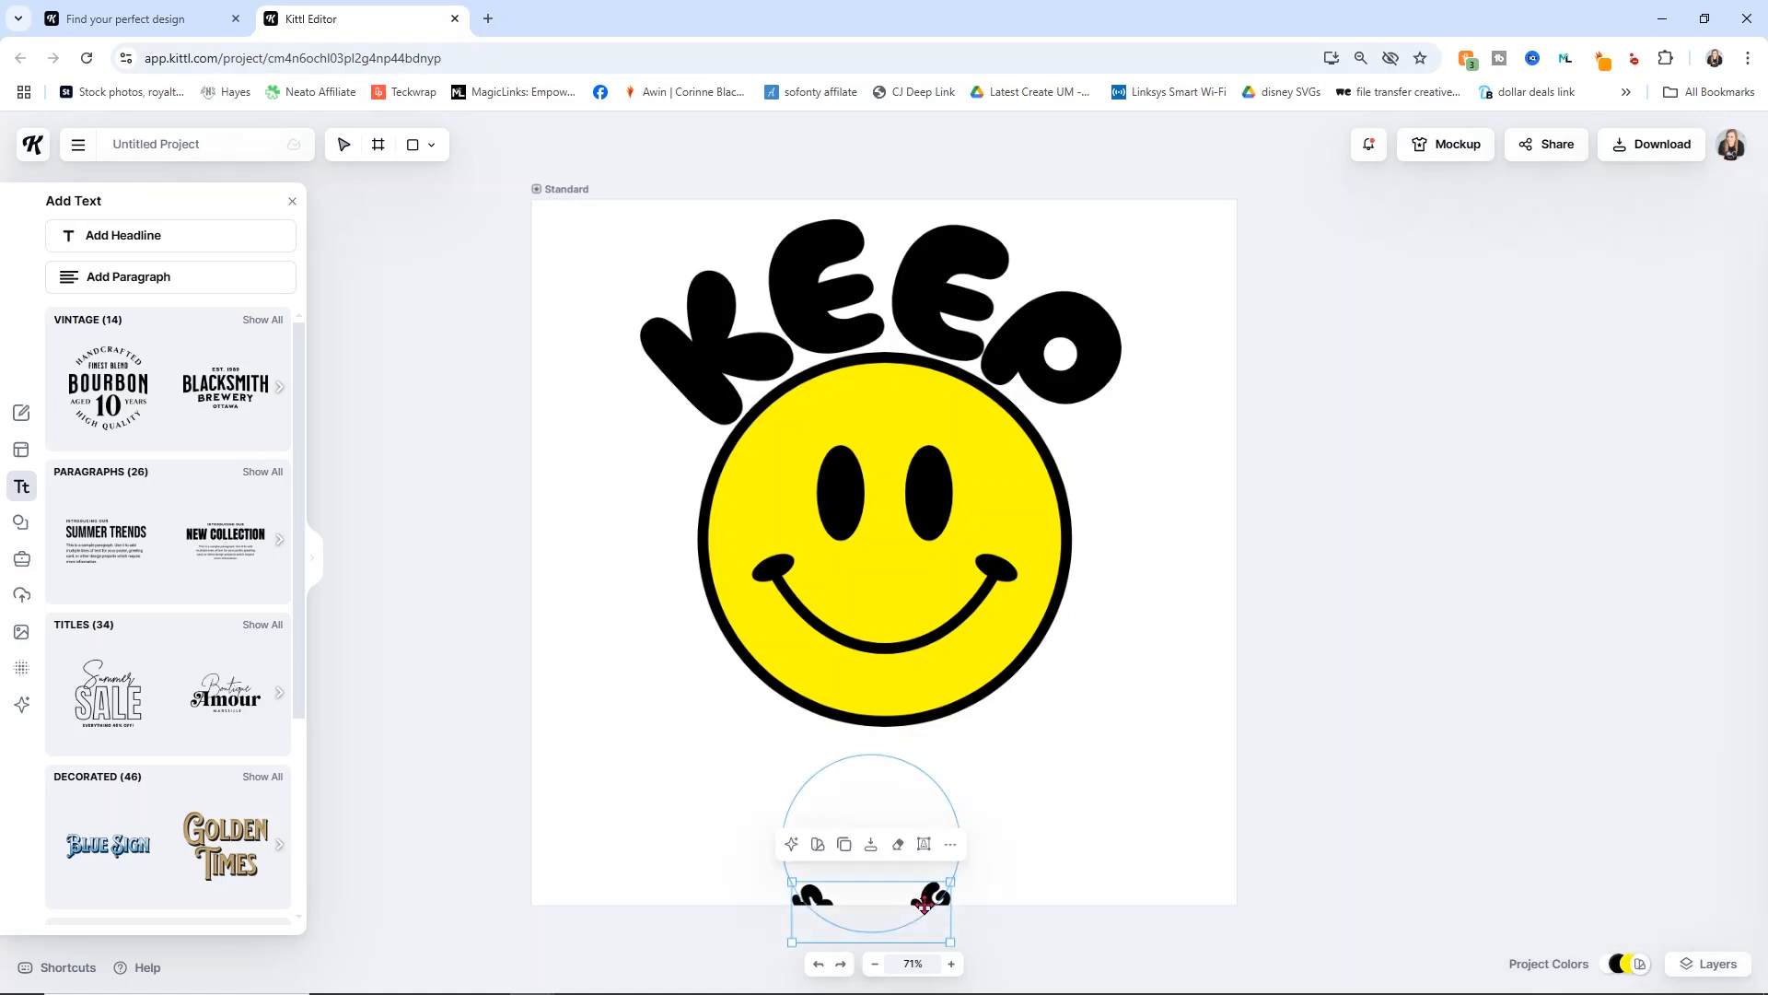
drag(935, 872, 937, 730)
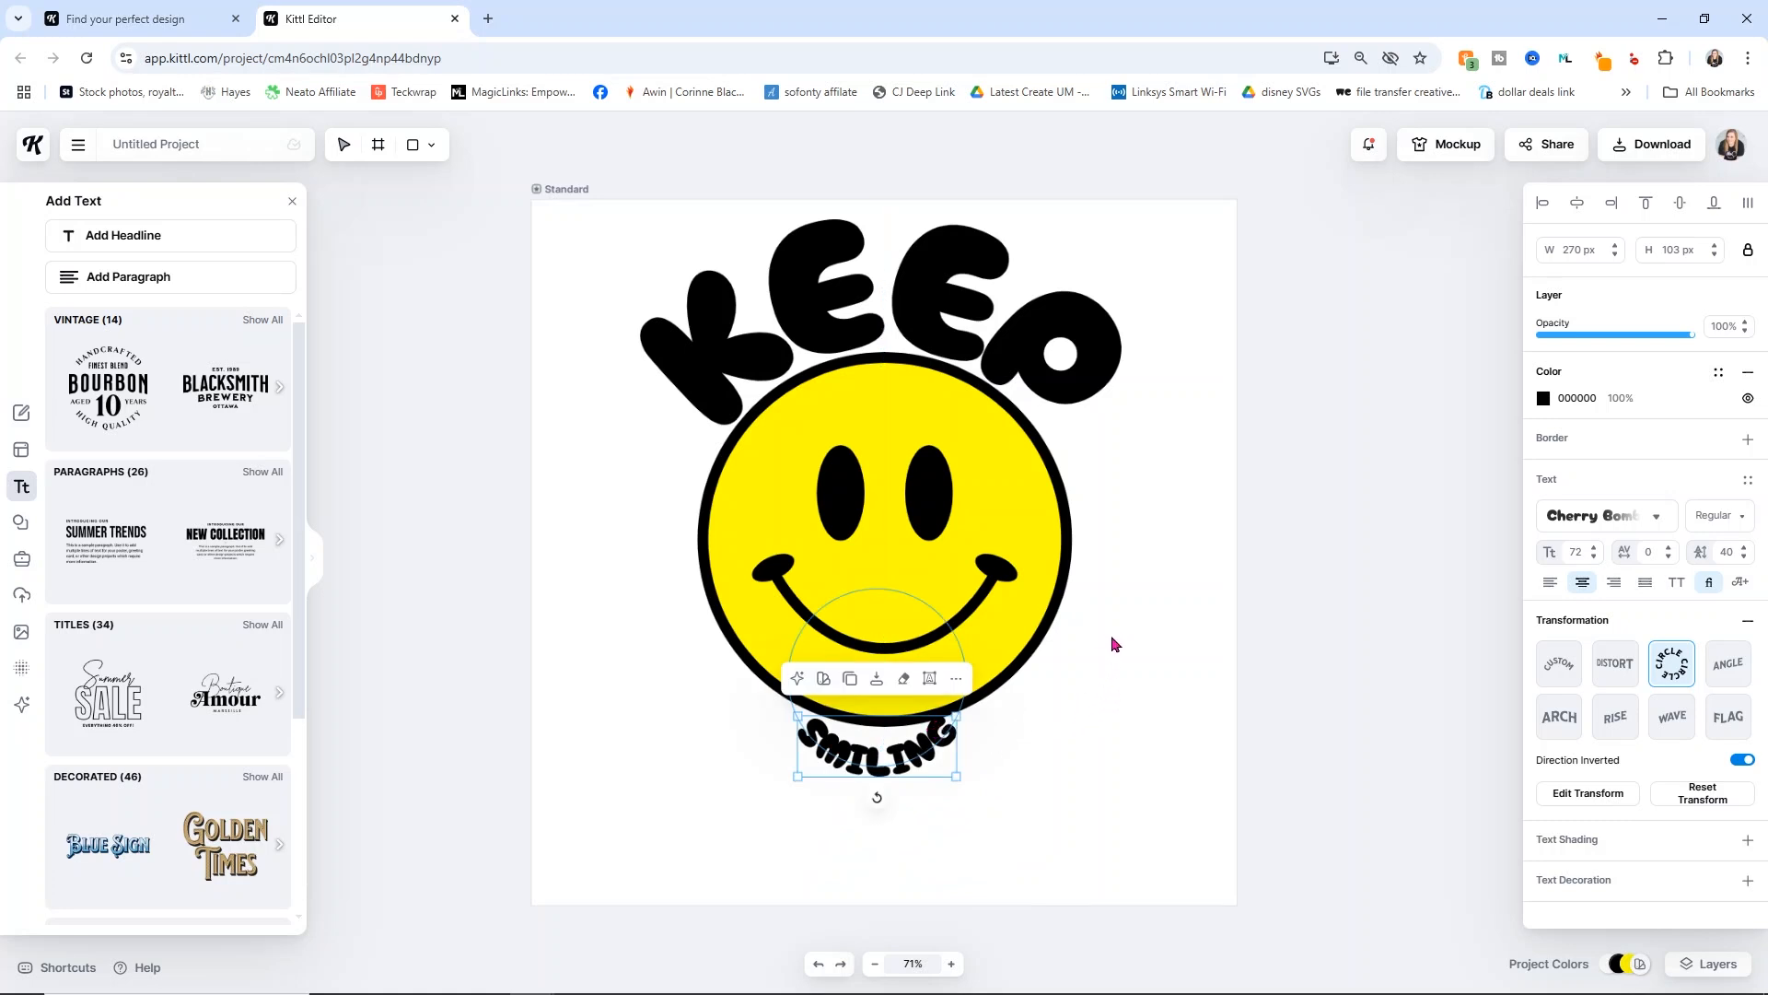
Enlarge the curved SMILING text to about size 225 and centre it around the bottom of the smiley face
click(1025, 794)
click(937, 777)
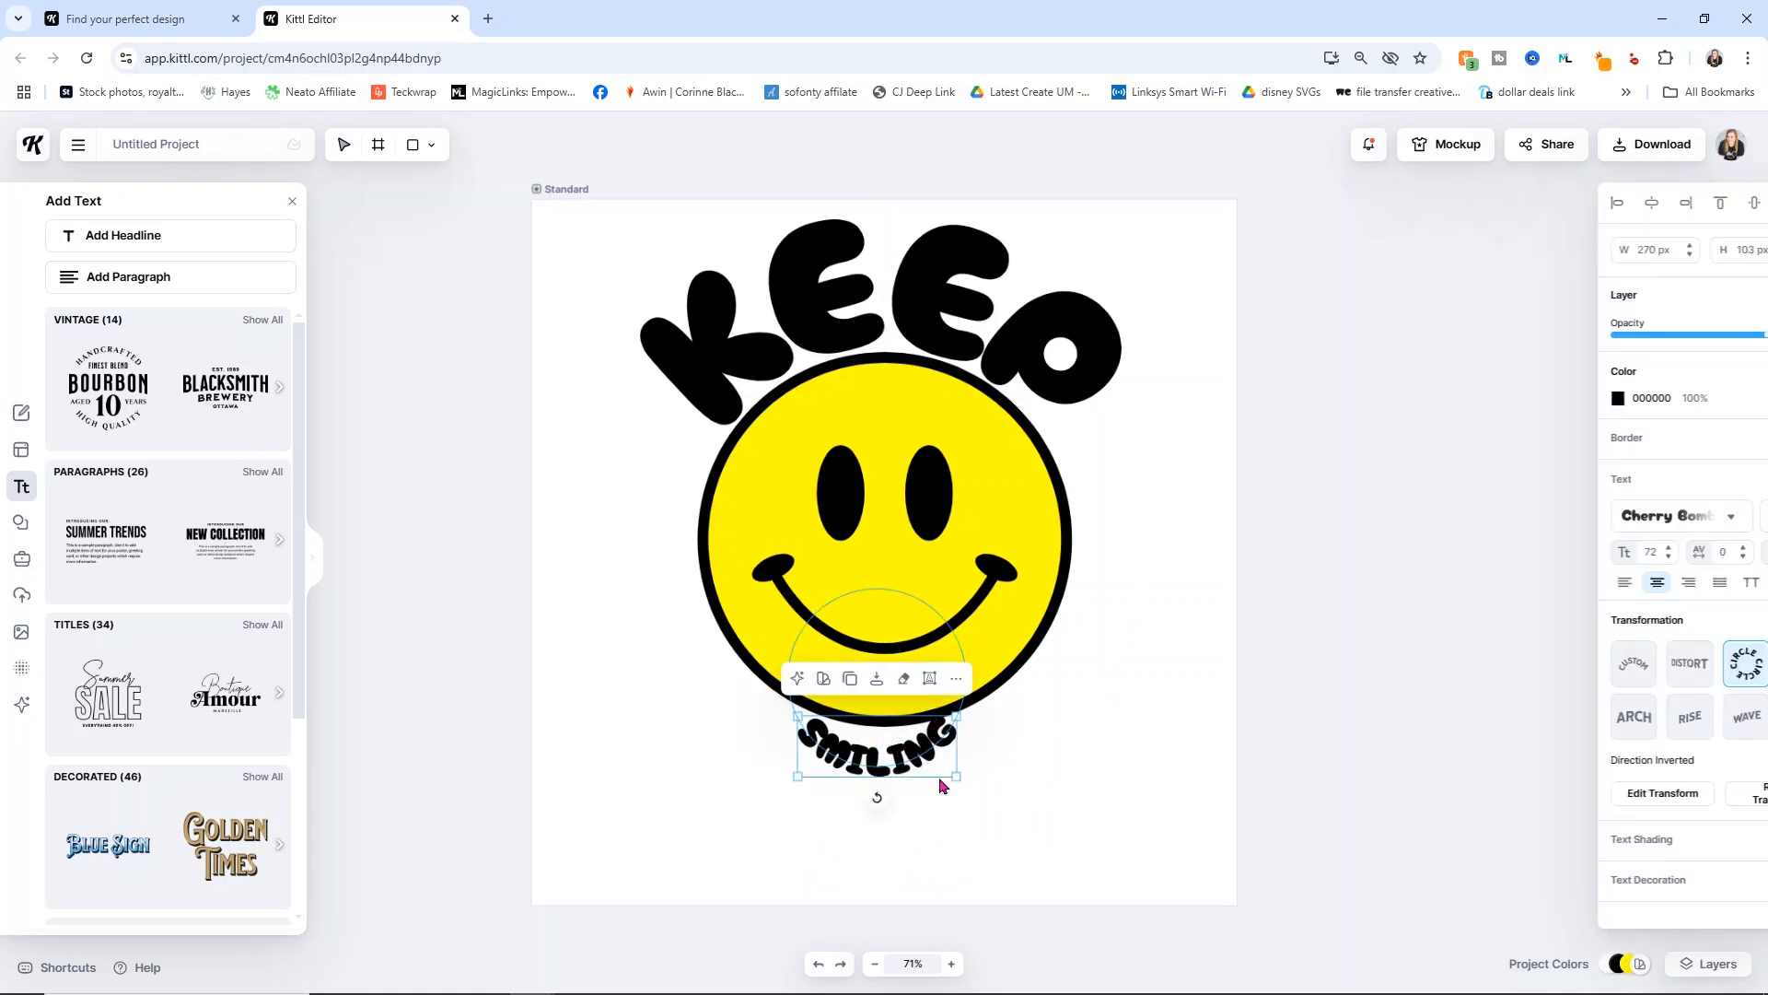
drag(956, 777, 1319, 899)
drag(1188, 821, 1019, 748)
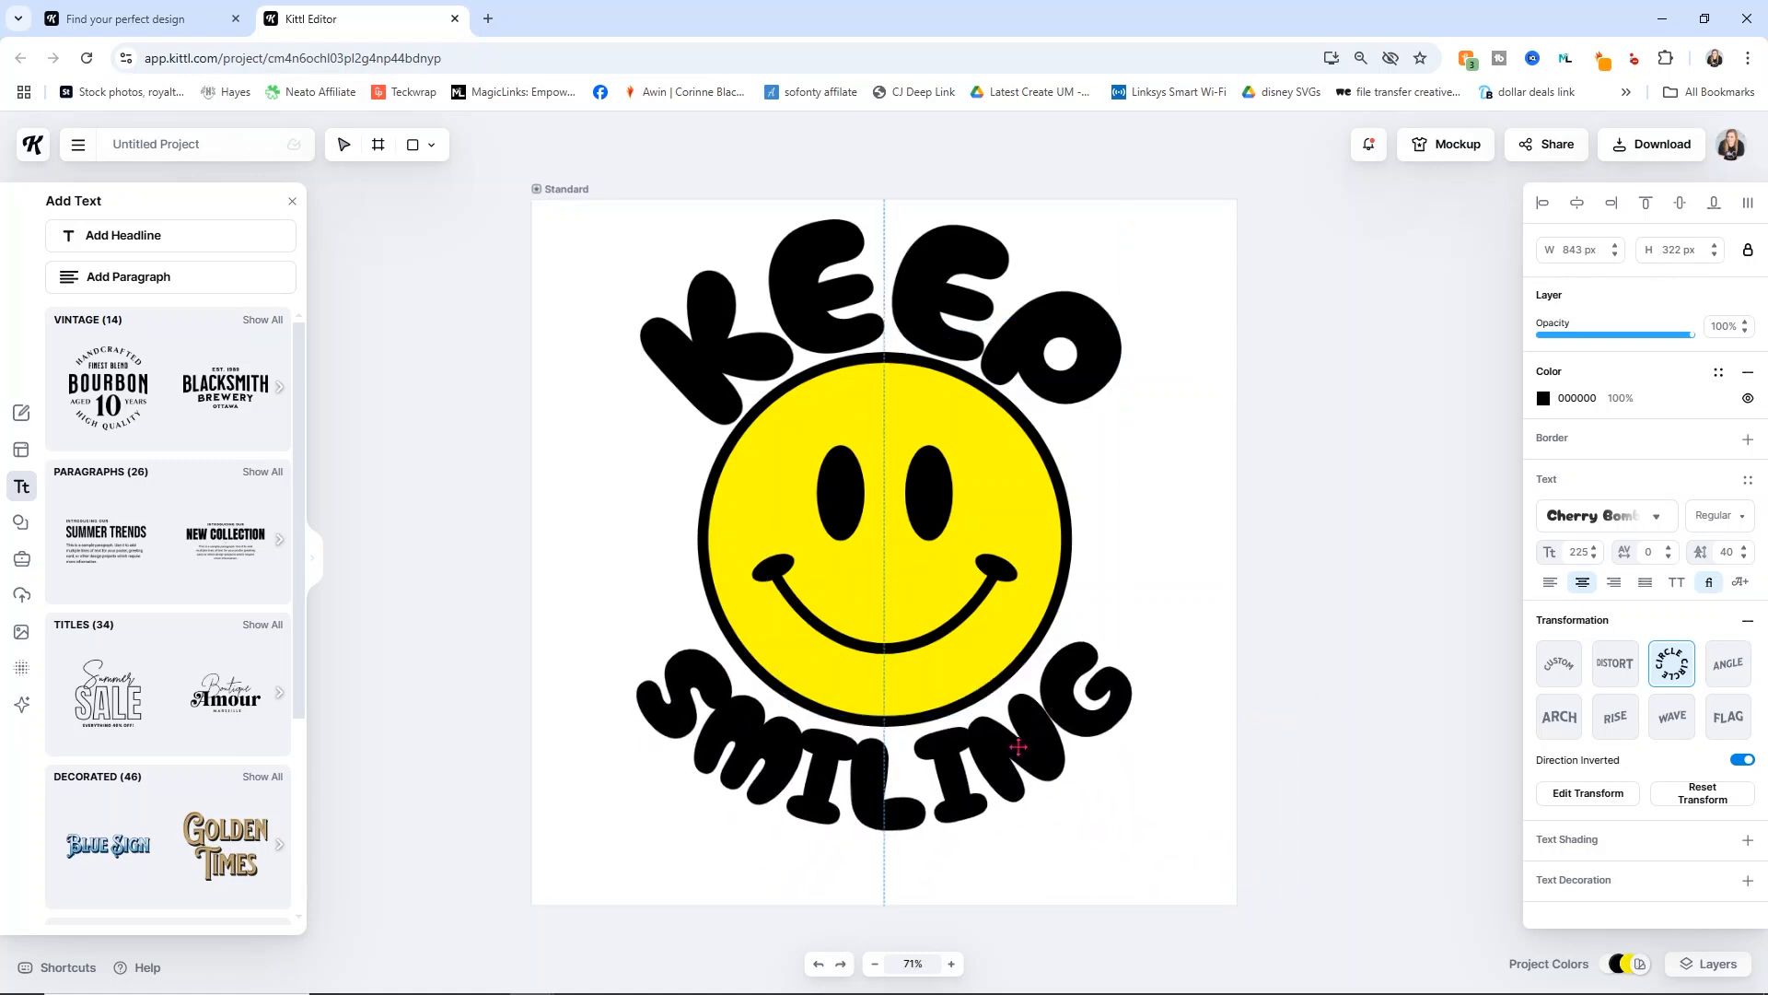
Nudge the KEEP text slightly upward, keeping it centred, and recolour it bright red
click(1134, 309)
click(1102, 333)
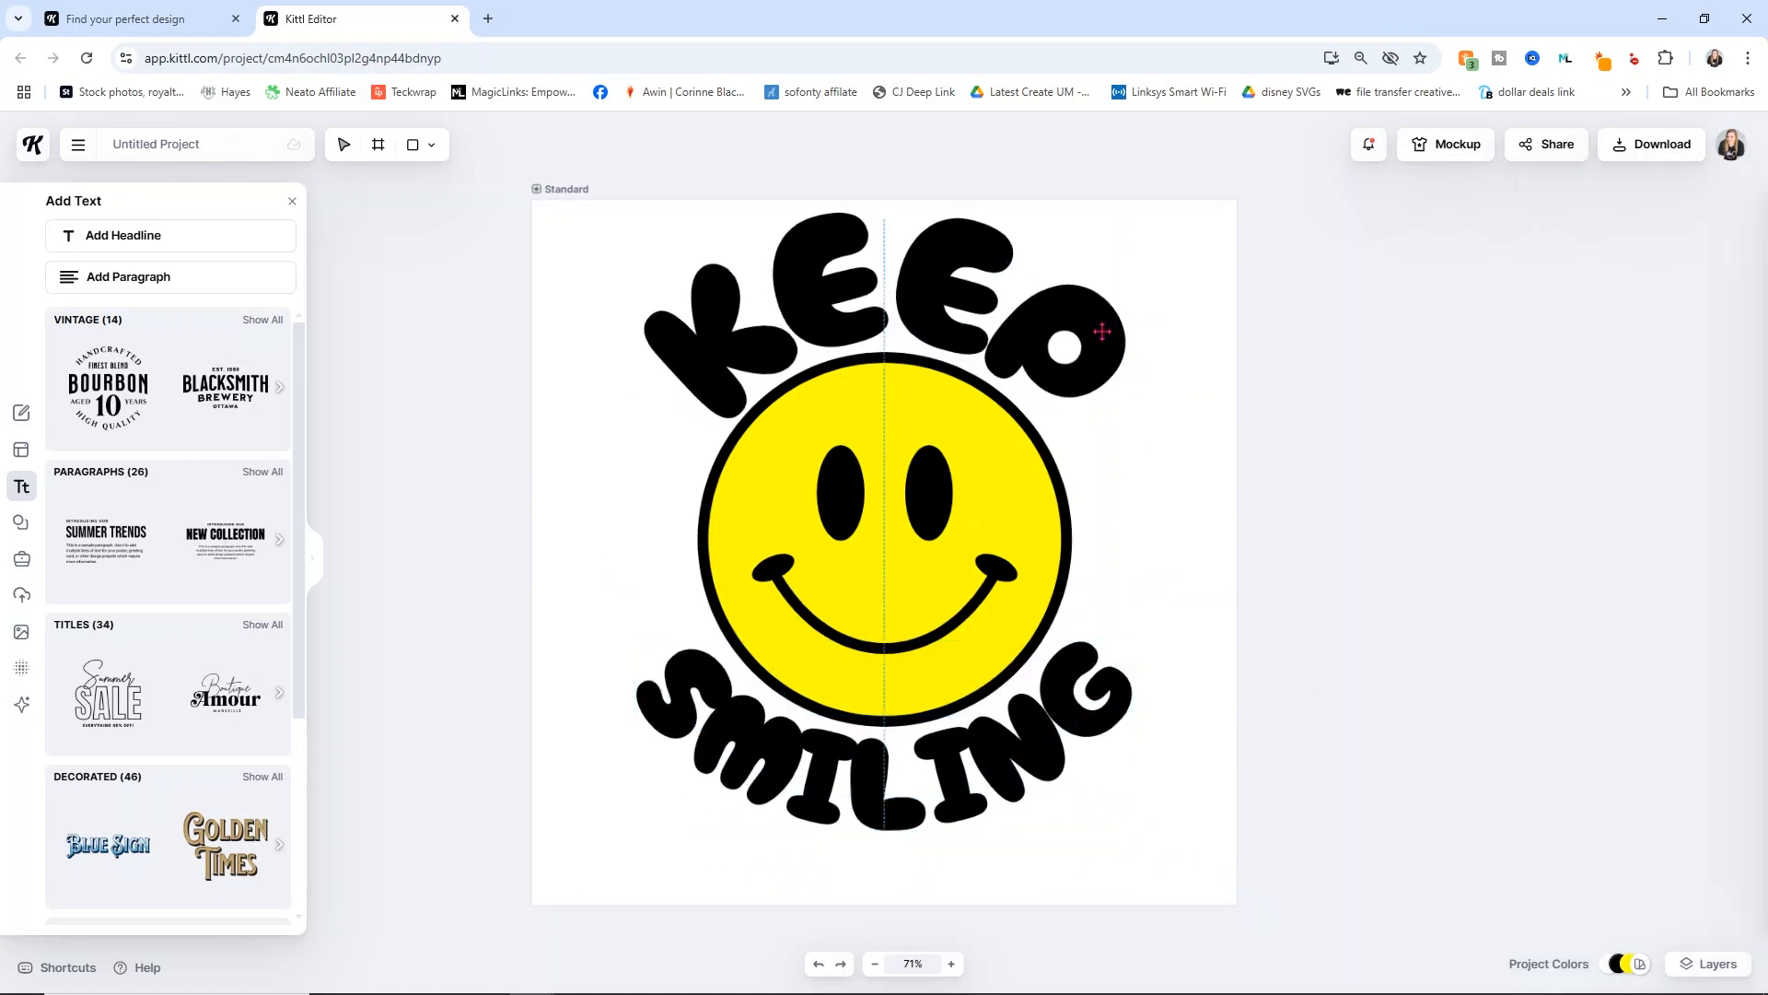
click(1544, 397)
drag(1481, 467, 1526, 429)
Recolour the curved SMILING text to a bright sky blue
click(1005, 720)
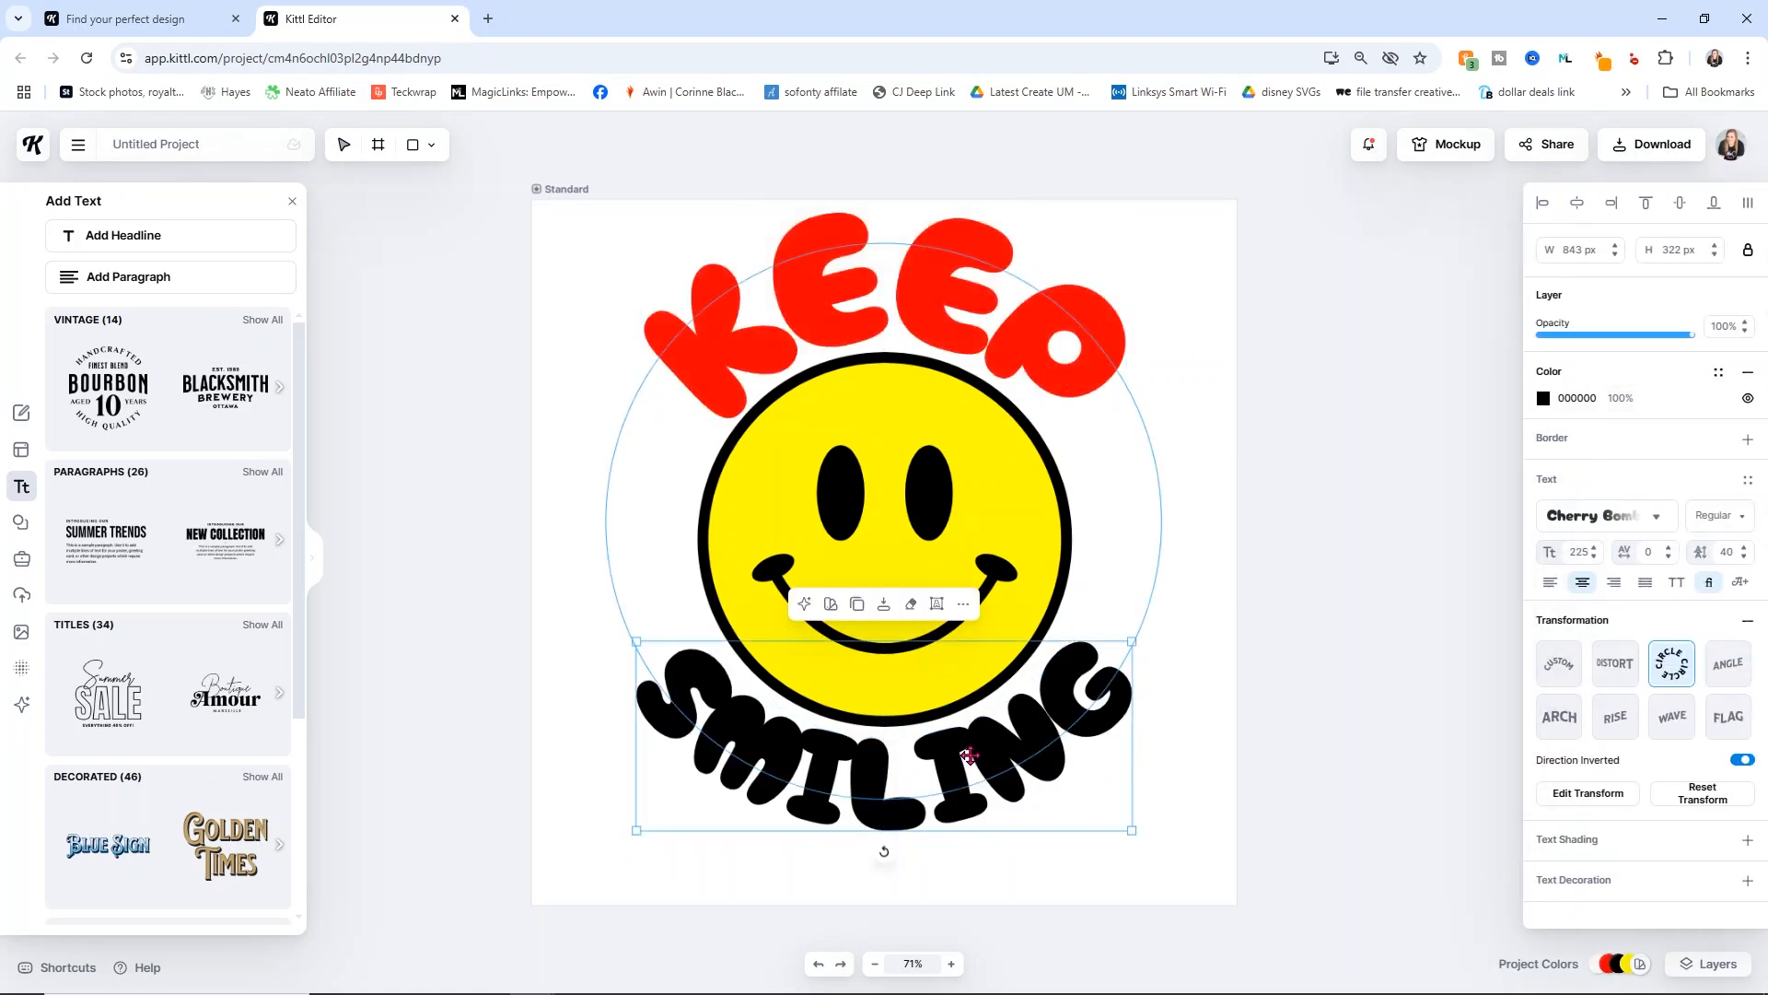
click(1212, 692)
click(1096, 733)
click(1542, 400)
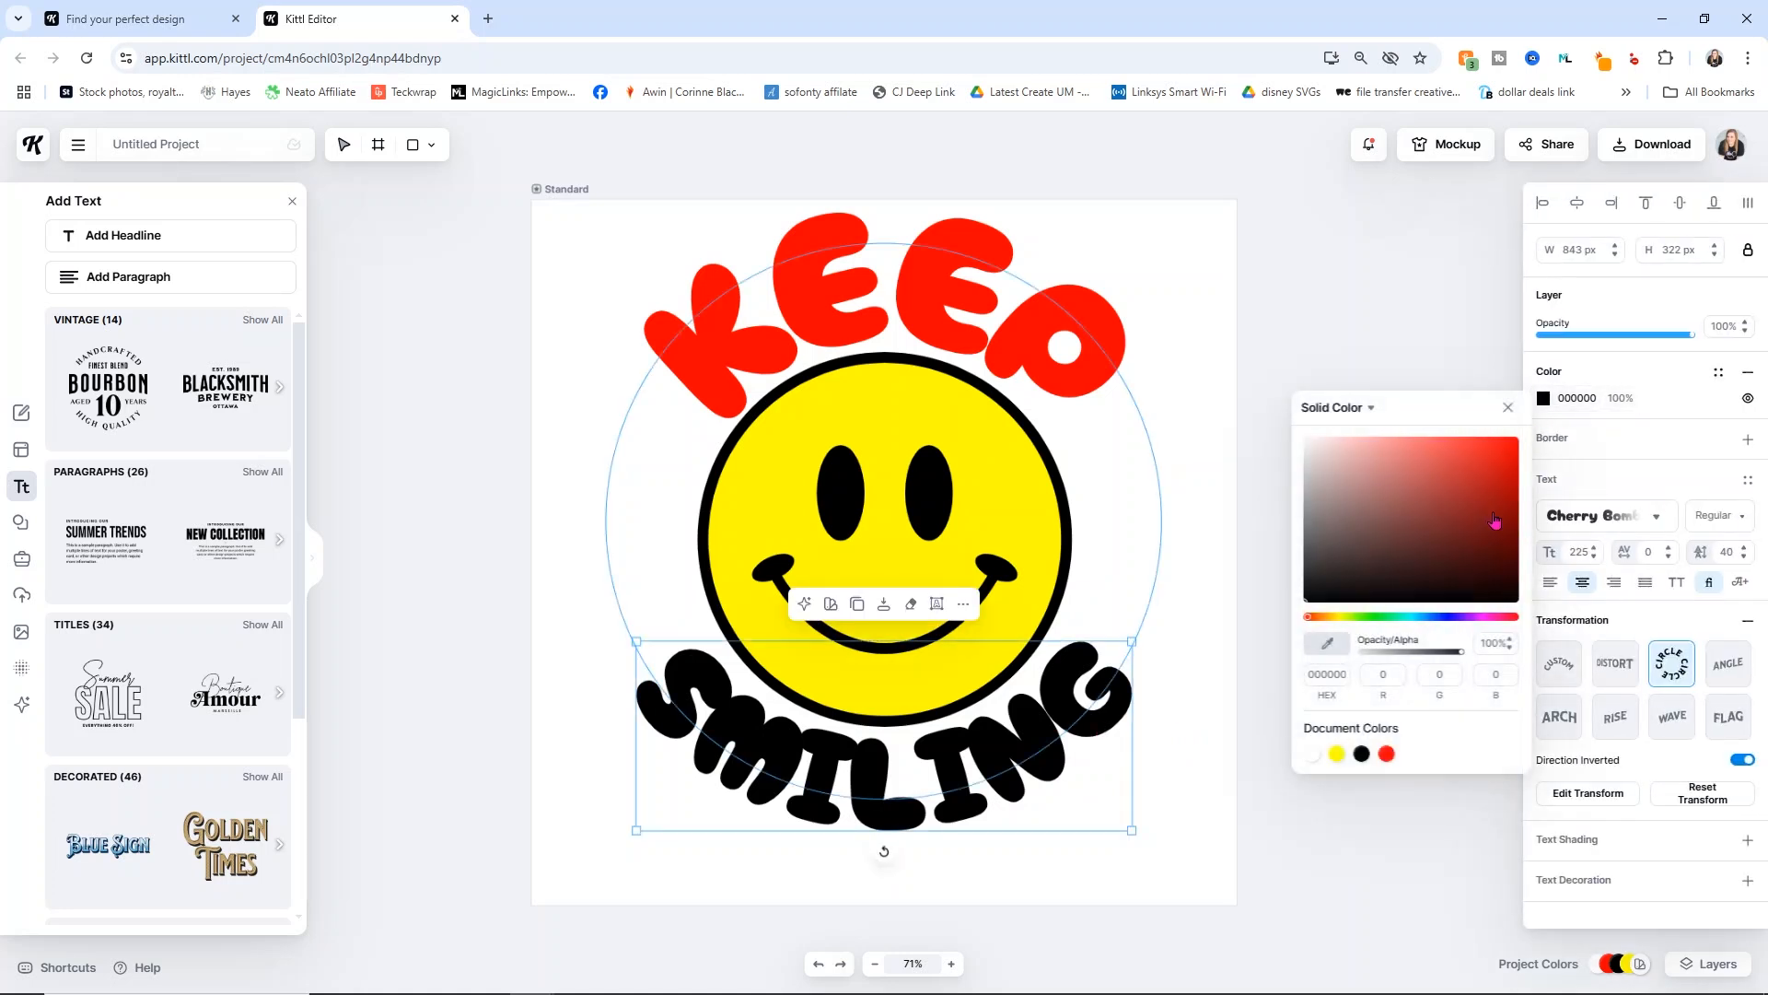
click(1415, 615)
click(1493, 444)
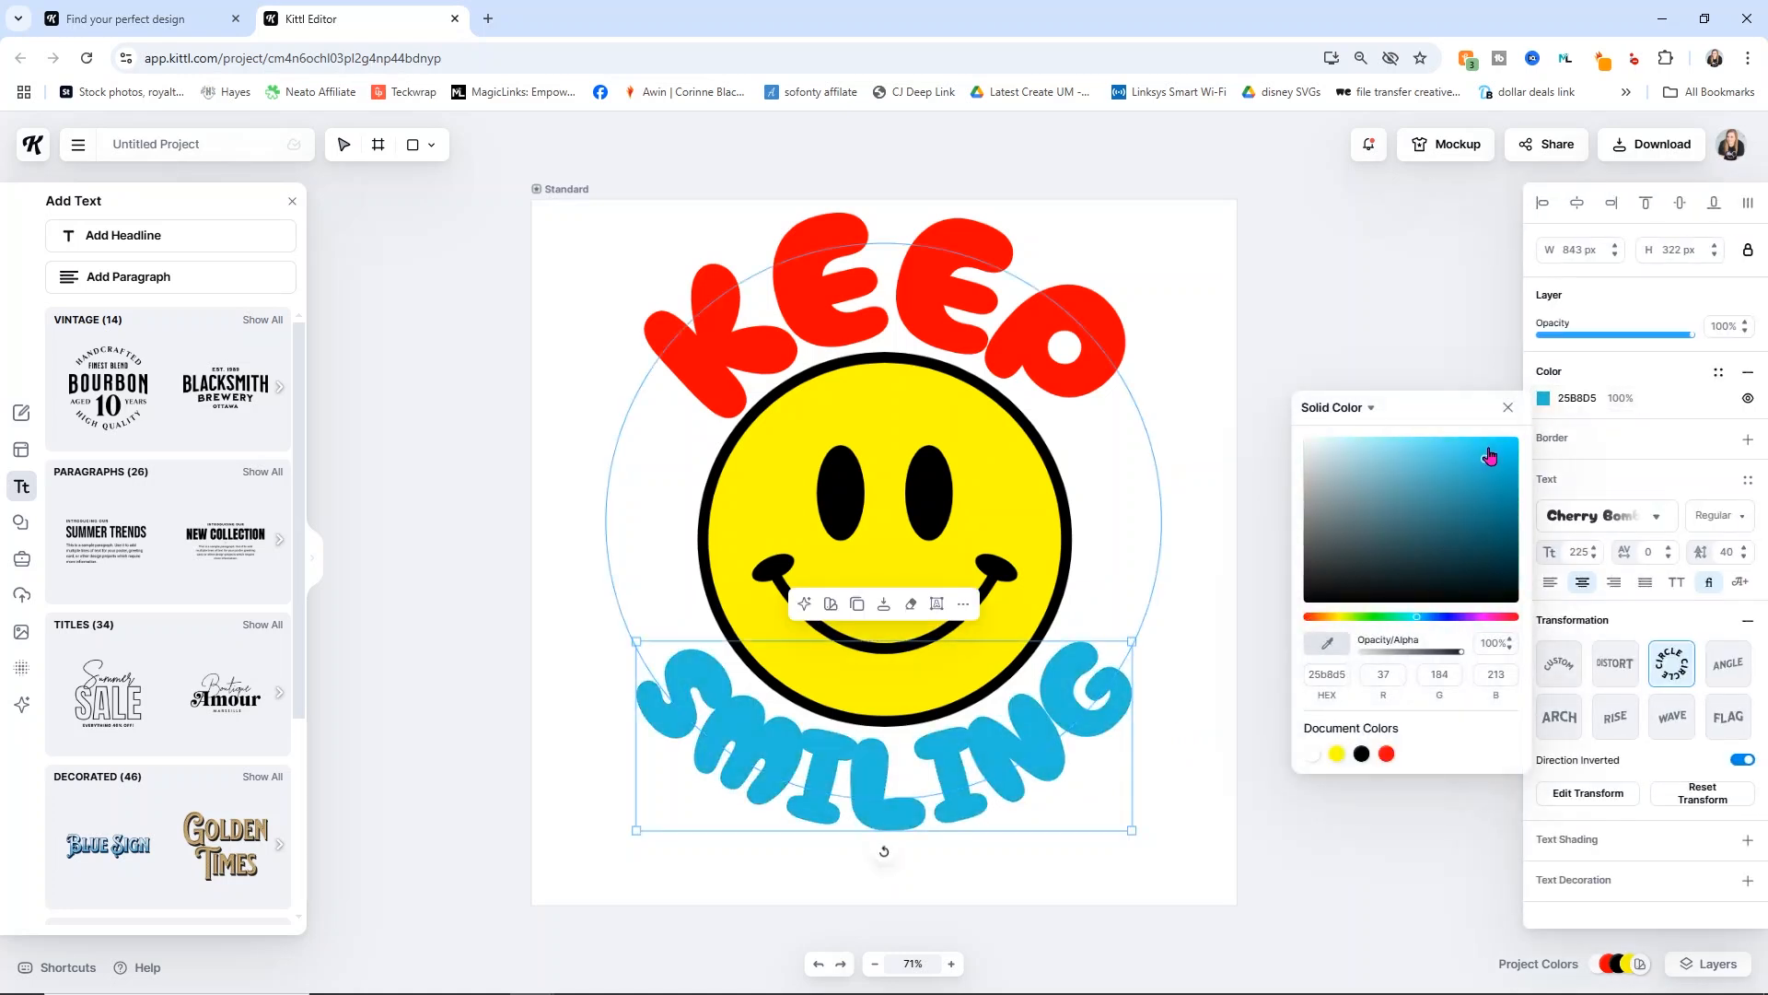
click(1397, 293)
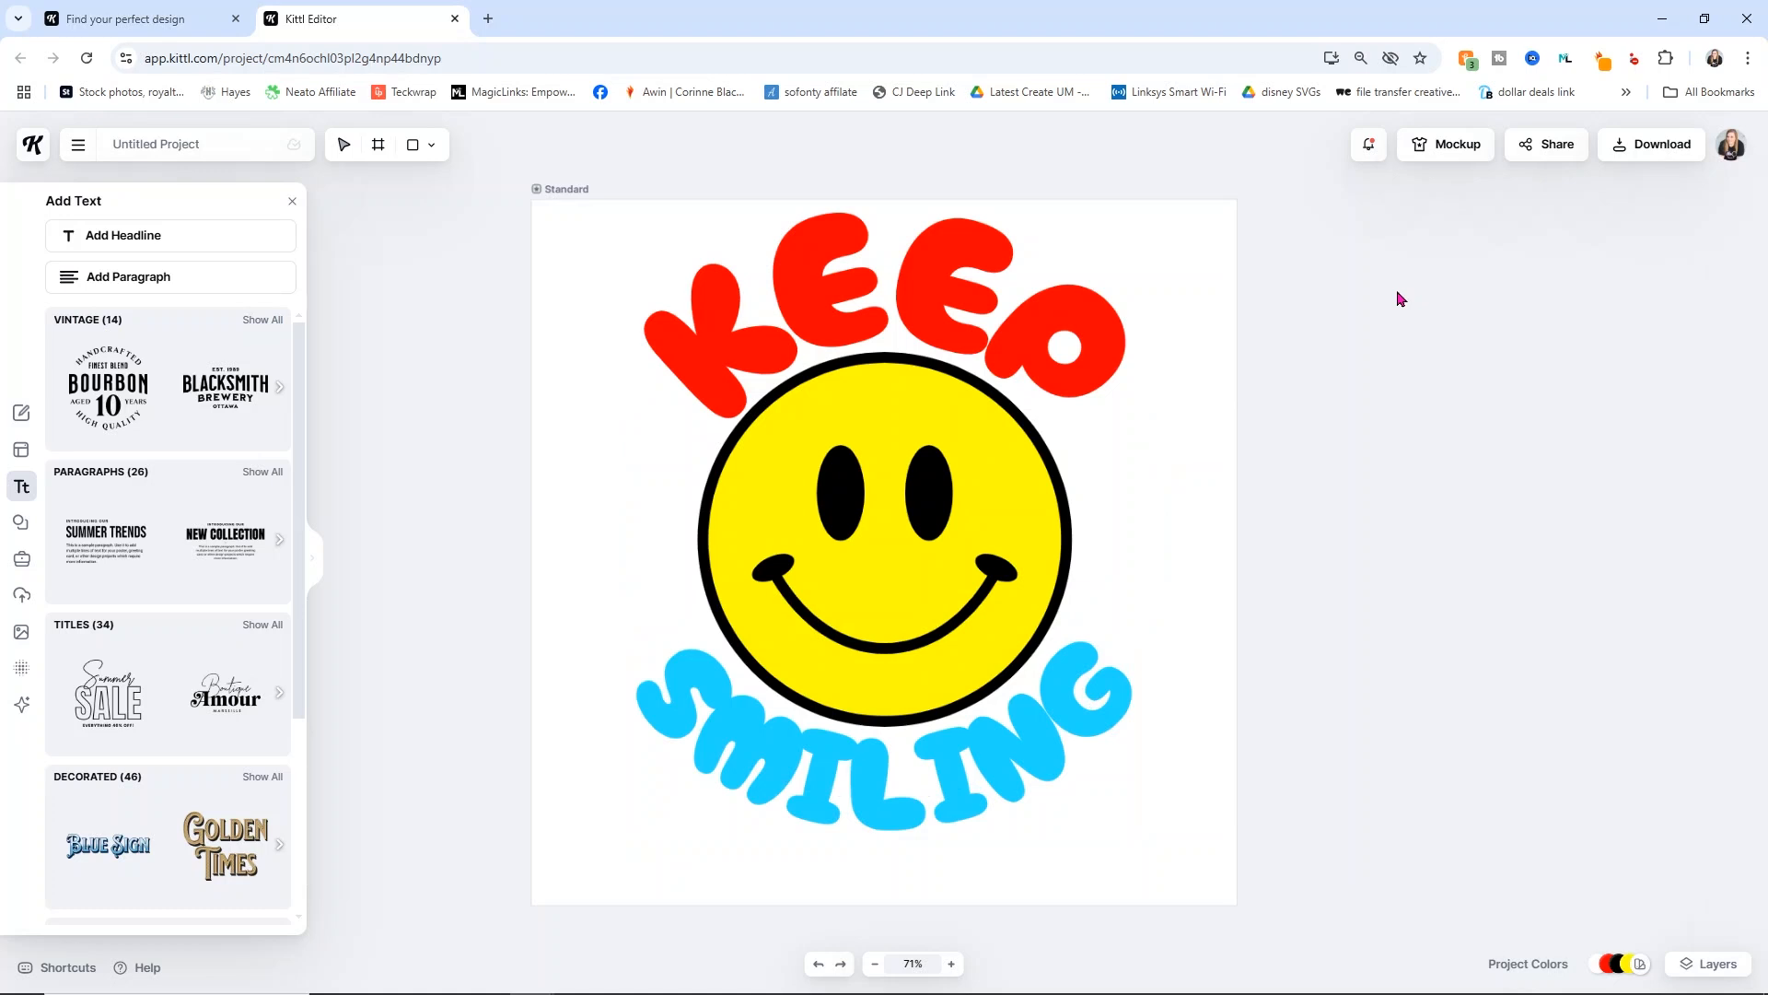
Expand the Standard artboard's layers and hide its Background layer
click(1085, 551)
click(1158, 479)
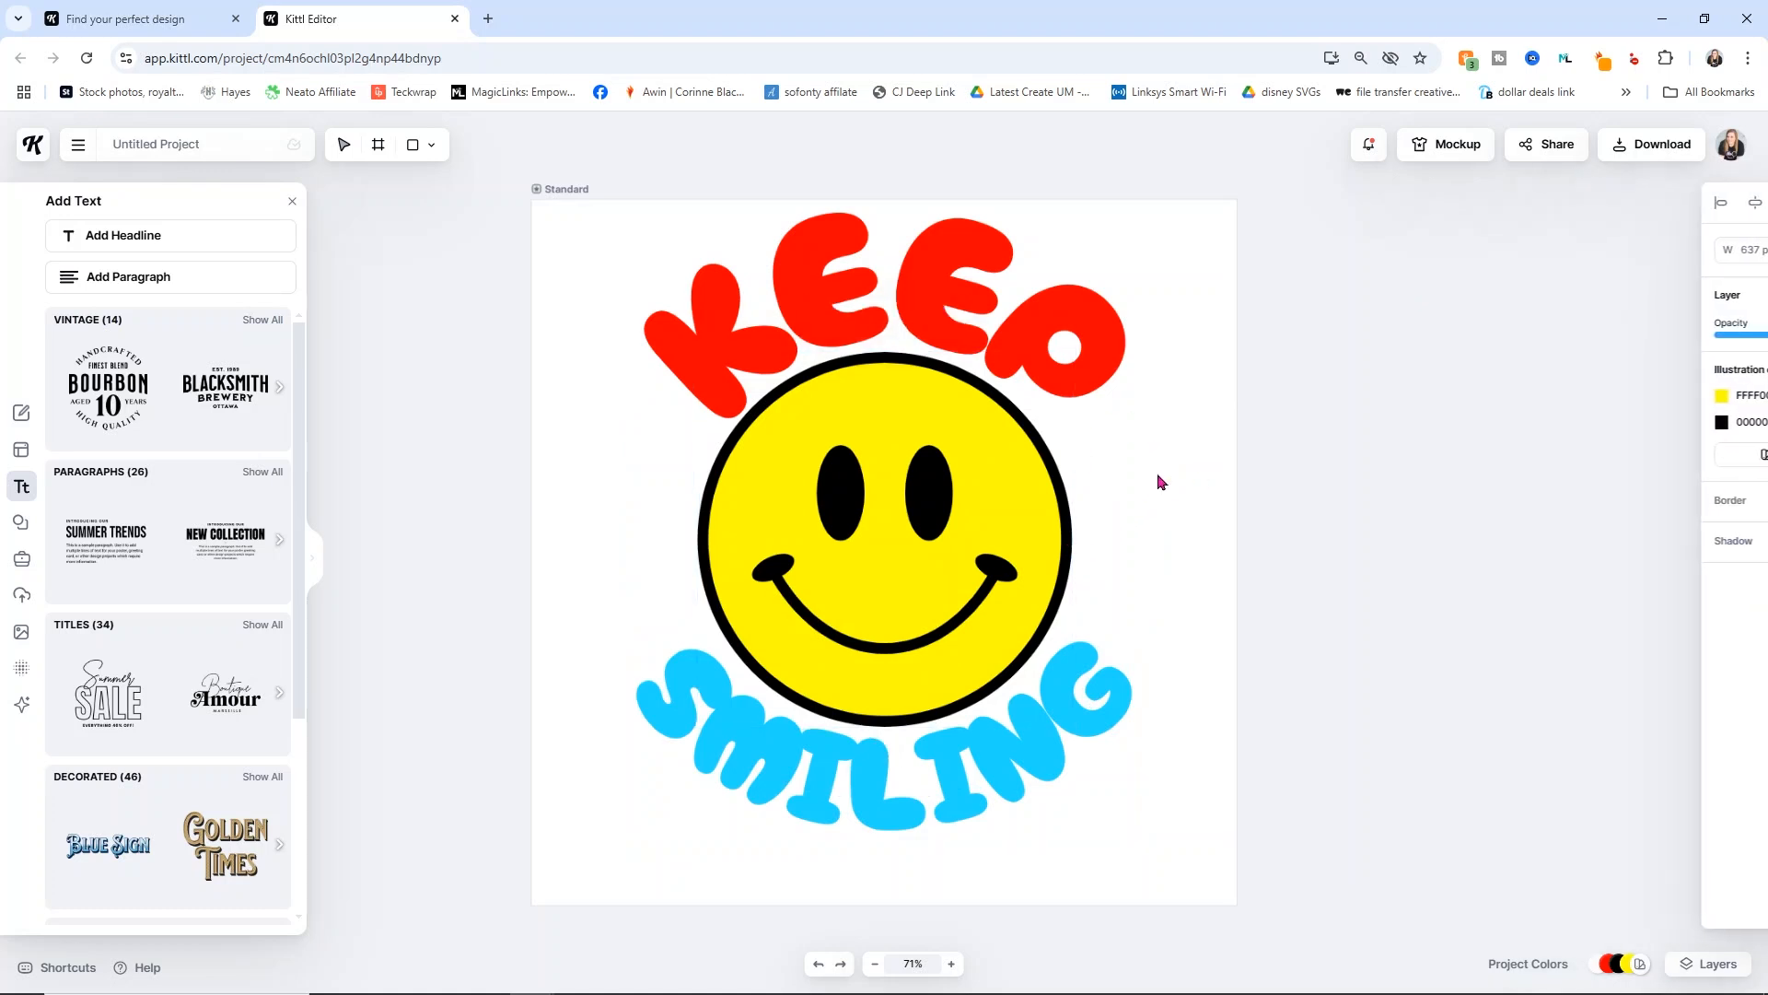
click(1688, 968)
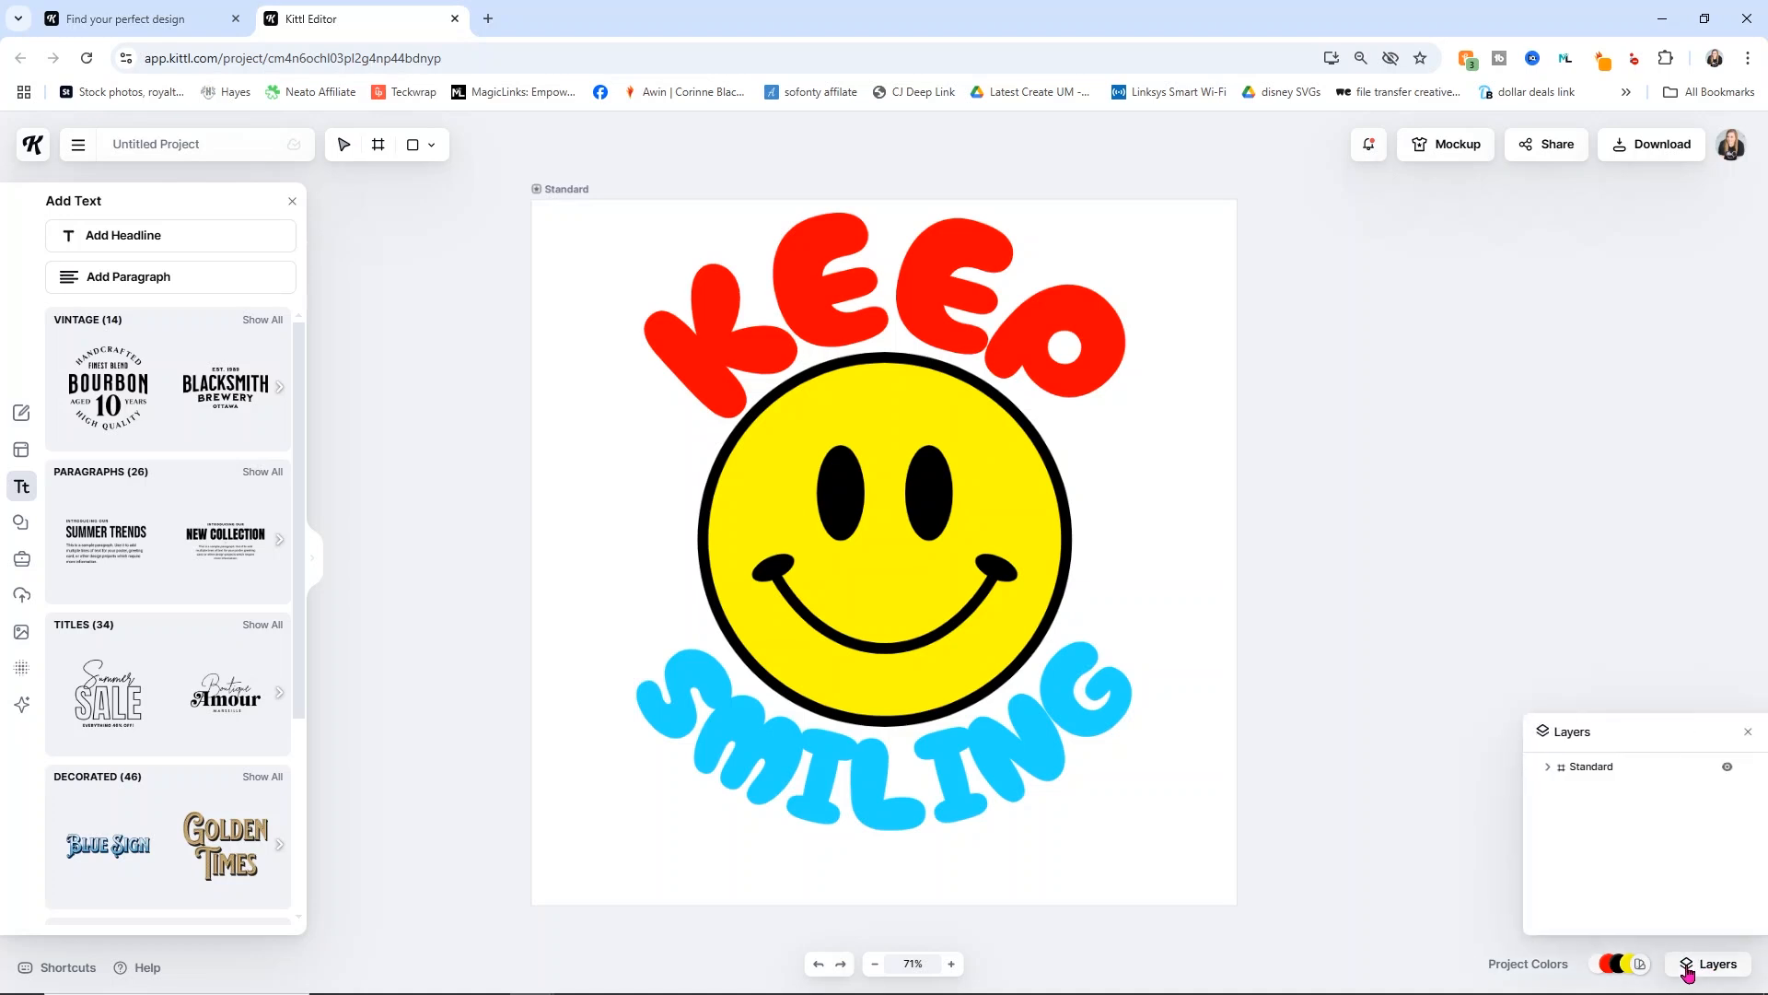
click(1546, 770)
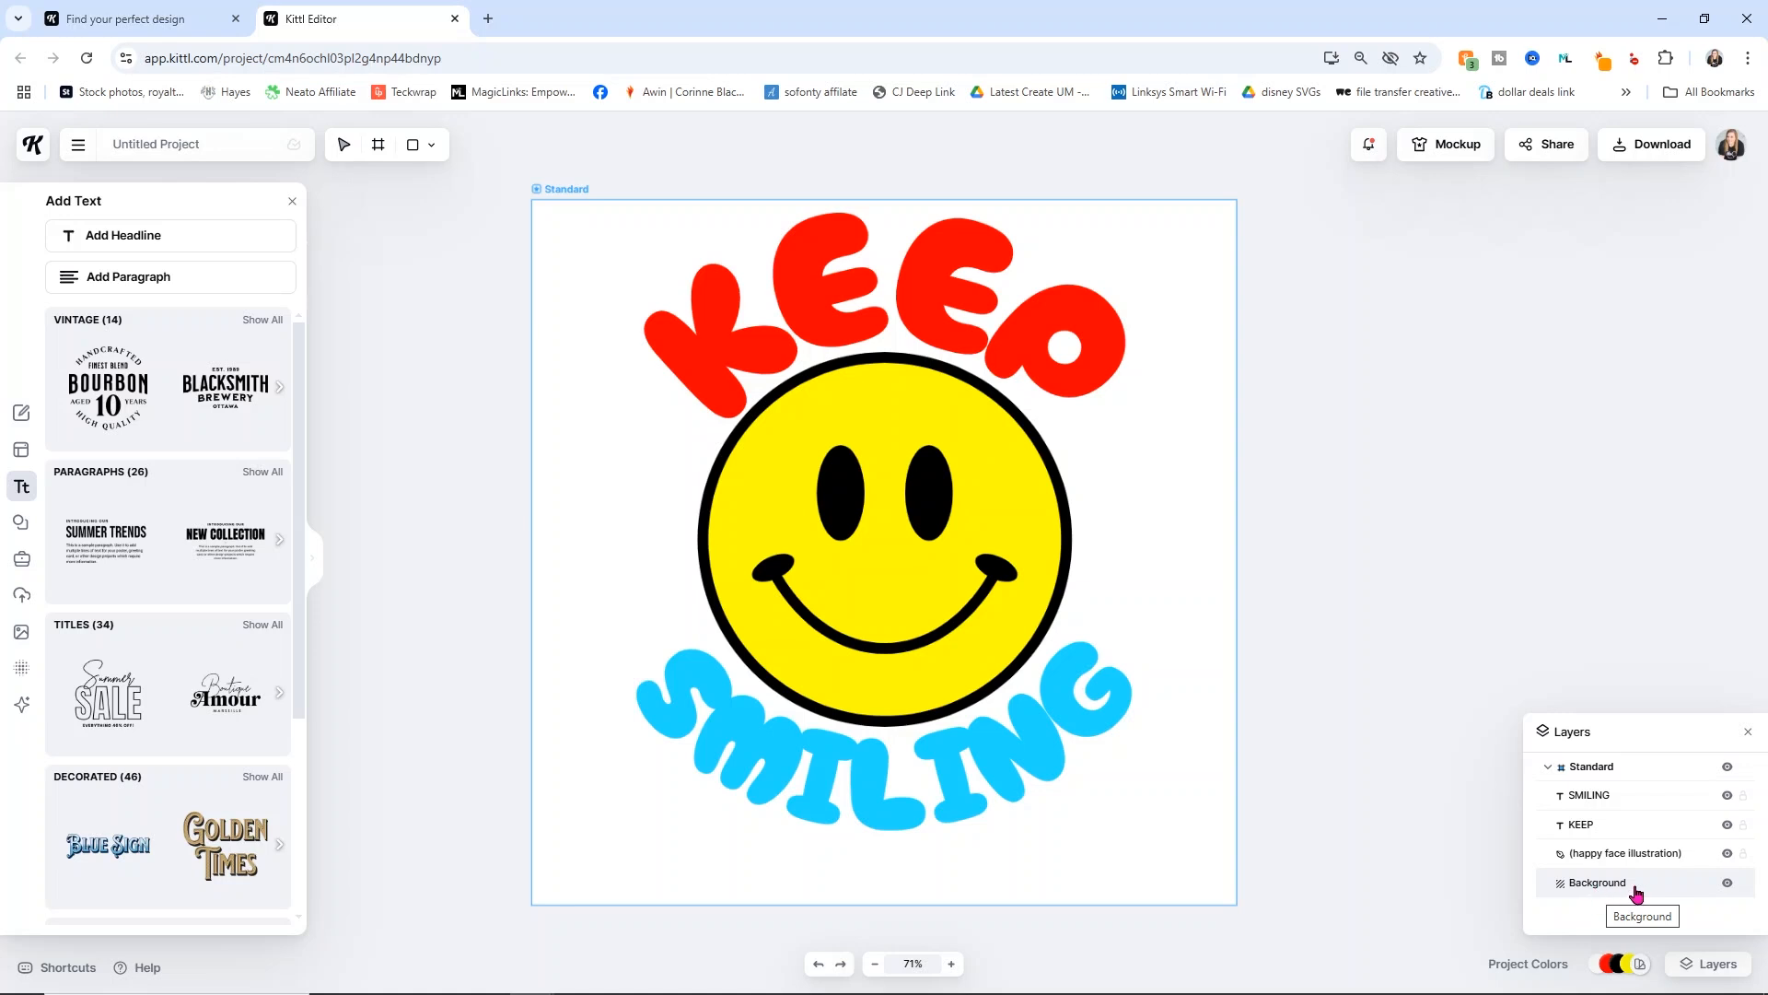
click(1726, 883)
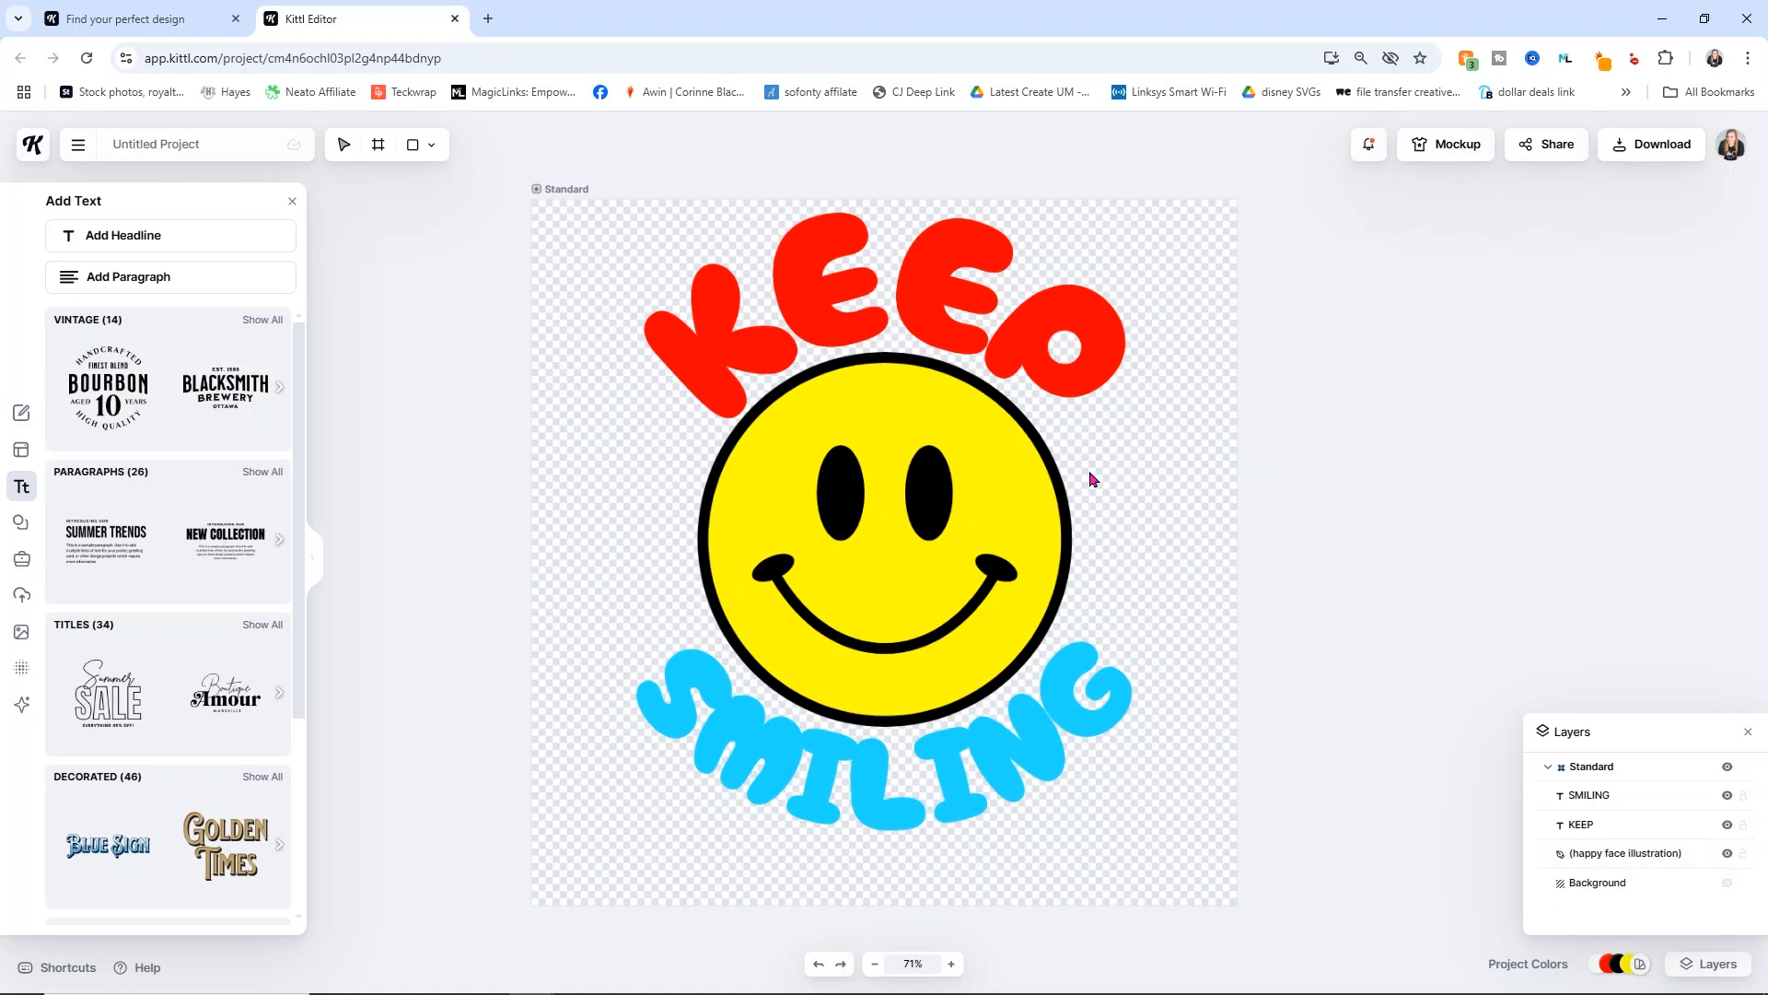
Download the Standard artboard as an SVG with Remove Background and Optimize Quality enabled
click(1624, 159)
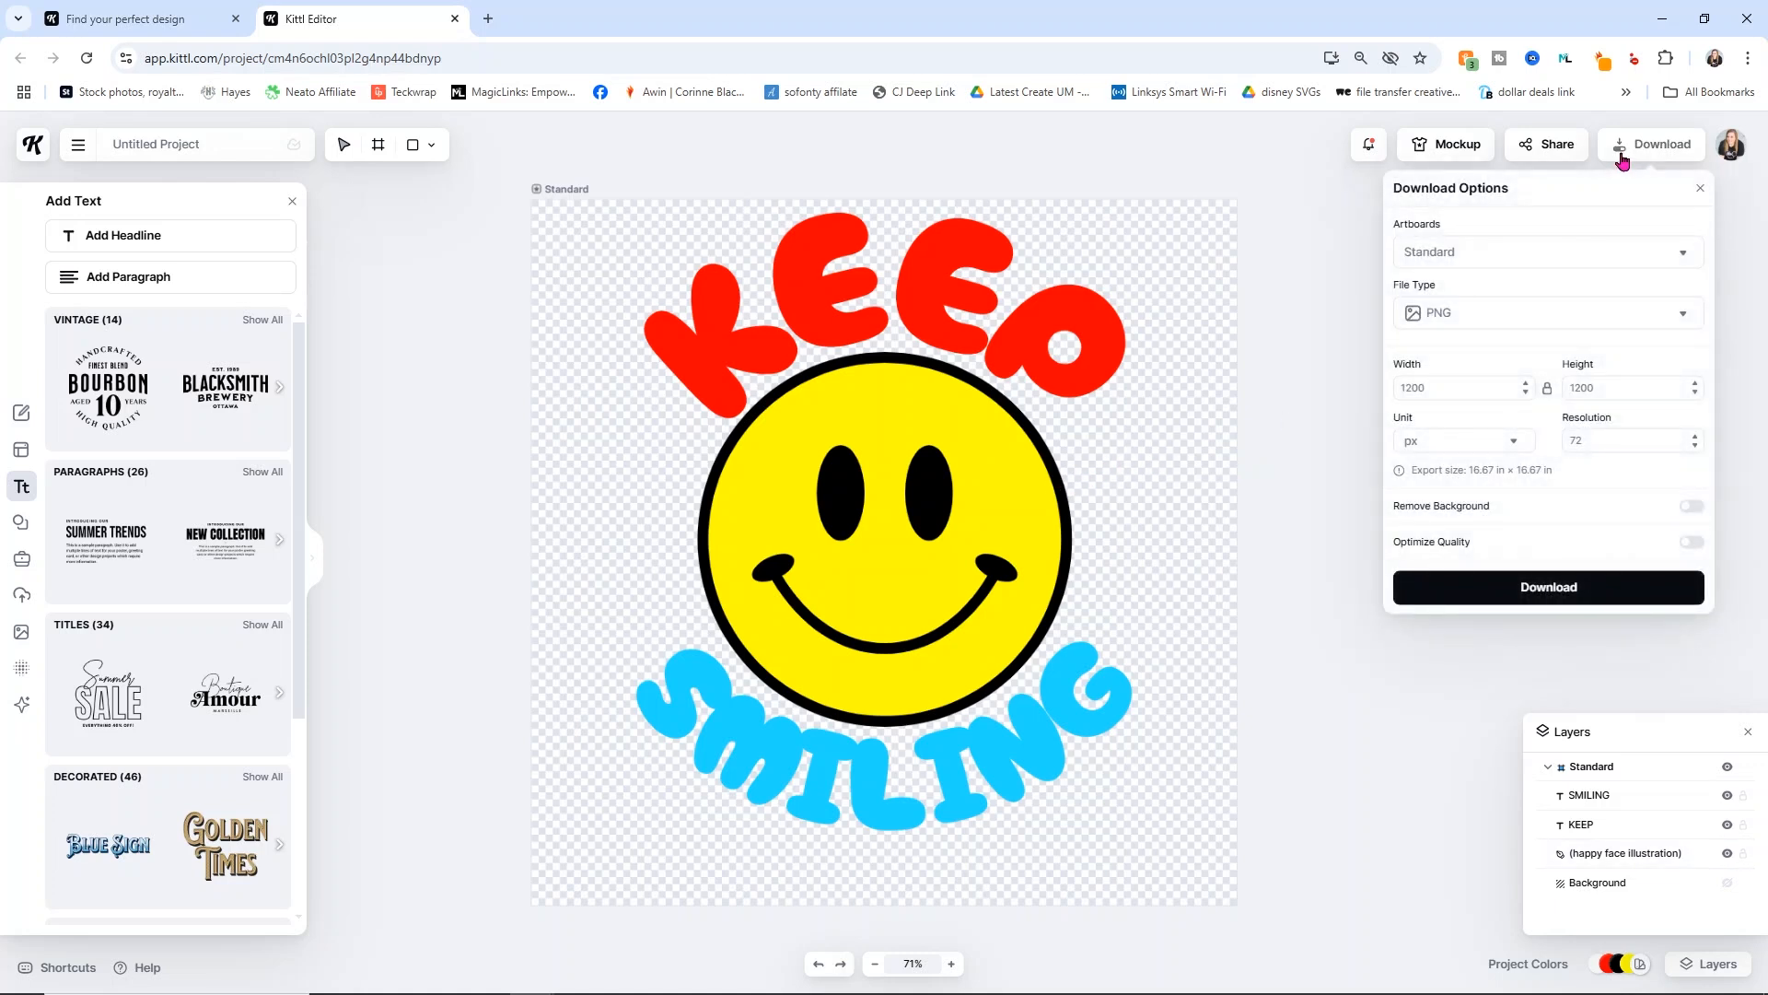
click(1674, 320)
click(1468, 432)
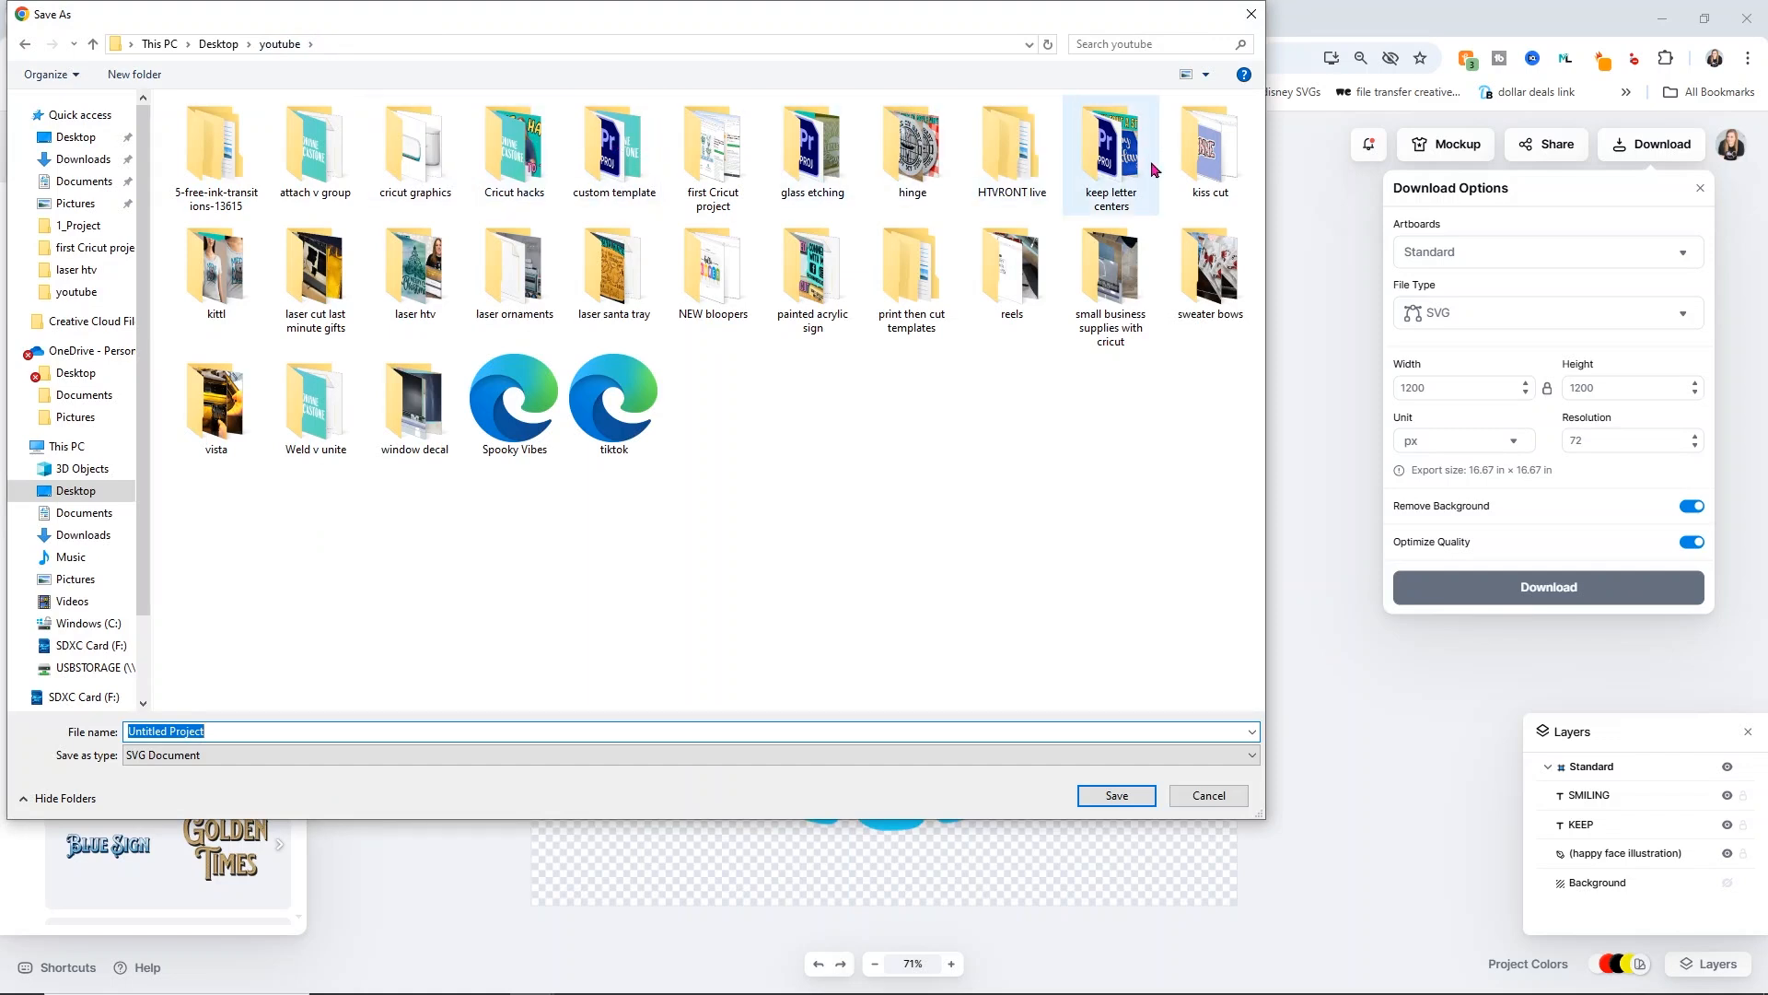
Save the SVG in the kittl folder under the name "keep smiling"
click(250, 275)
double_click(250, 275)
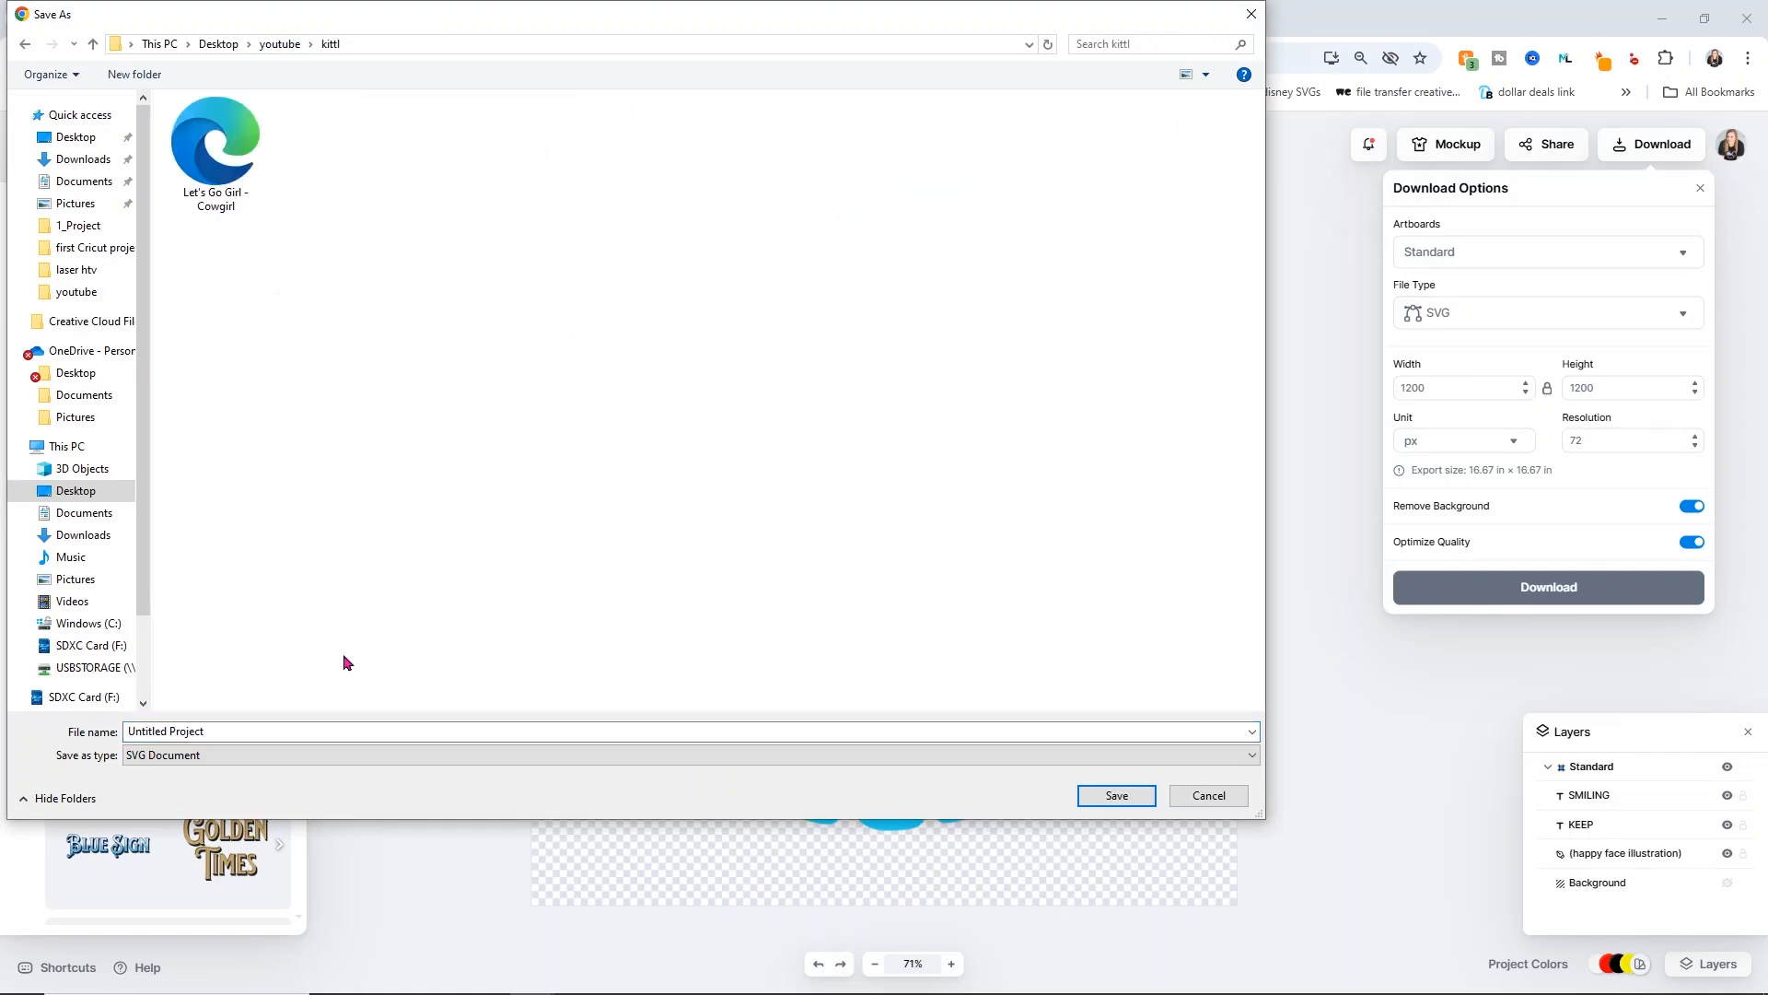
click(320, 734)
text(keep smiling)
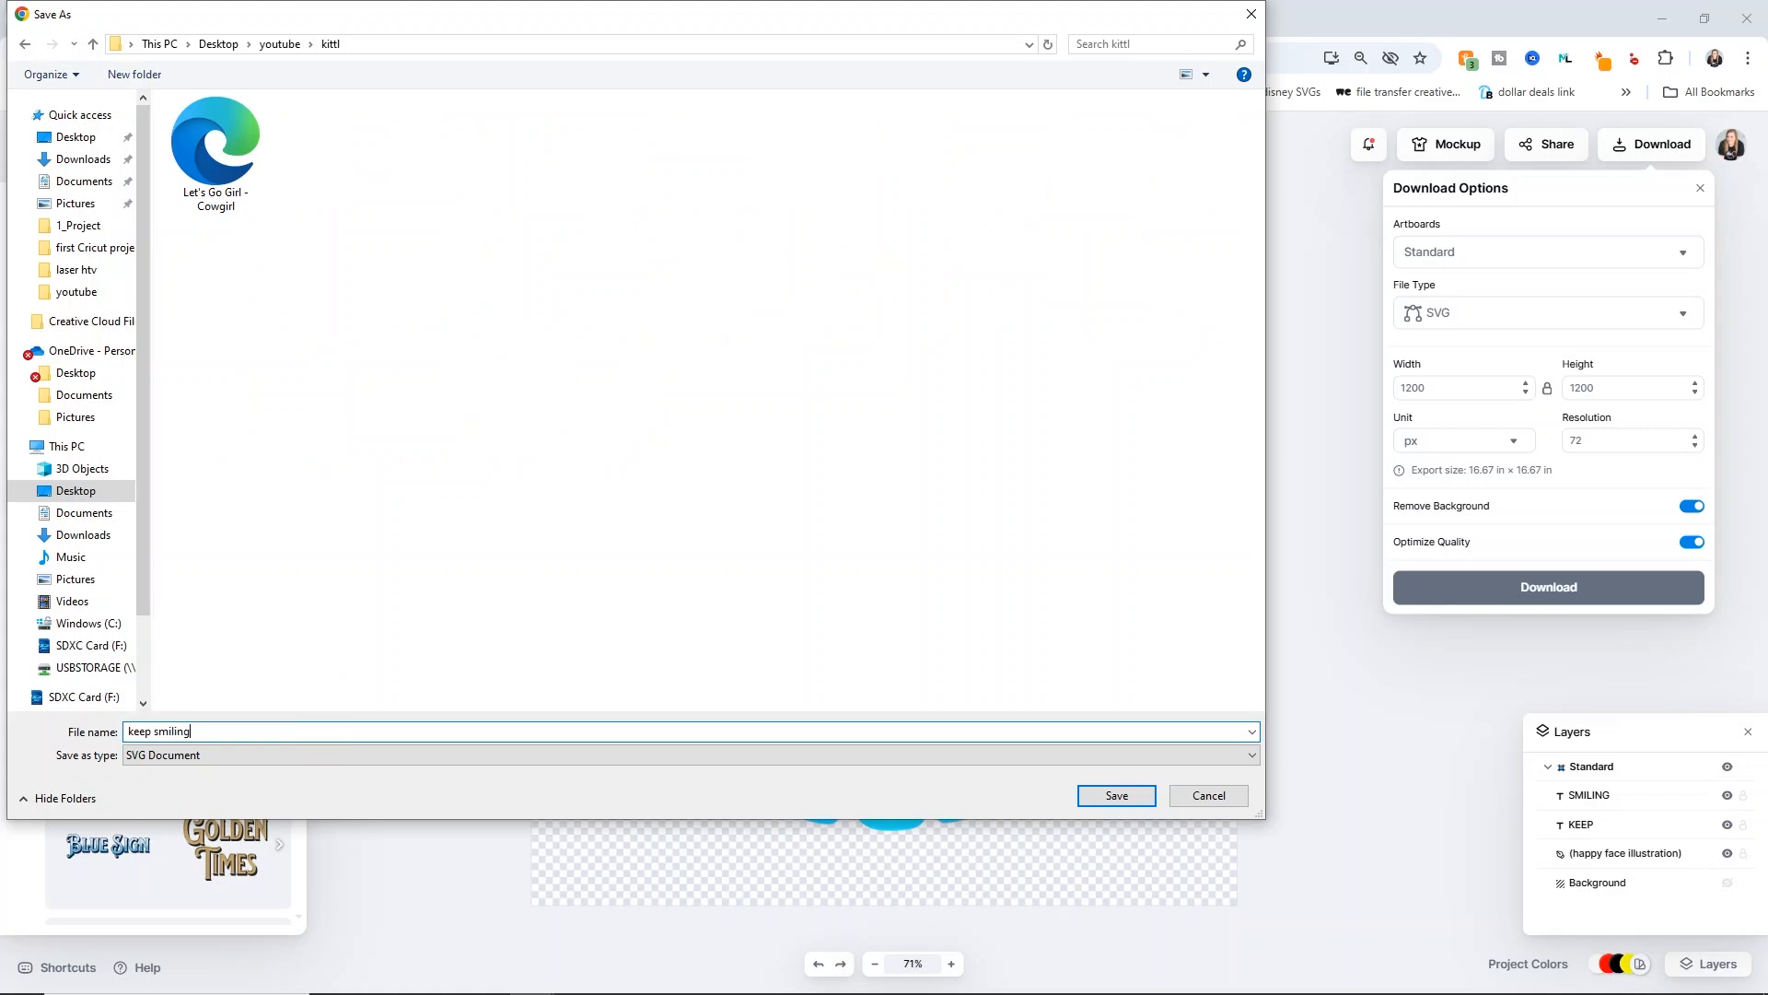
key(Return)
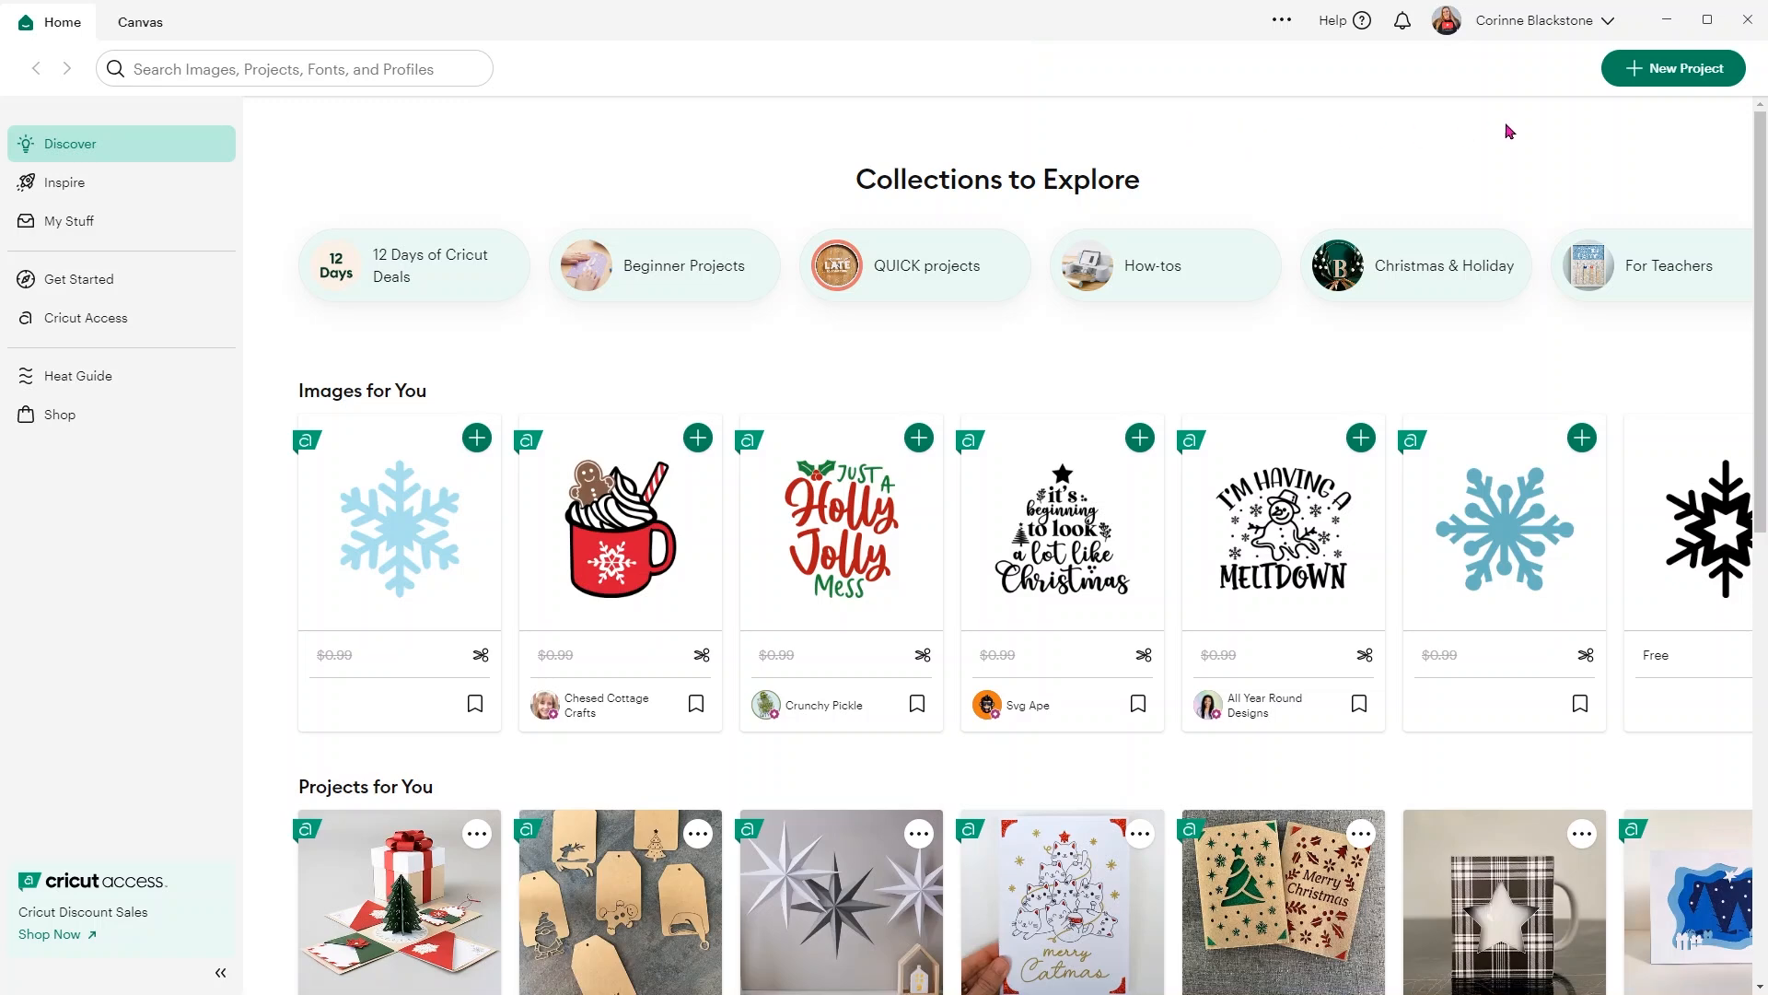
Switch to Cricut Design Space, start a new project and upload the keep smiling SVG from the kittl folder to its canvas
click(1636, 80)
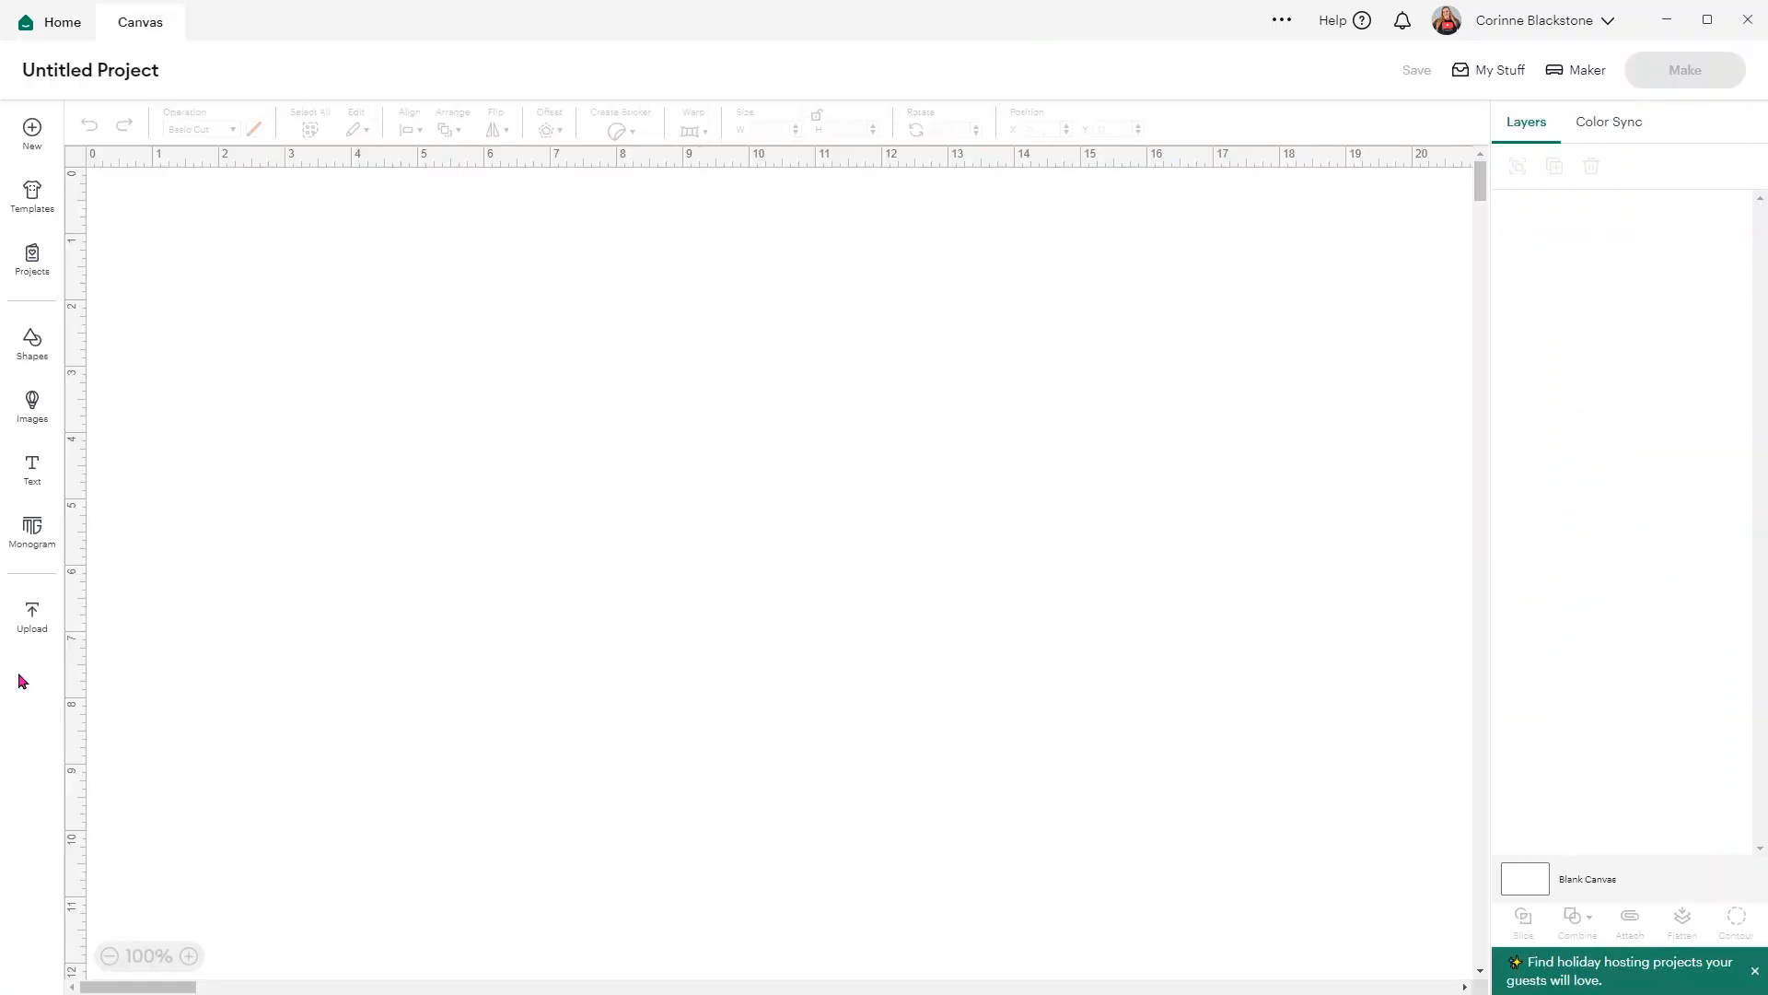
click(21, 624)
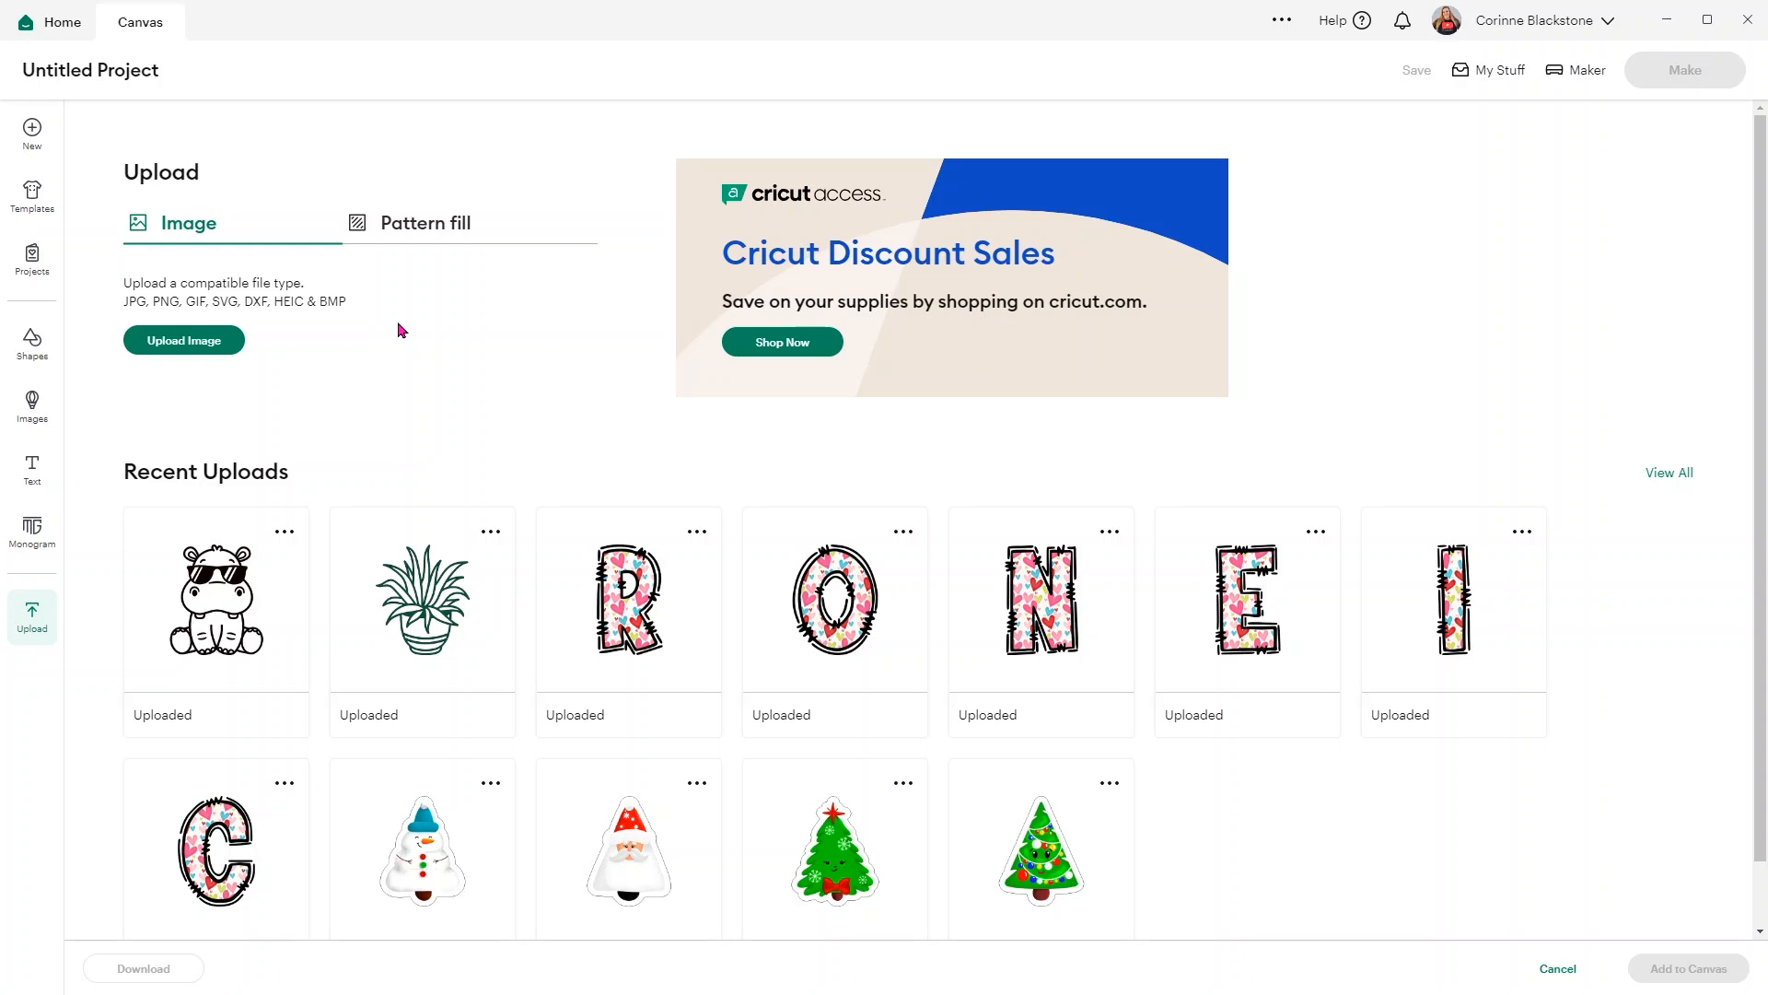
click(215, 341)
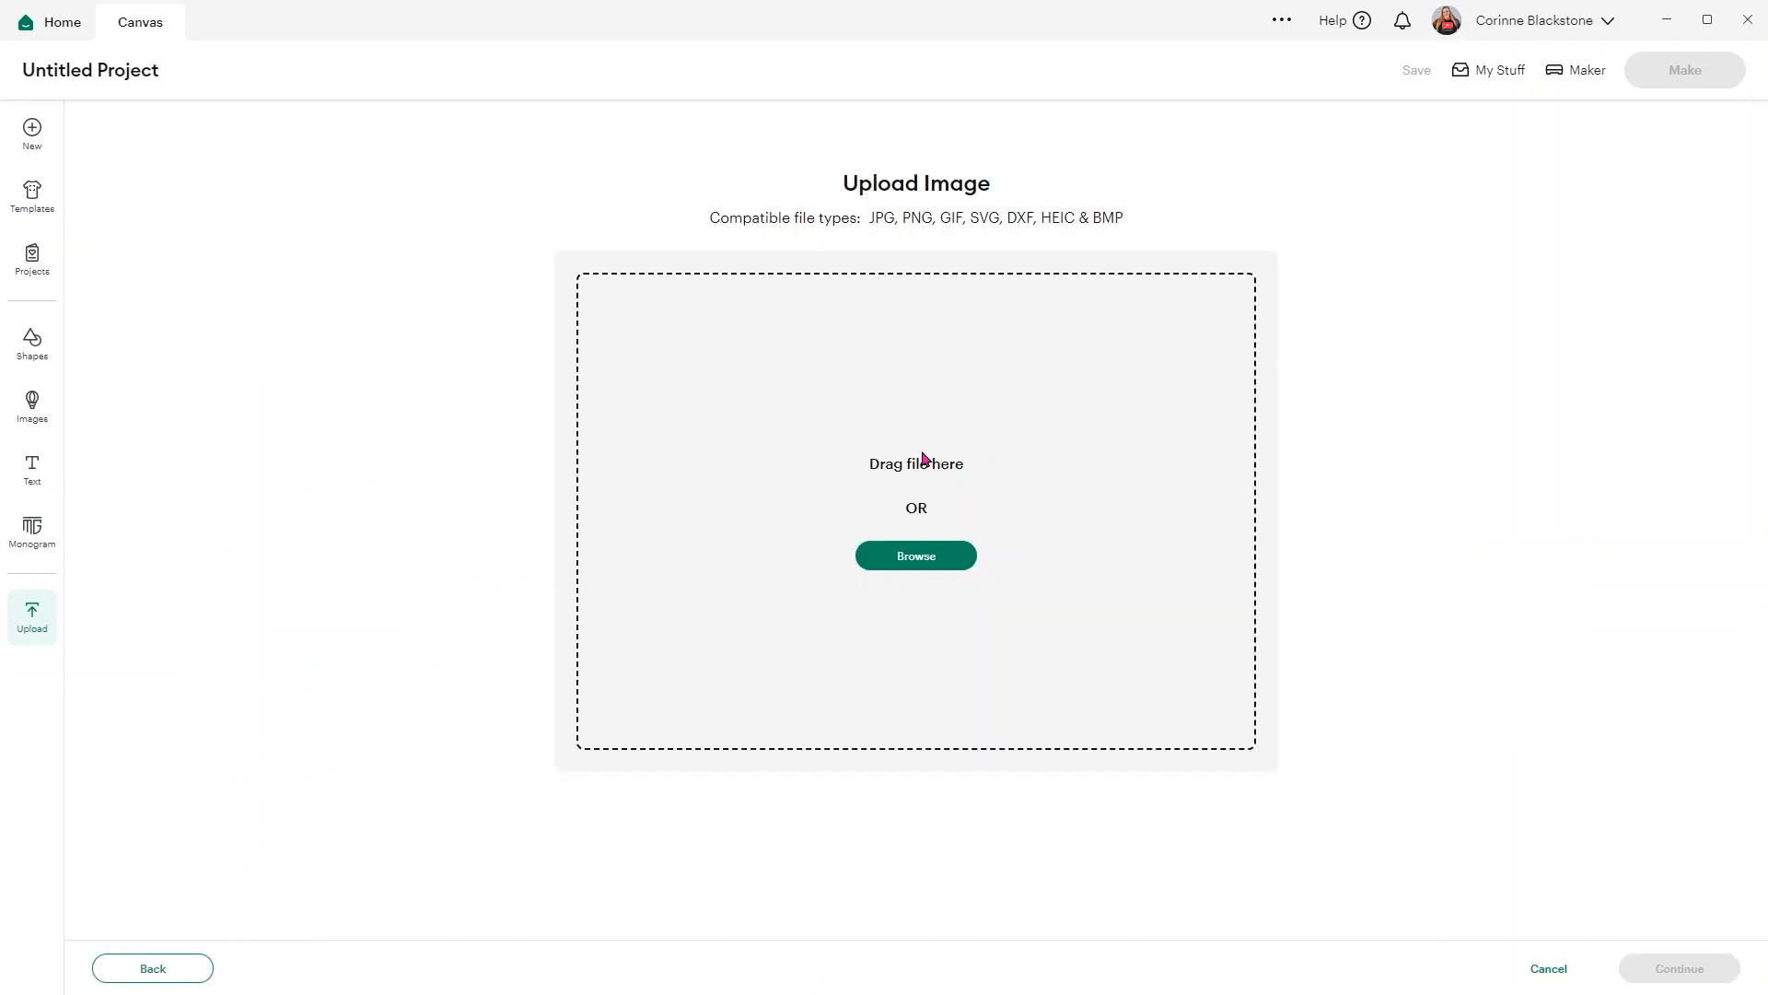
click(907, 564)
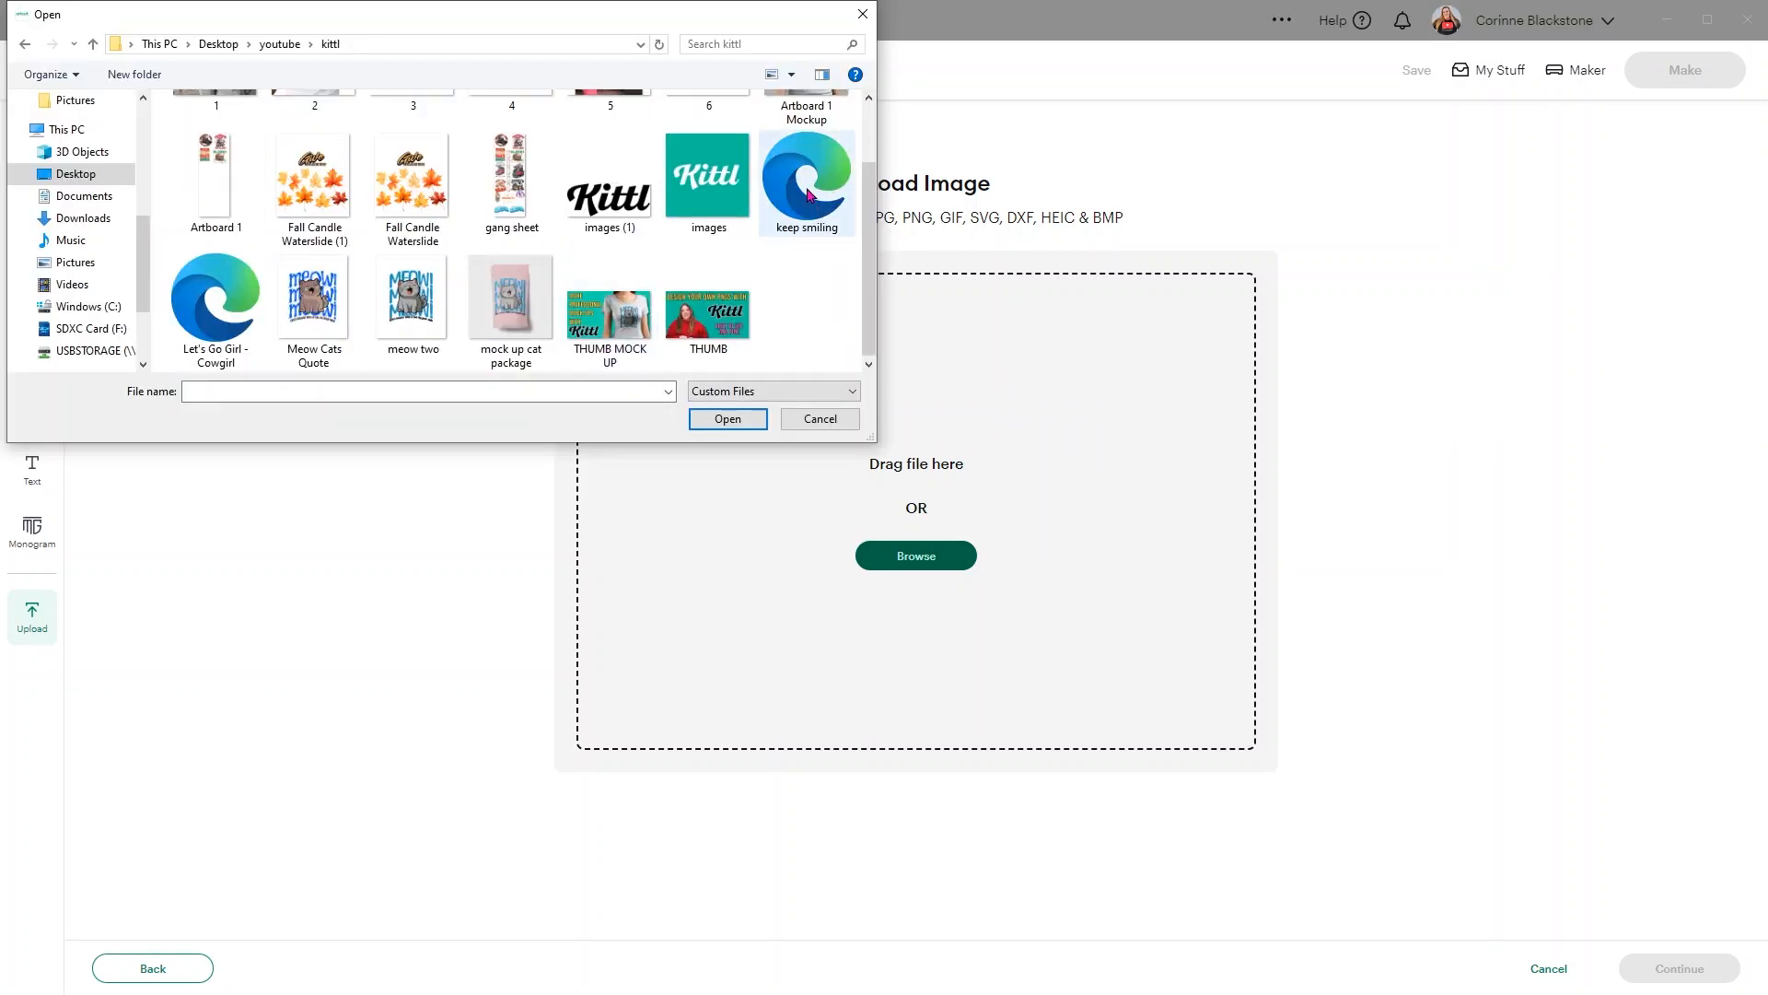
double_click(808, 195)
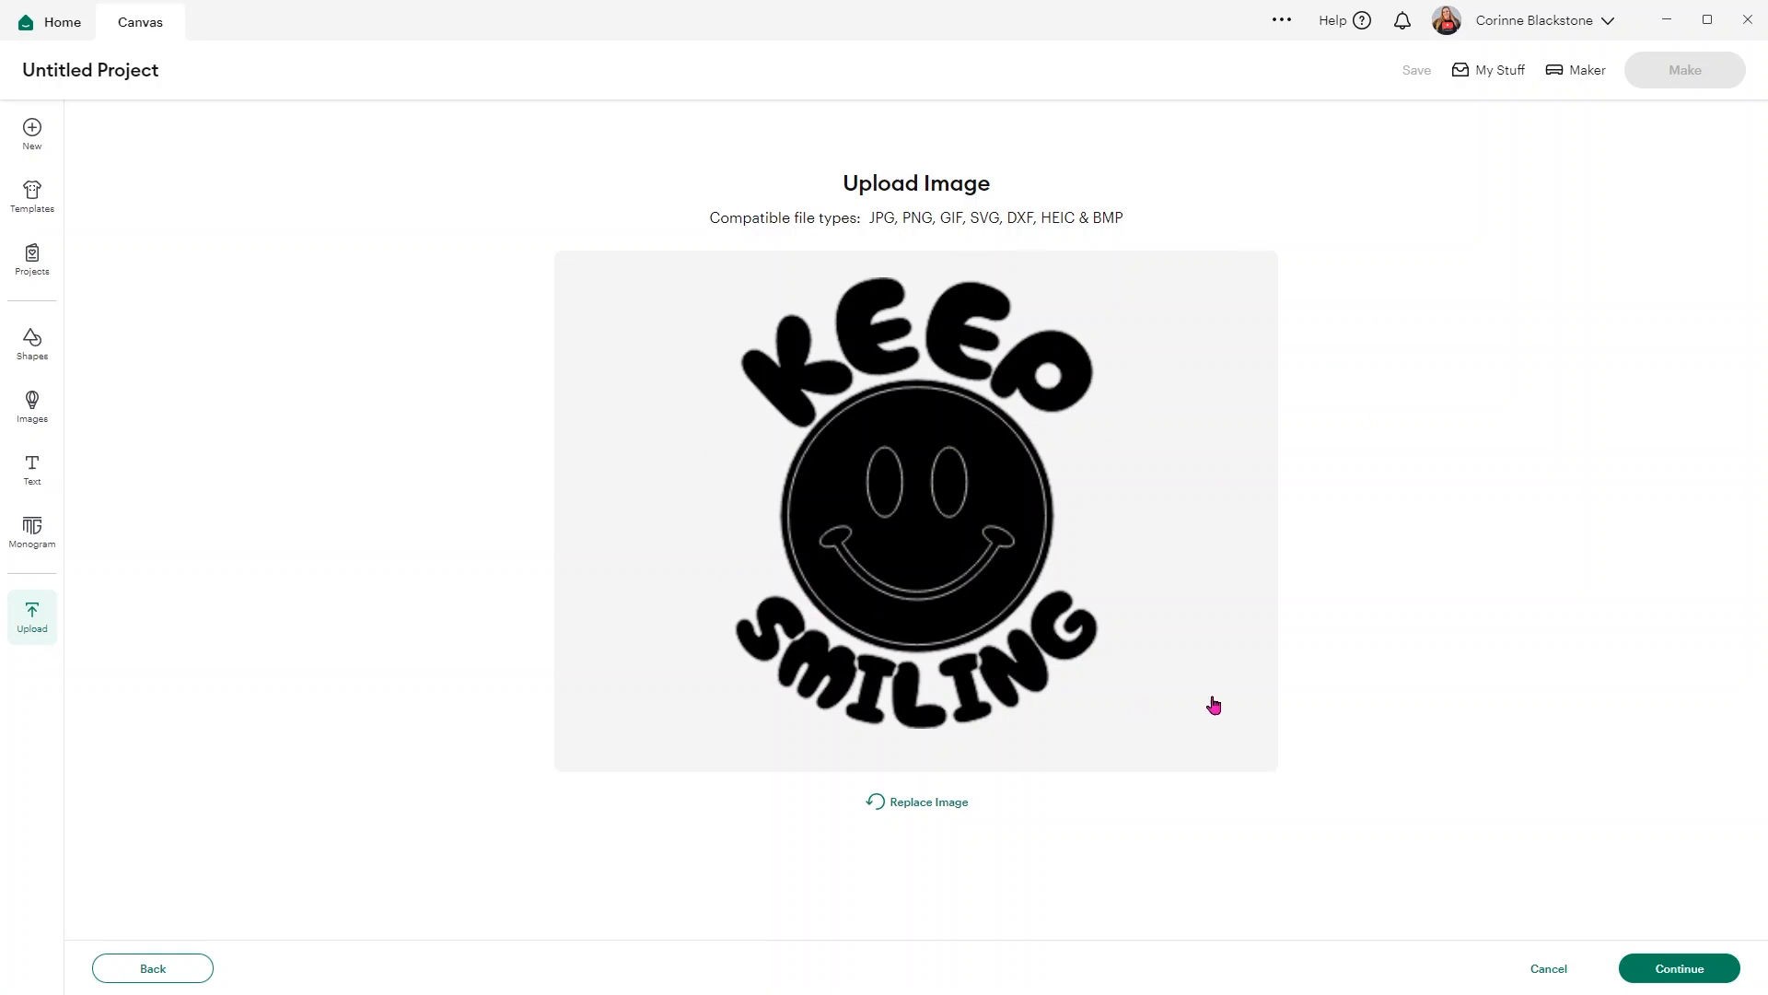
click(1651, 968)
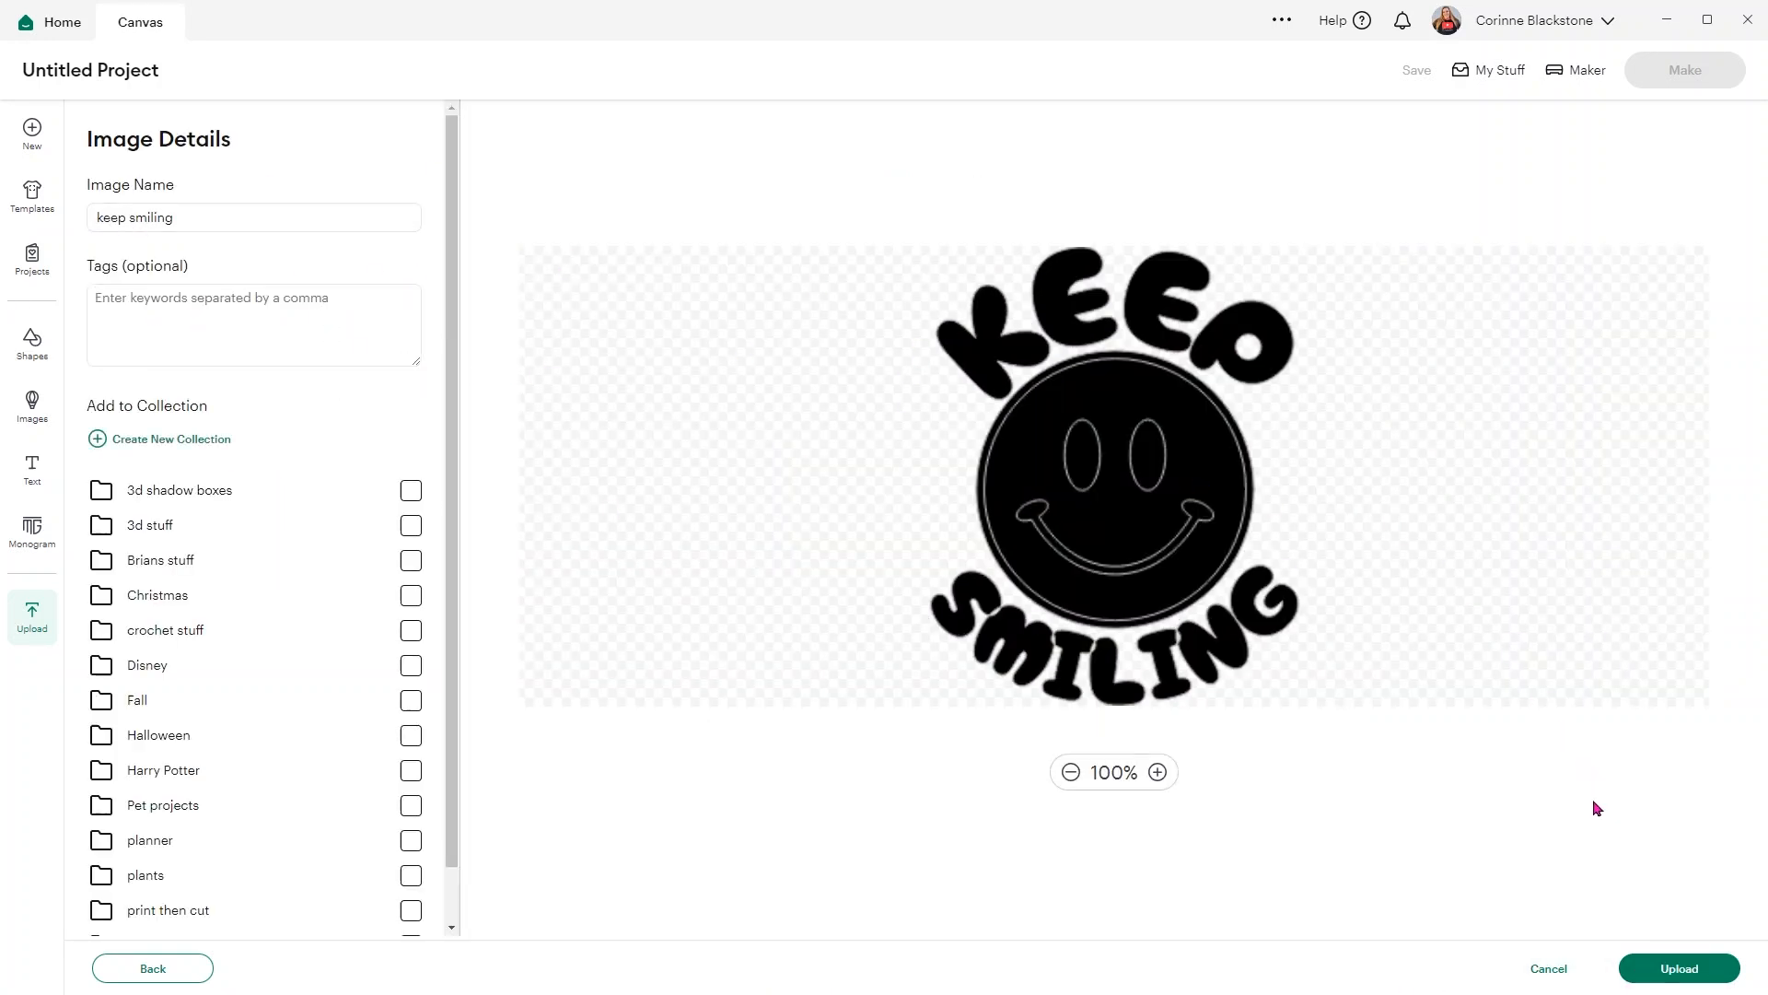
click(1668, 968)
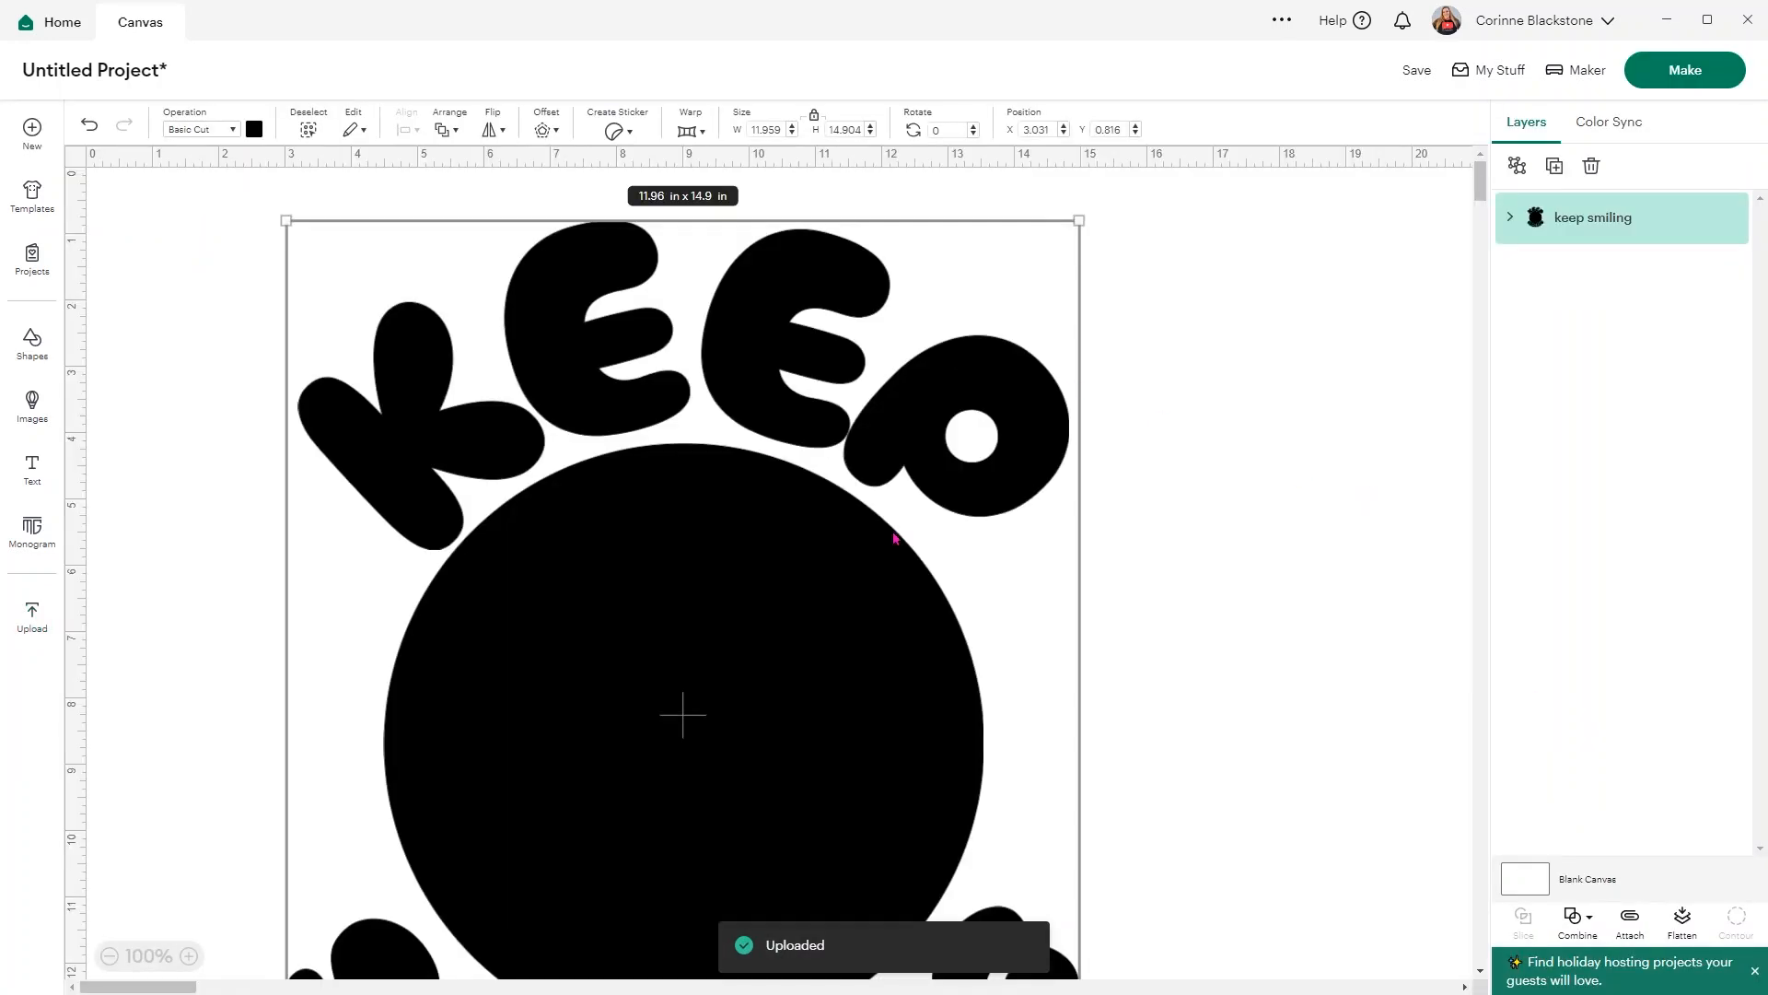
Expand the keep smiling layer group and the nested smiley face group inside it
scroll(1060, 496, down, 5)
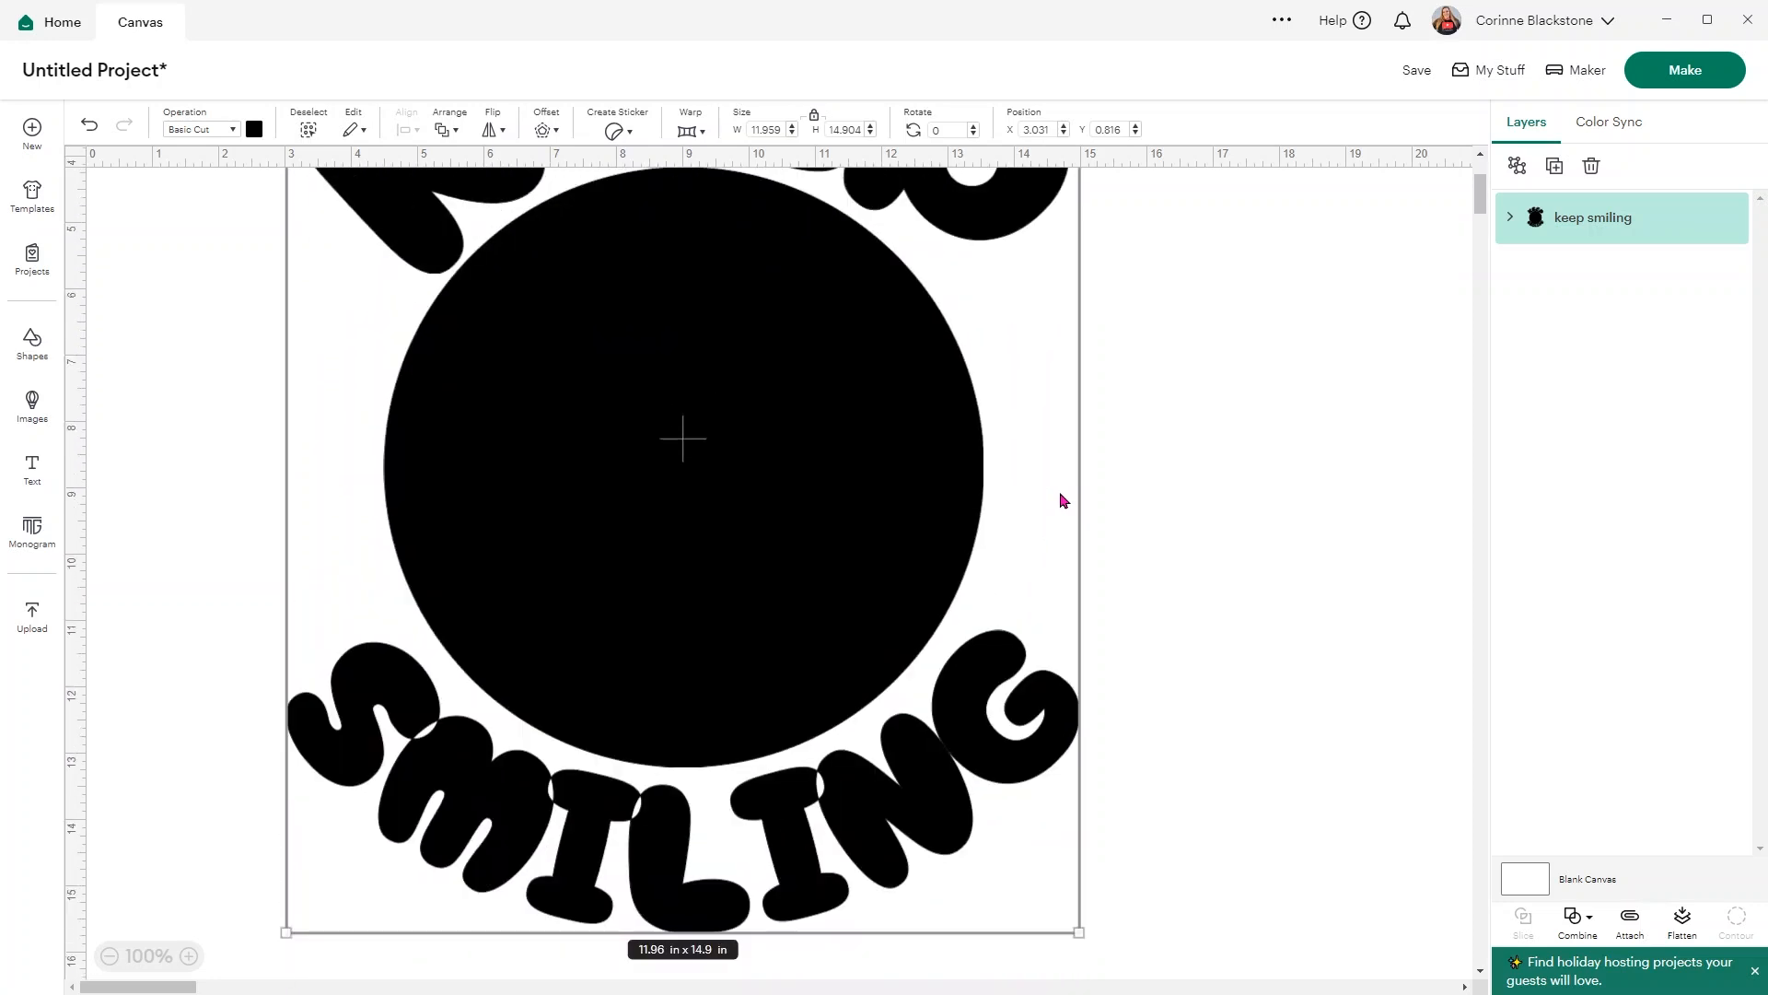
click(1508, 227)
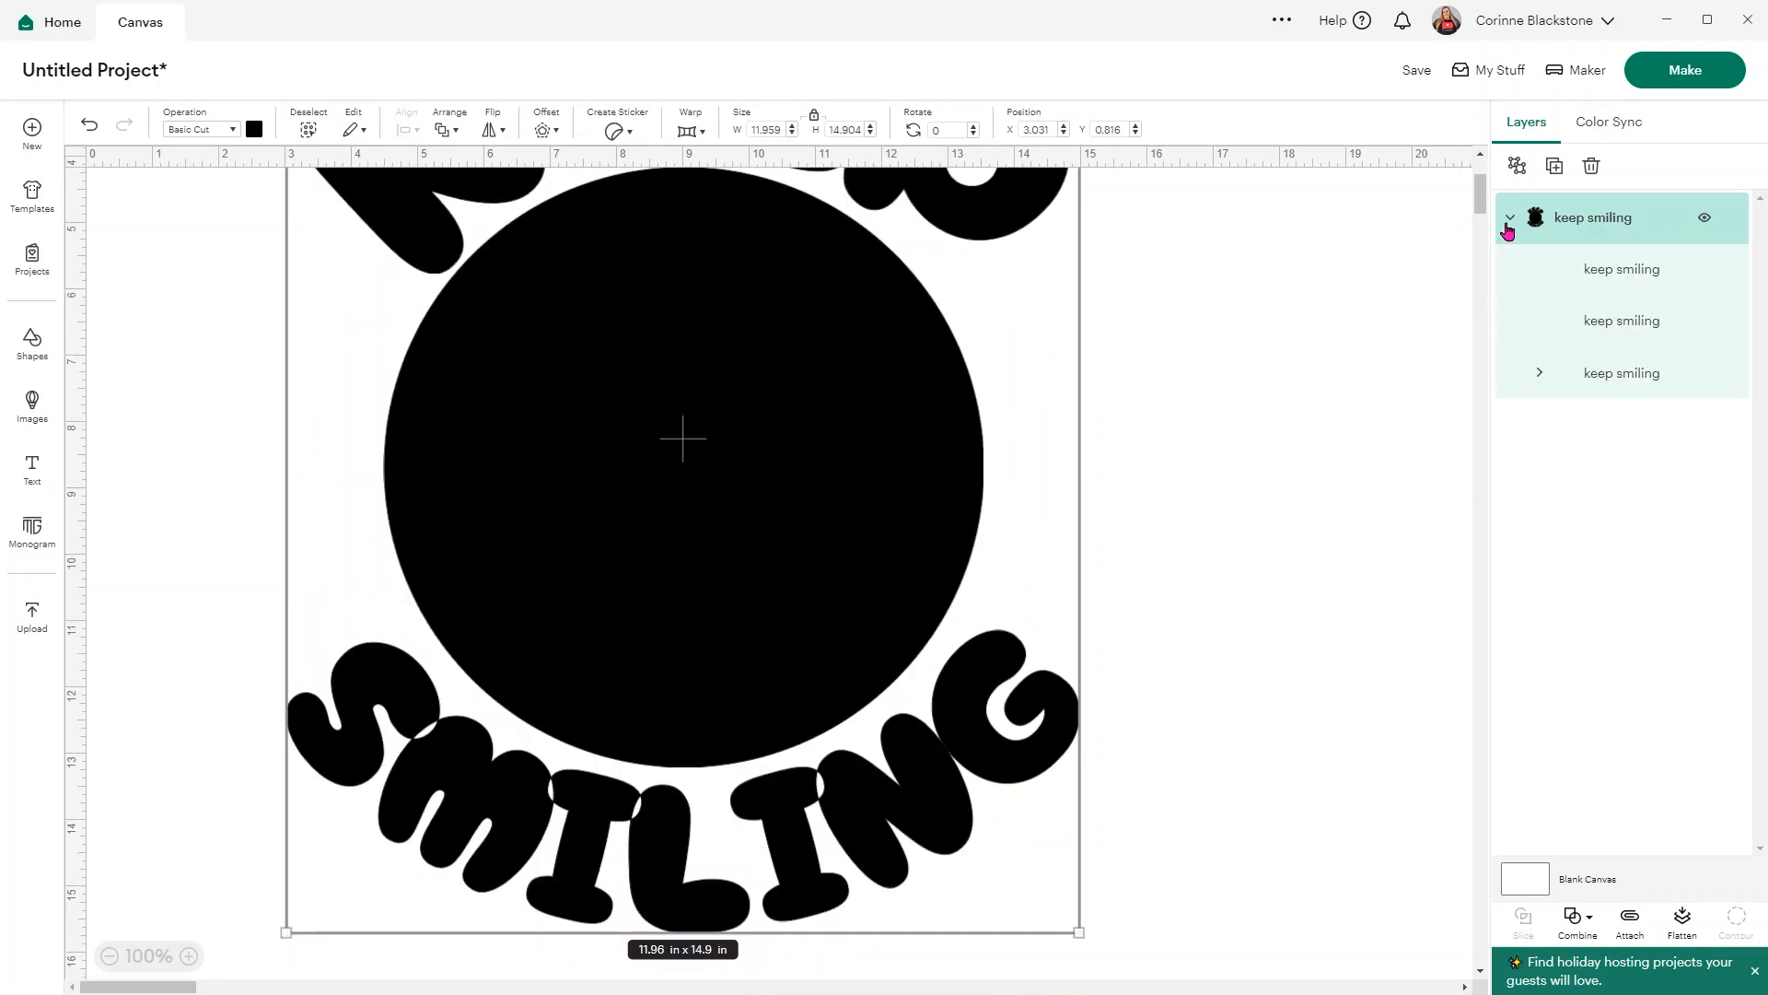
click(1532, 382)
click(1539, 374)
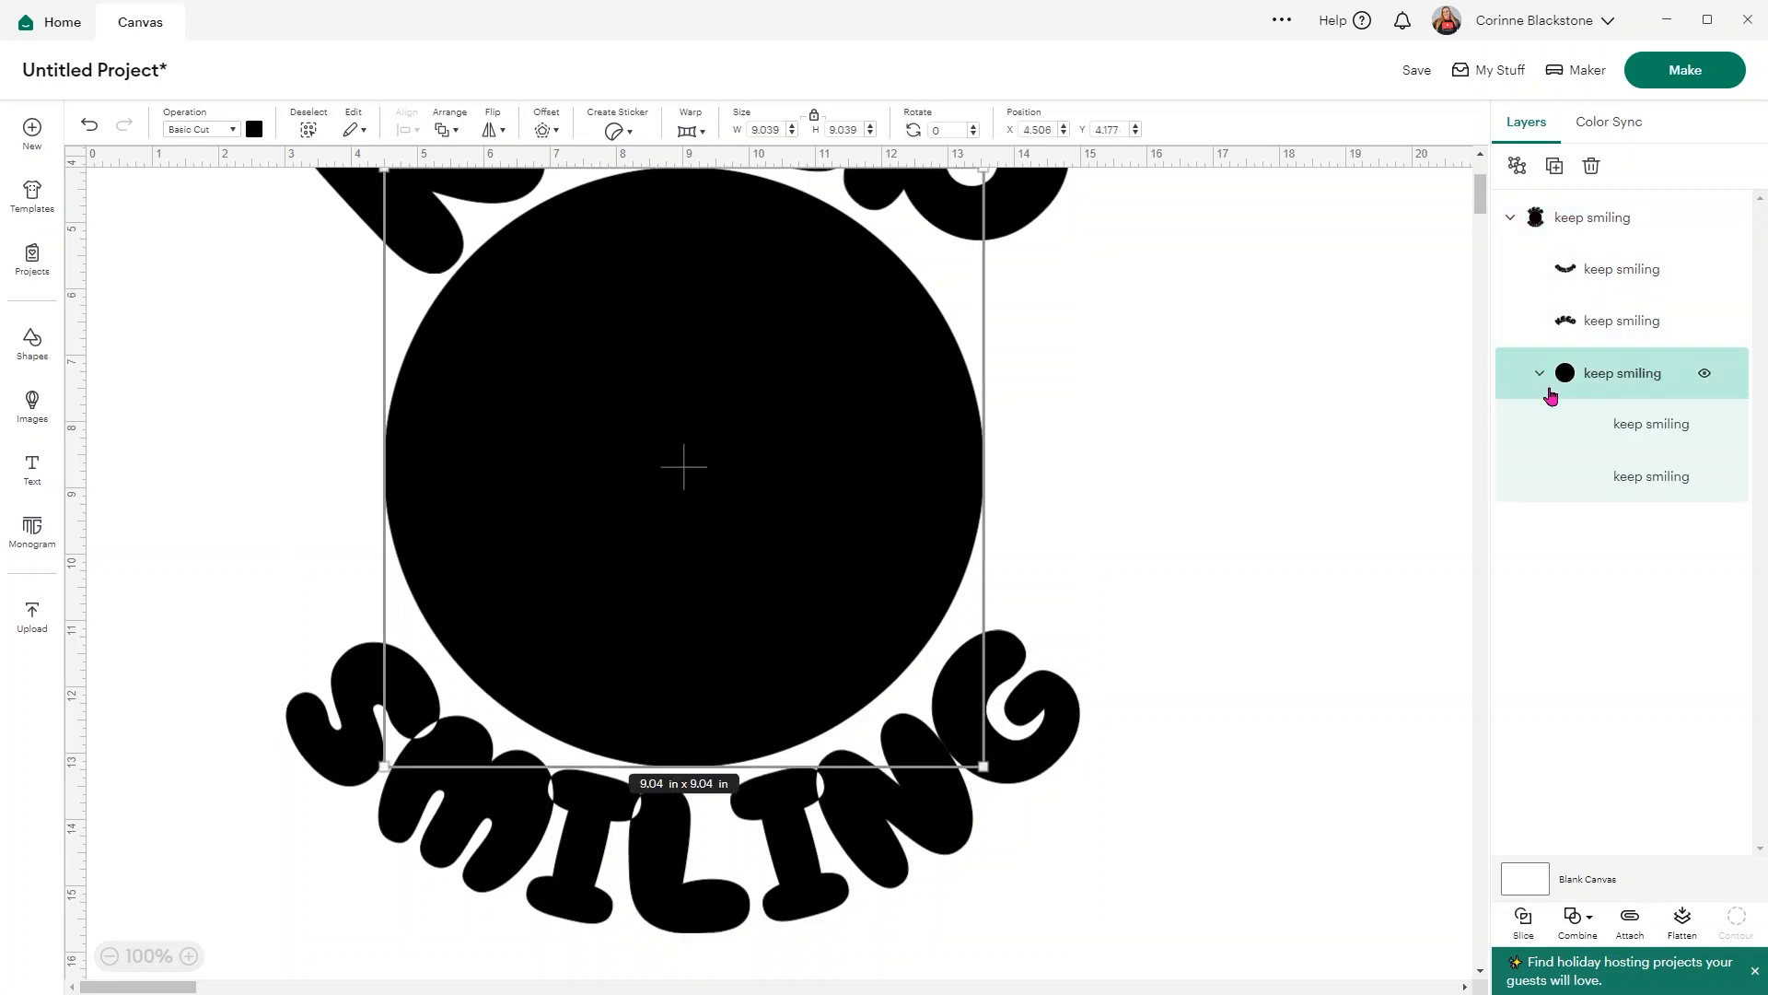
Recolour the smiley face's solid circle layer to light yellow
click(1619, 480)
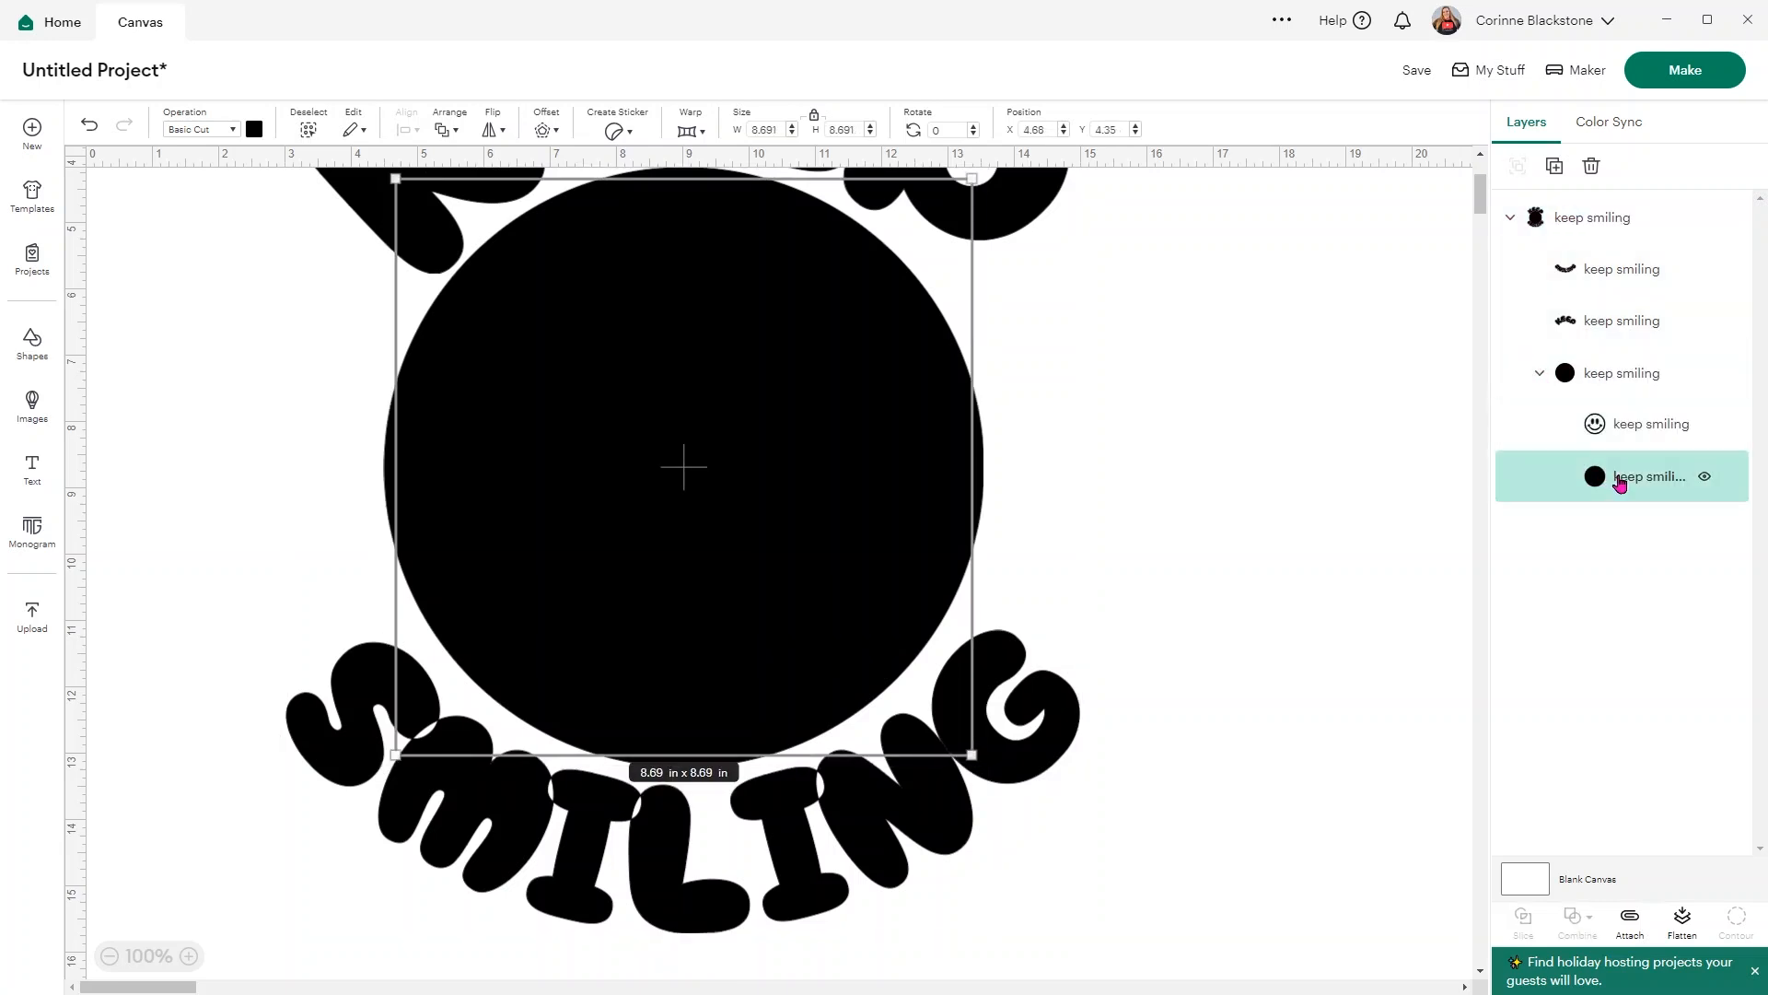
click(1627, 422)
click(1607, 481)
click(254, 129)
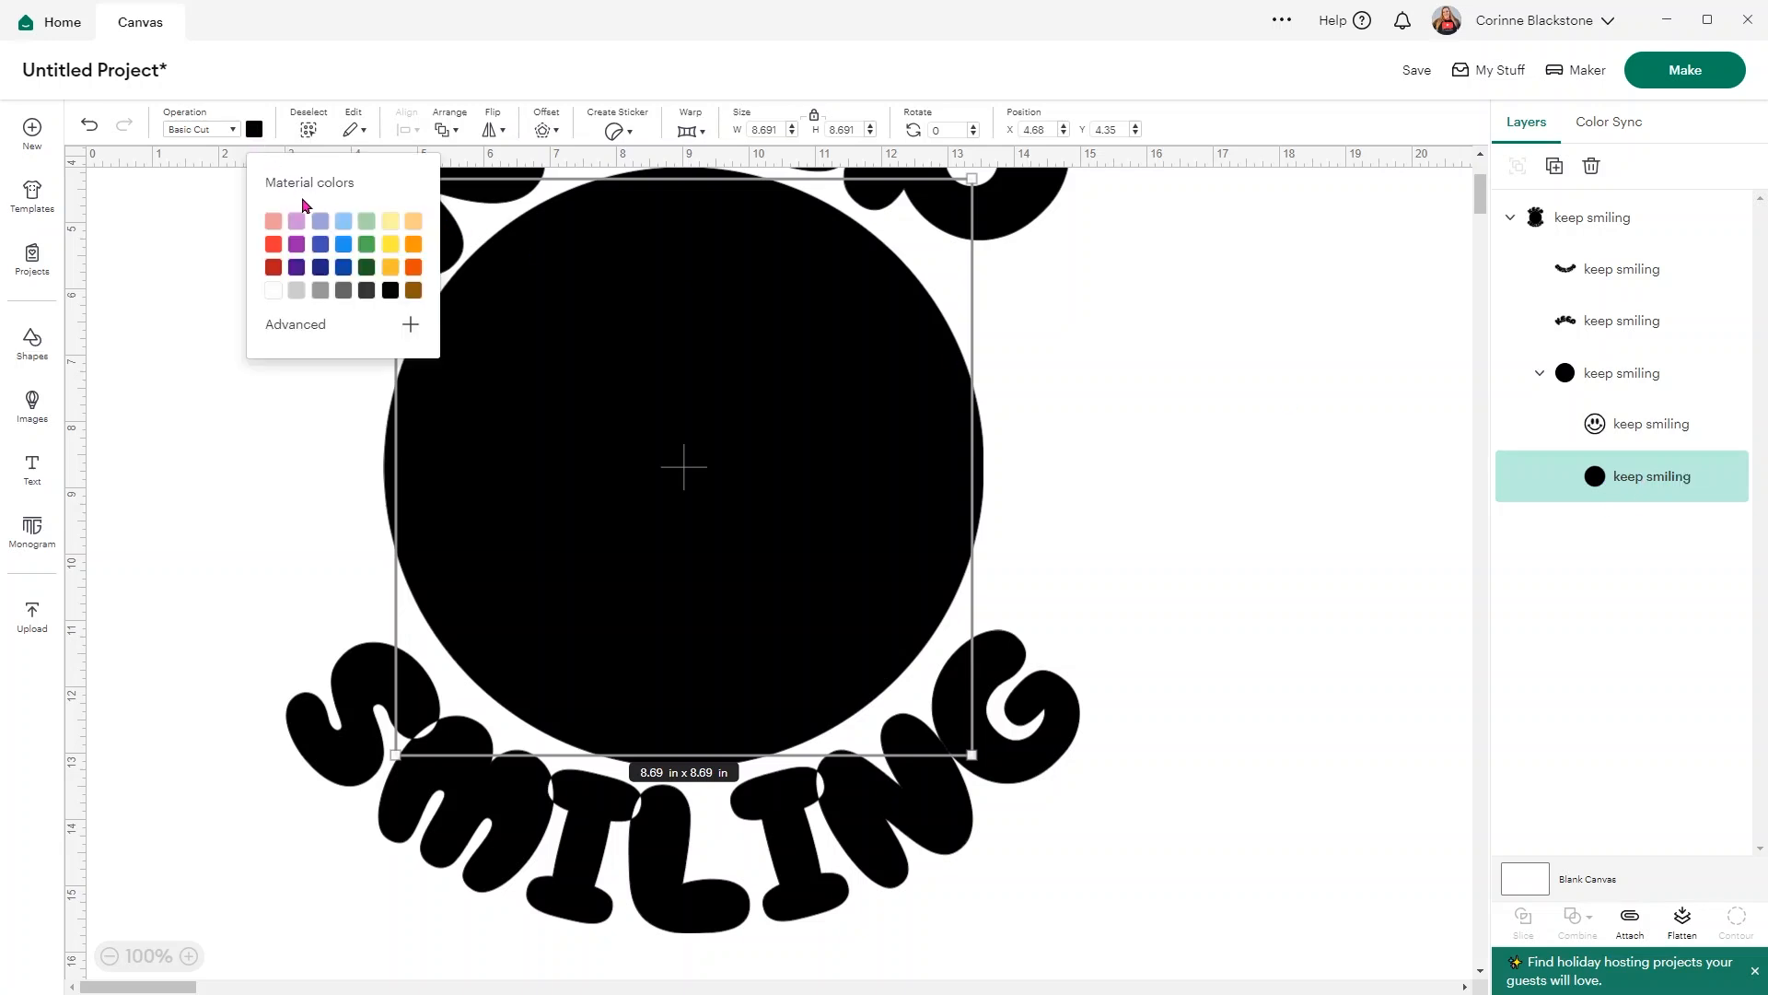
click(390, 237)
click(1162, 436)
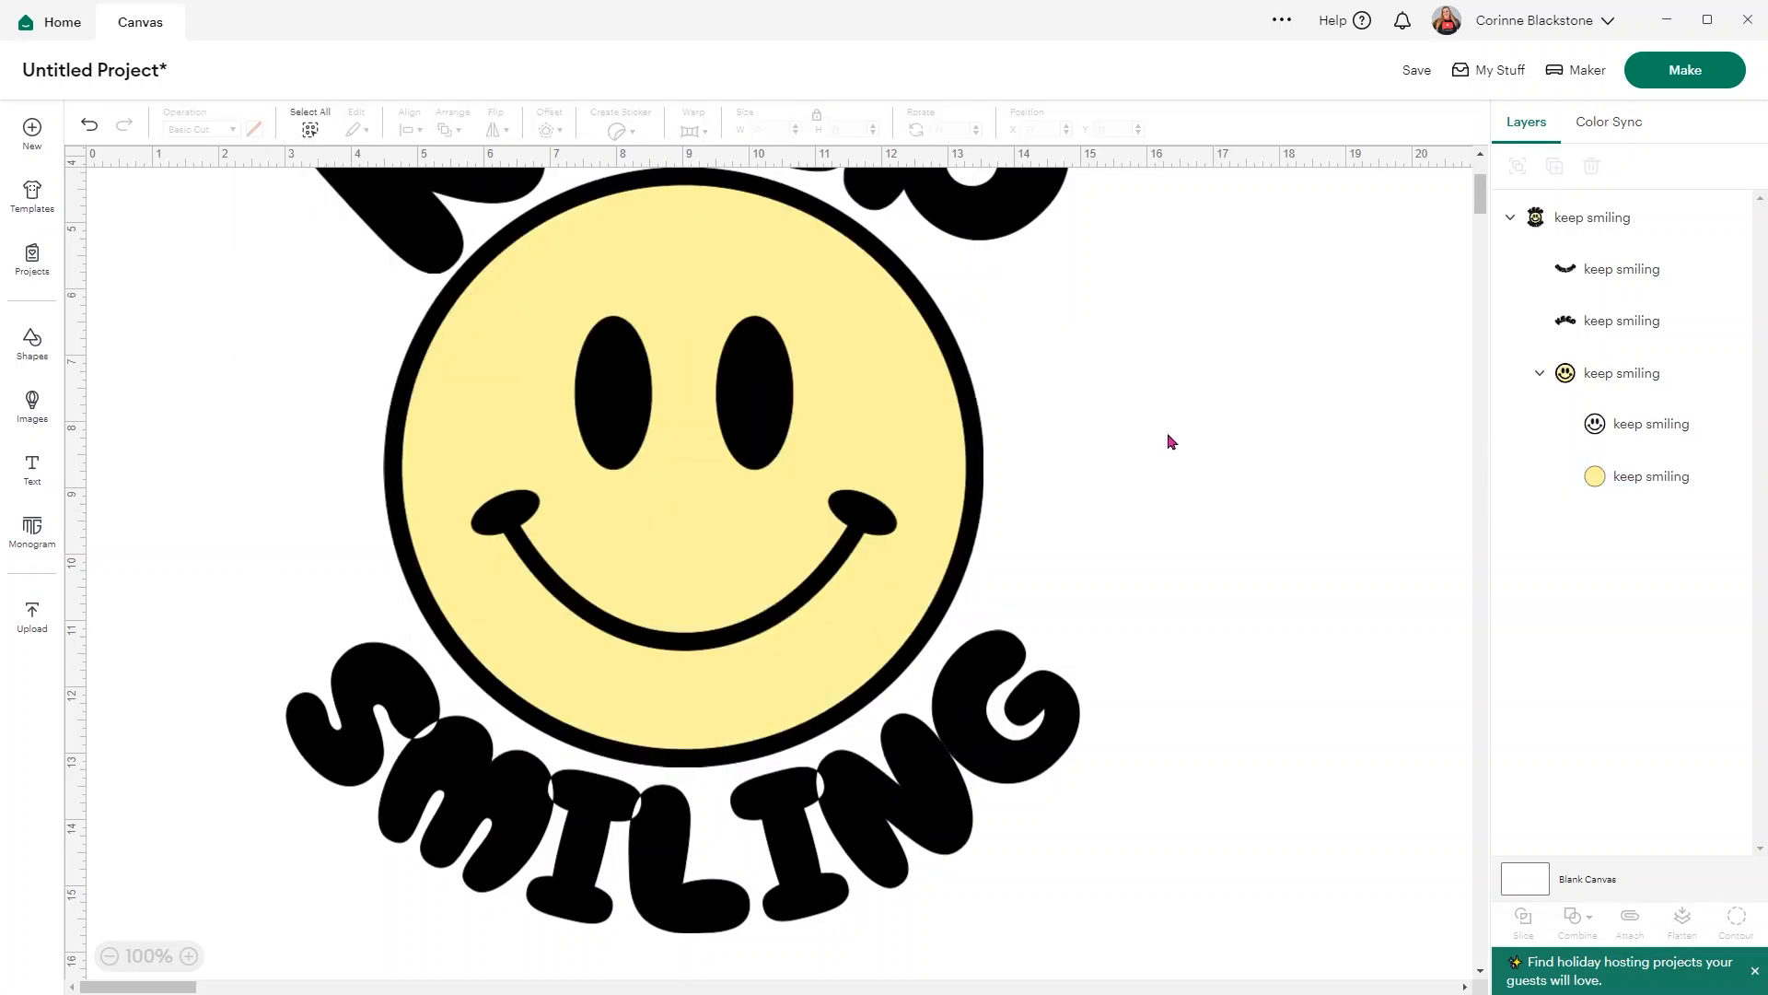
Recolour the curved SMILING text layer to light blue
click(1020, 715)
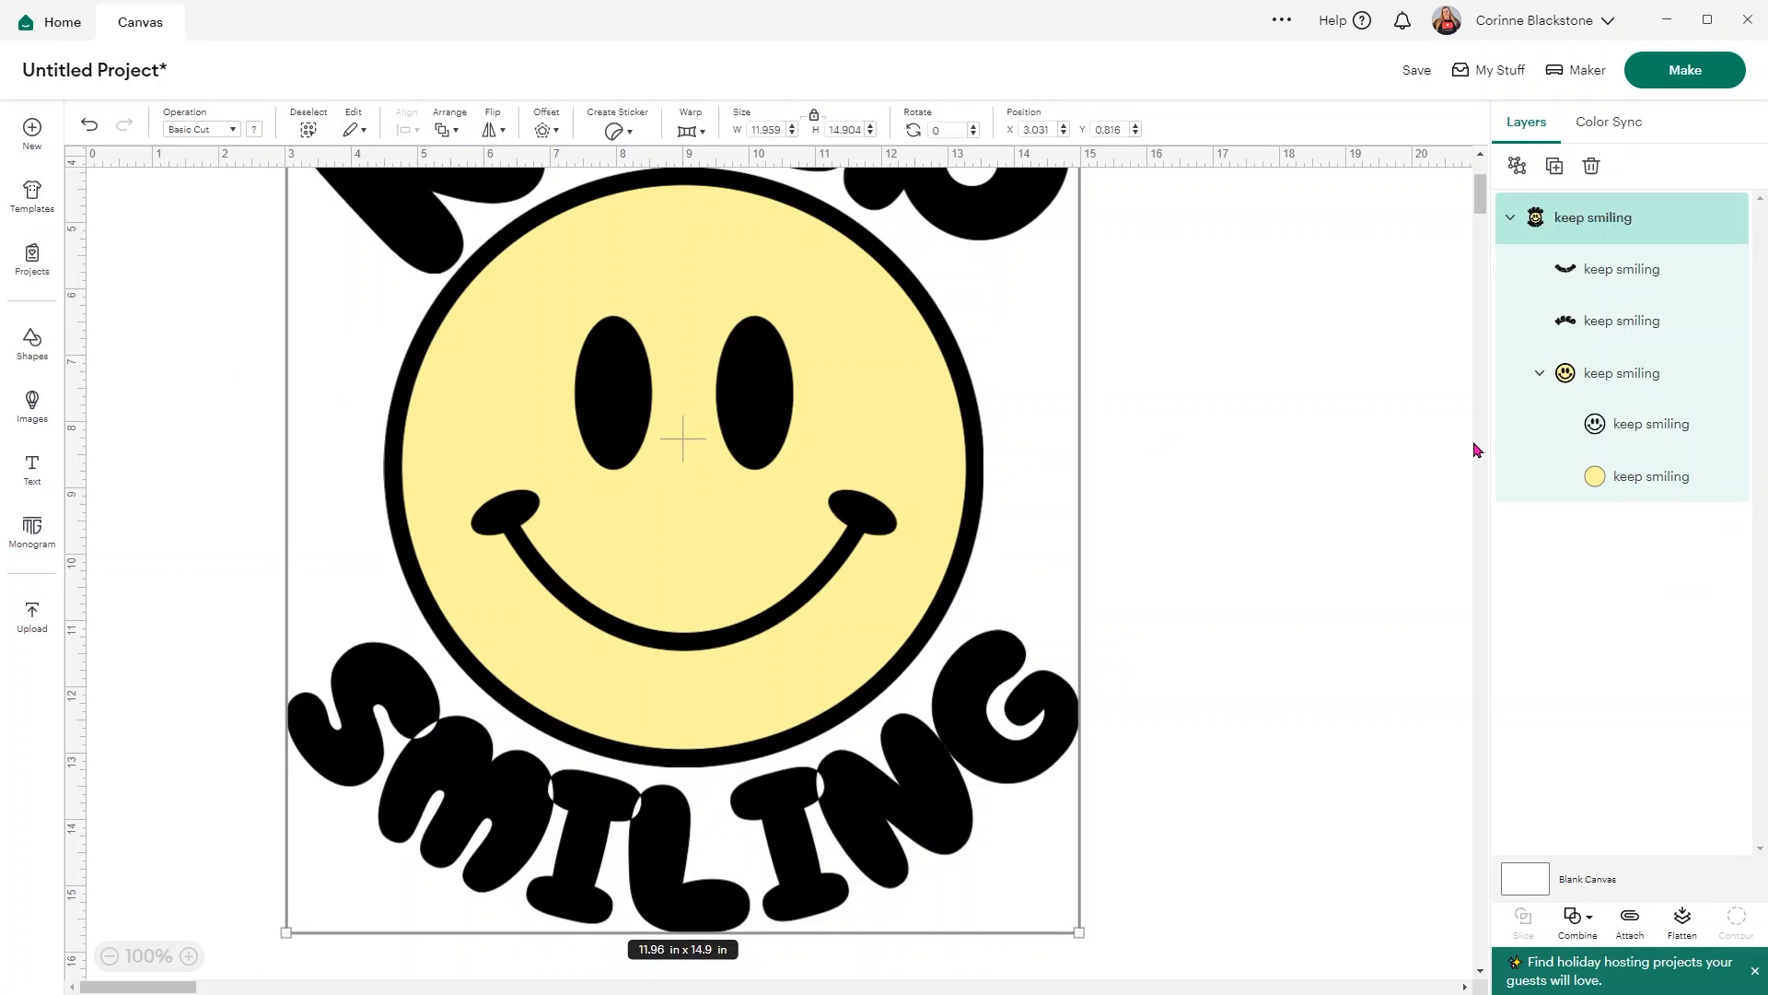
scroll(1473, 440, up, 2)
click(1616, 272)
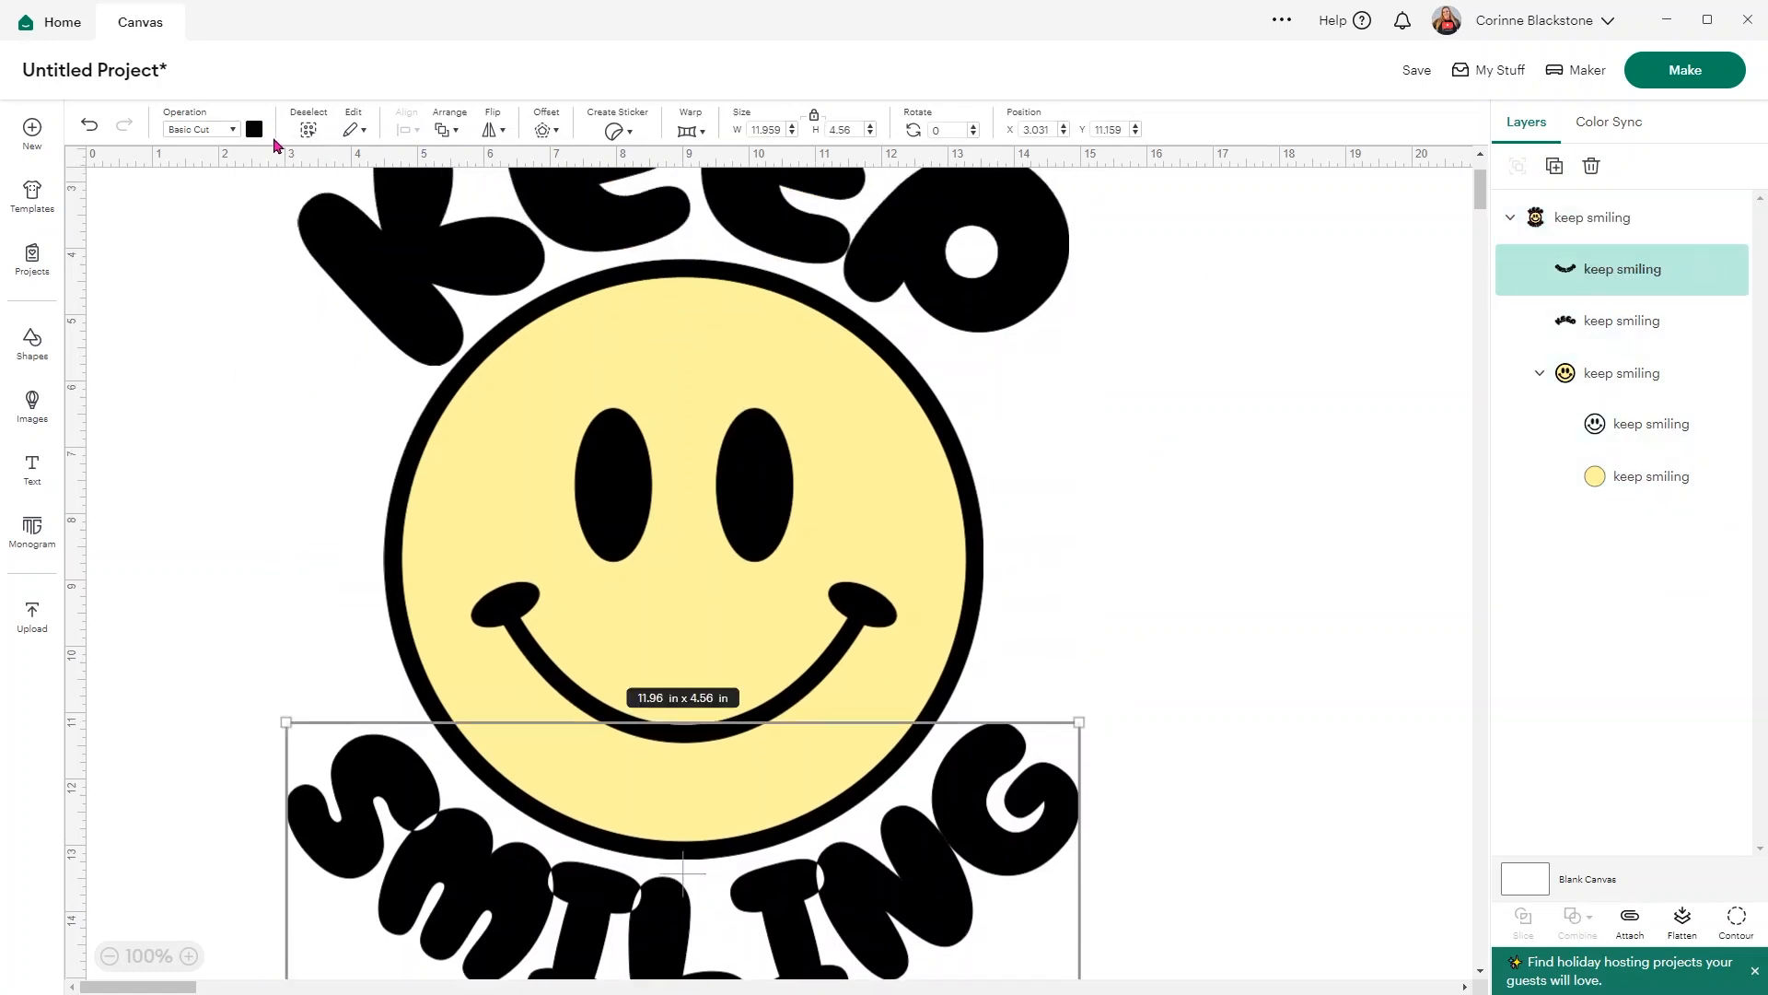
click(254, 129)
click(344, 239)
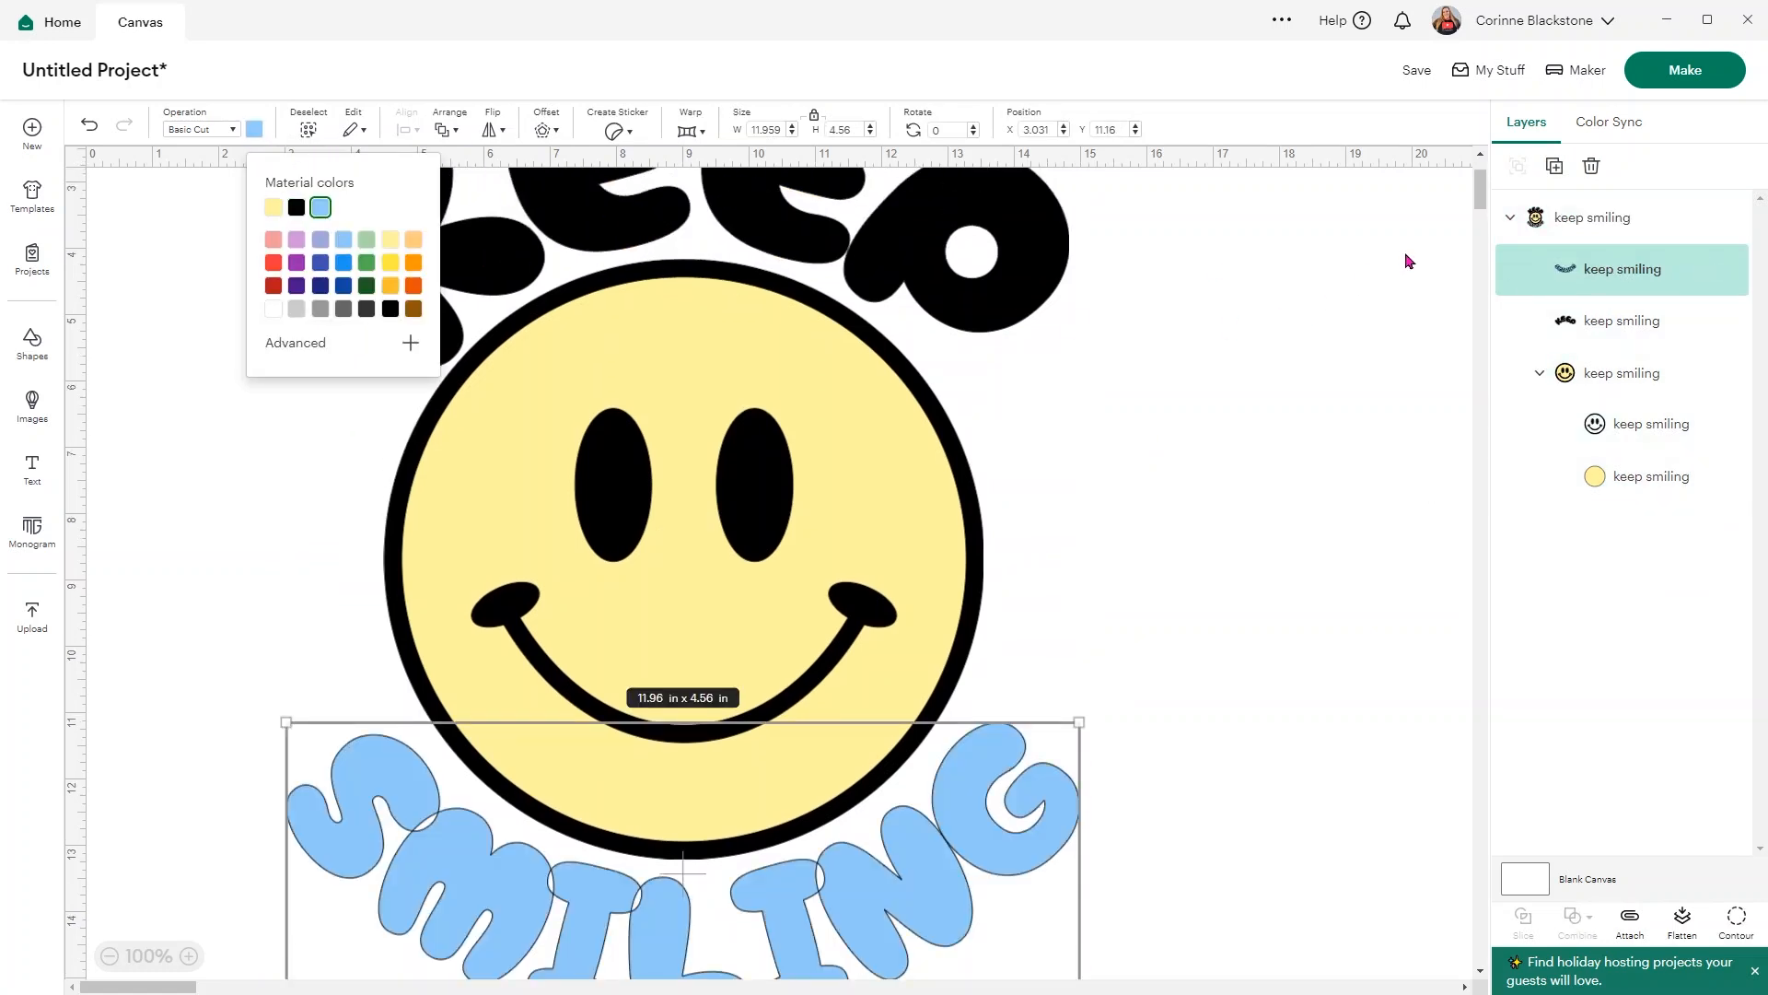
Recolour the curved KEEP text layer to the same light blue as the SMILING text
click(1524, 320)
click(254, 131)
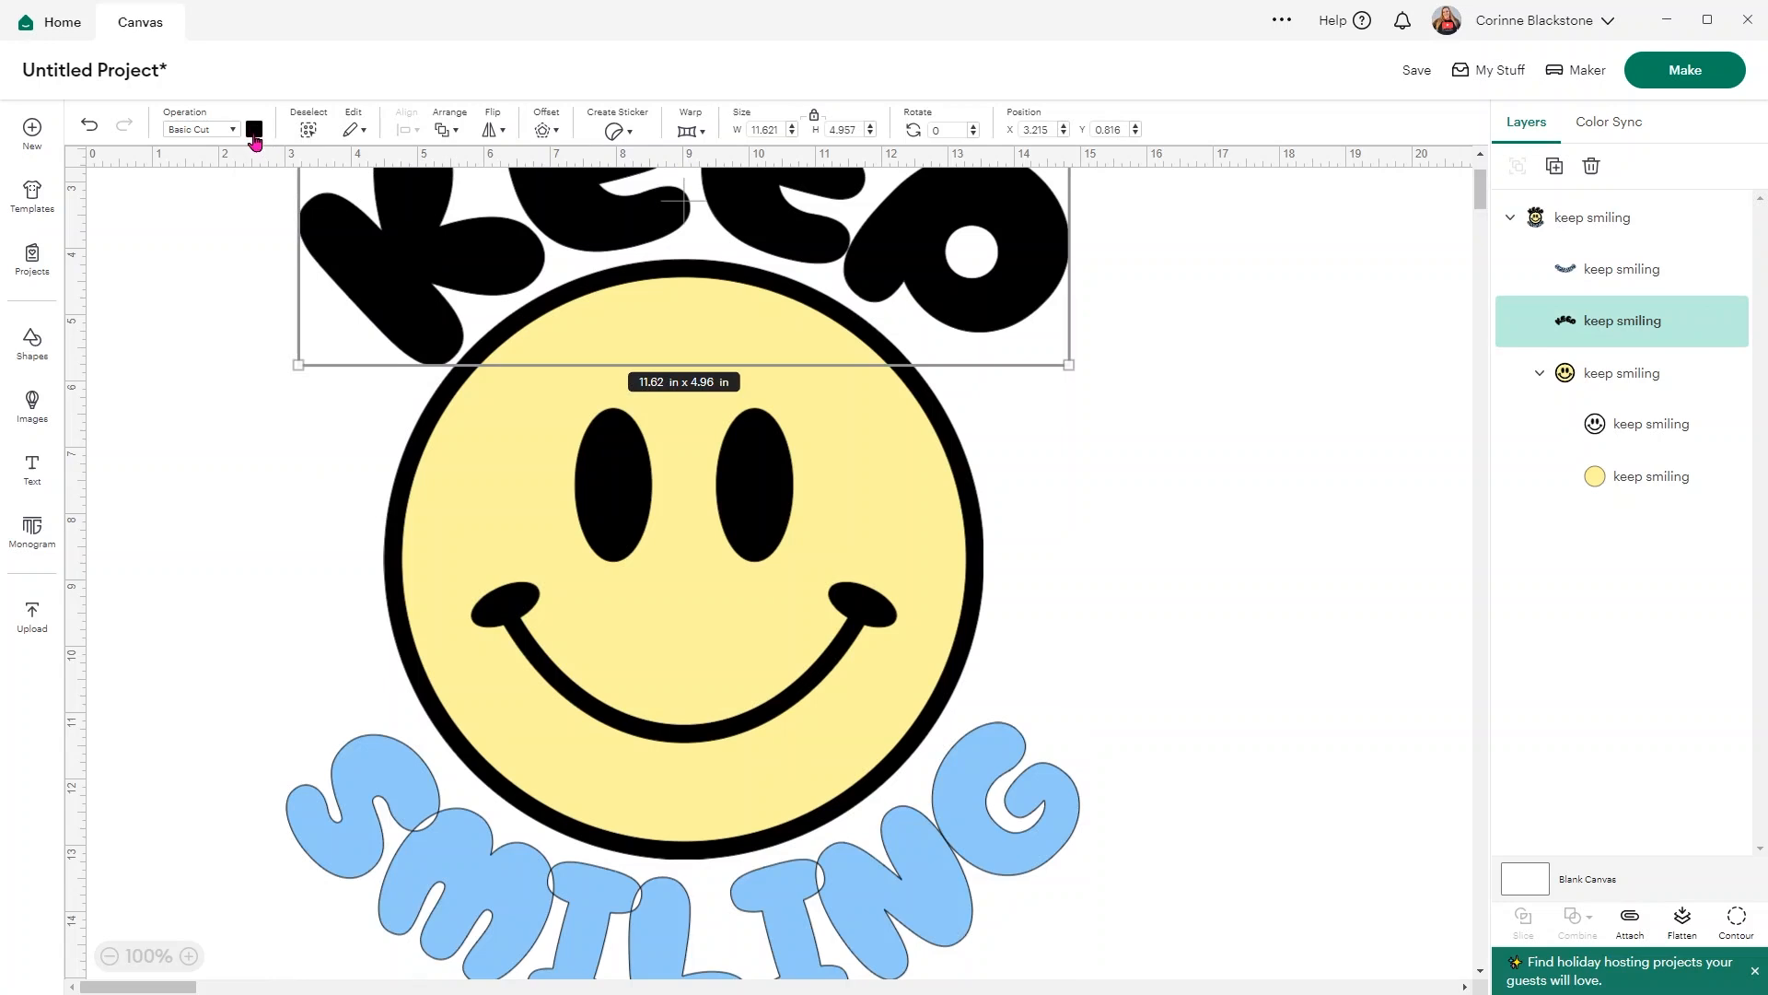
click(254, 131)
click(321, 208)
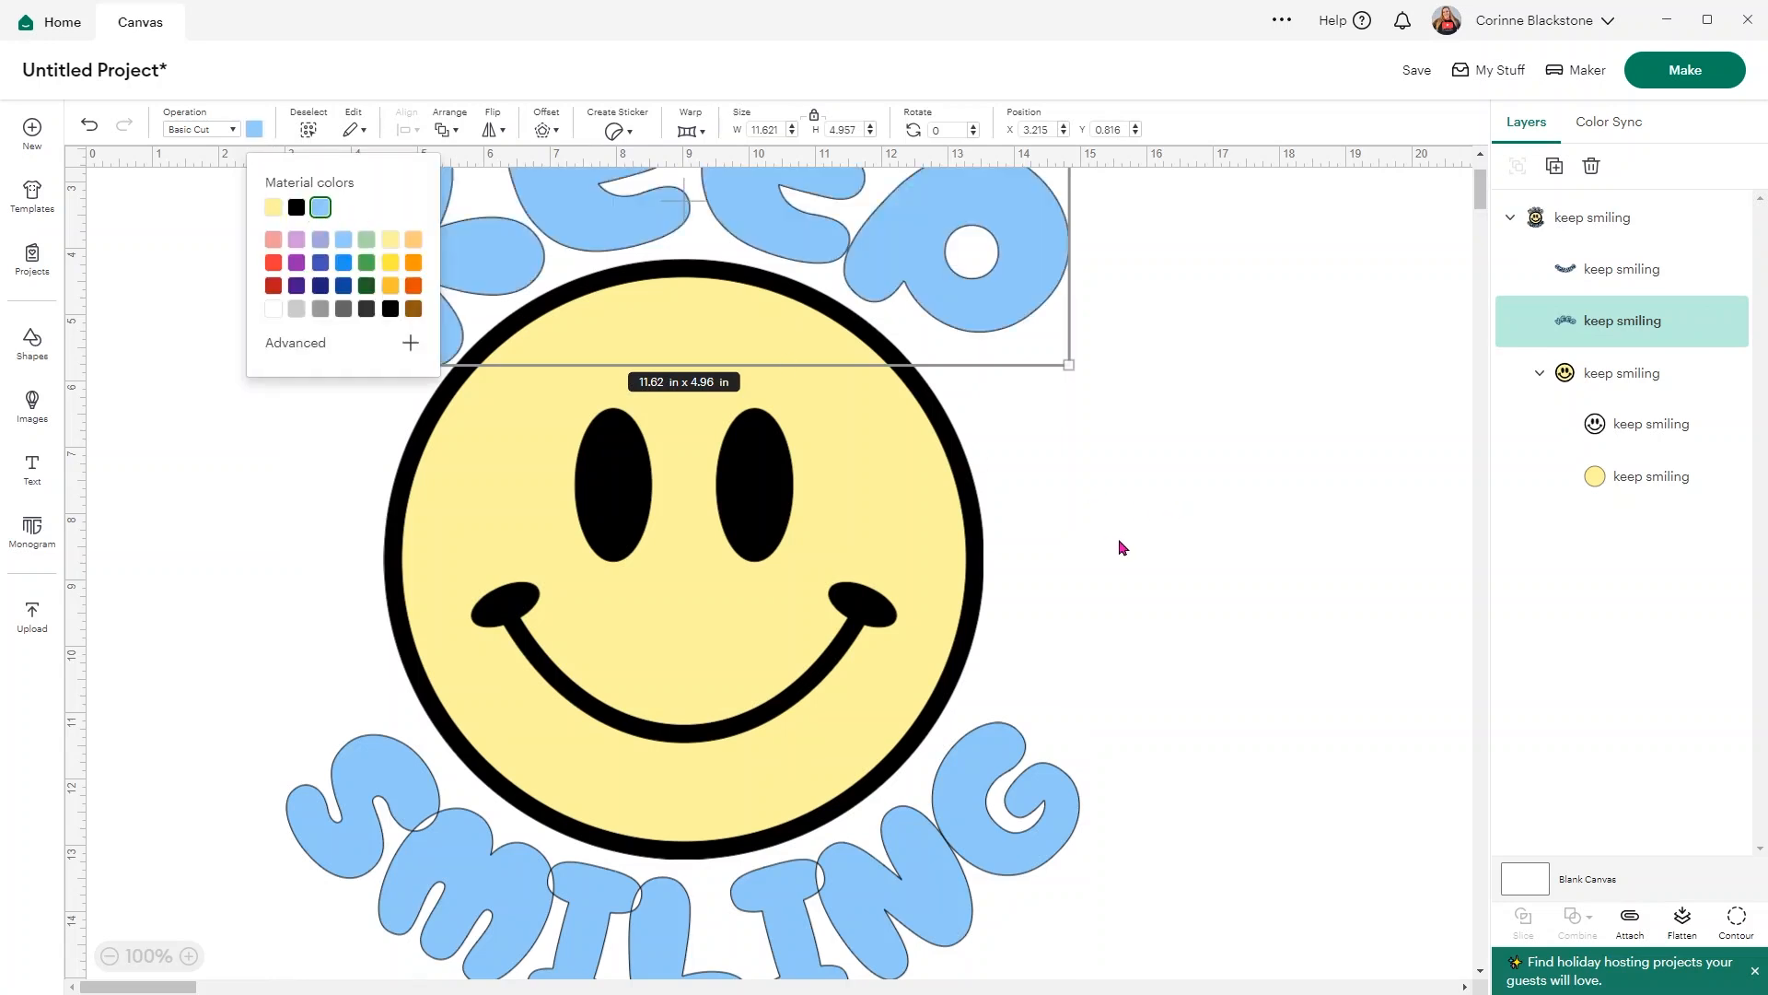
scroll(1118, 538, down, 3)
click(1109, 540)
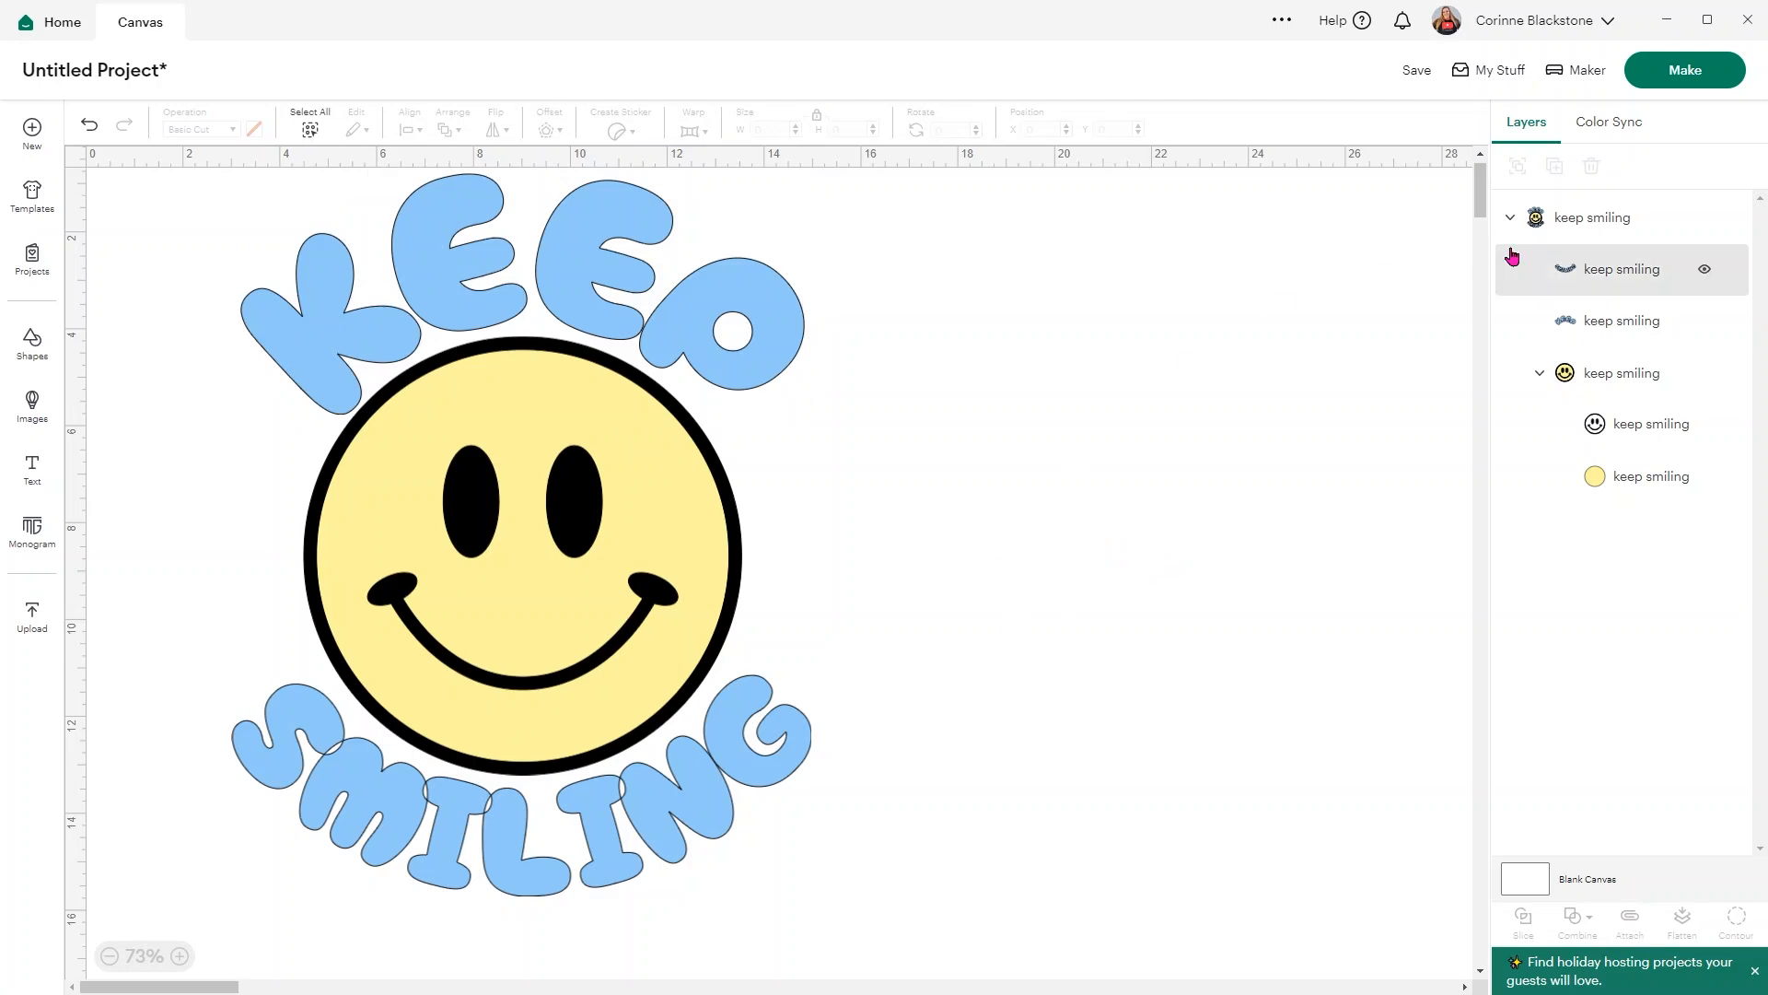
Ungroup the whole keep smiling design and the nested smiley face group so every layer is separate
drag(692, 298, 811, 334)
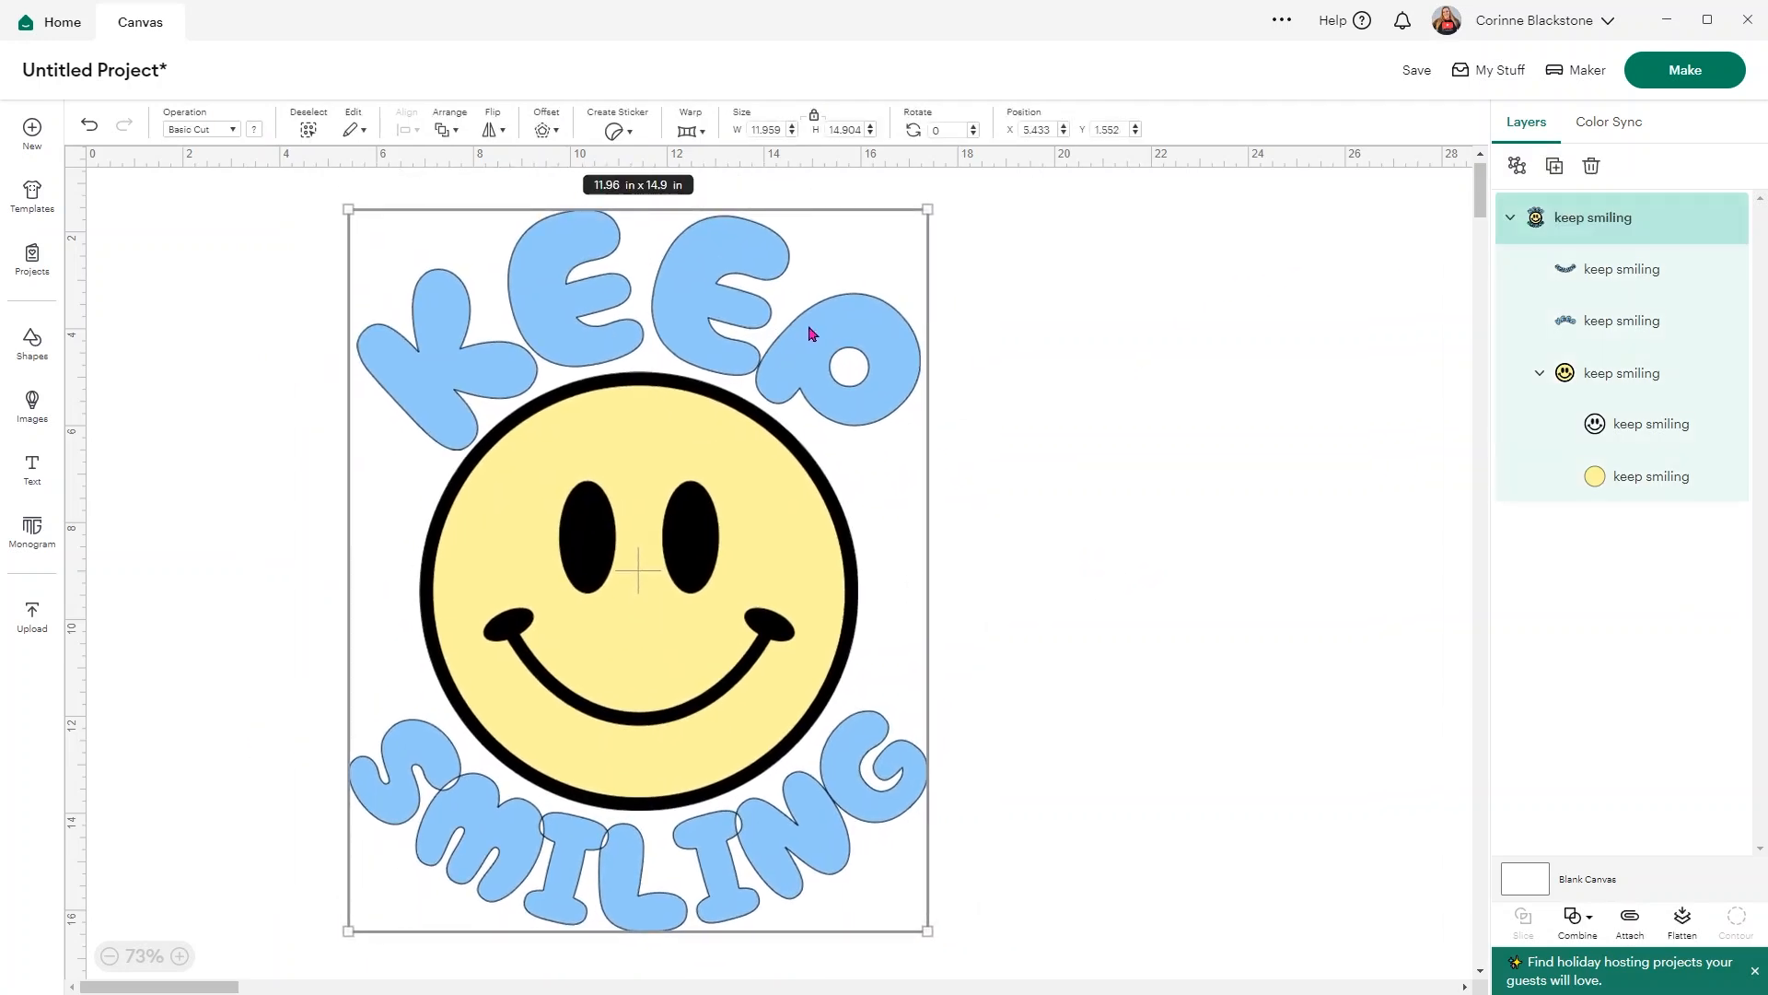
click(1517, 165)
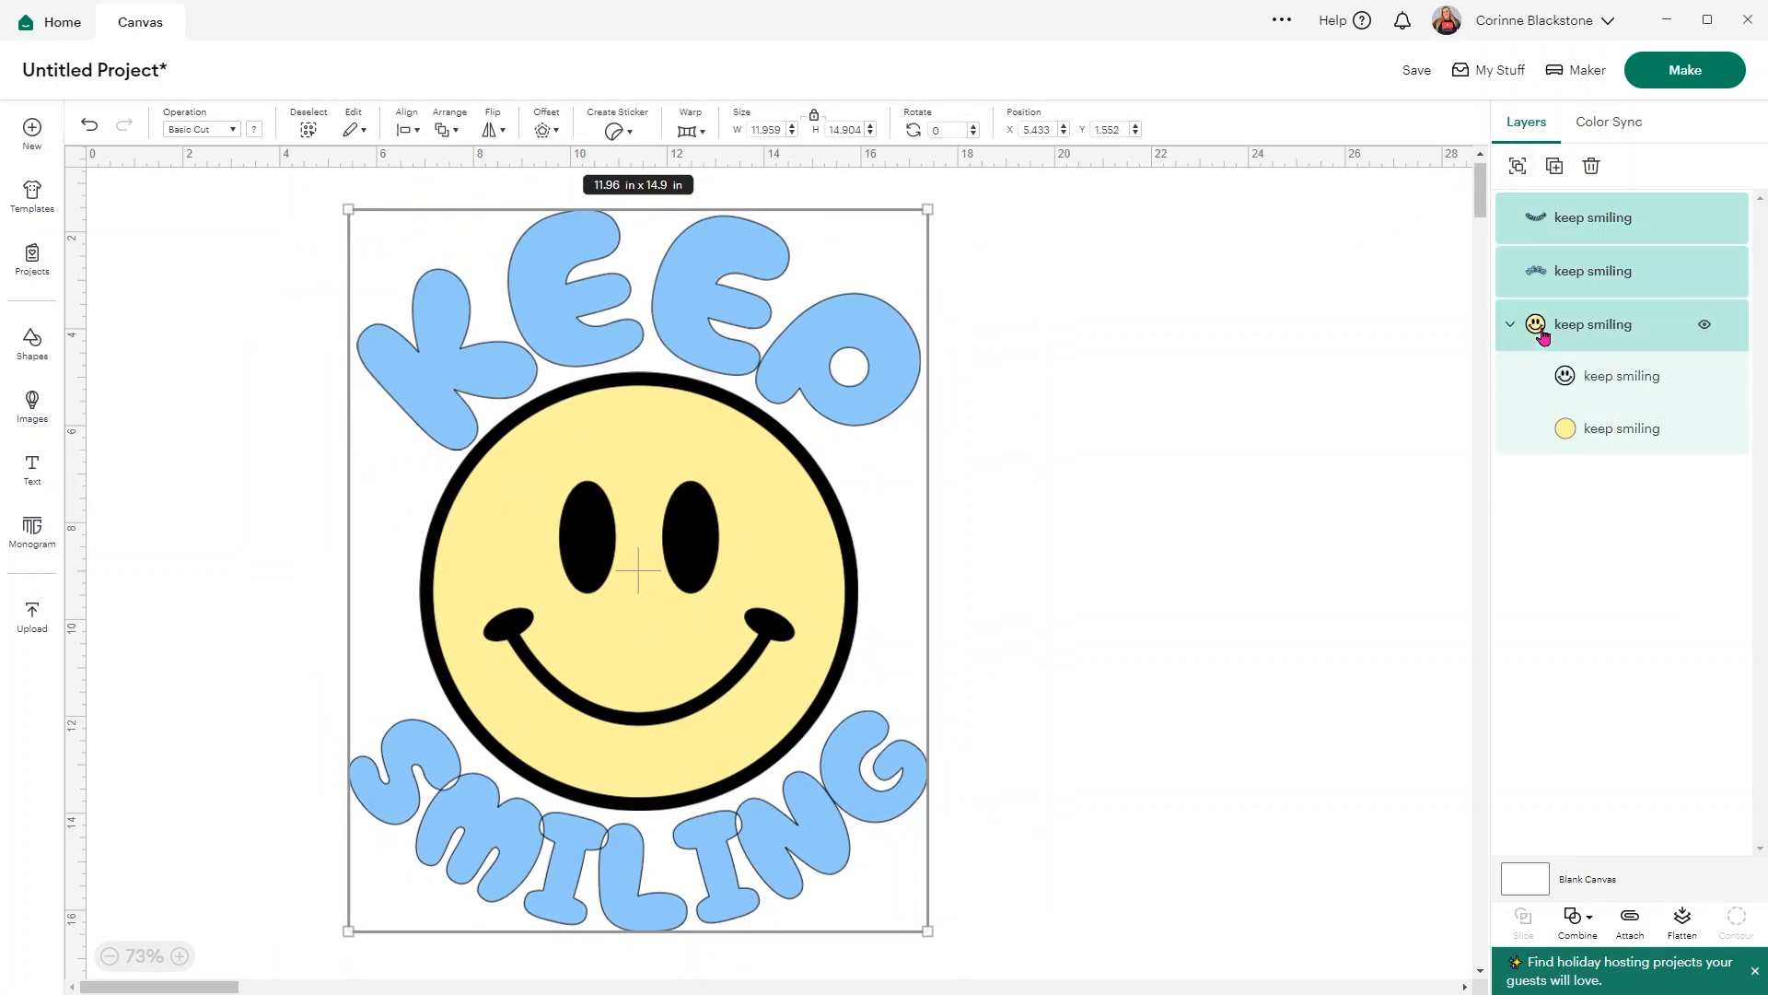
click(1548, 334)
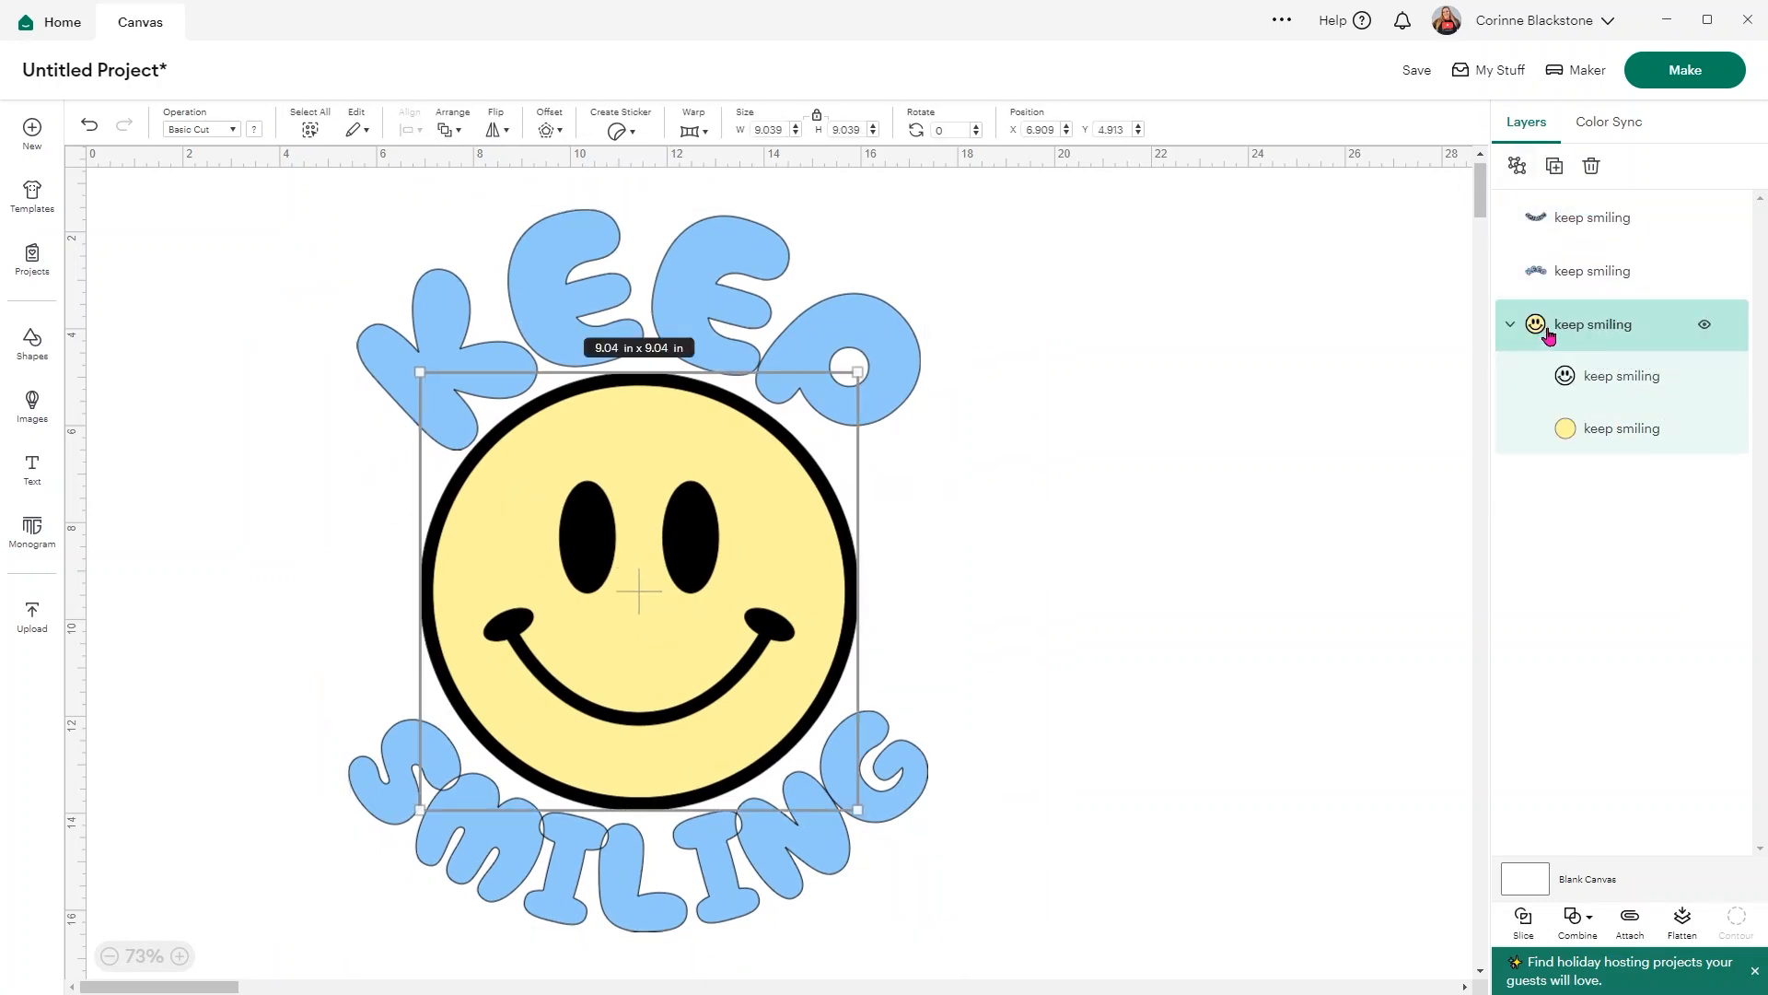
click(1516, 175)
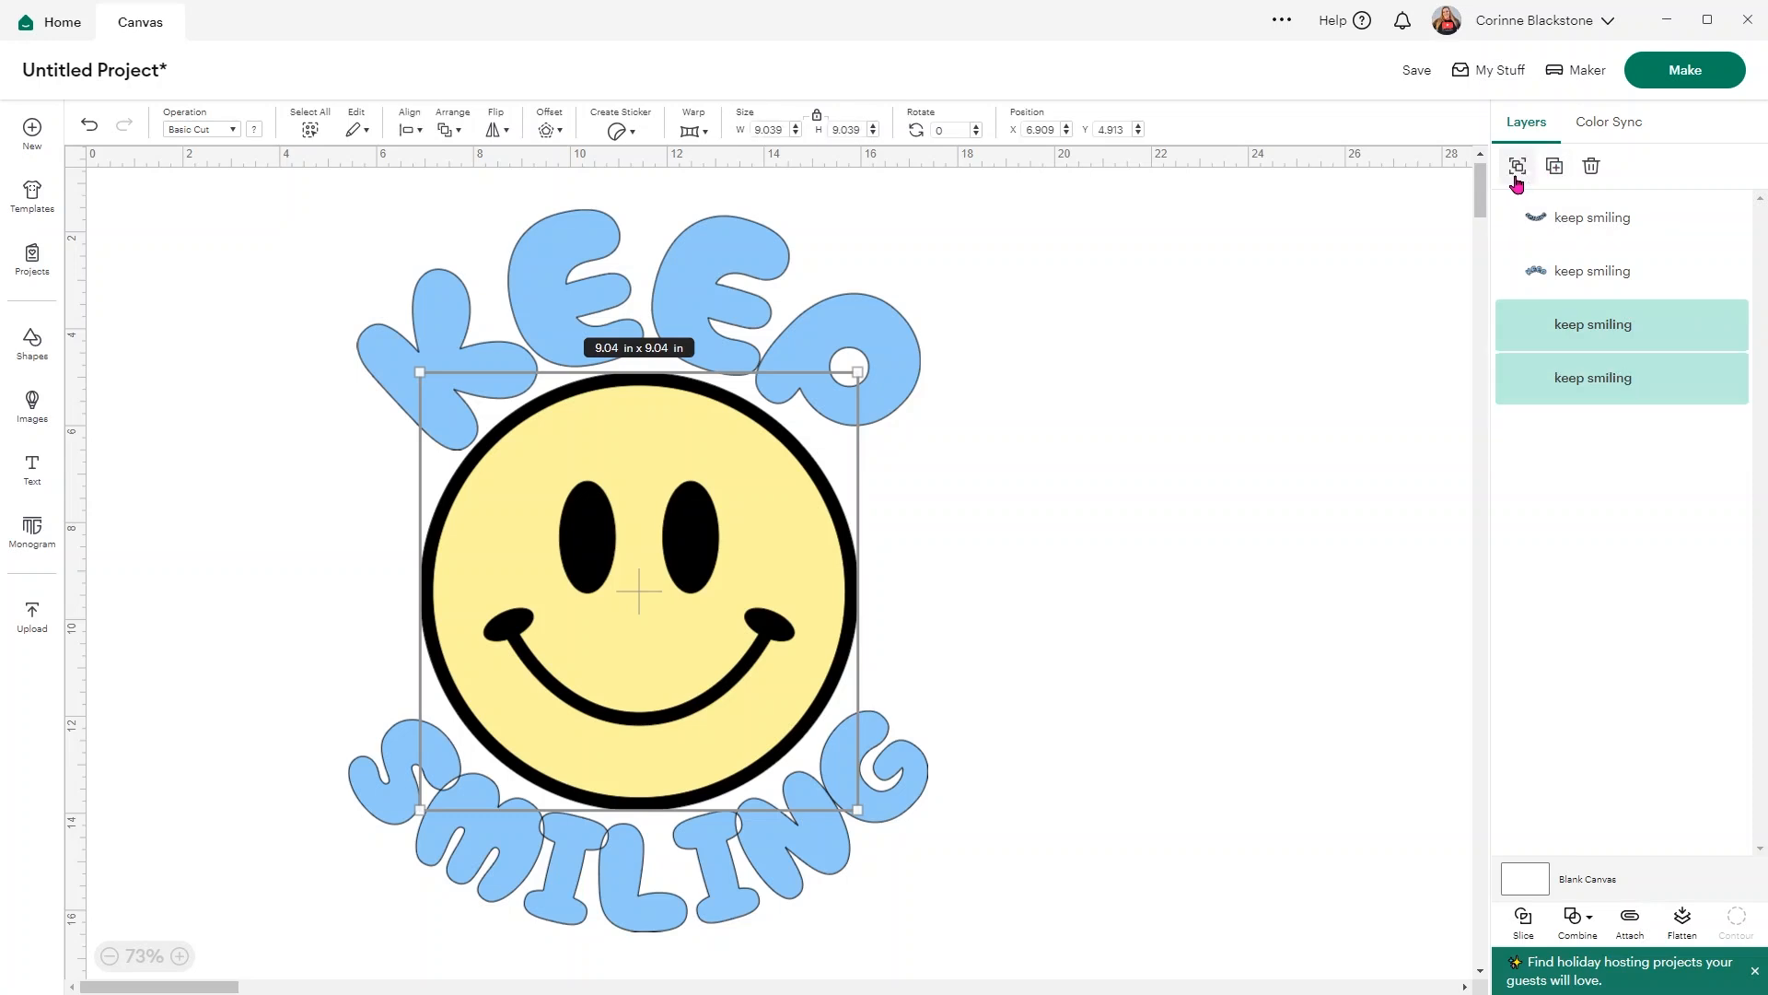
click(1123, 404)
Move the black smiley outline off the yellow circle and hide the KEEP and SMILING text layers
drag(707, 560, 1202, 461)
drag(680, 487, 631, 577)
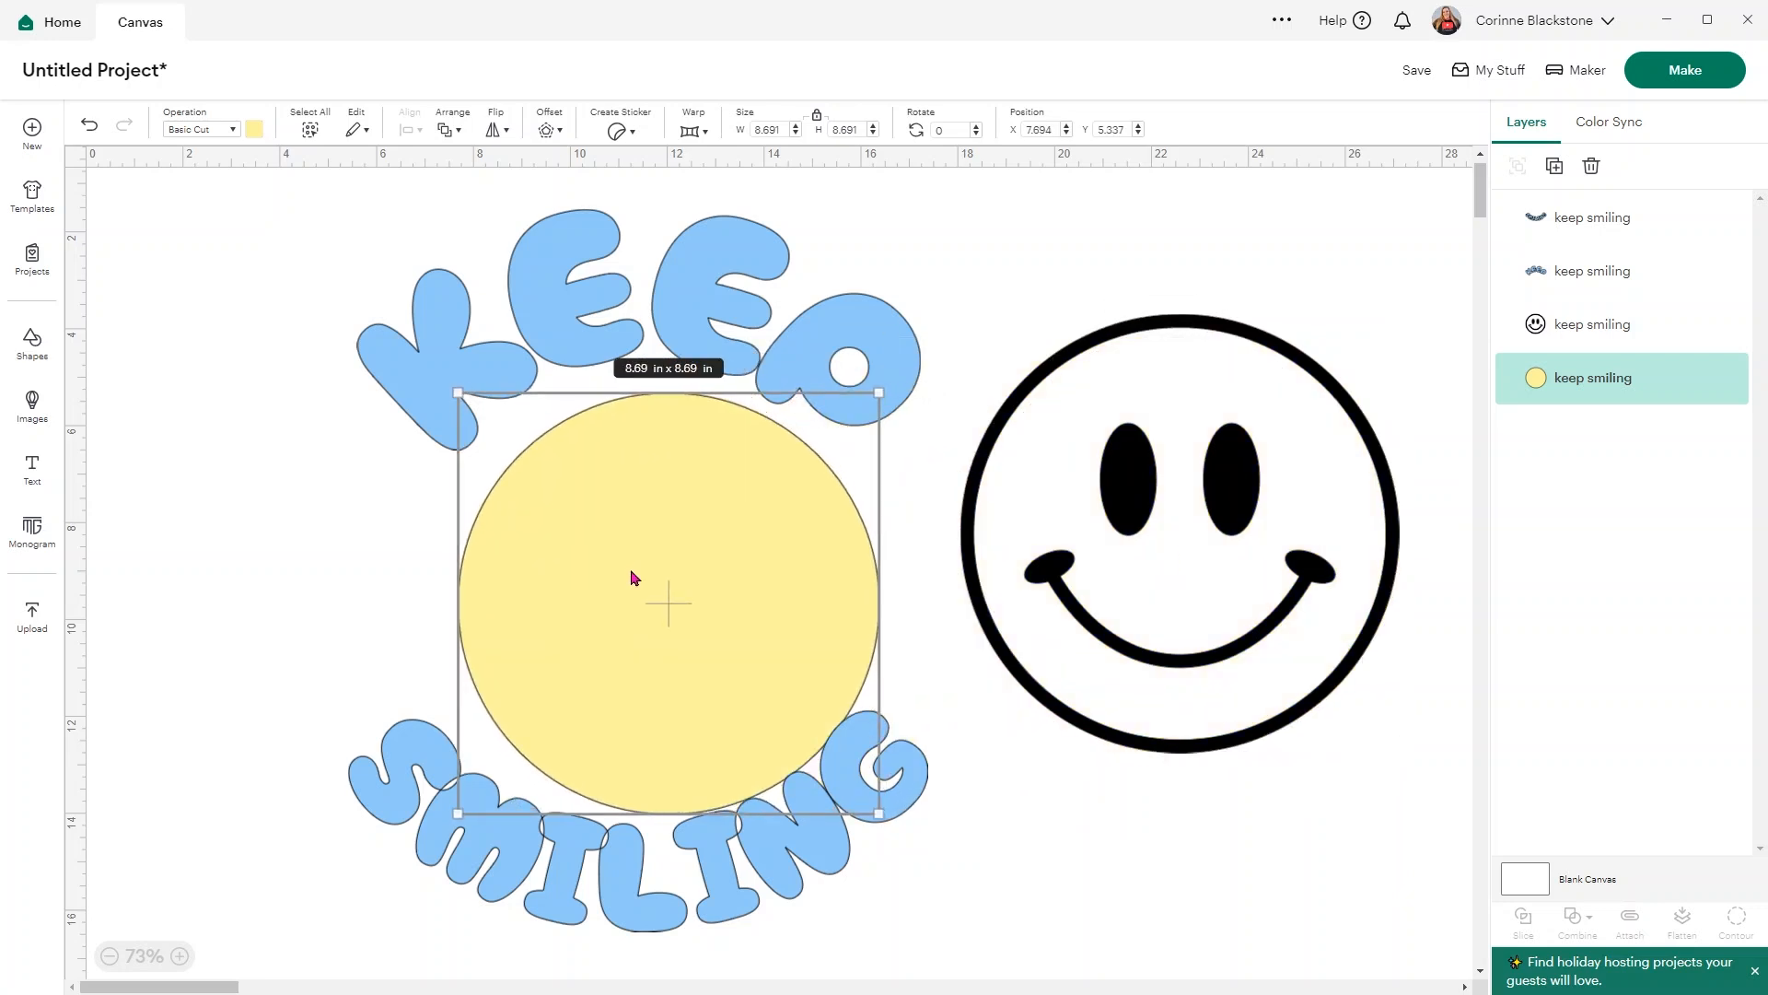
drag(1266, 463, 1186, 509)
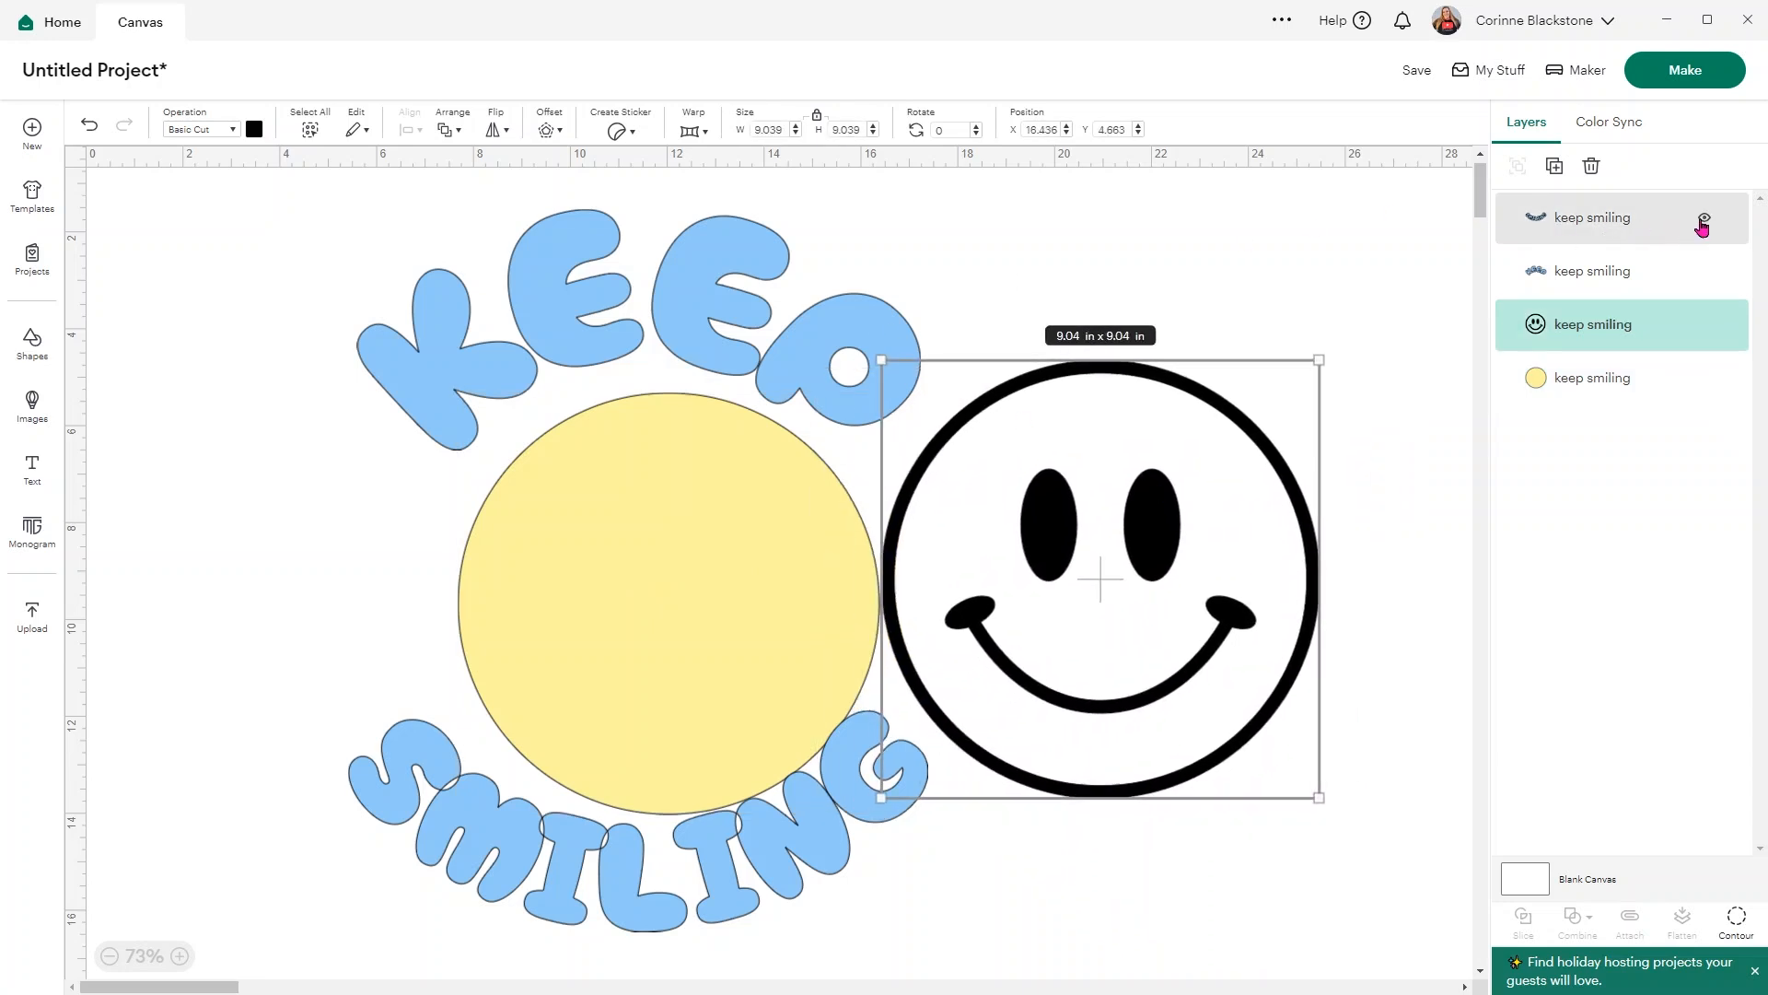
click(1704, 218)
click(1704, 270)
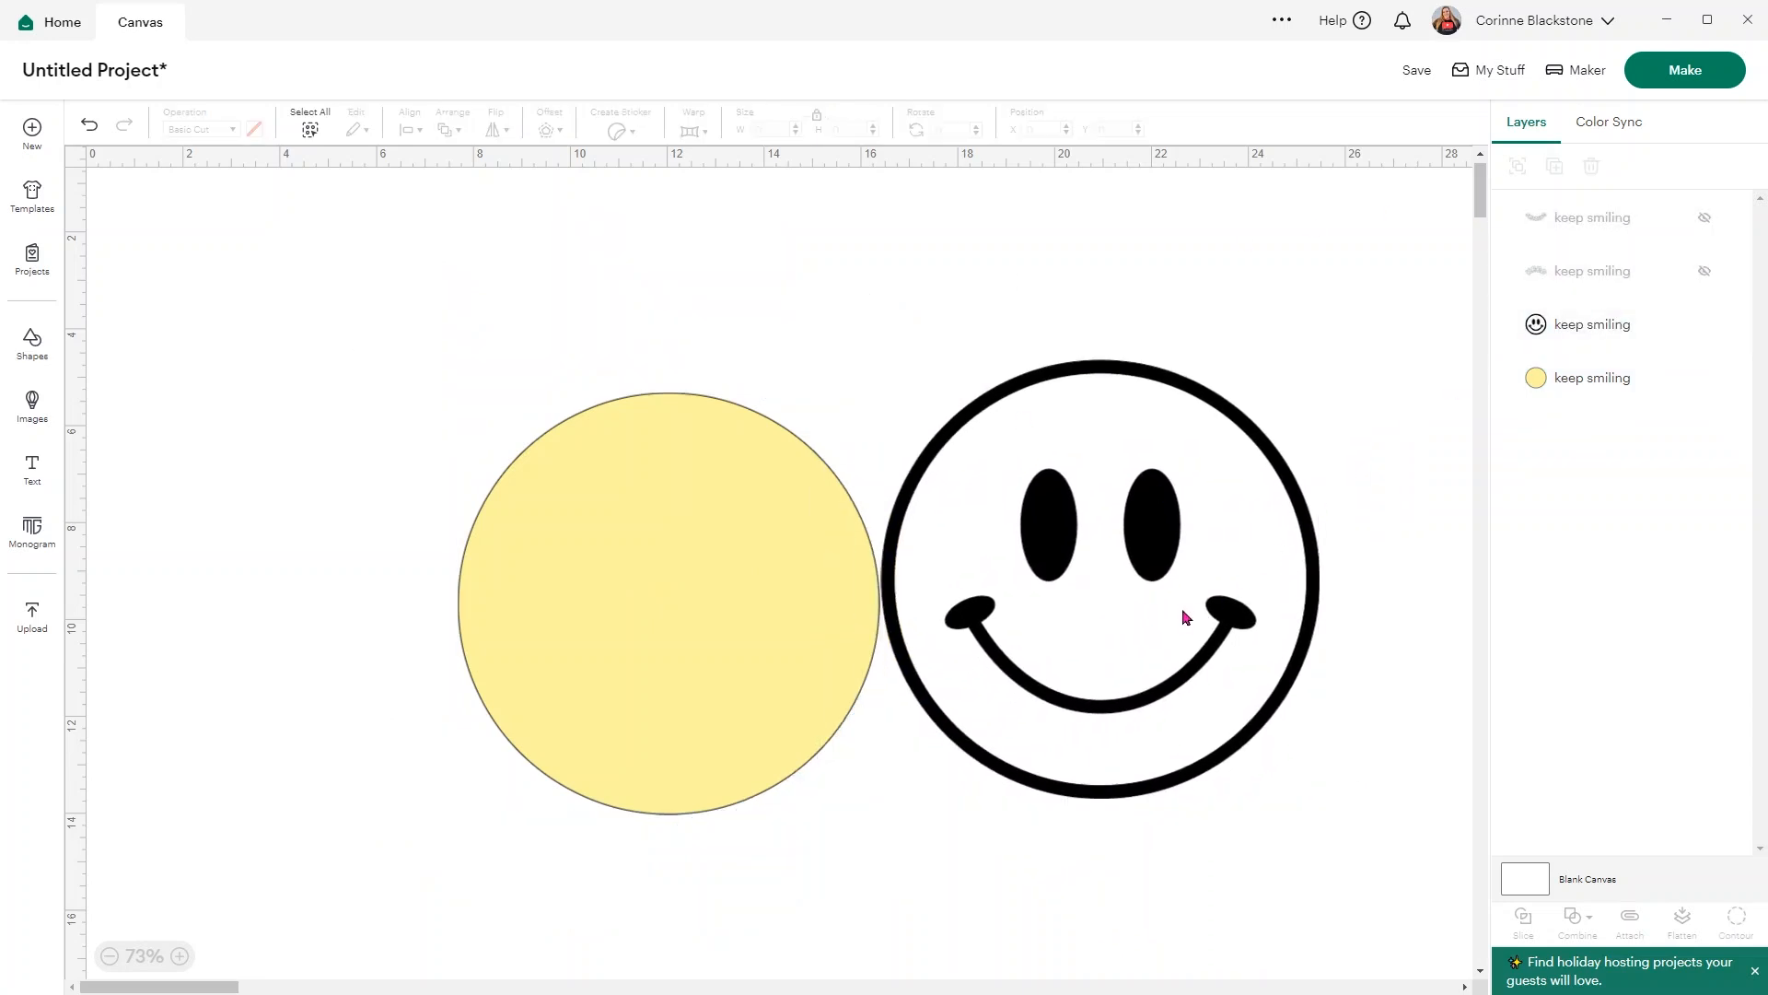
Place the black smiley outline back over the yellow circle and align both layers to Center
drag(1185, 617, 755, 591)
drag(372, 370, 949, 811)
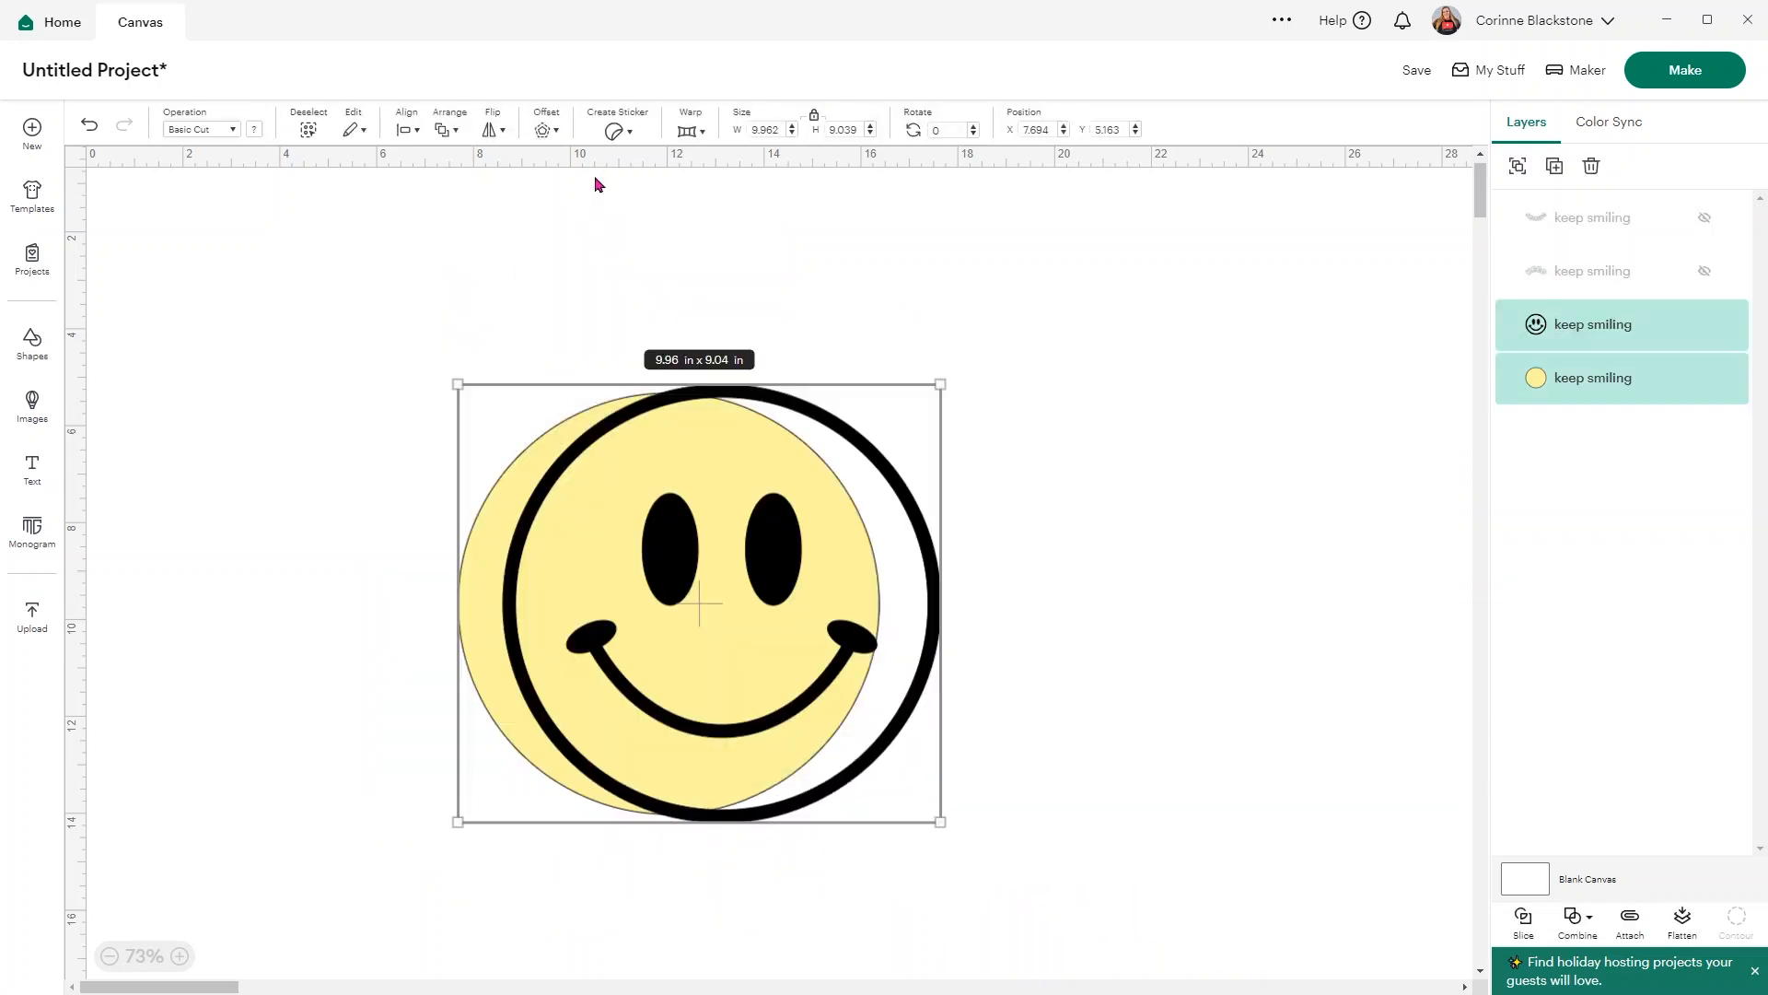
click(405, 129)
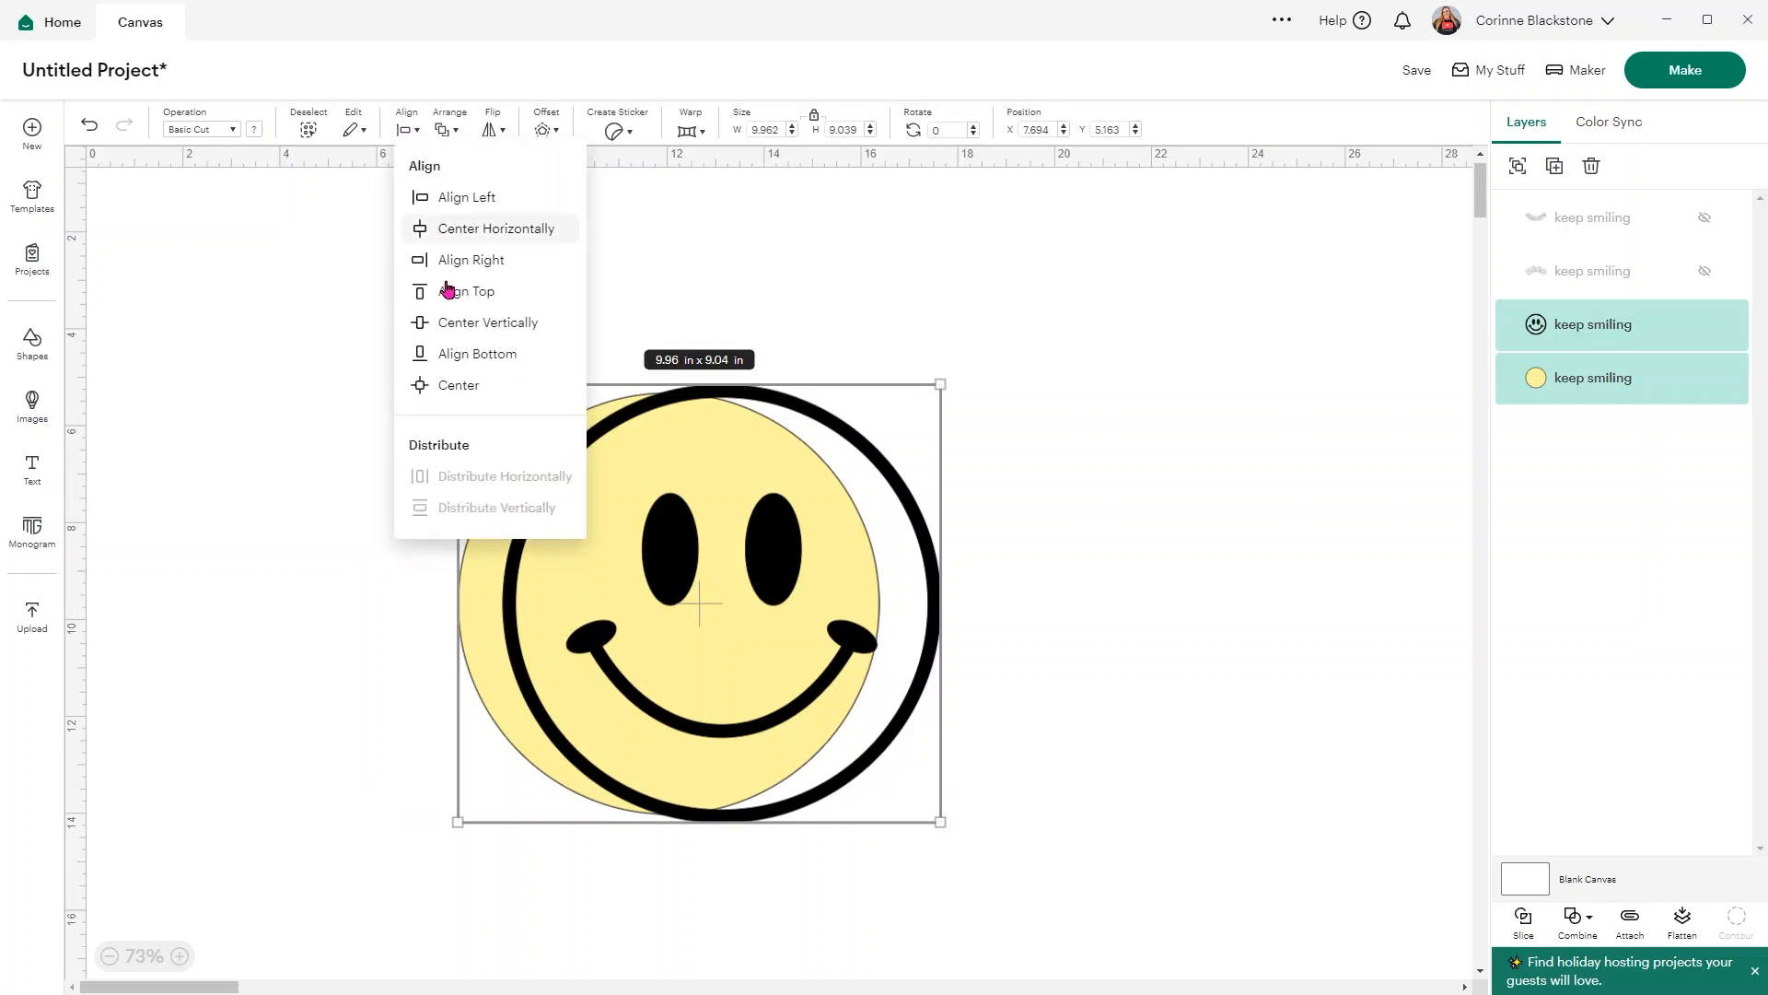
click(458, 383)
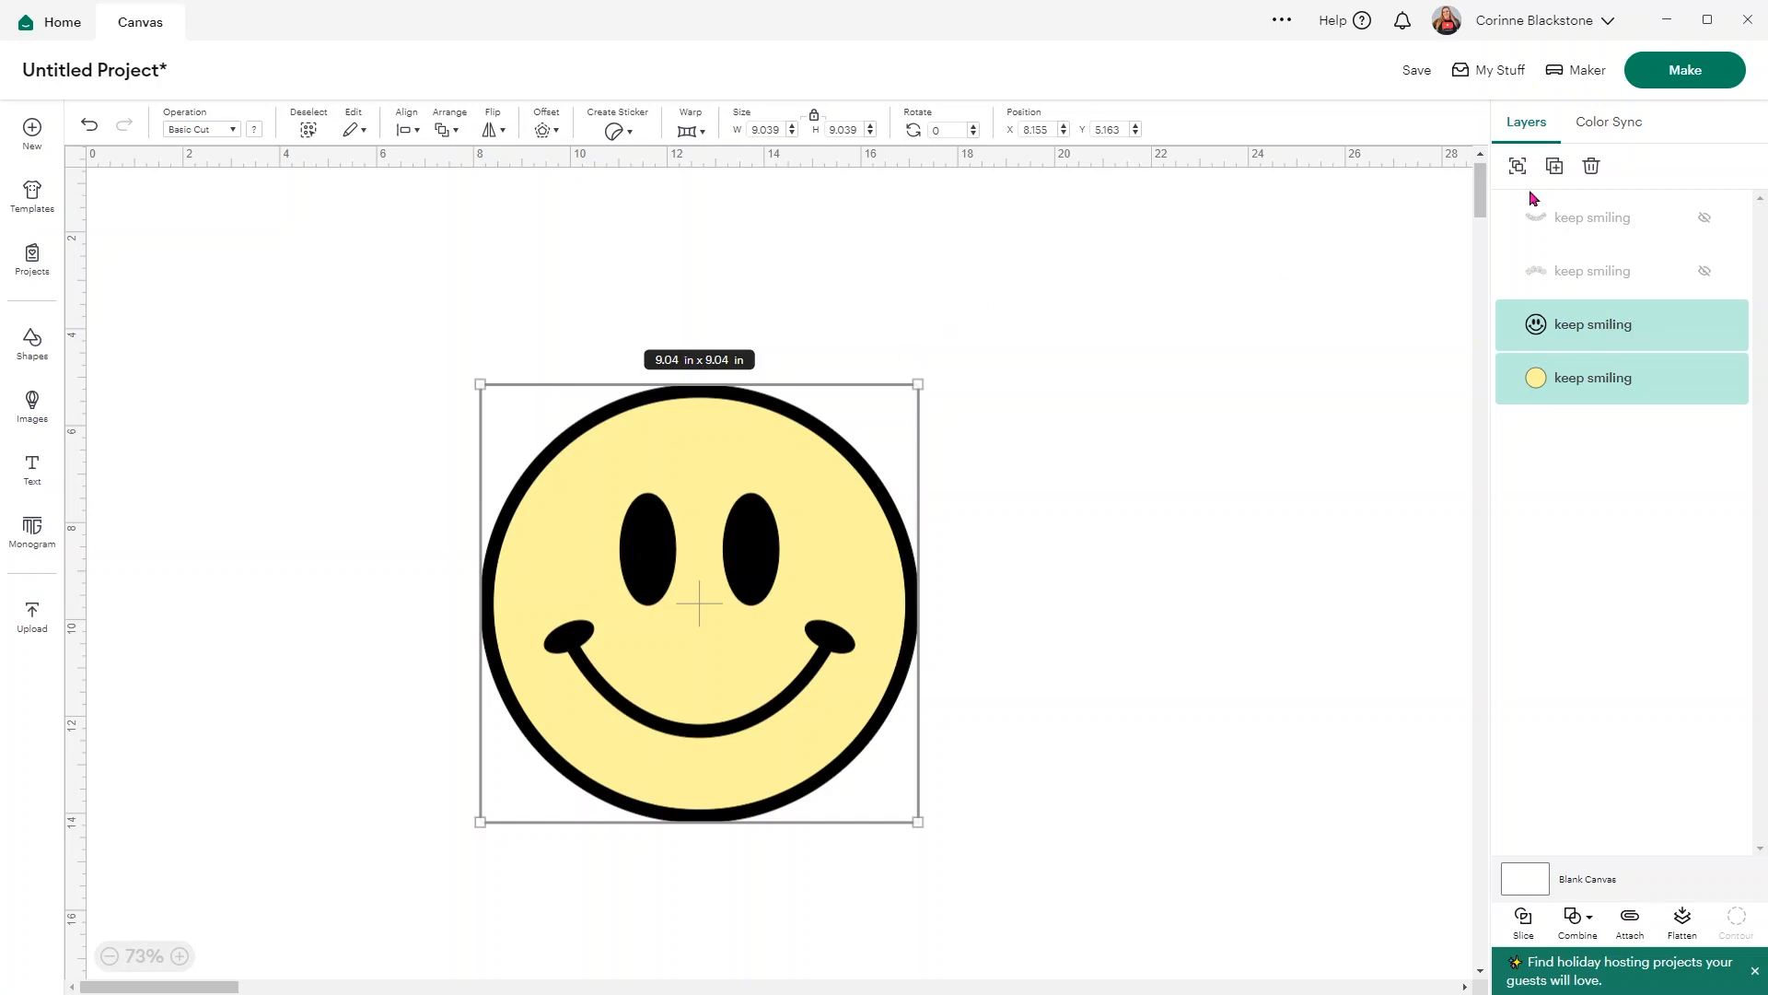
Duplicate the outline and yellow circle together and move the two smileys to opposite sides of the canvas
click(1554, 167)
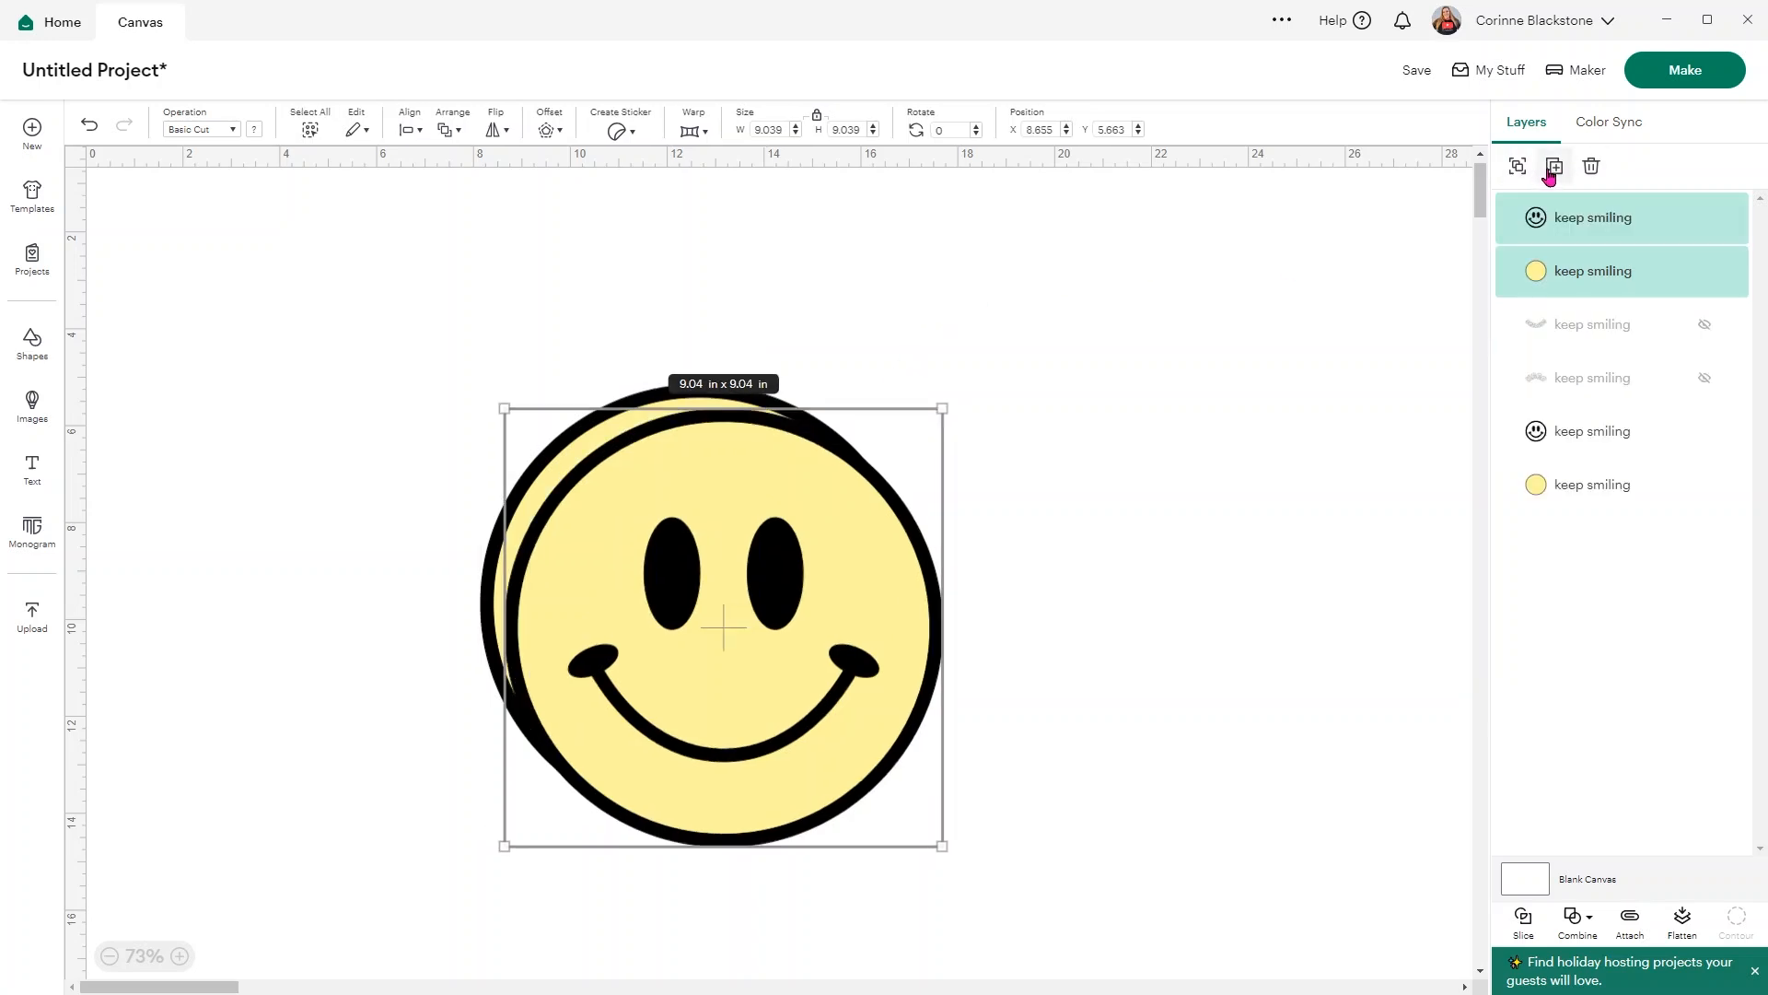
drag(825, 586, 1221, 467)
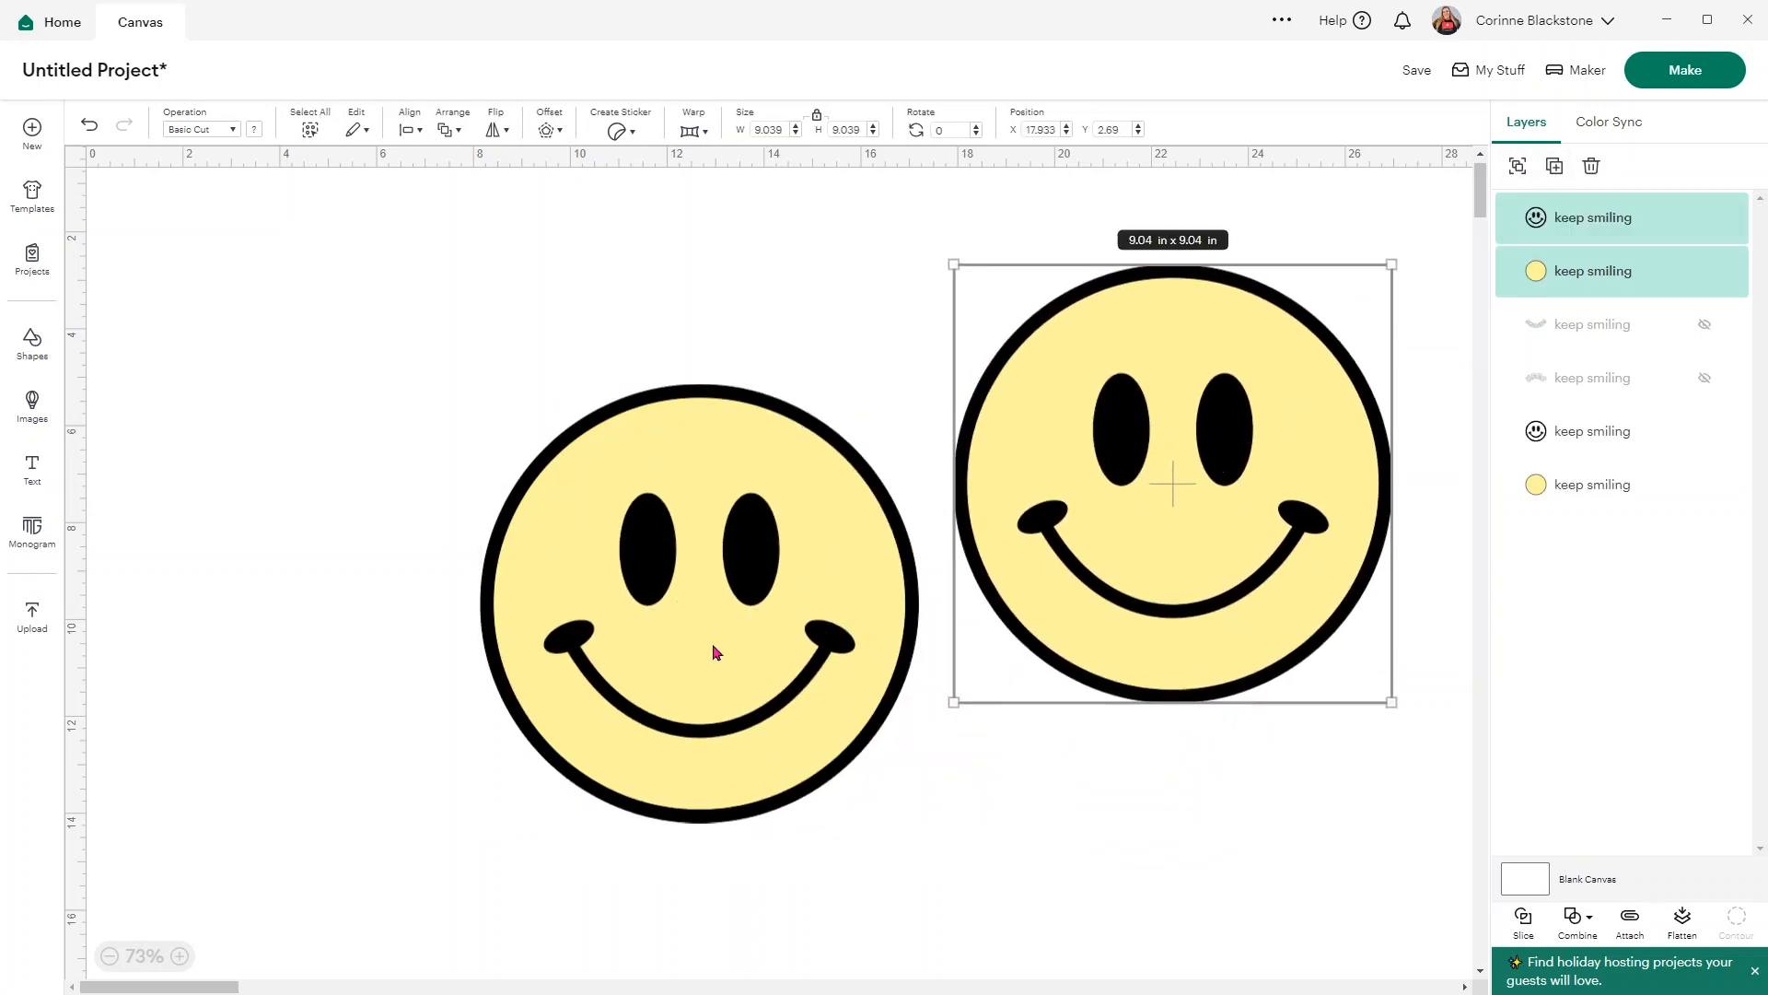
mouse_move(472, 381)
mouse_down()
mouse_move(703, 631)
mouse_move(777, 602)
mouse_up()
mouse_move(778, 602)
mouse_down()
mouse_move(480, 553)
mouse_move(304, 459)
mouse_move(324, 436)
mouse_up()
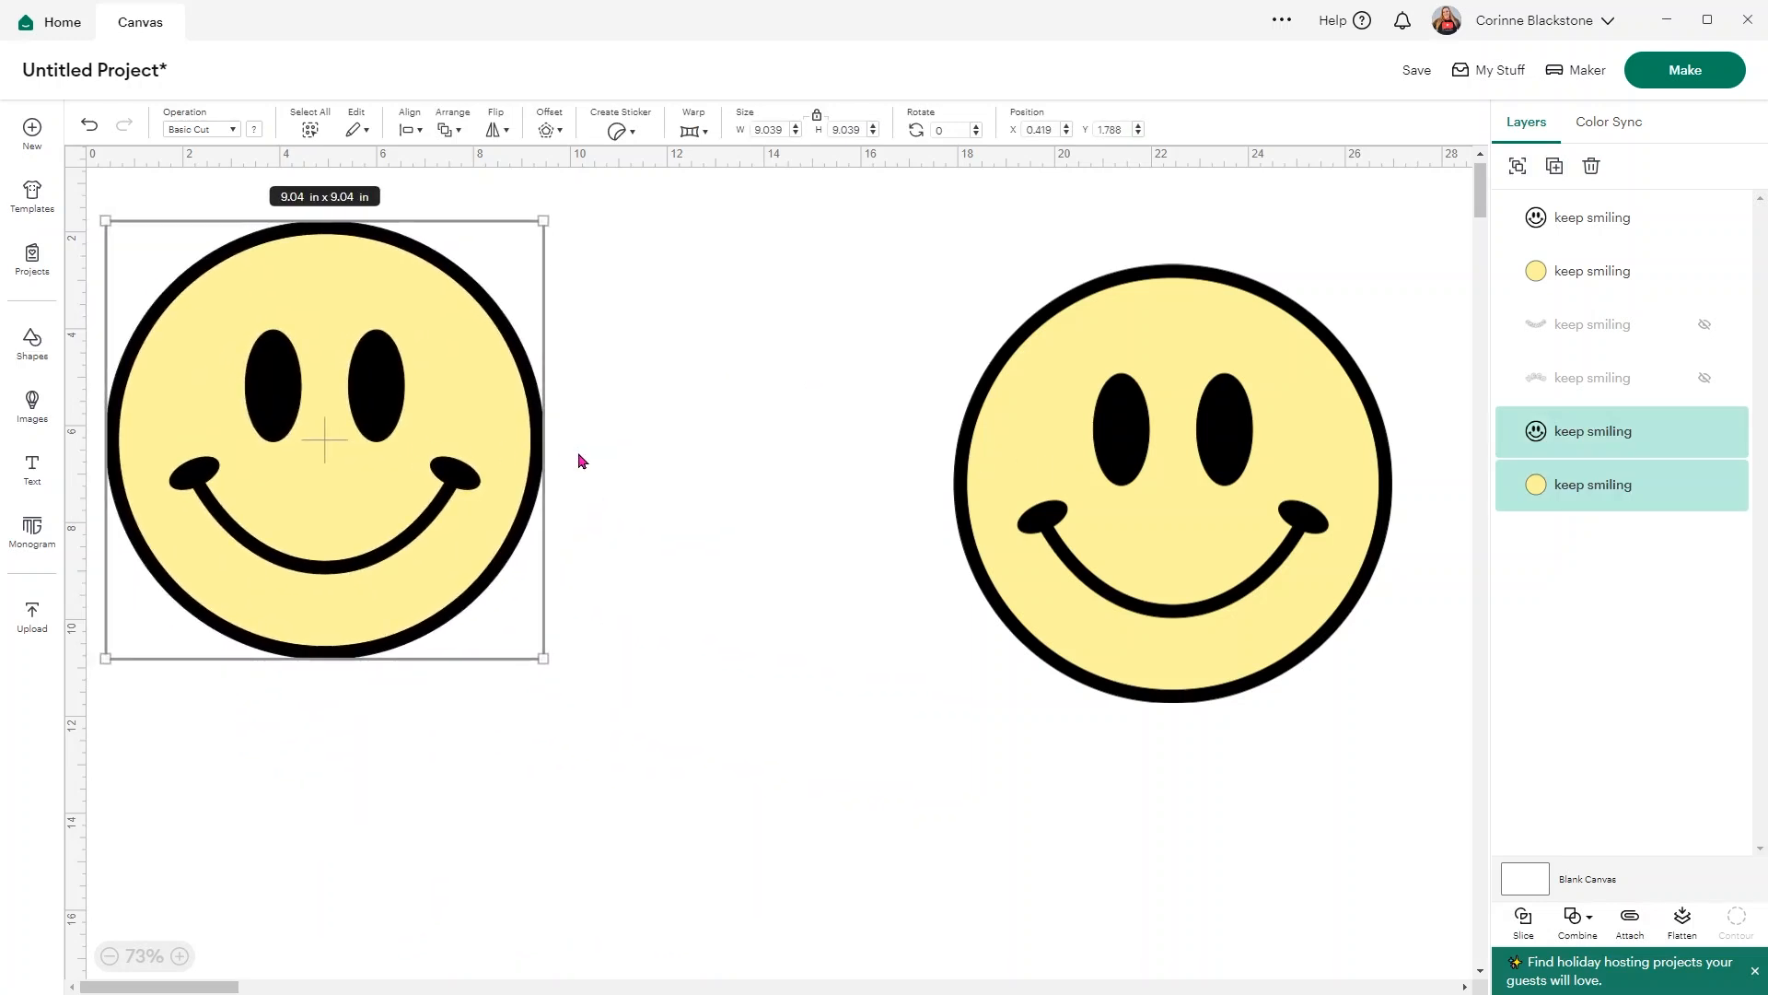
click(583, 459)
Hide the inner circle, eye and smile contours of the original smiley outline, then separate the solid black circle from its yellow circle
drag(523, 407, 547, 451)
click(1736, 918)
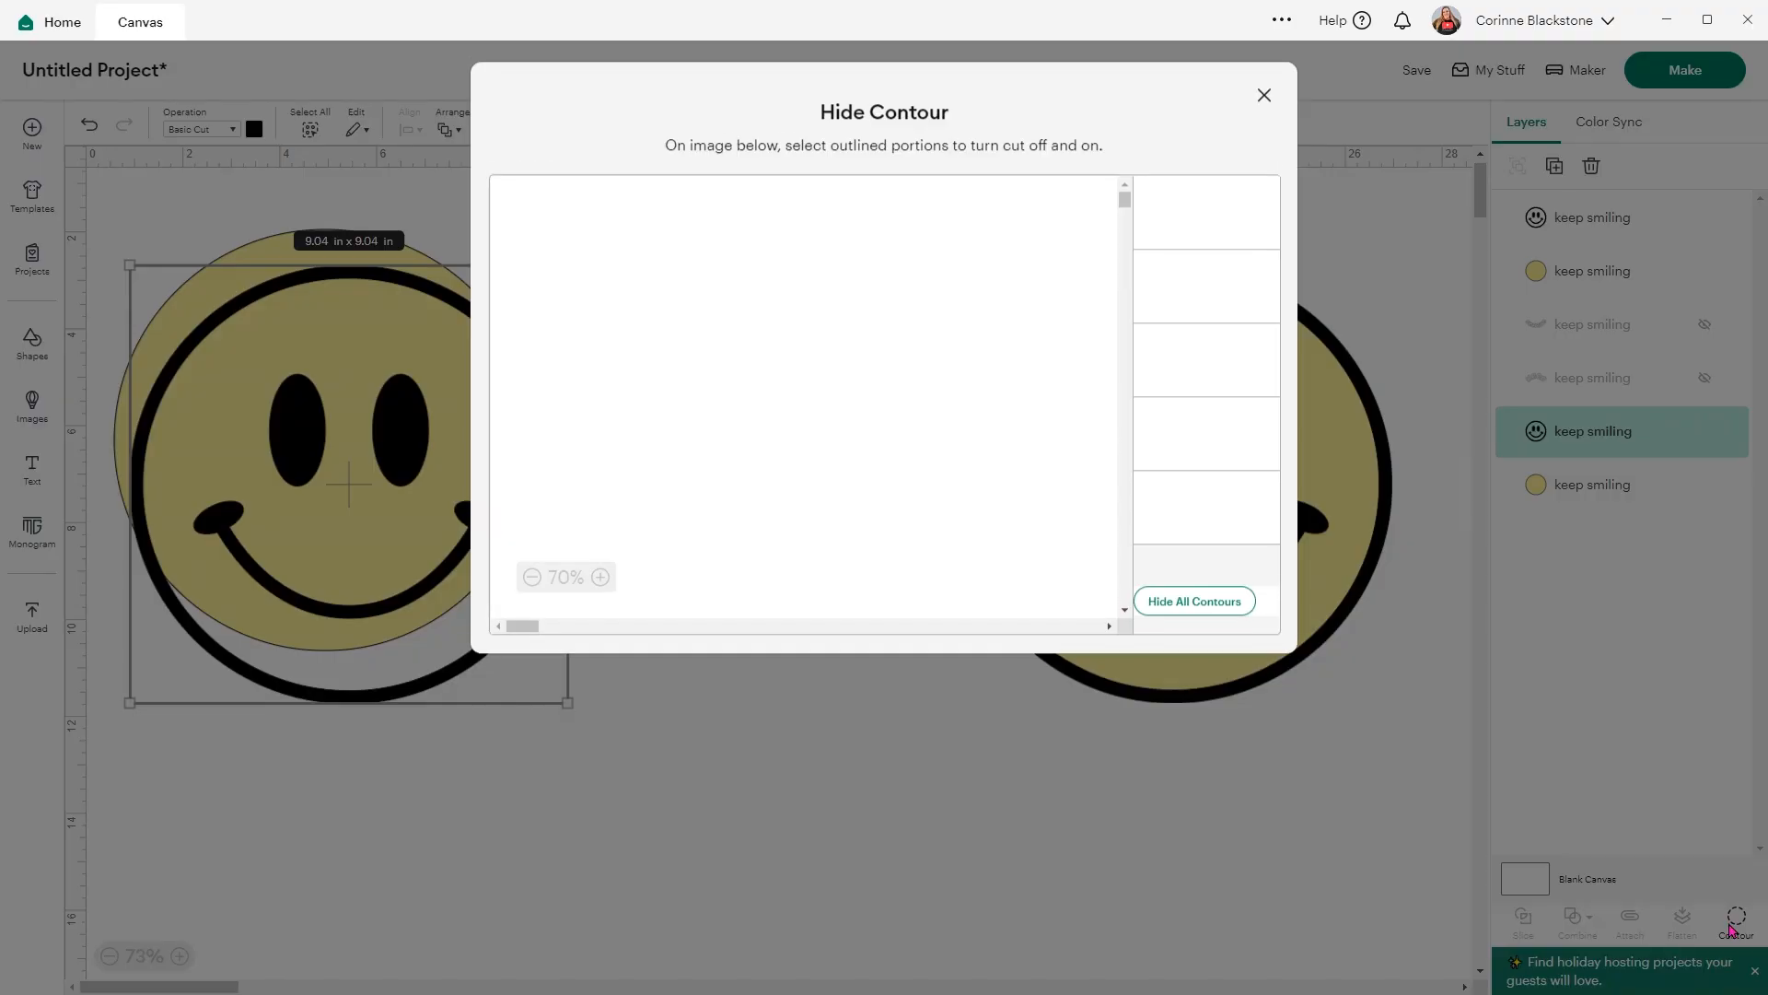
click(959, 360)
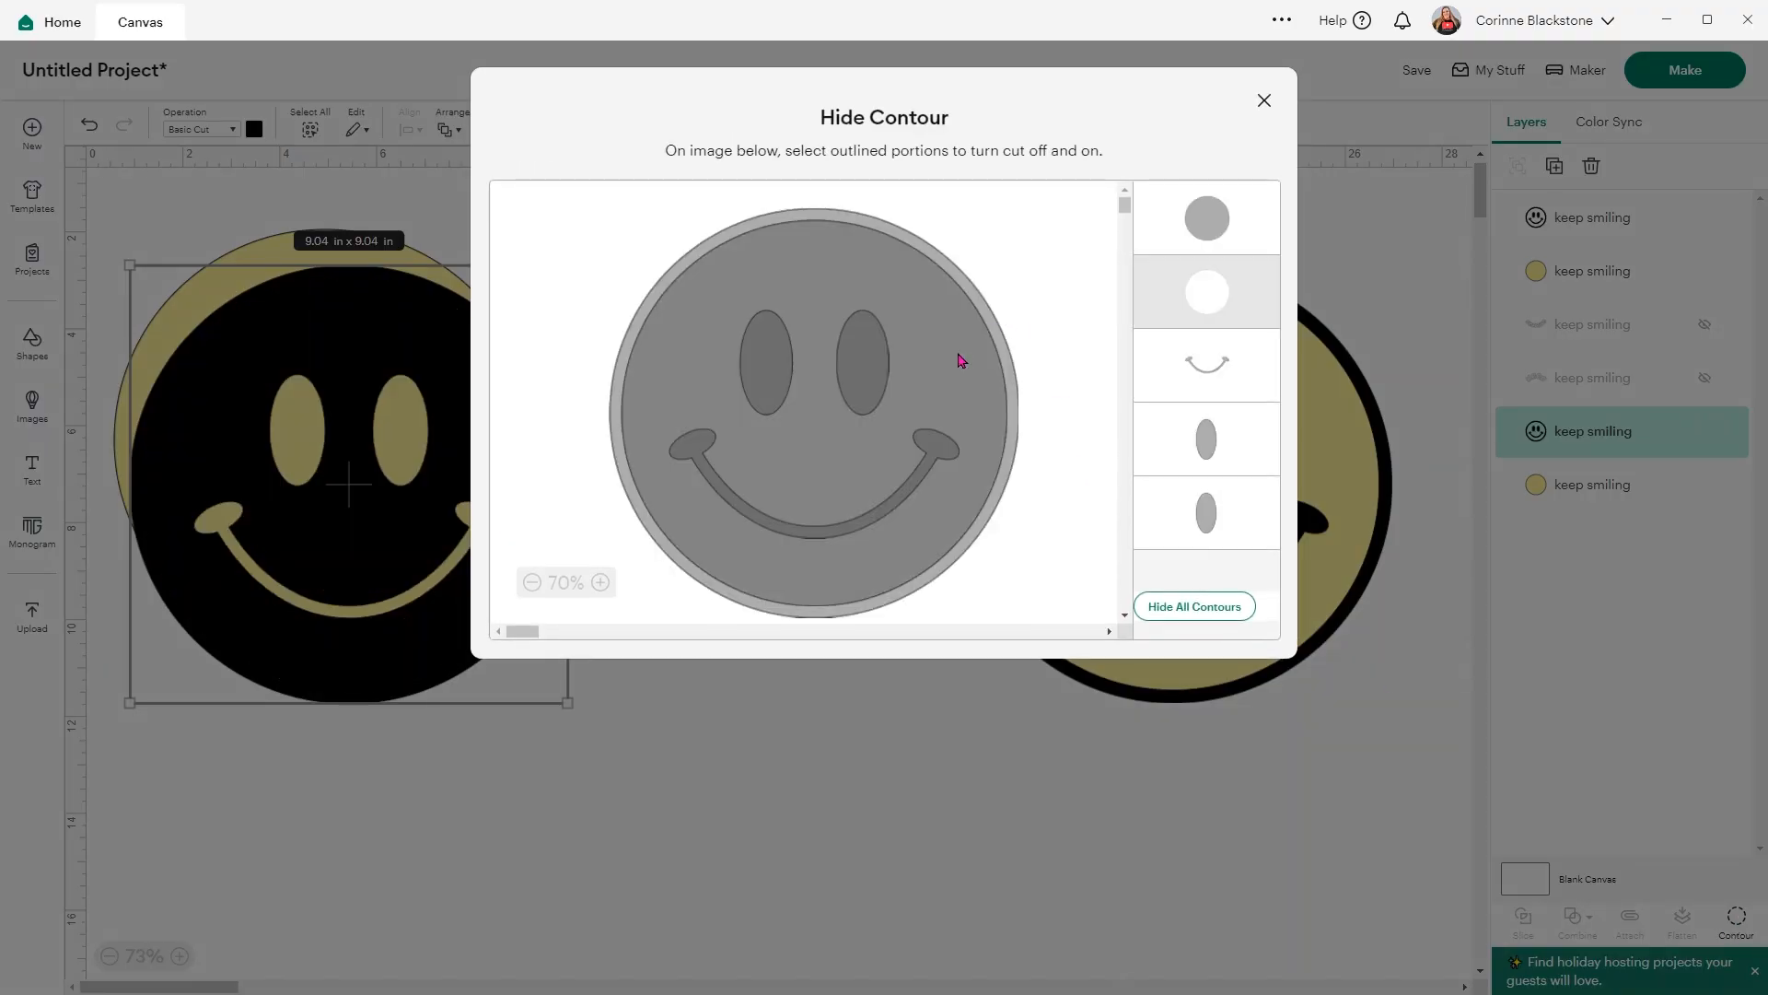
click(866, 346)
click(778, 368)
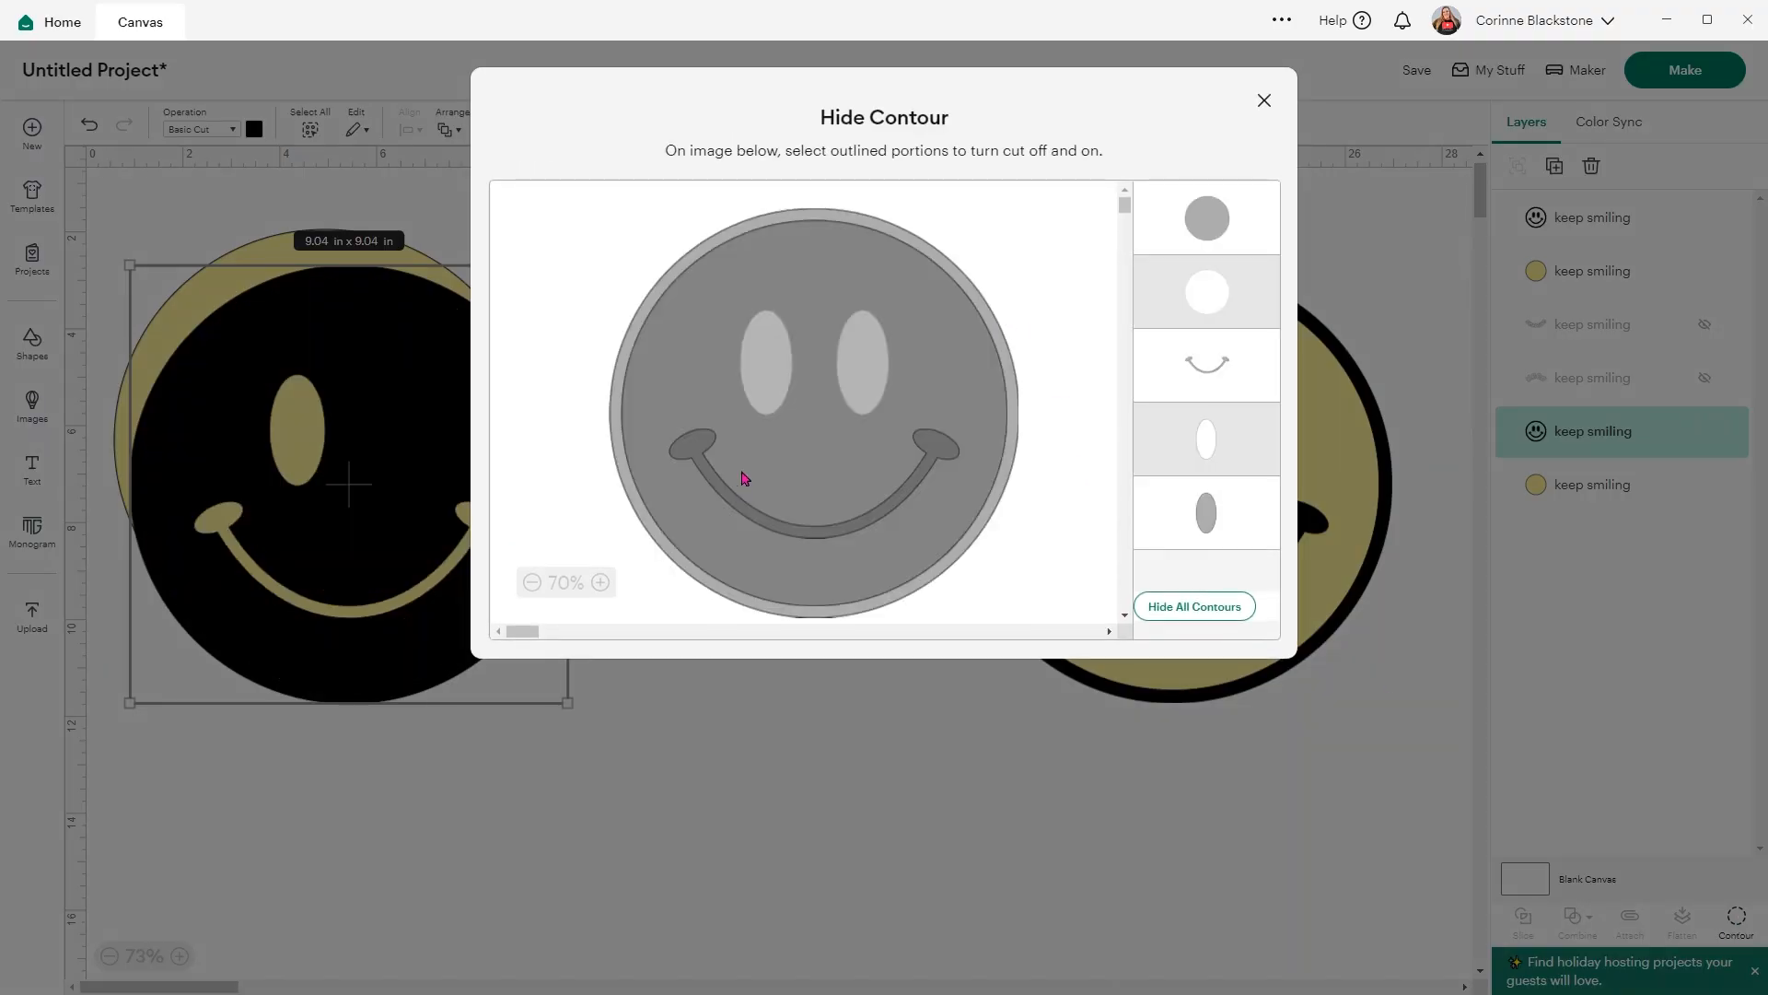
click(743, 513)
click(1263, 100)
drag(495, 527, 736, 453)
drag(257, 466, 254, 731)
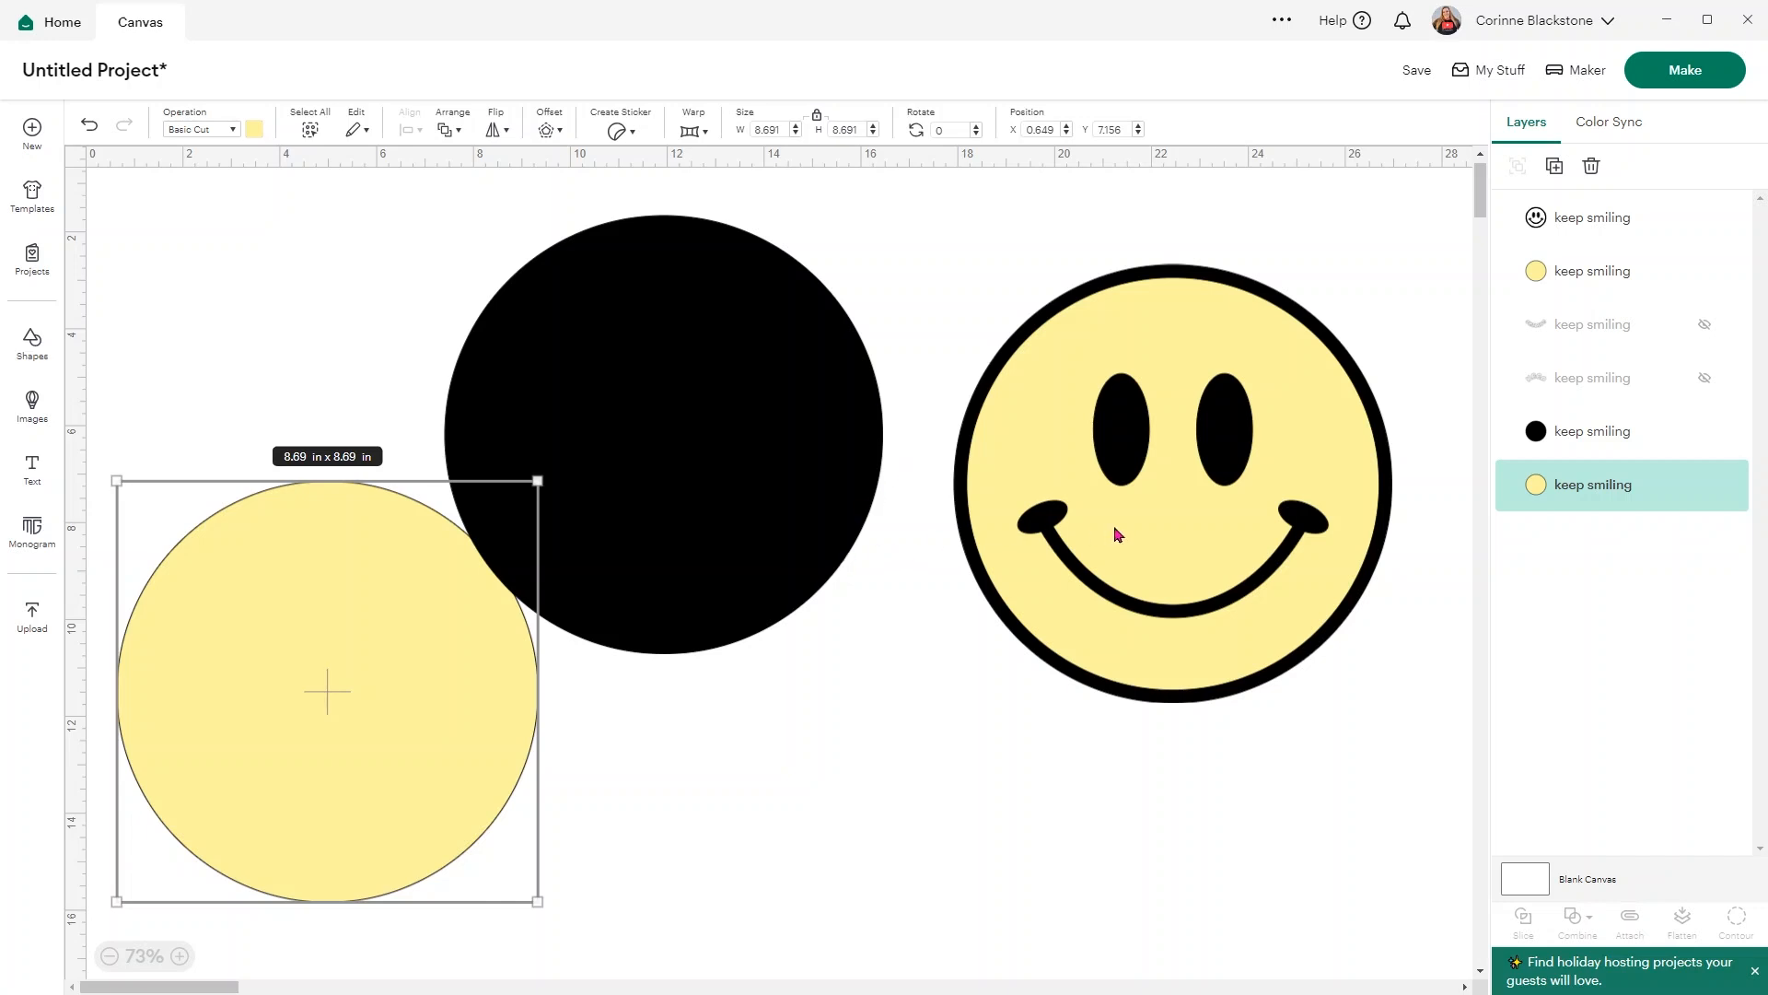
Hide the outer and inner ring contours of the duplicate outline and place the remaining eyes and smile on the original yellow circle
drag(1157, 513, 978, 787)
click(1737, 921)
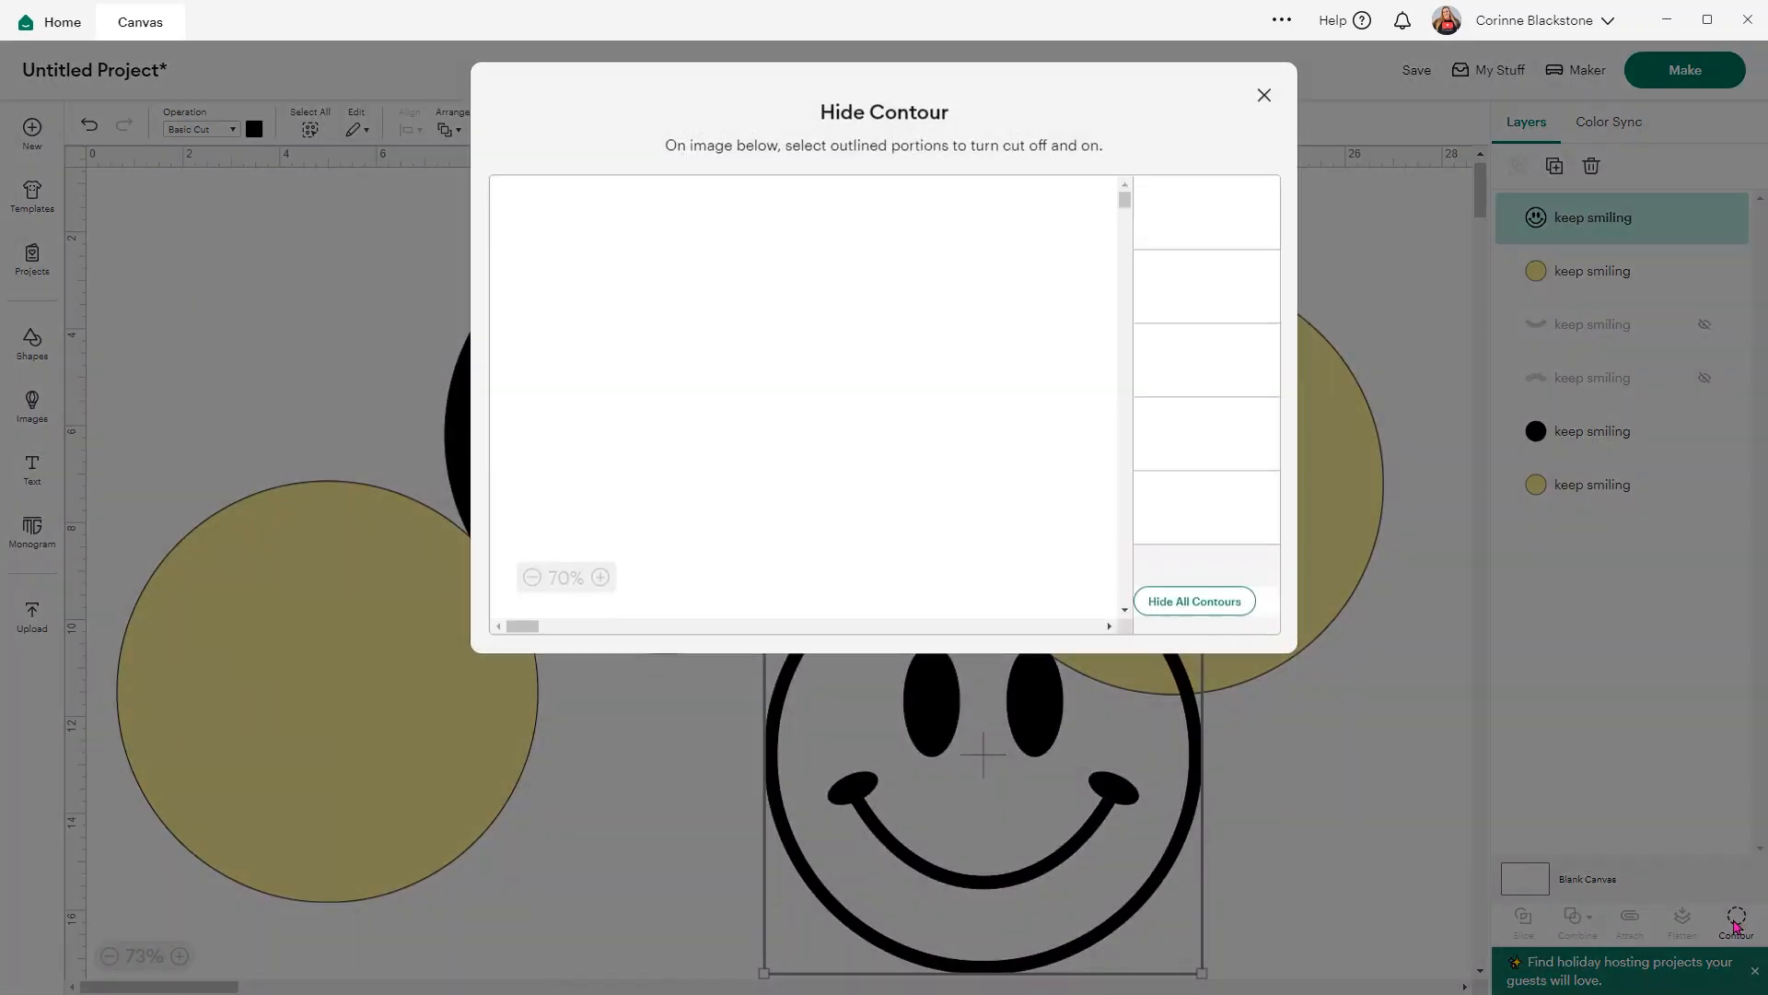
click(1001, 343)
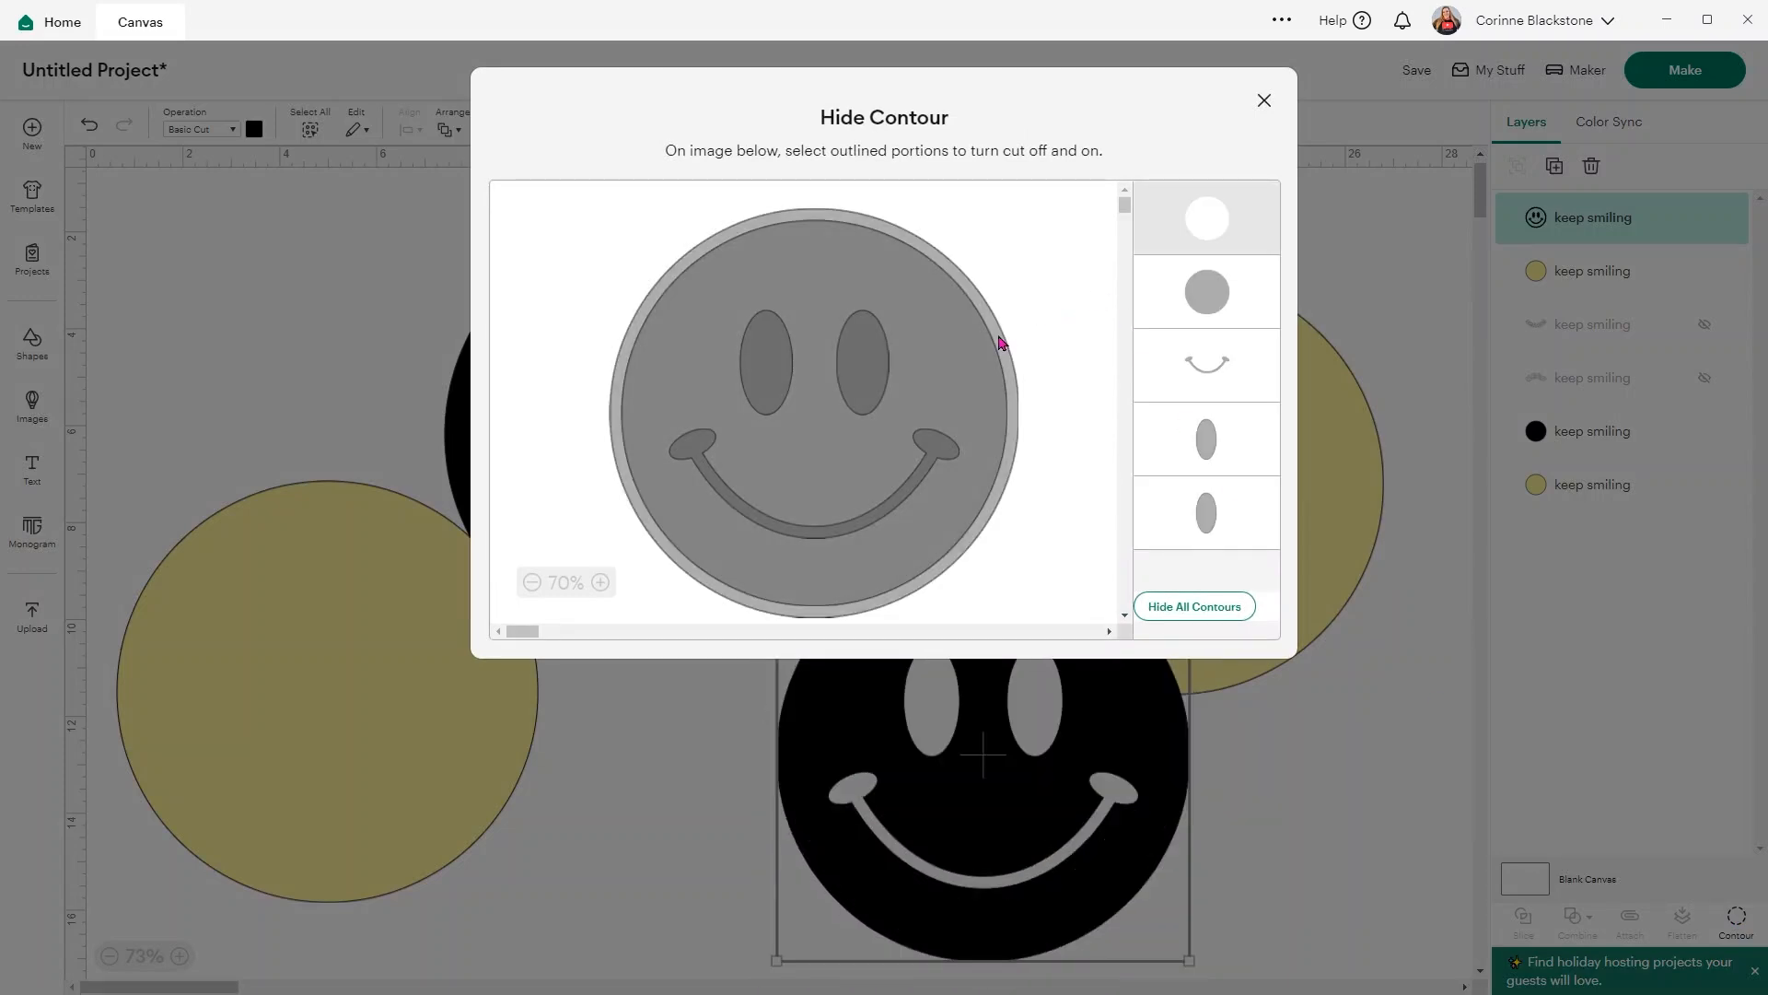
click(967, 362)
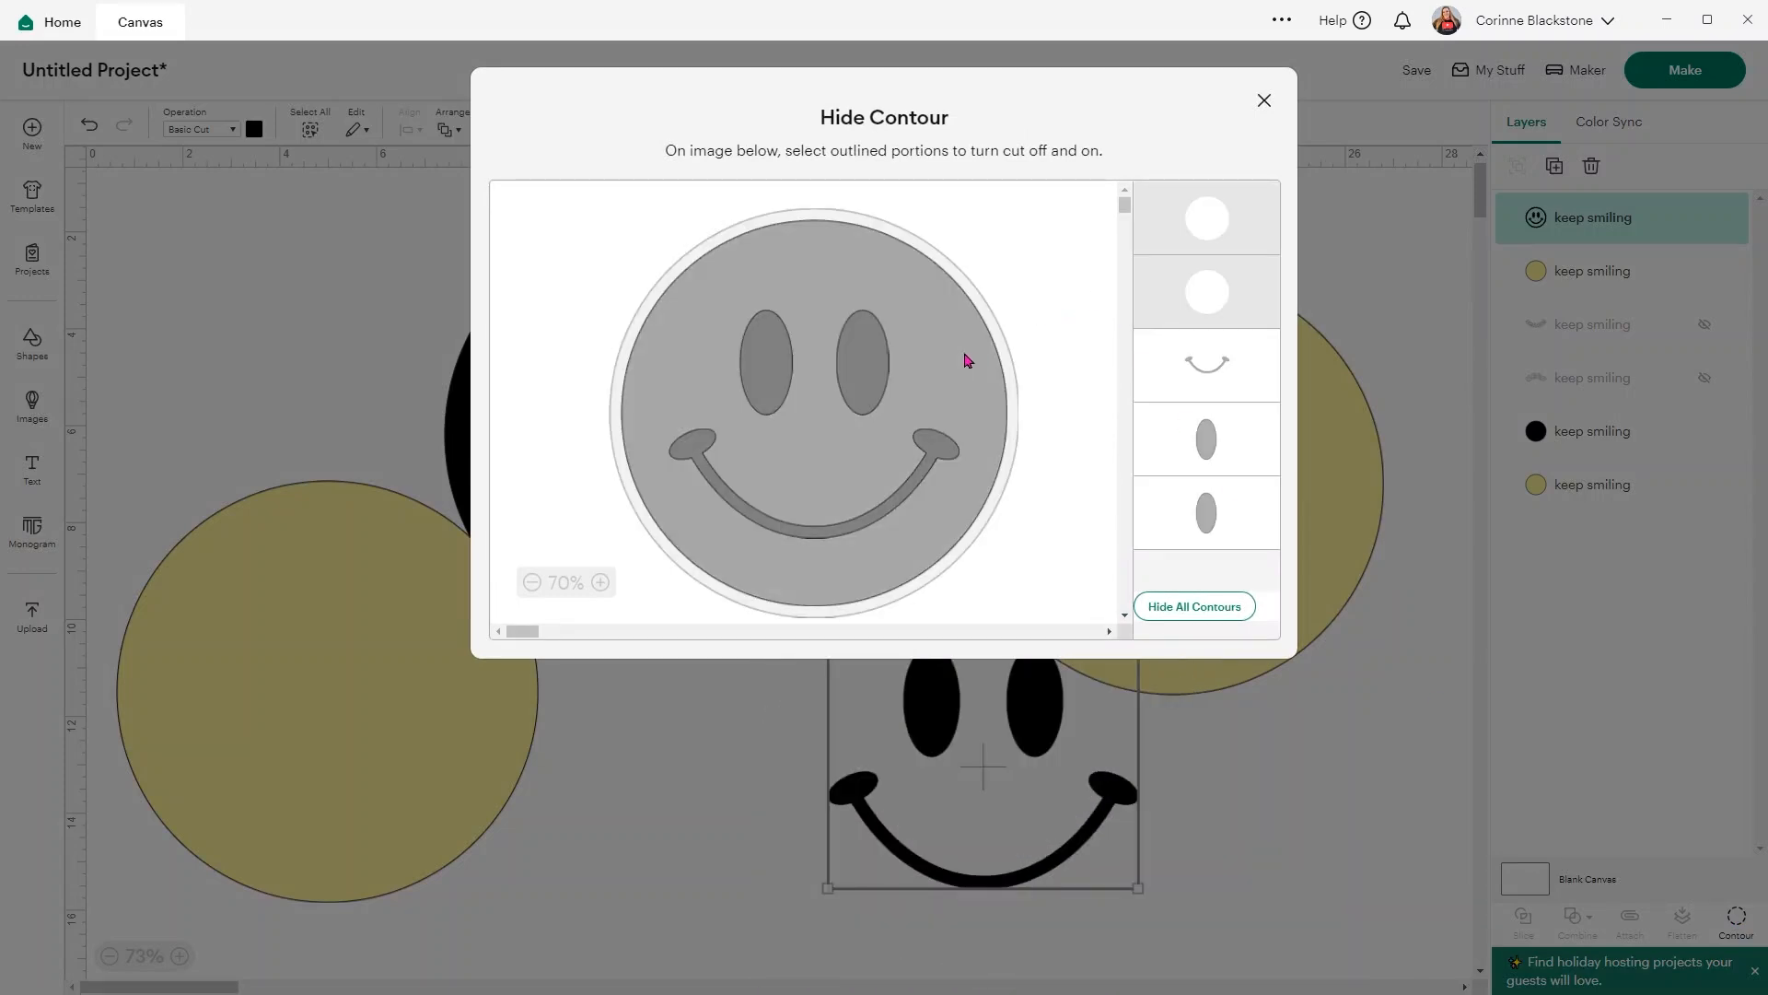
click(1264, 101)
drag(1004, 721, 391, 643)
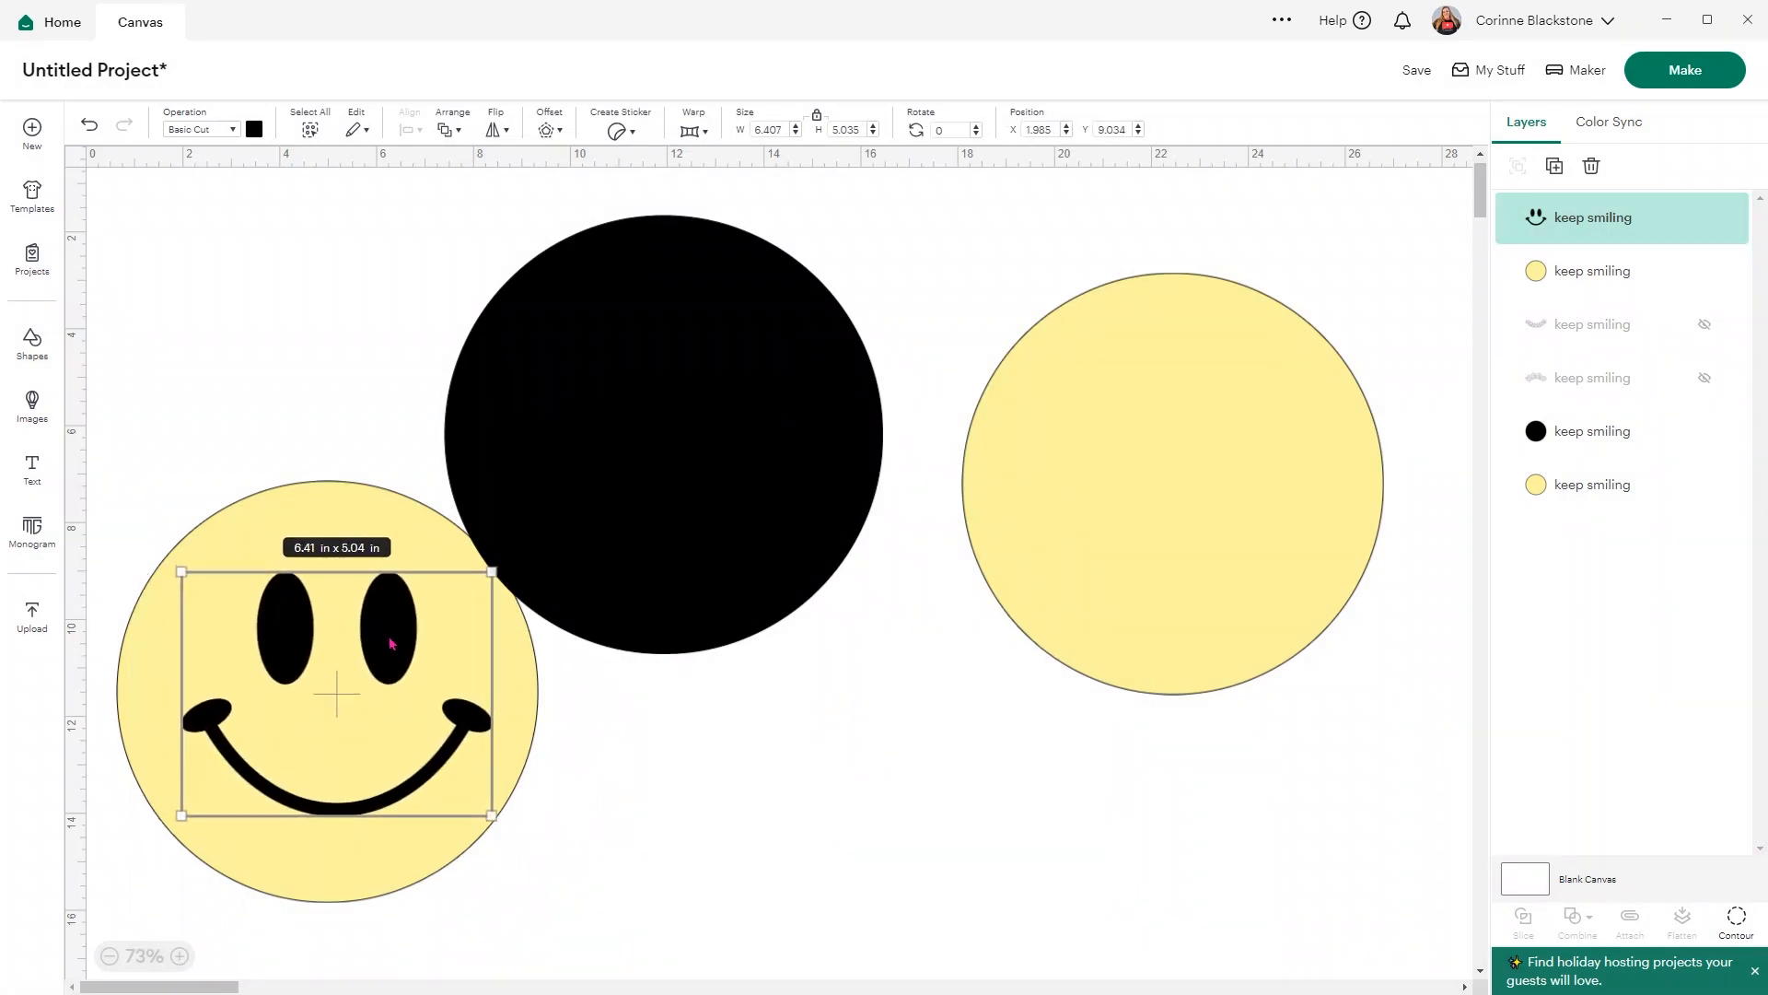
Send the solid black circle to the back and center-align it with the yellow circle and facial features
right_click(631, 443)
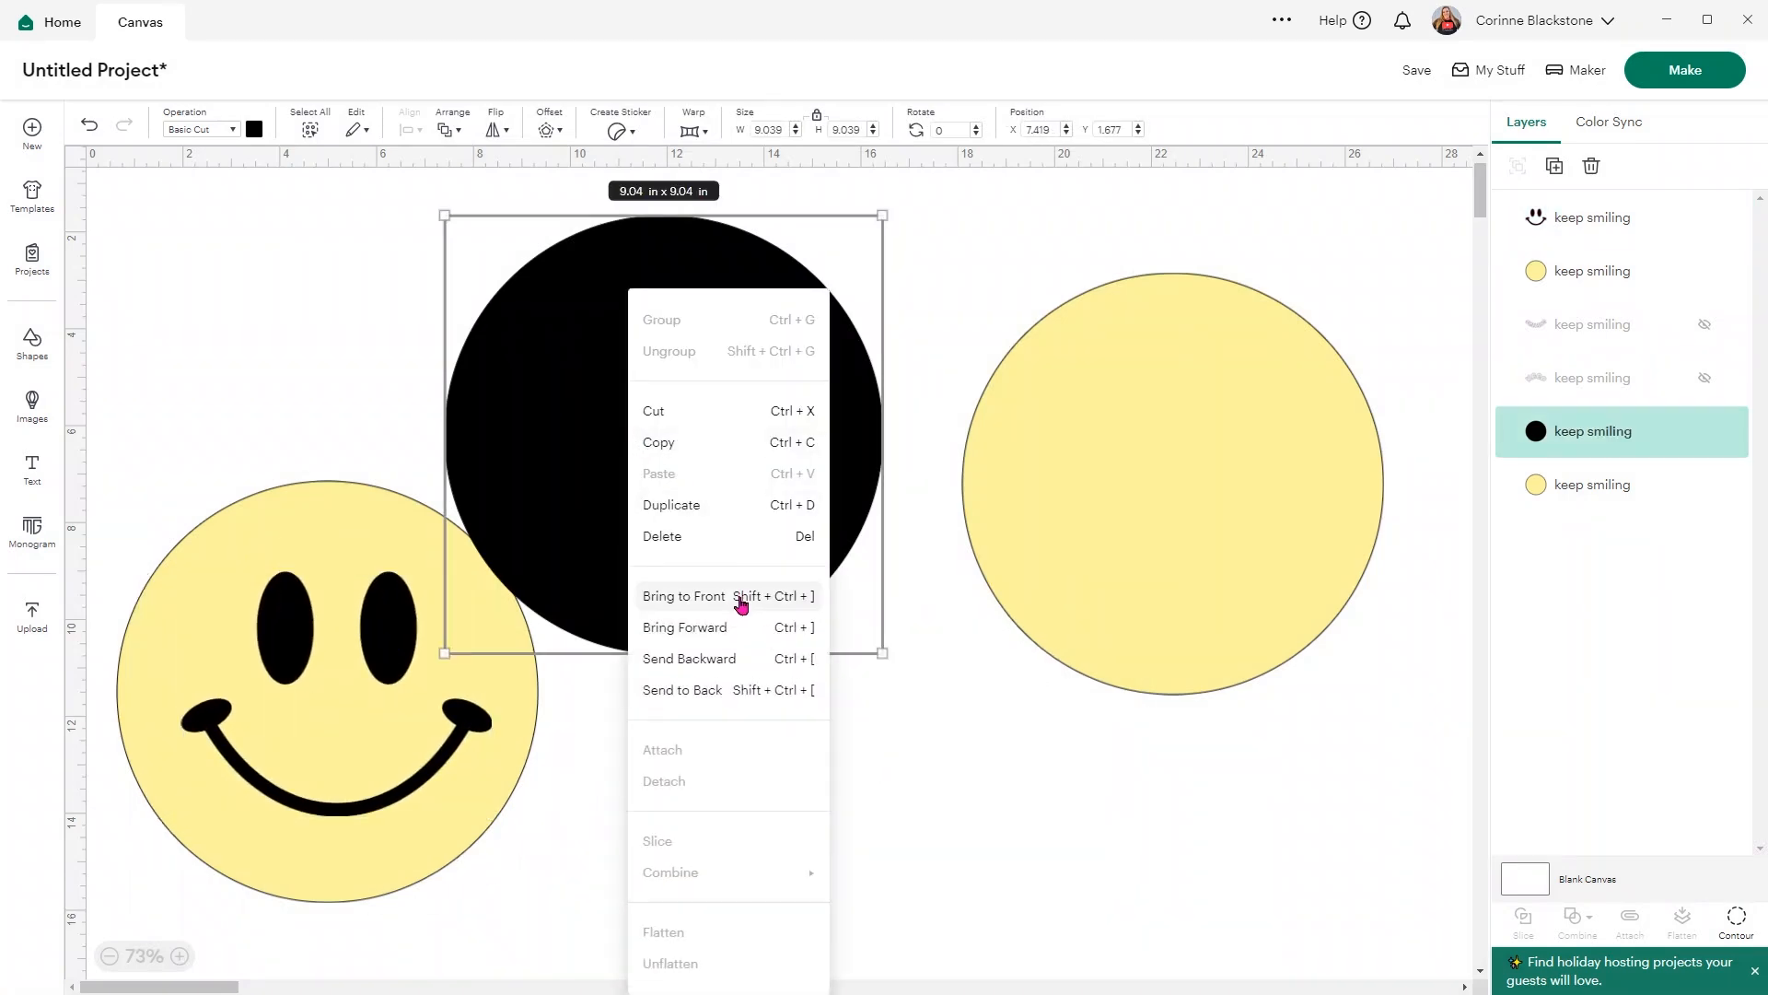
click(737, 689)
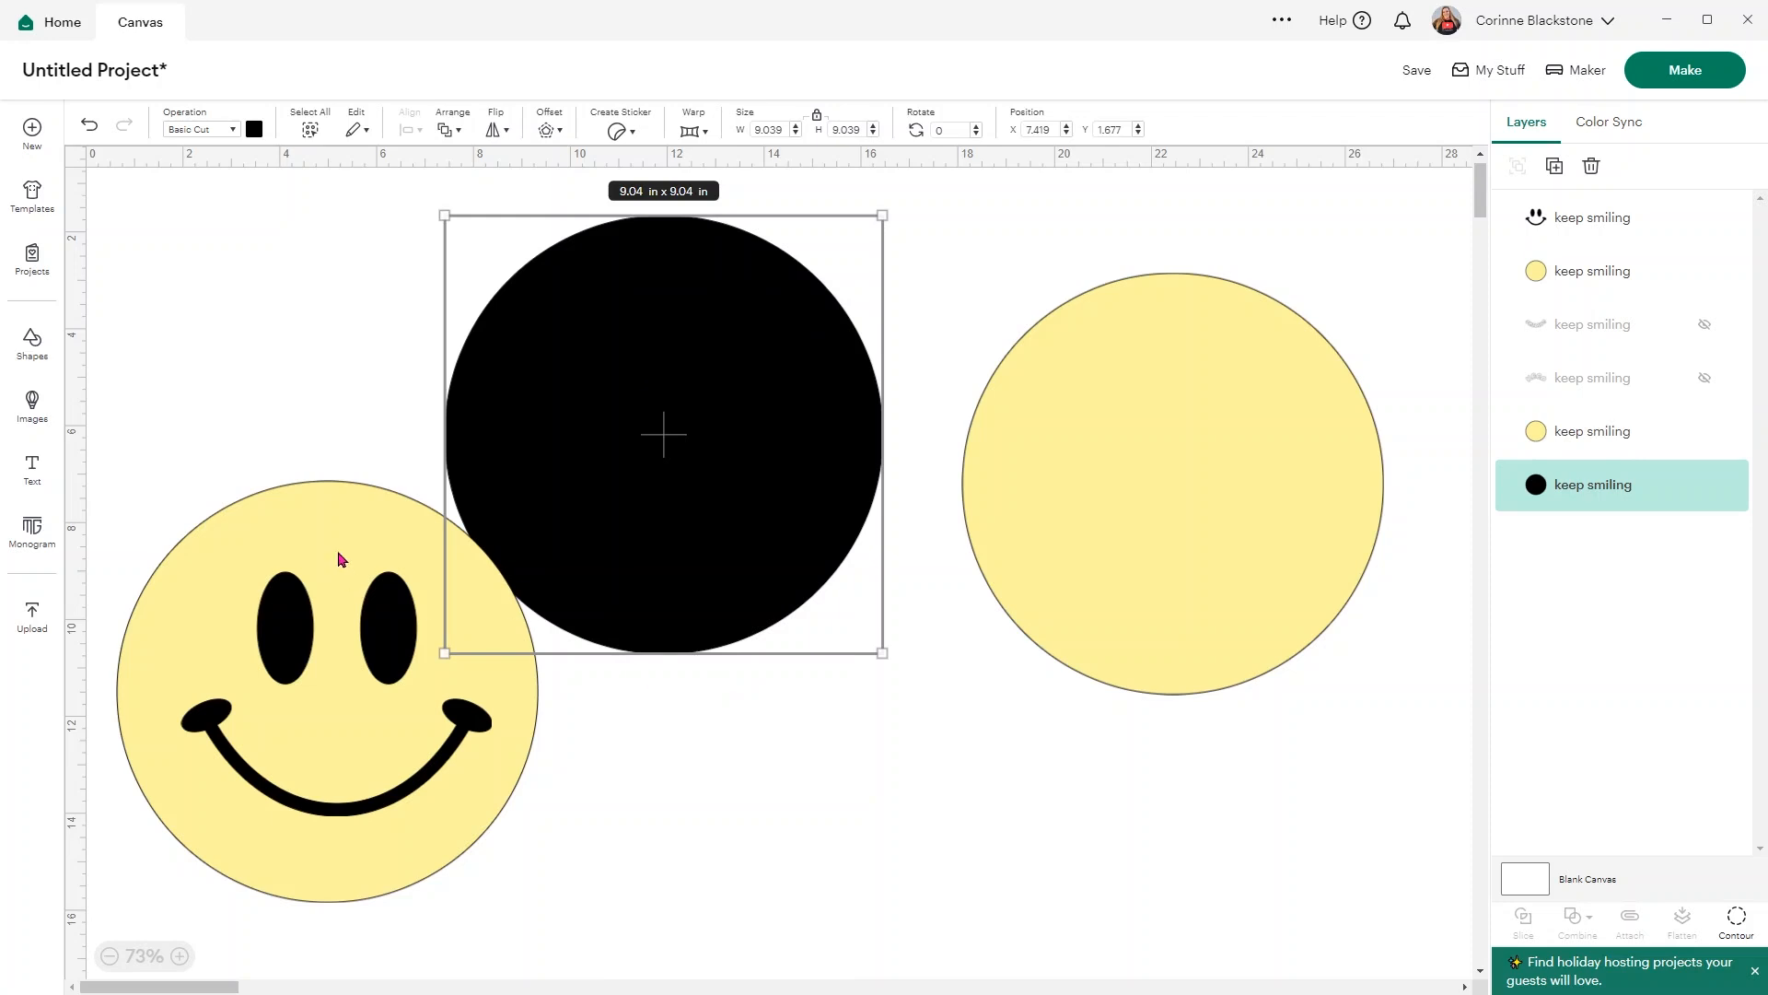
click(263, 349)
drag(223, 329, 588, 632)
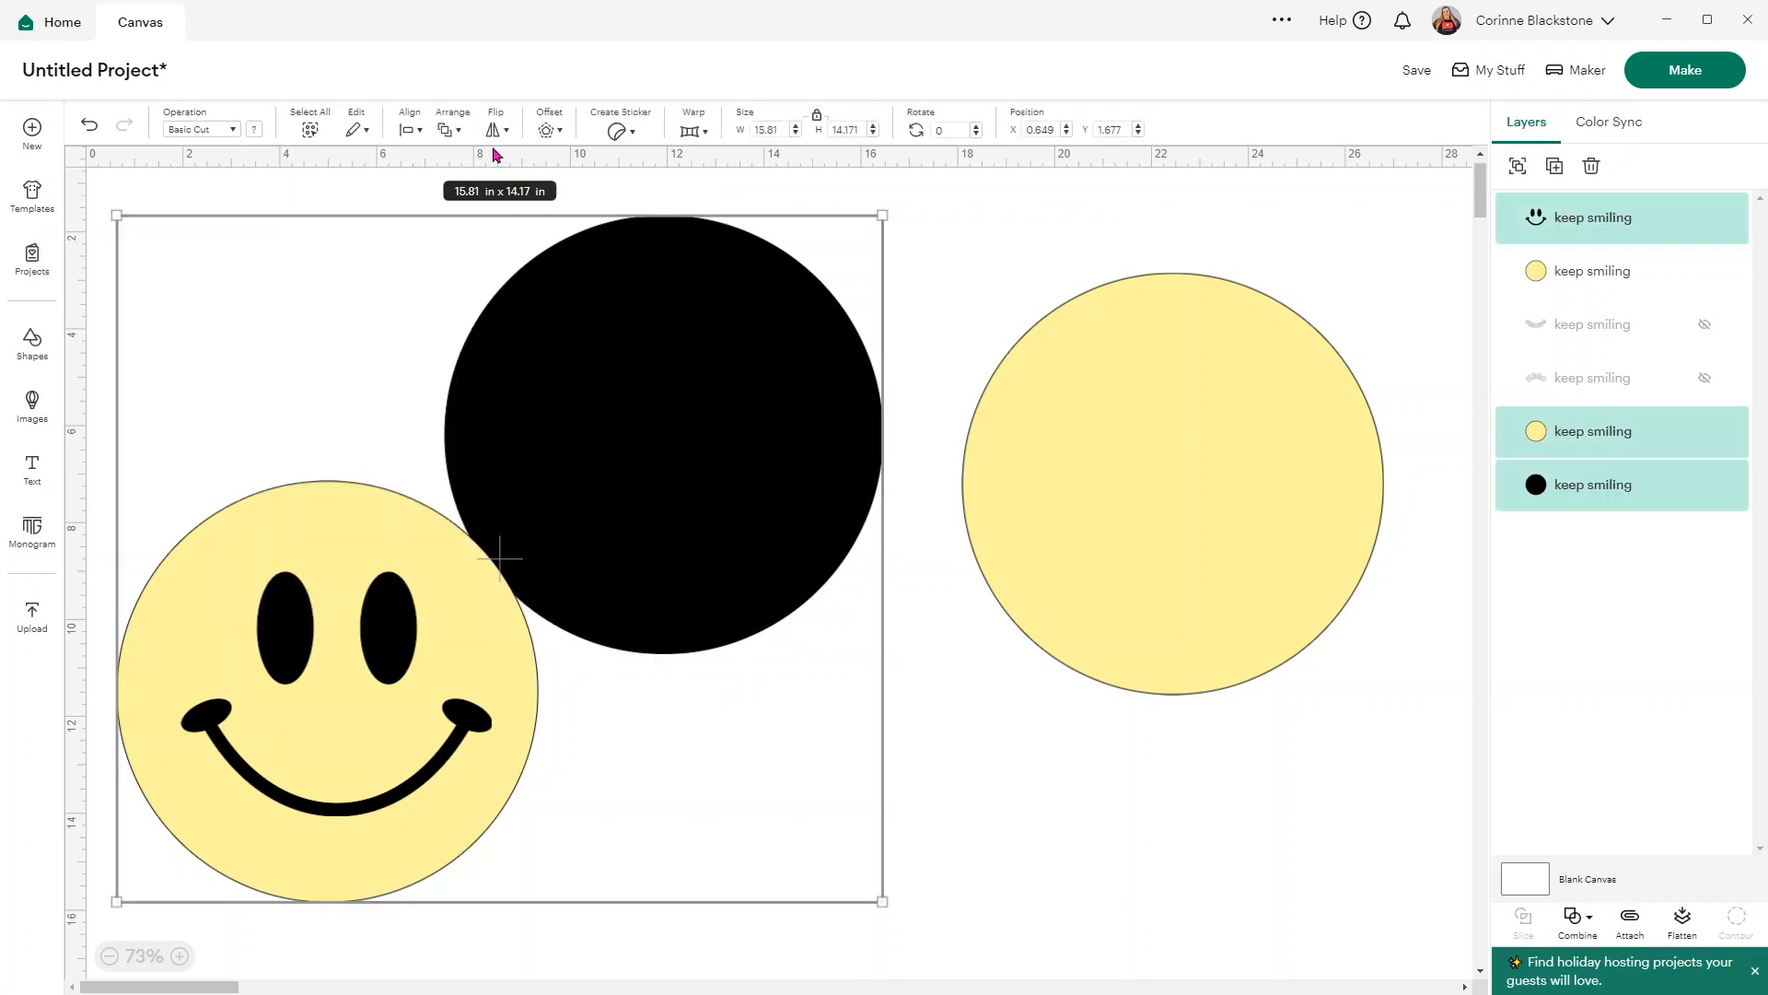
click(412, 129)
click(502, 382)
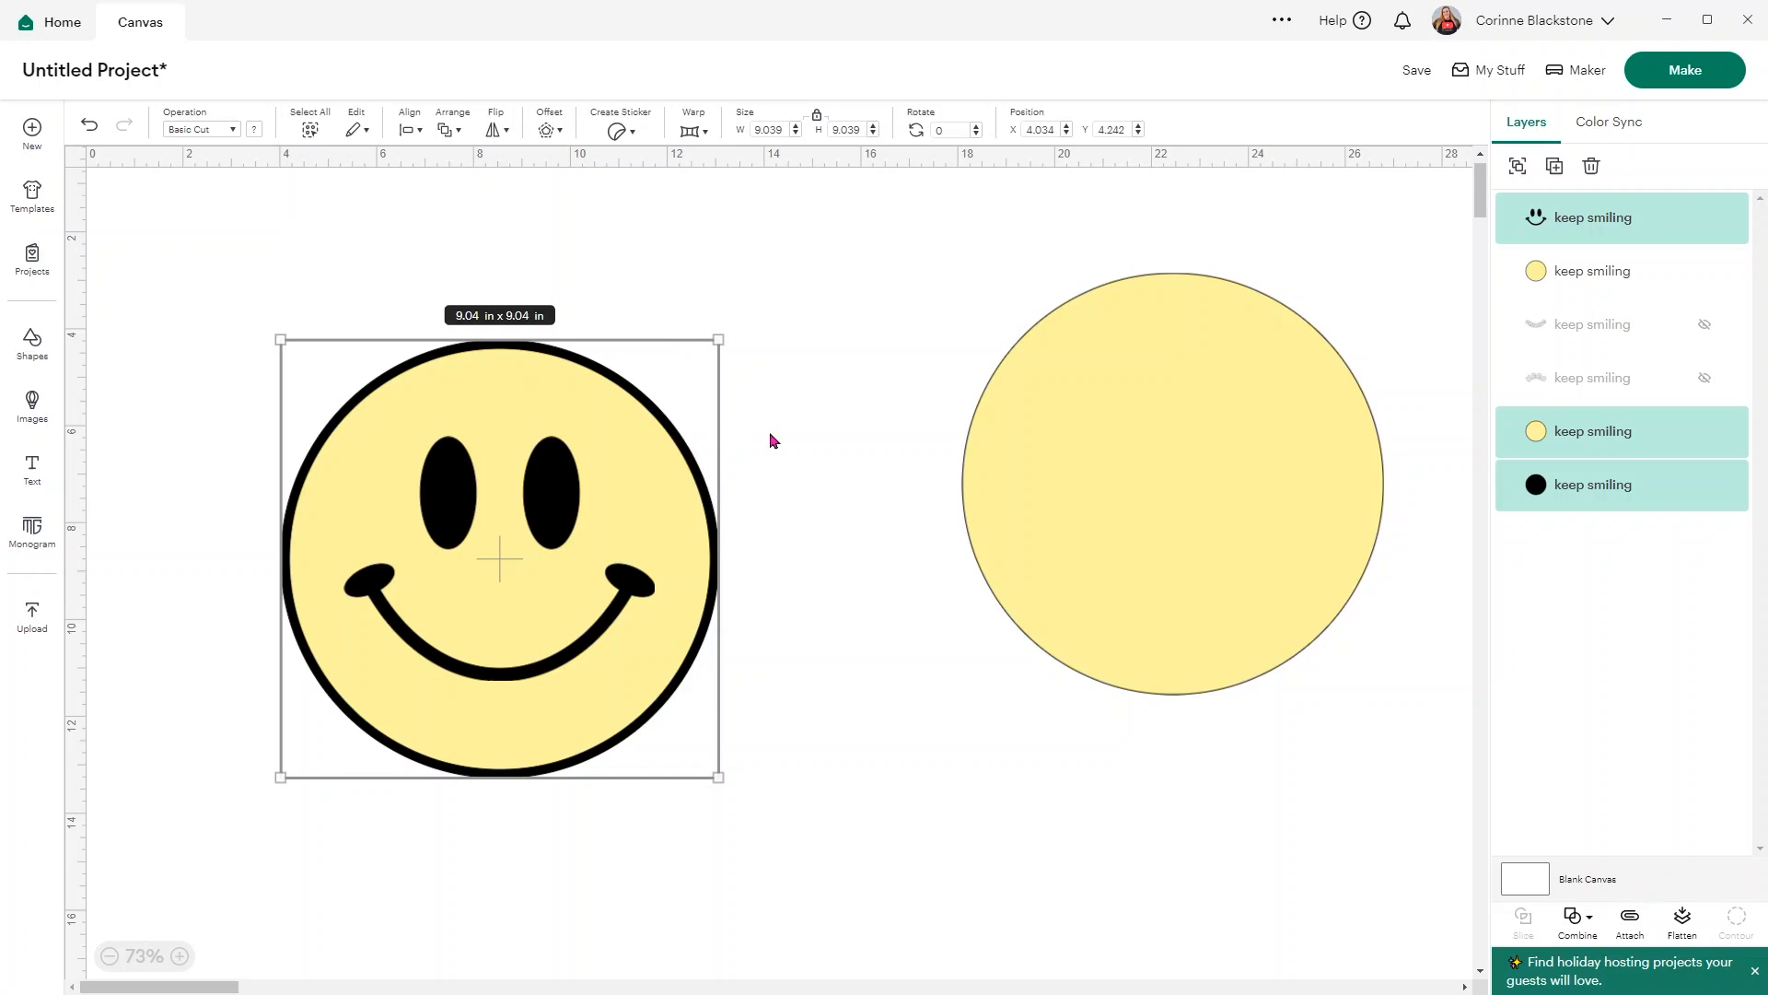
Delete the spare yellow circle and recolour the eyes and smile layer to light green
click(1132, 421)
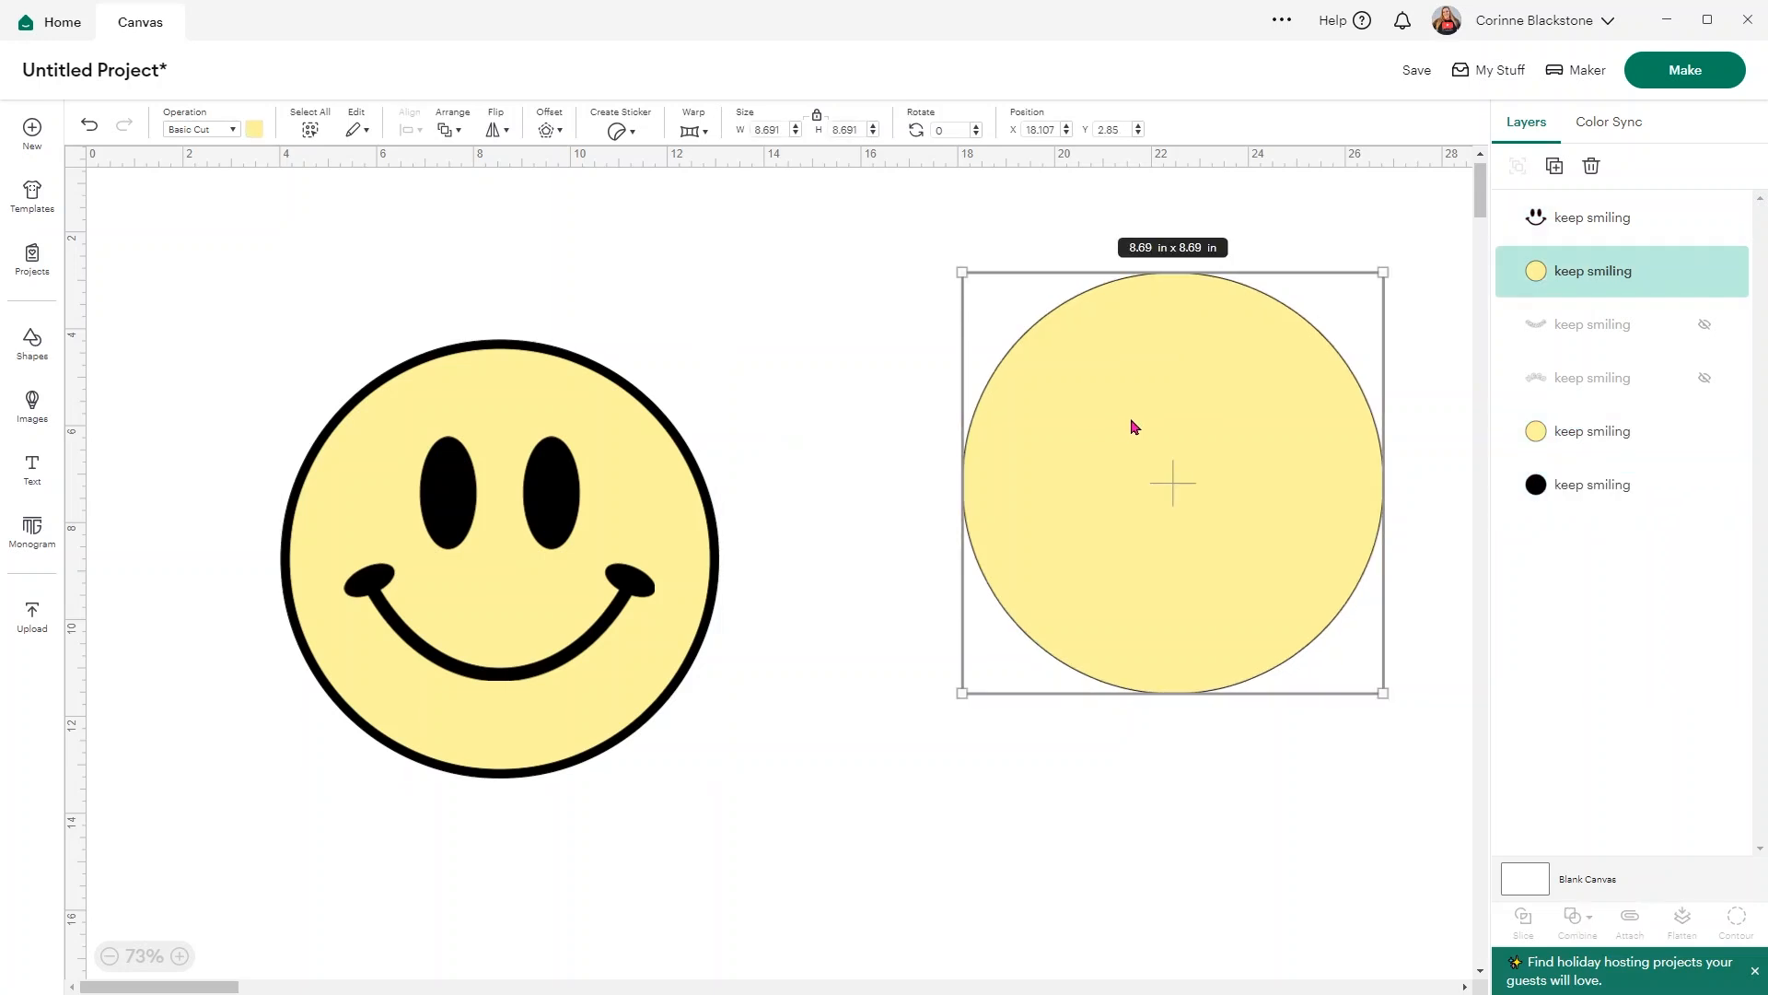
key(Delete)
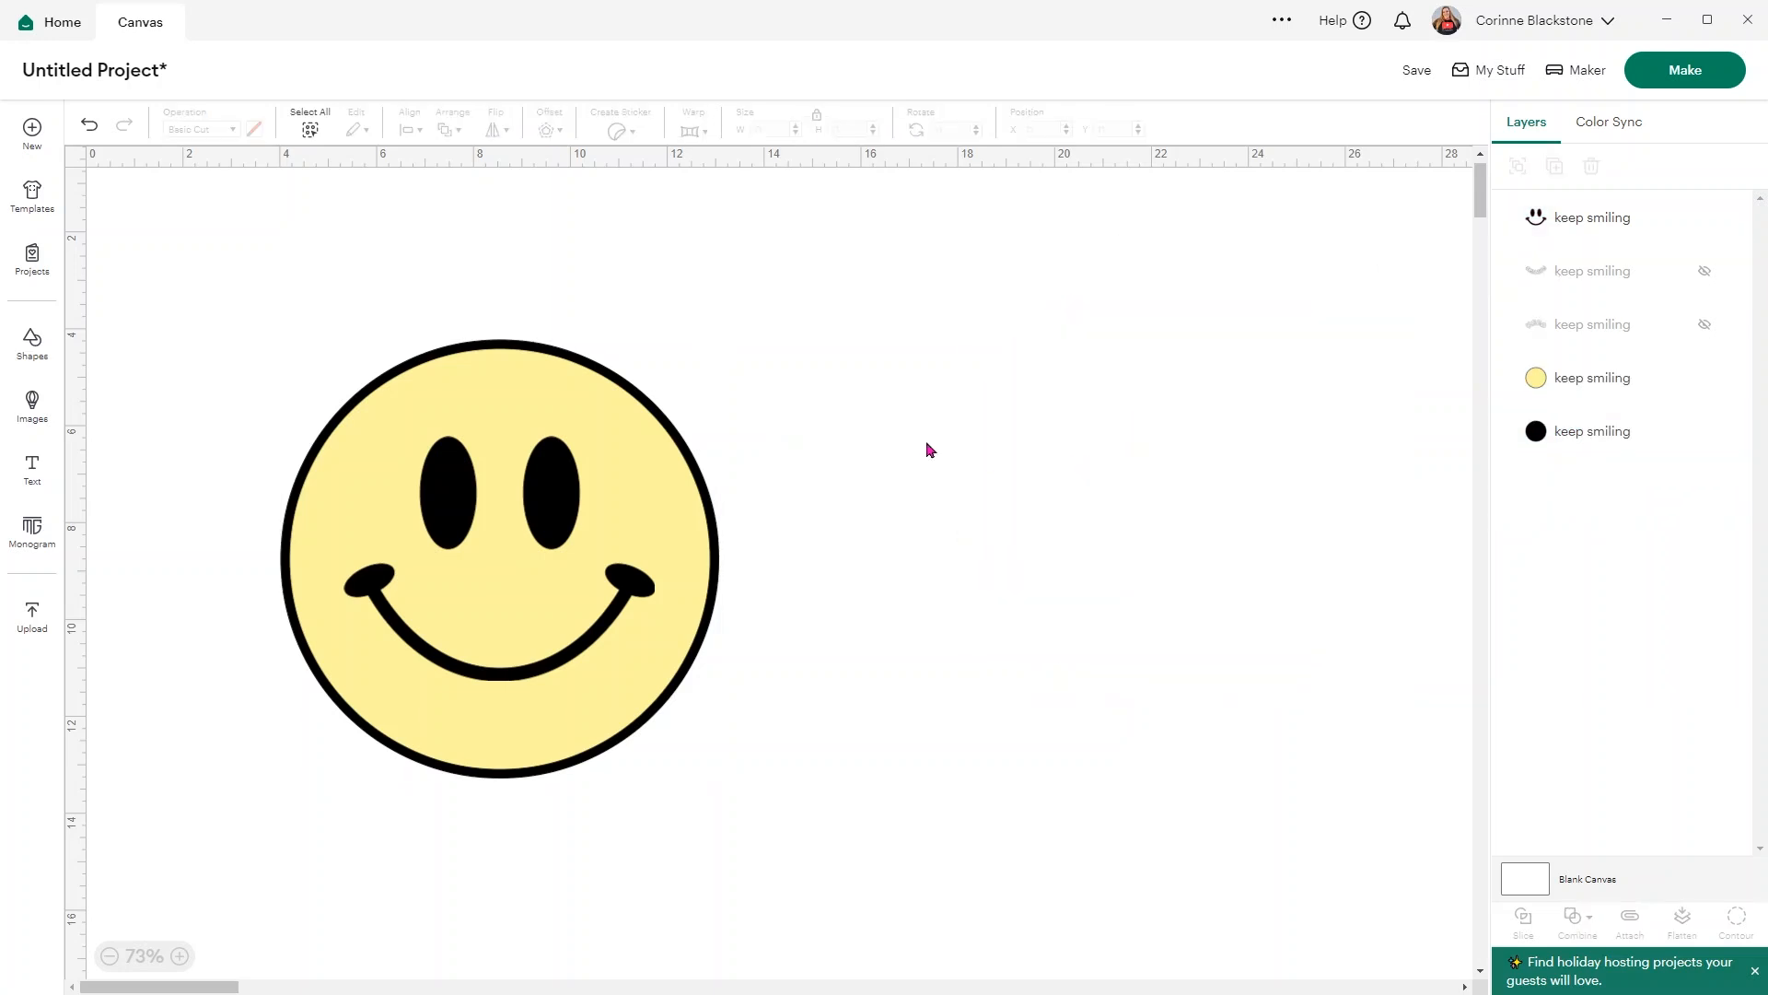
click(1543, 221)
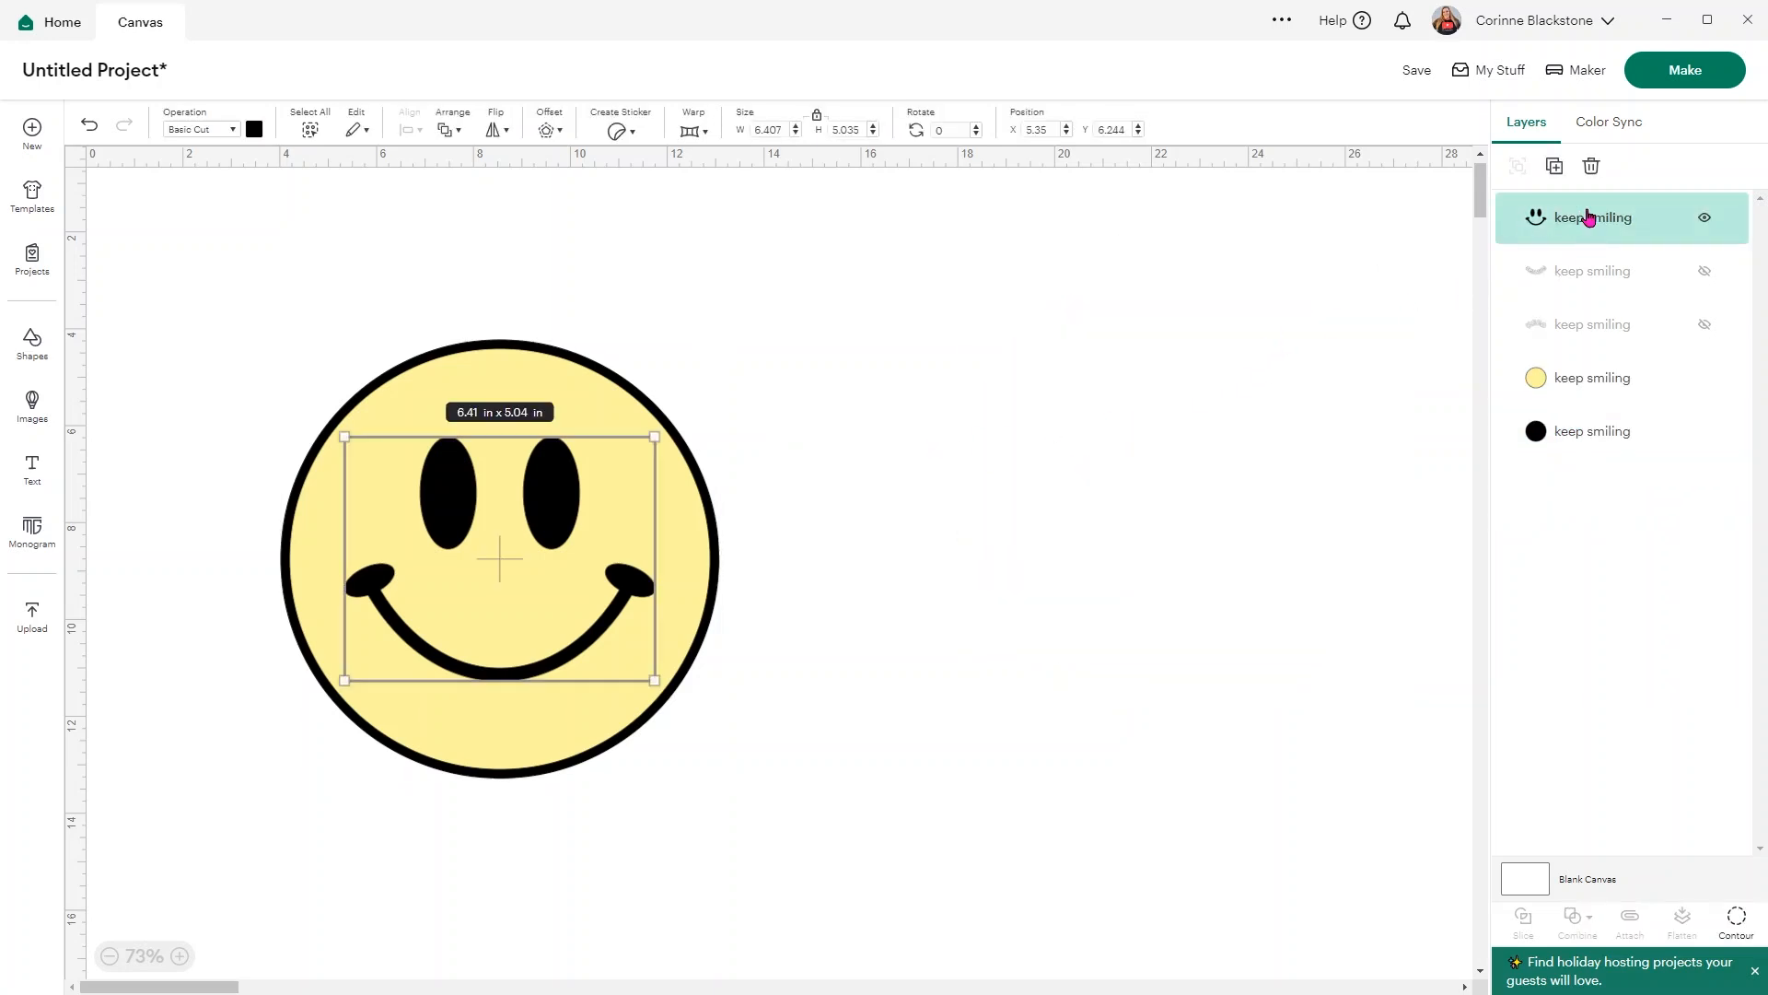
click(254, 129)
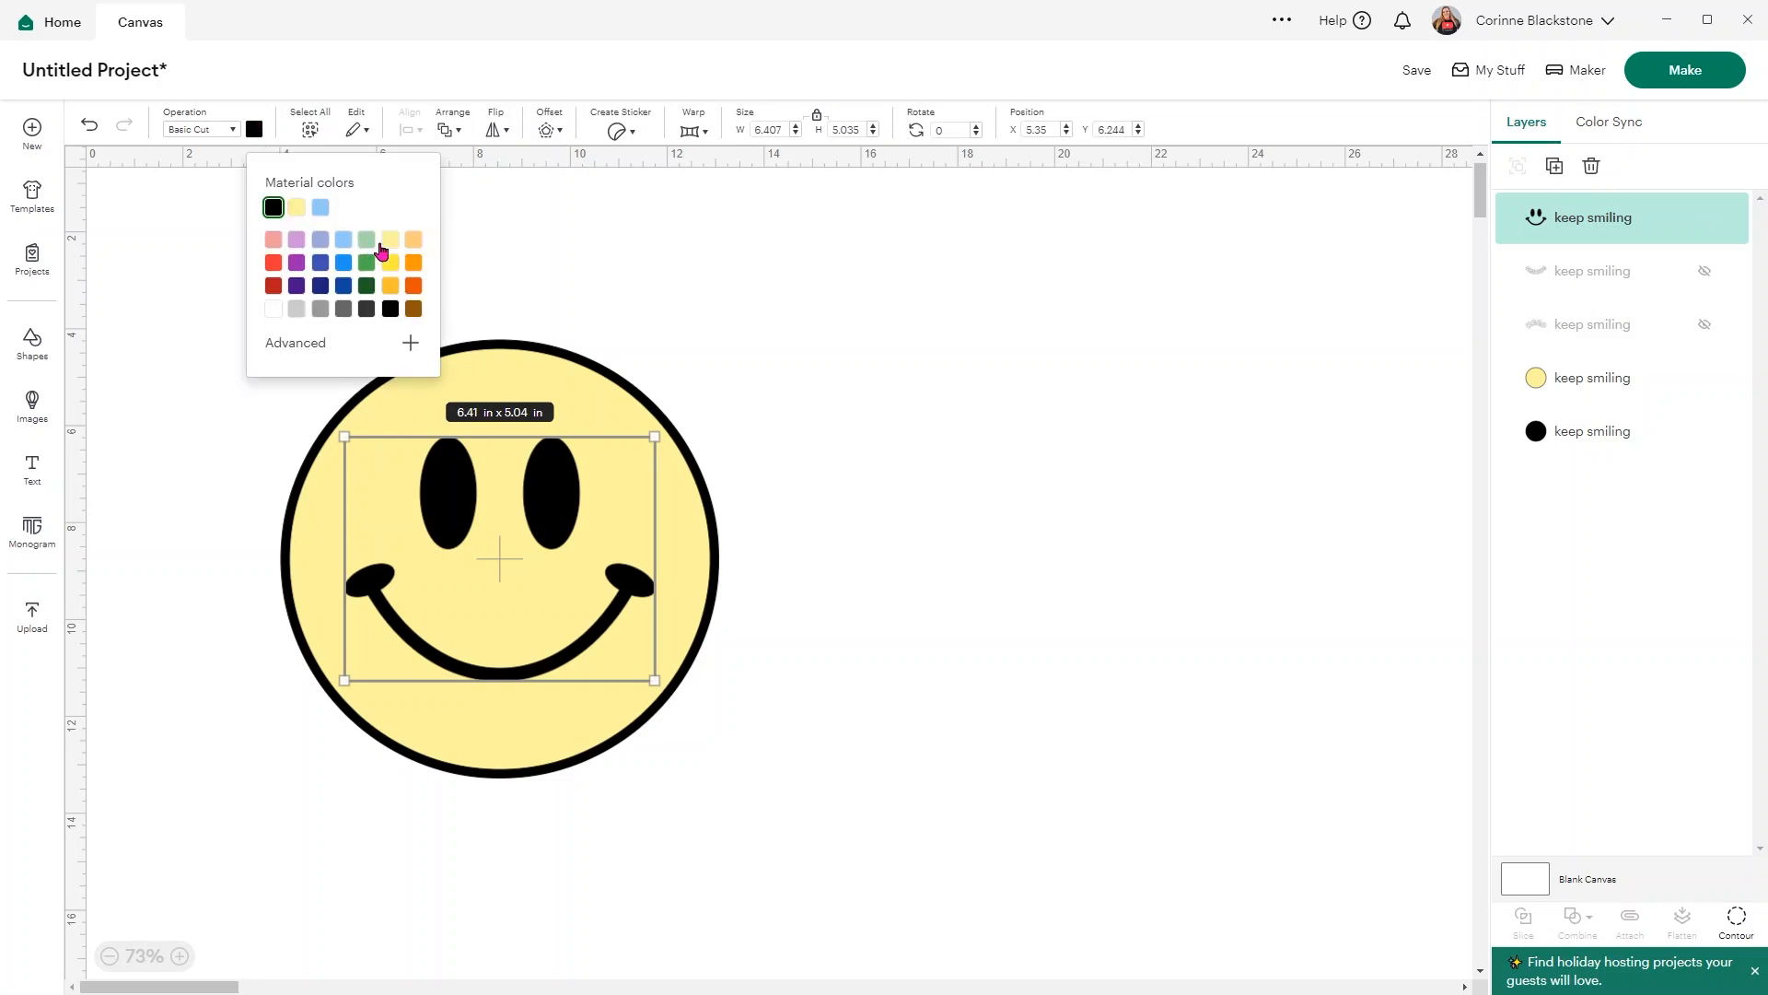
click(360, 248)
click(802, 357)
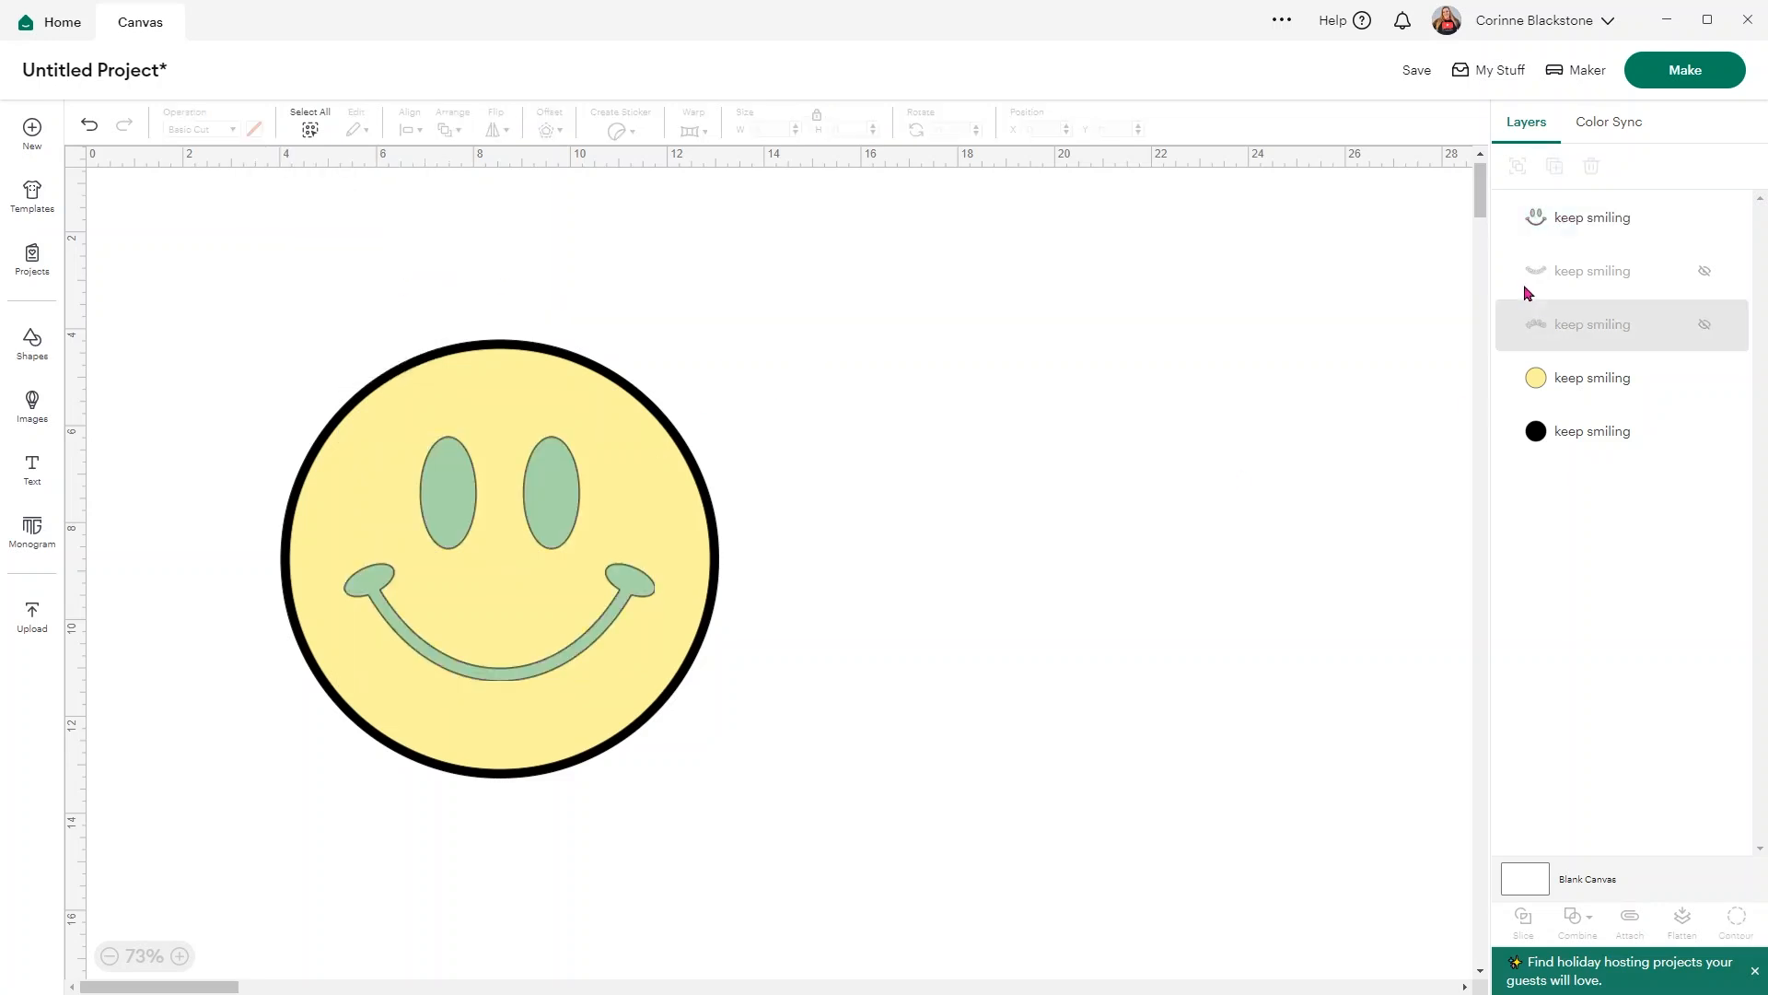
Slice the green eyes and smile shape out of the yellow circle
click(1571, 229)
shift+click(1616, 390)
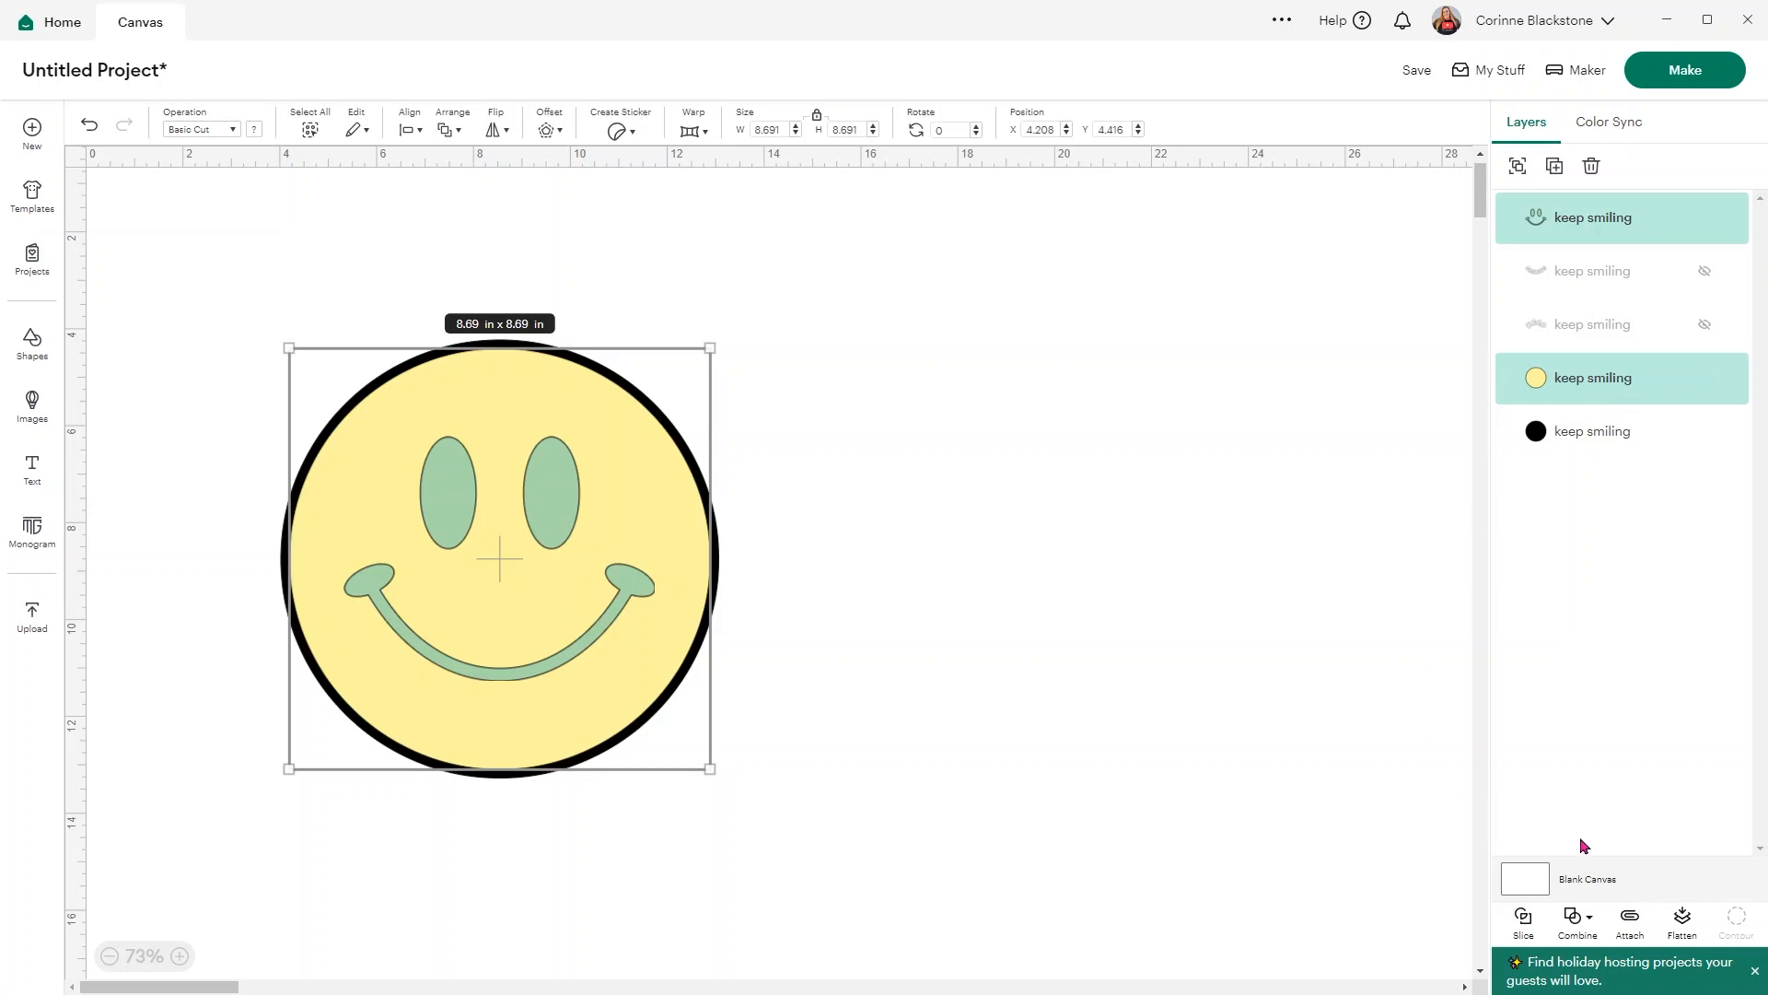
click(1521, 921)
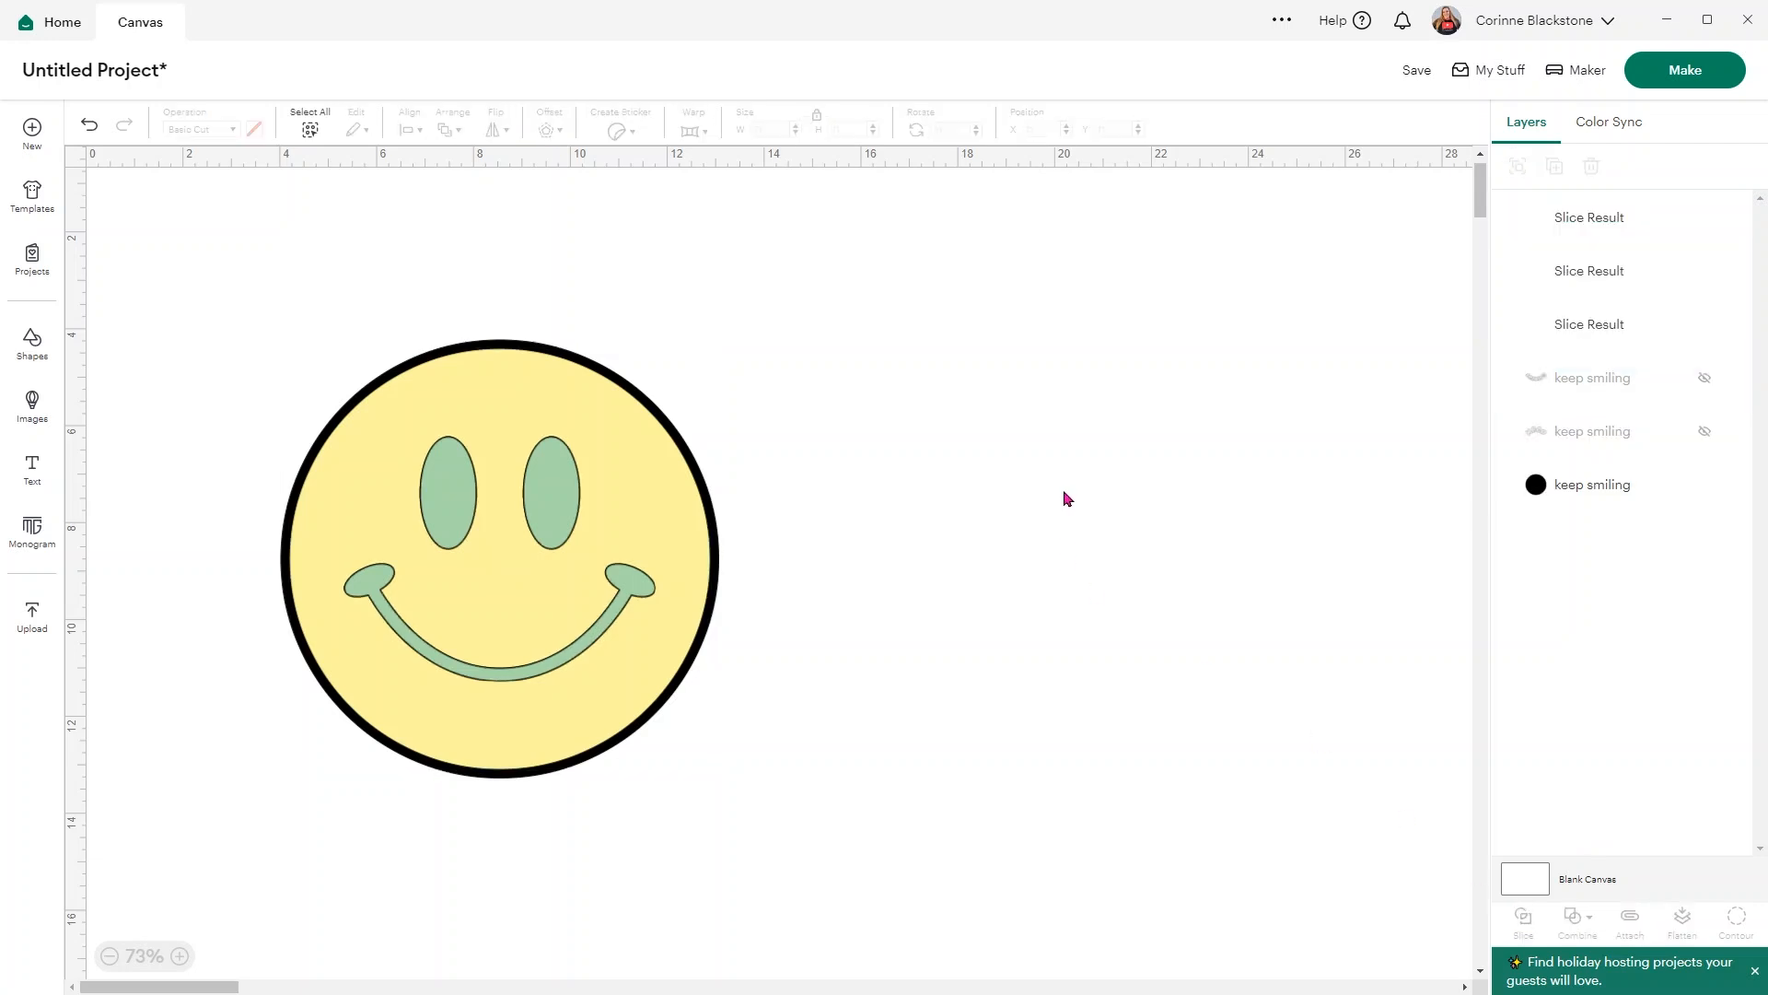
Pull the sliced-out green and yellow eyes and smile pieces off the smiley face and delete both
drag(619, 509, 1194, 426)
drag(671, 494, 1123, 470)
drag(1186, 657, 1038, 389)
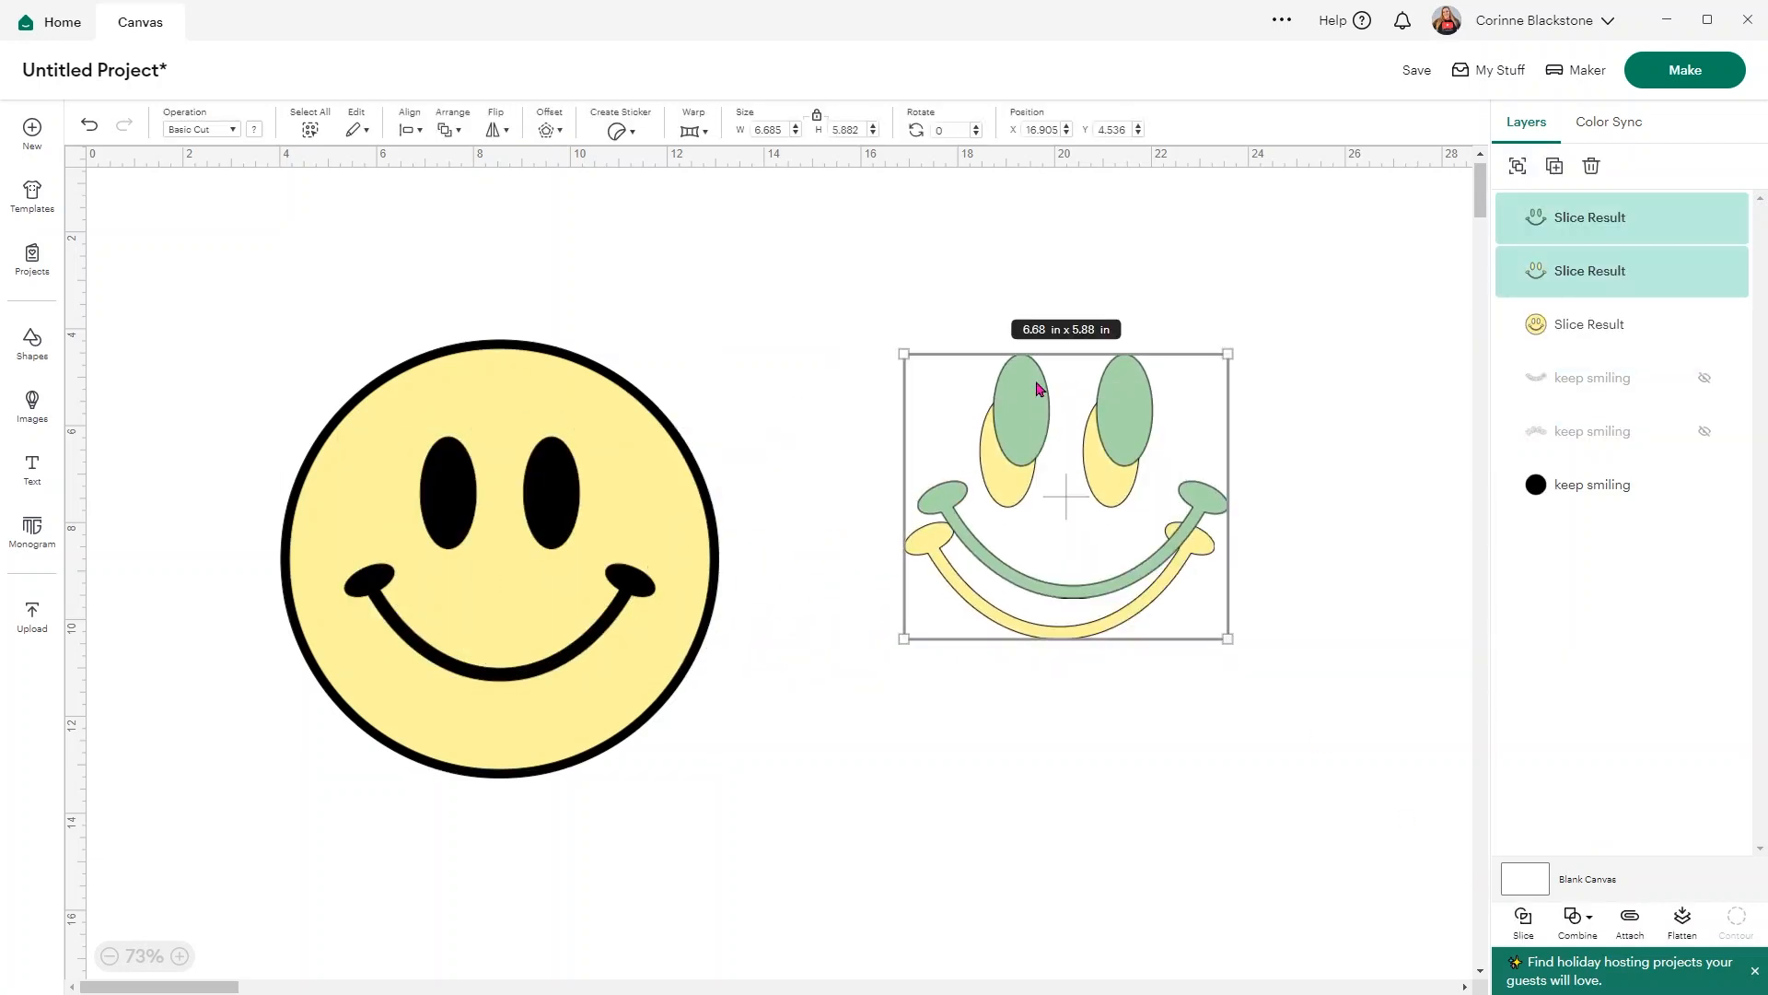
key(Delete)
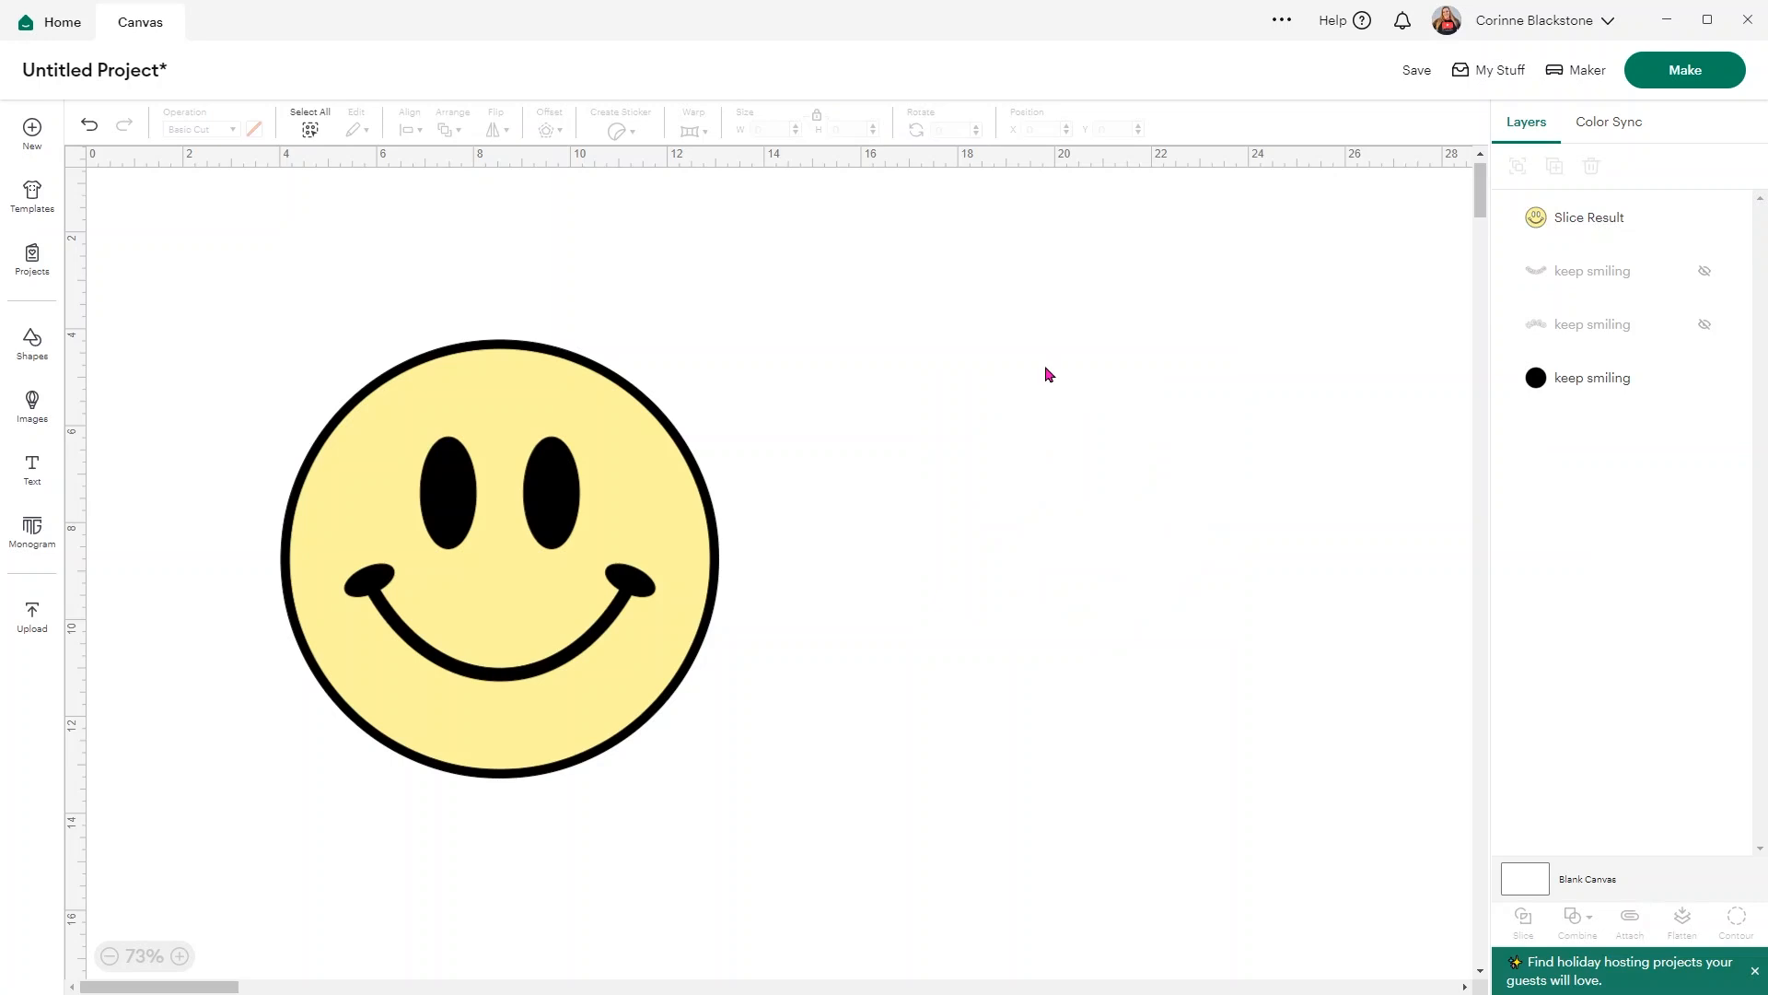
Unhide the KEEP and SMILING text layers and centre the layered smiley between the two words
click(1703, 271)
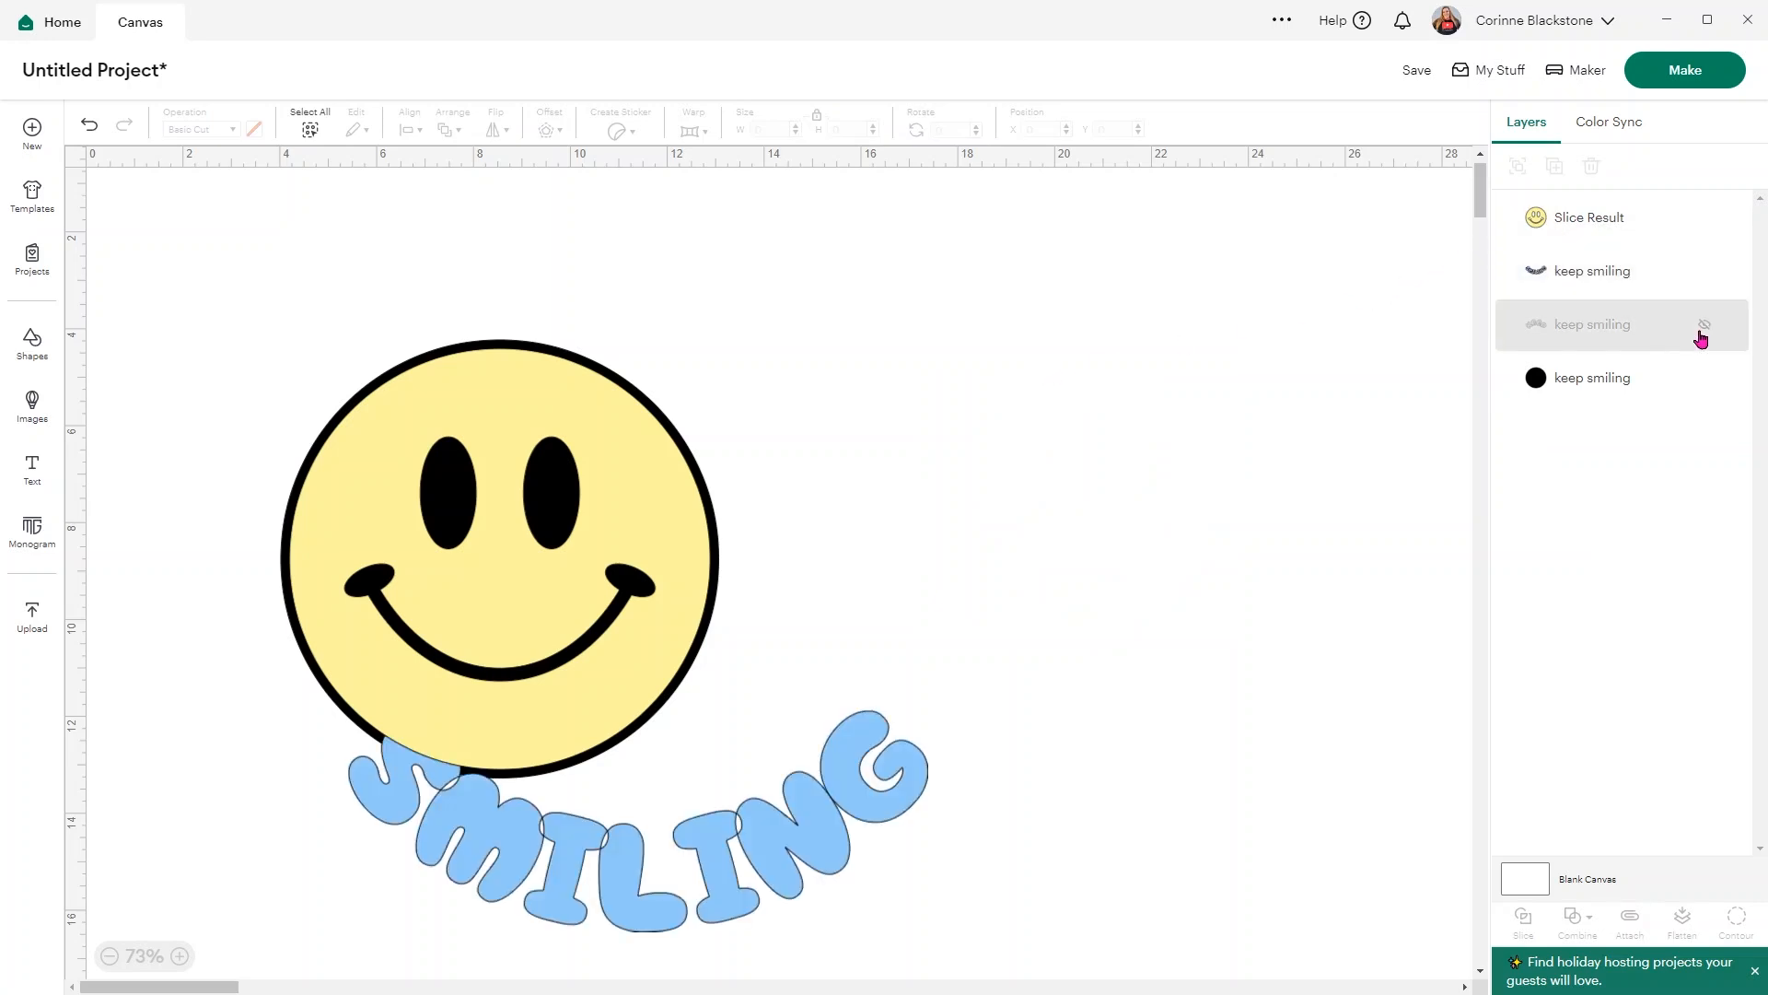
click(1704, 325)
drag(939, 584, 722, 659)
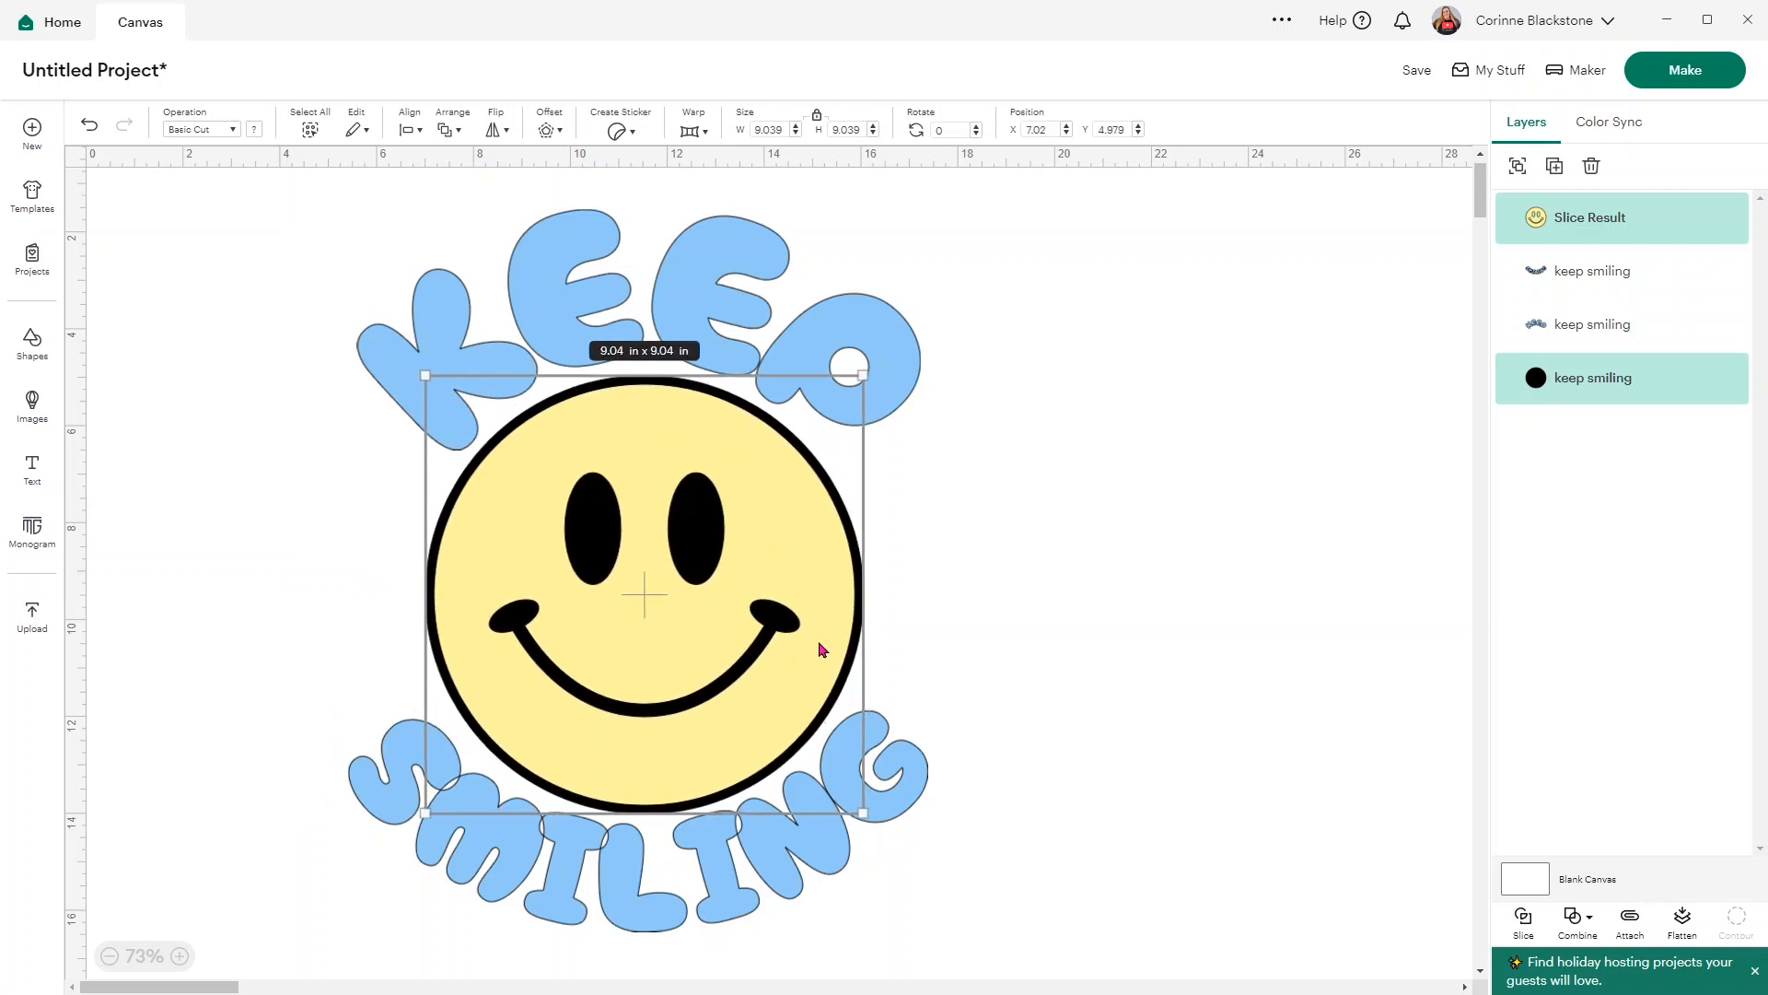
click(1070, 600)
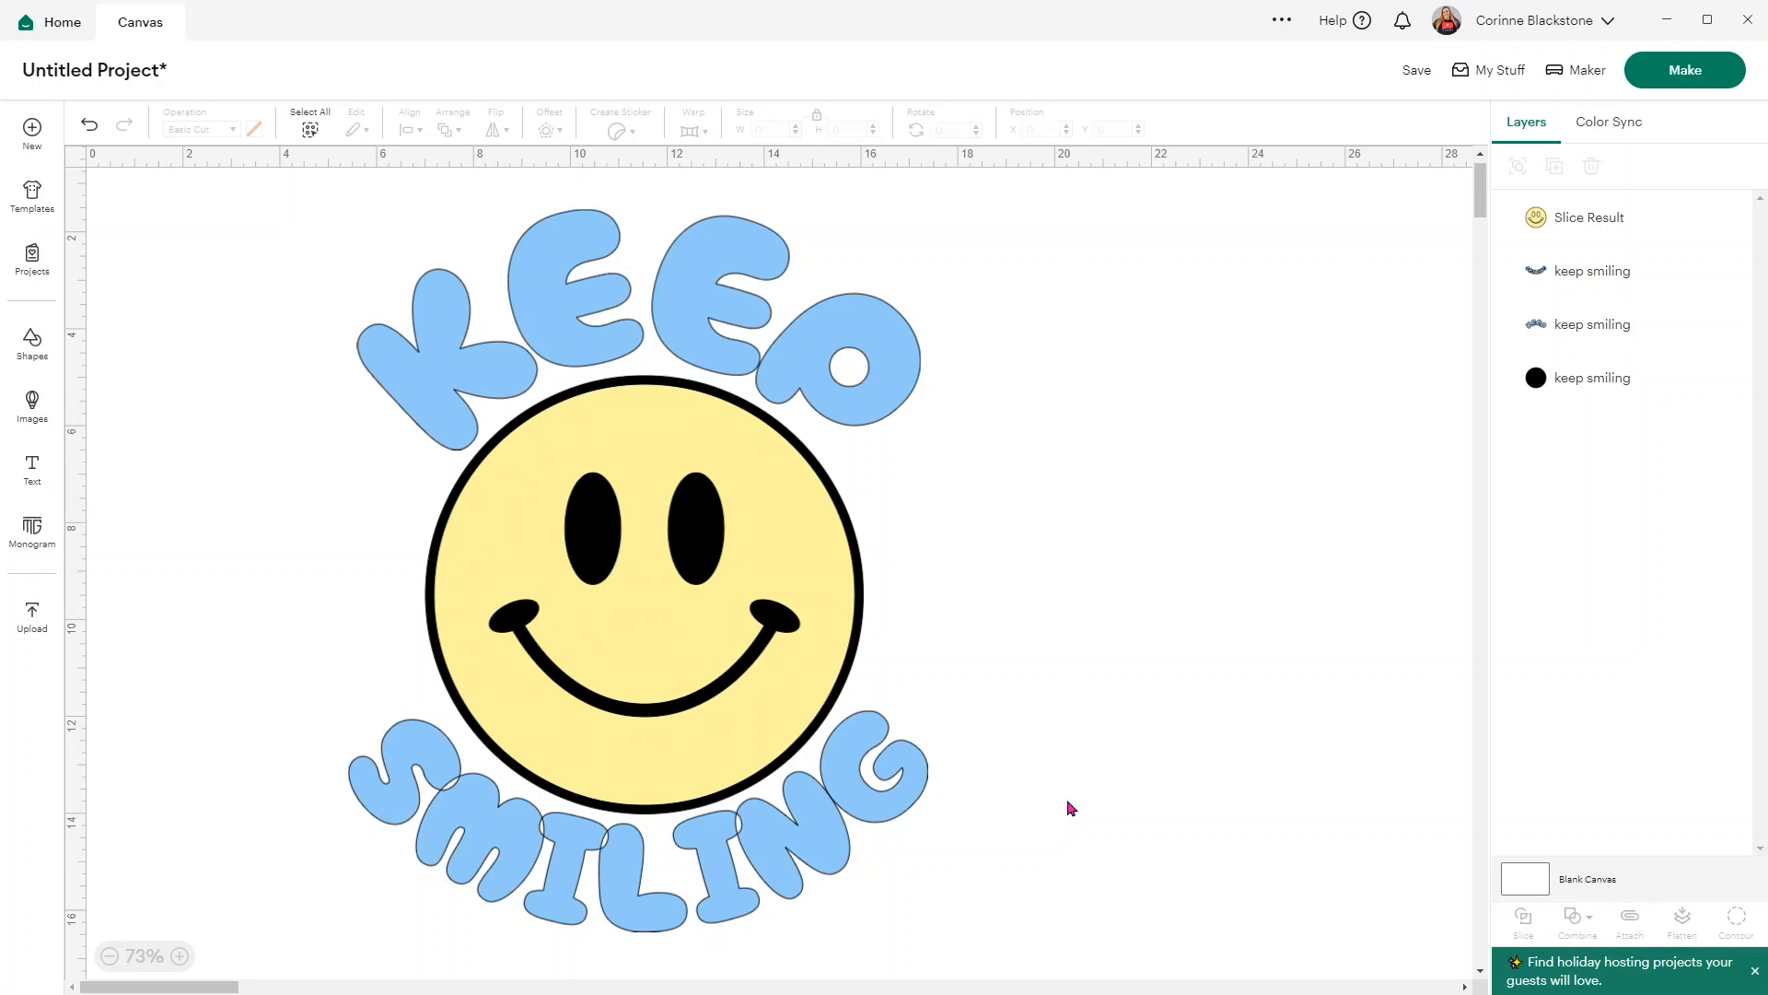
Scale the whole design down to about 6 in wide and weld the overlapping SMILING letters
drag(1142, 875, 378, 256)
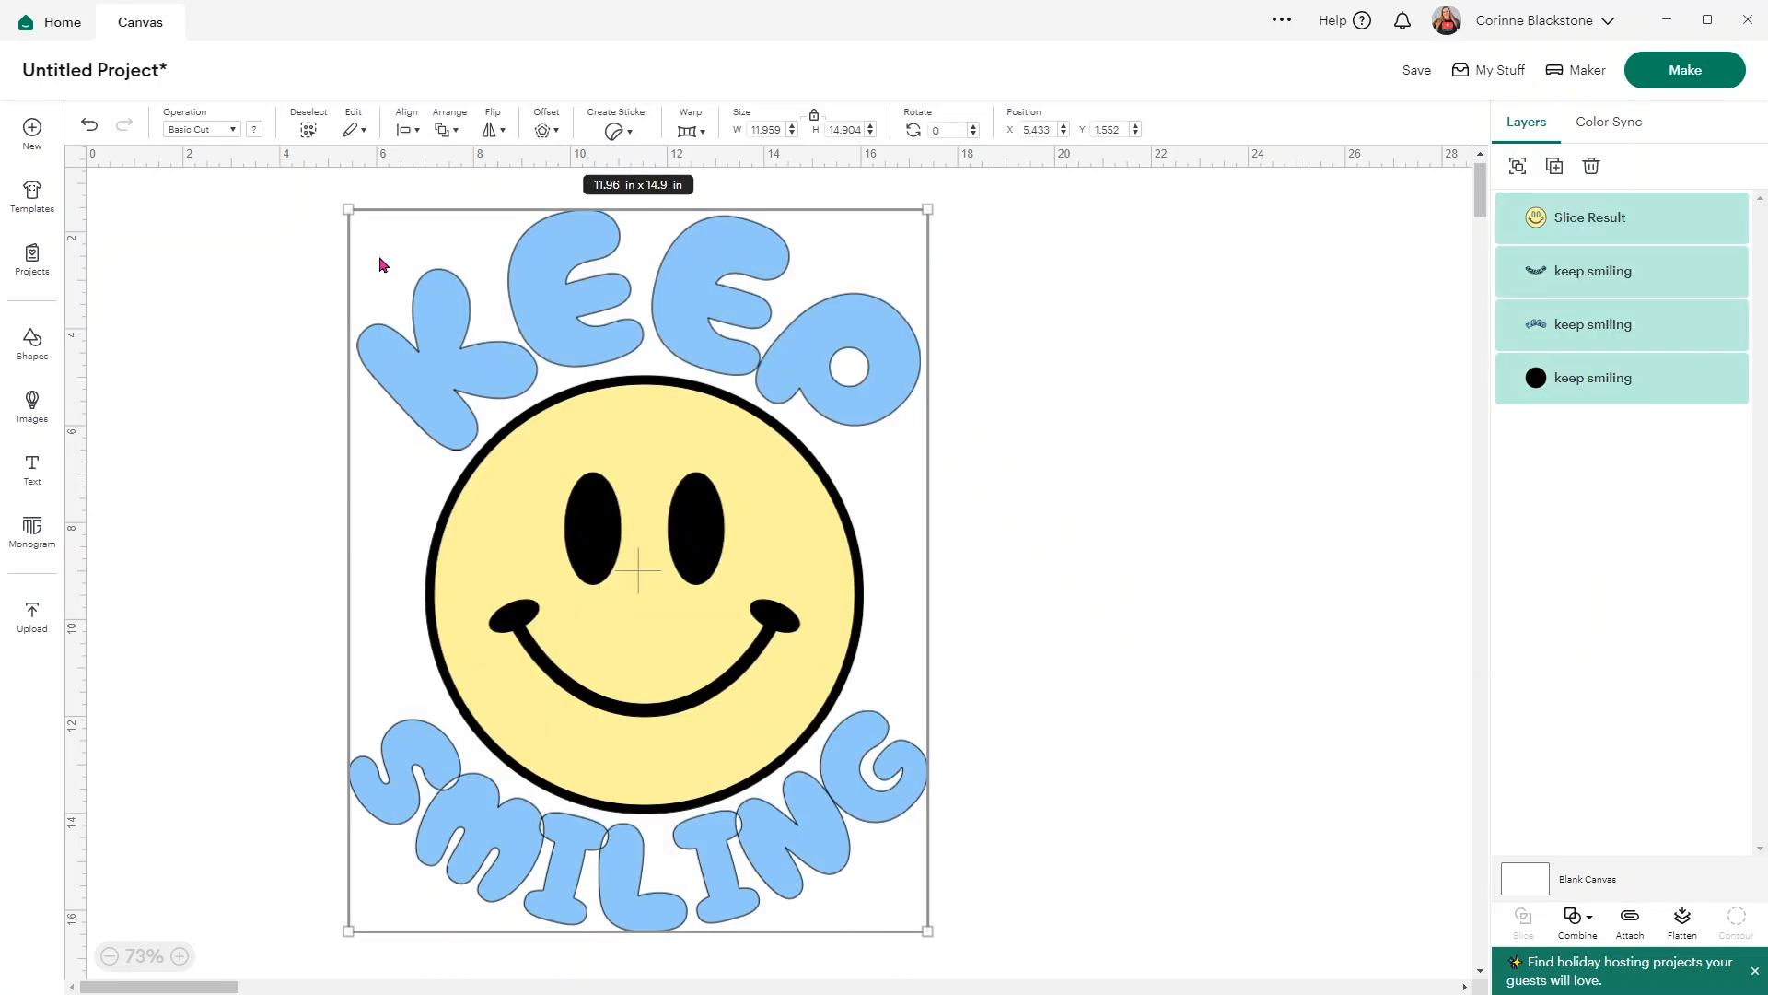
drag(927, 209, 700, 534)
drag(592, 678, 633, 477)
drag(734, 729, 681, 663)
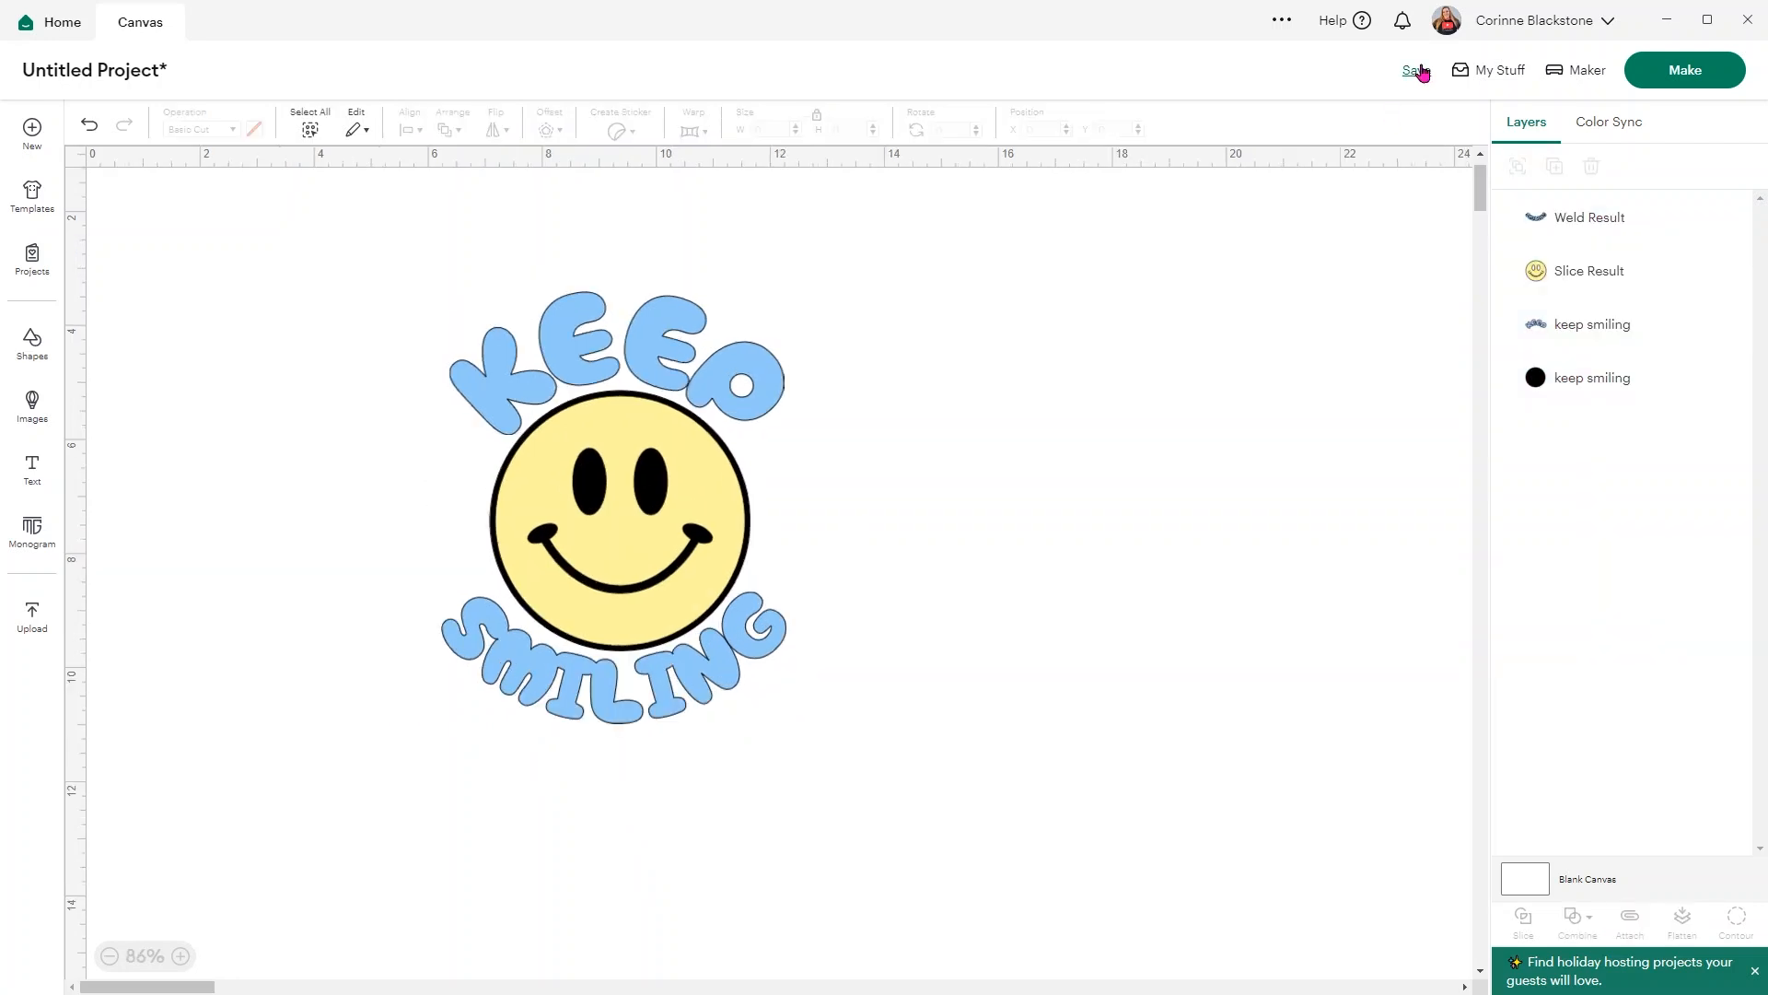
Save the project with the title "keep smiling"
click(1415, 70)
click(748, 134)
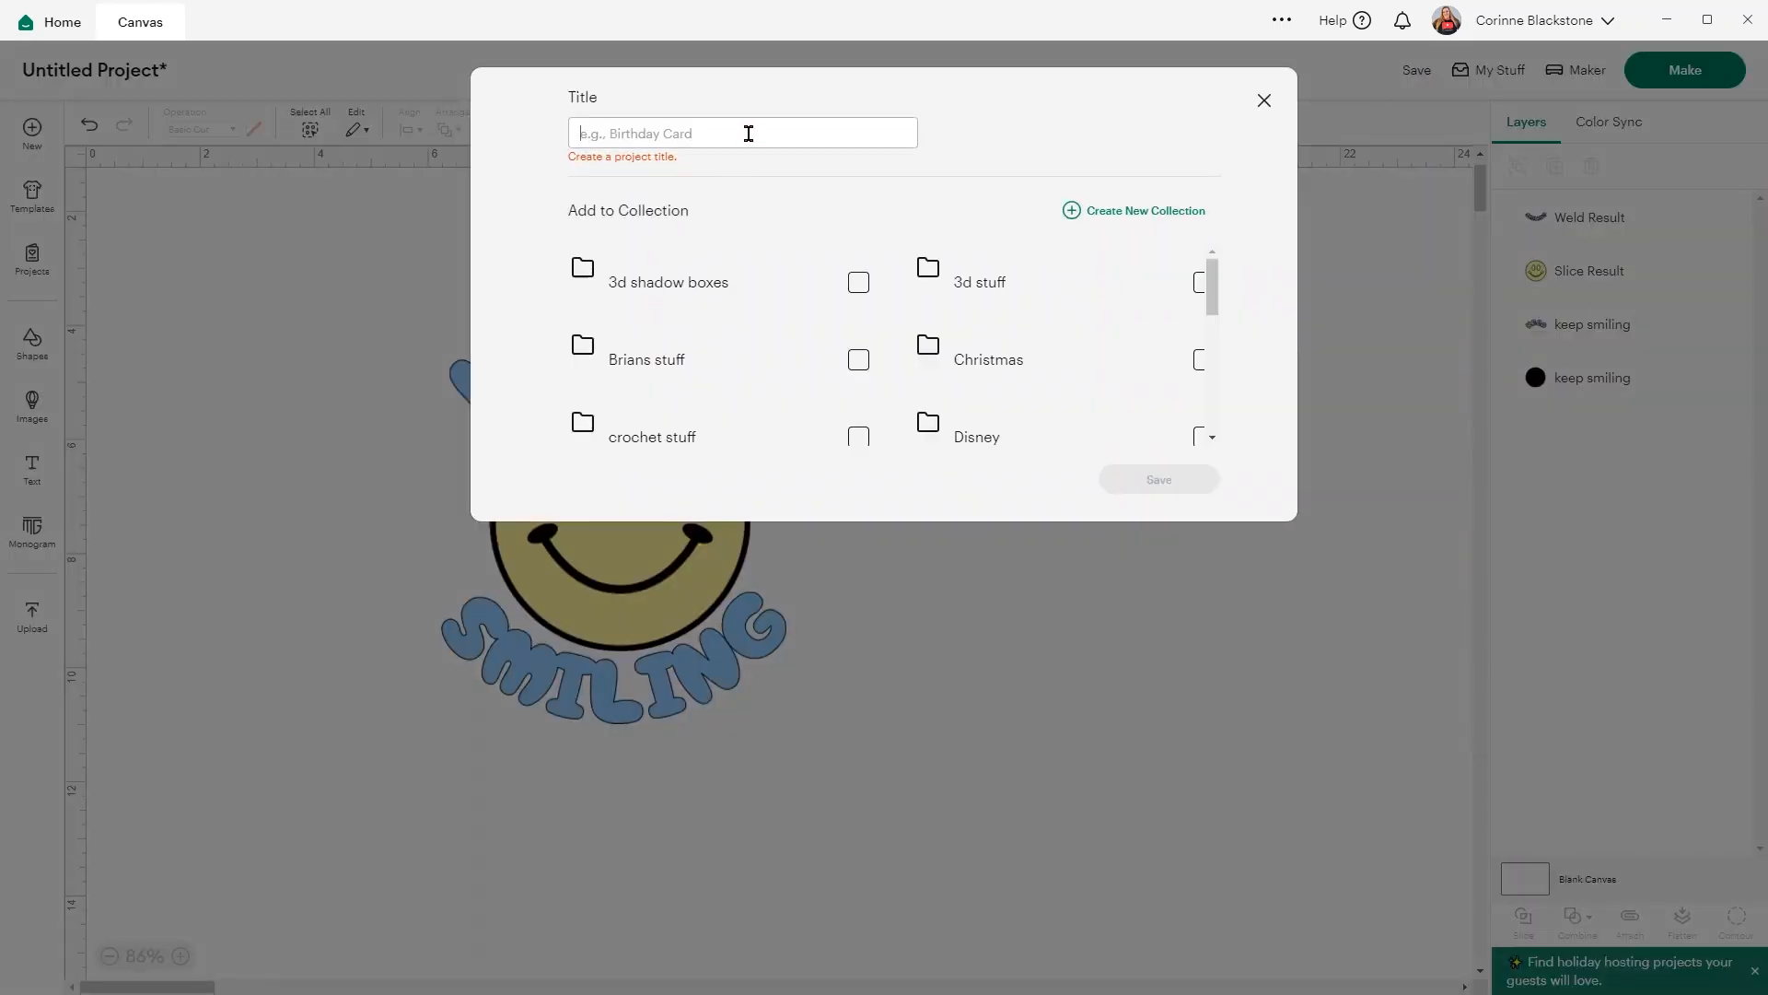
text(keep smiling)
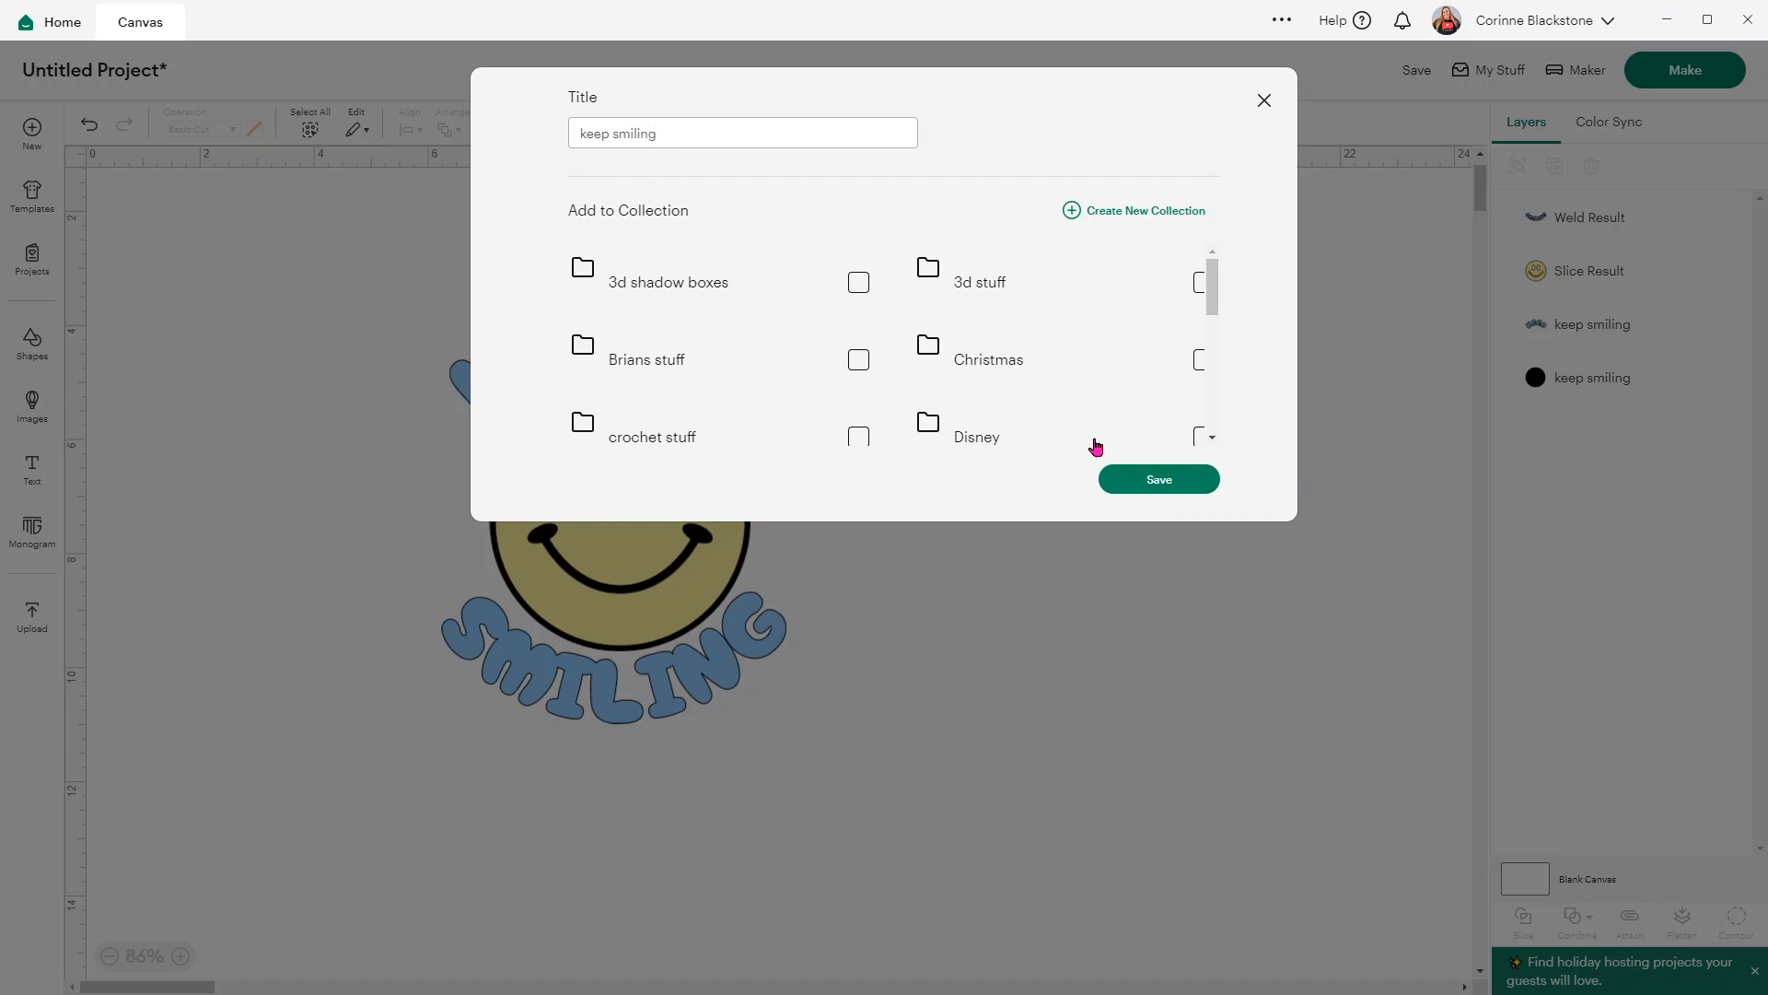
click(1174, 486)
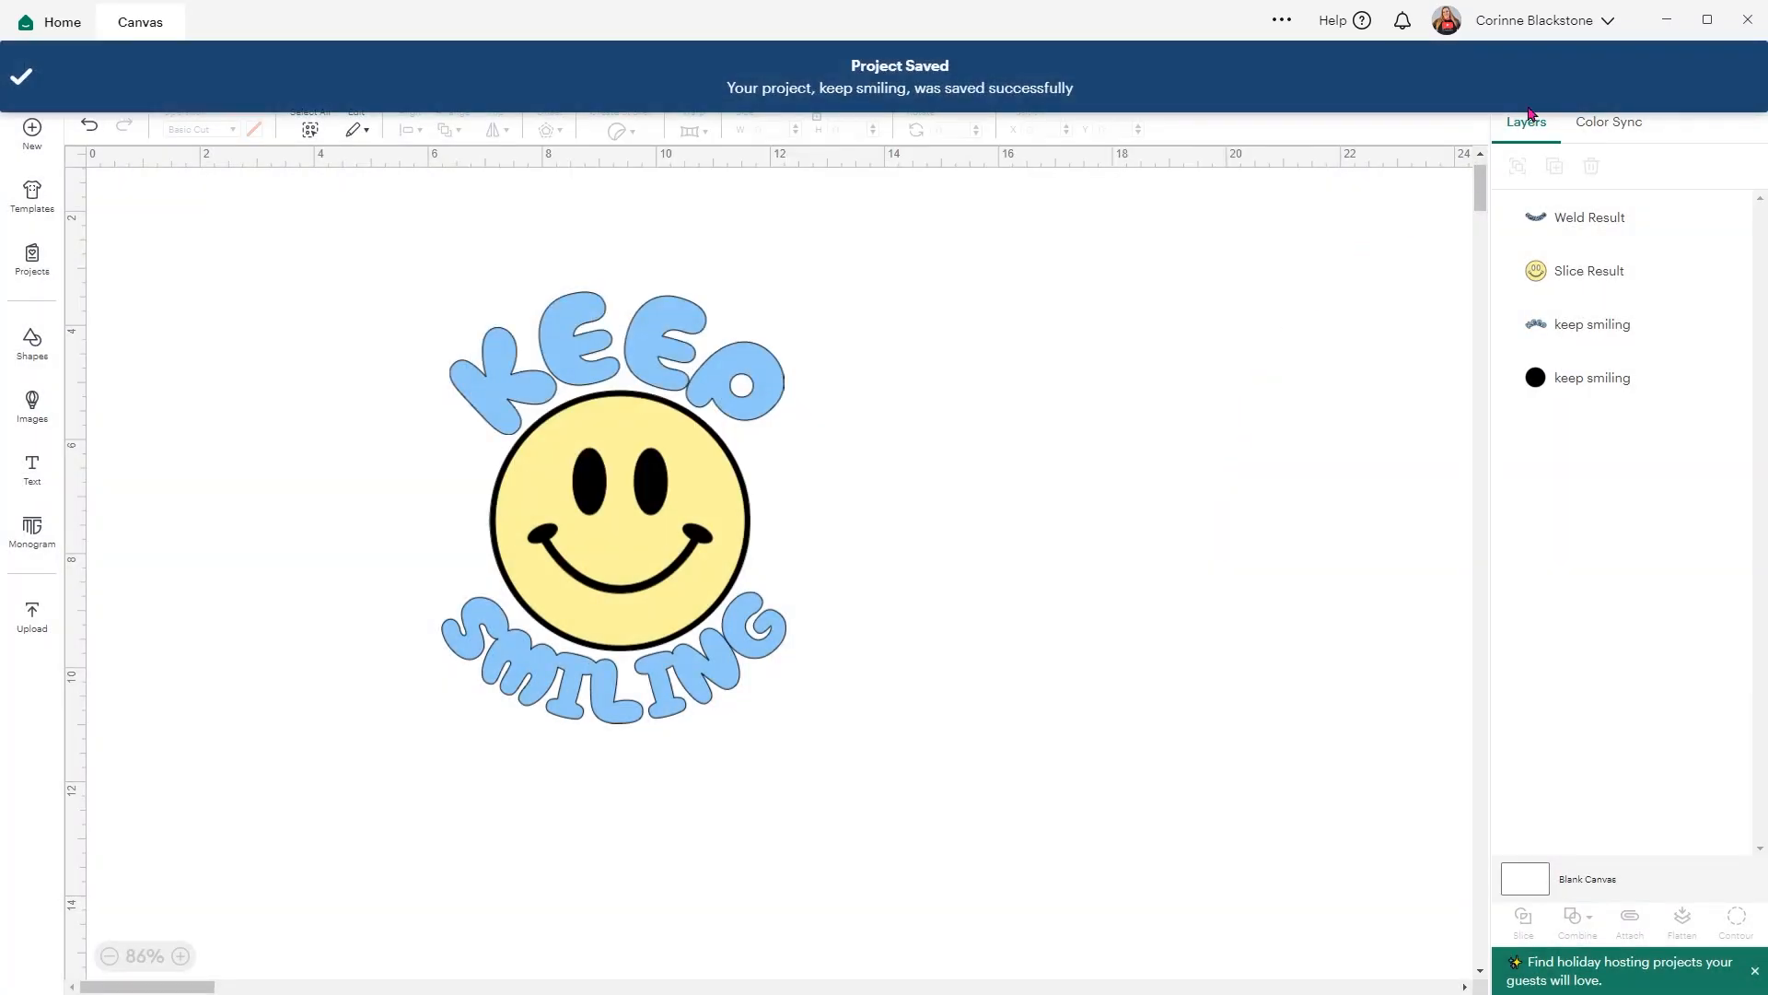
Send the project to mat preparation and review the yellow and blue mats
click(1671, 79)
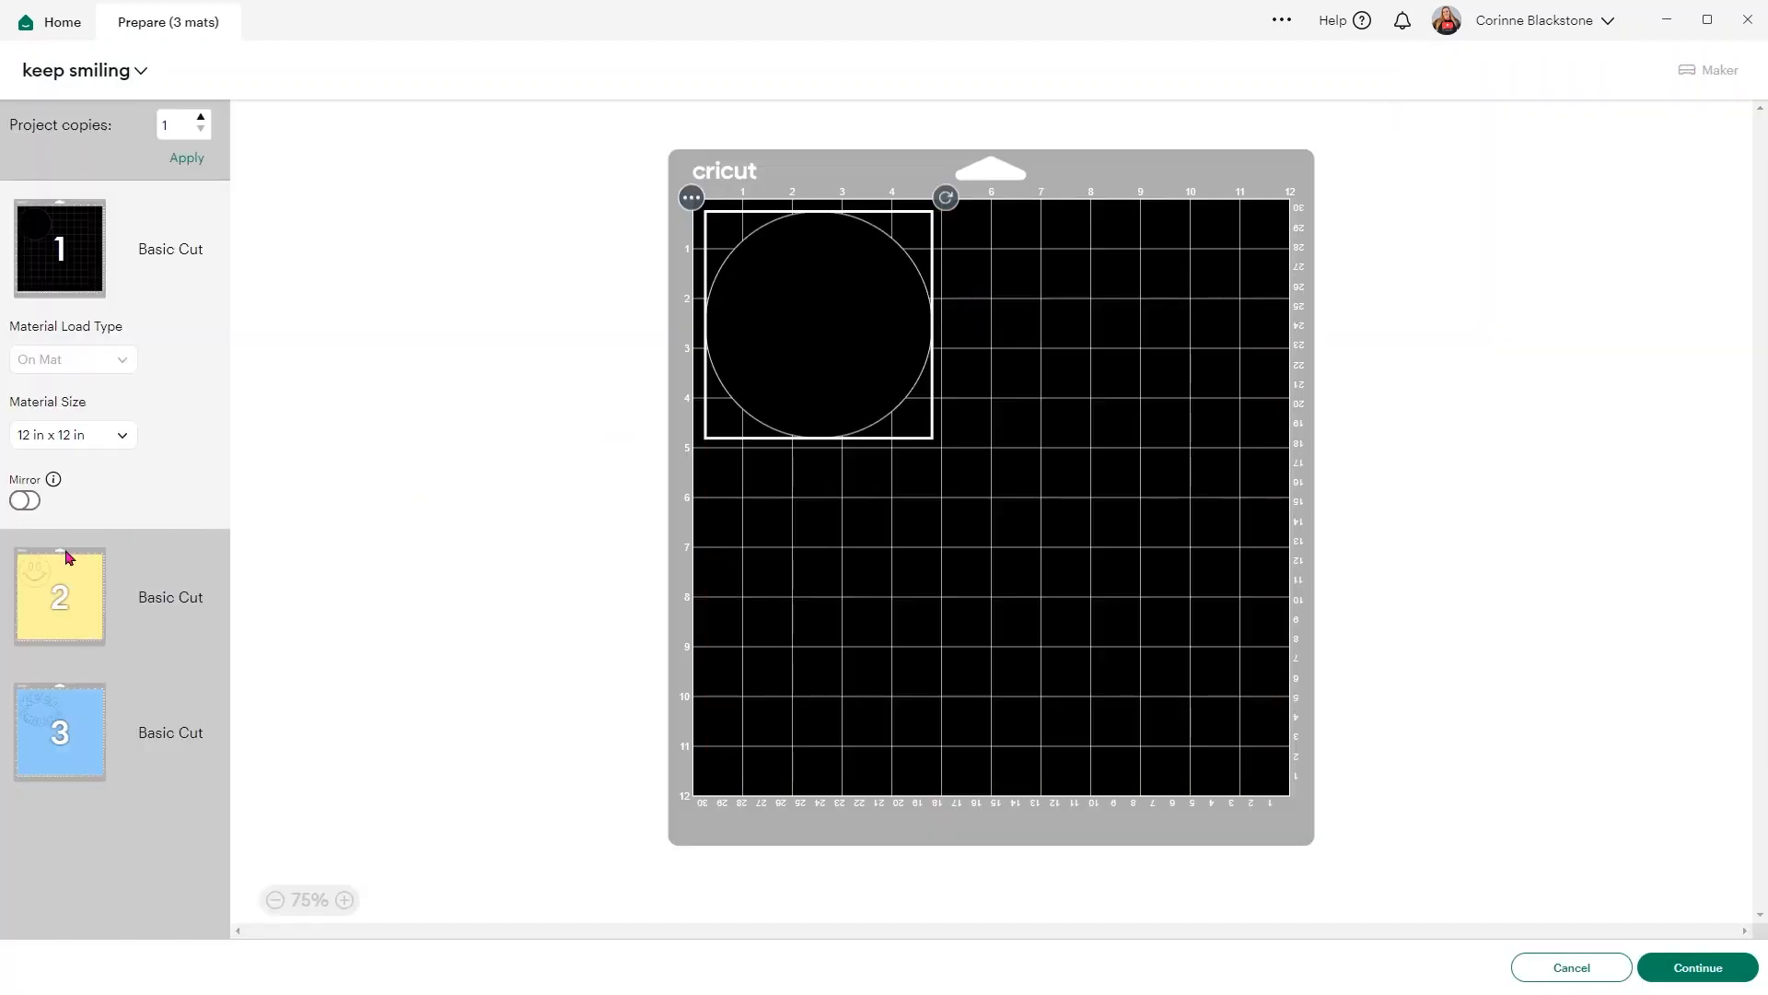
click(27, 600)
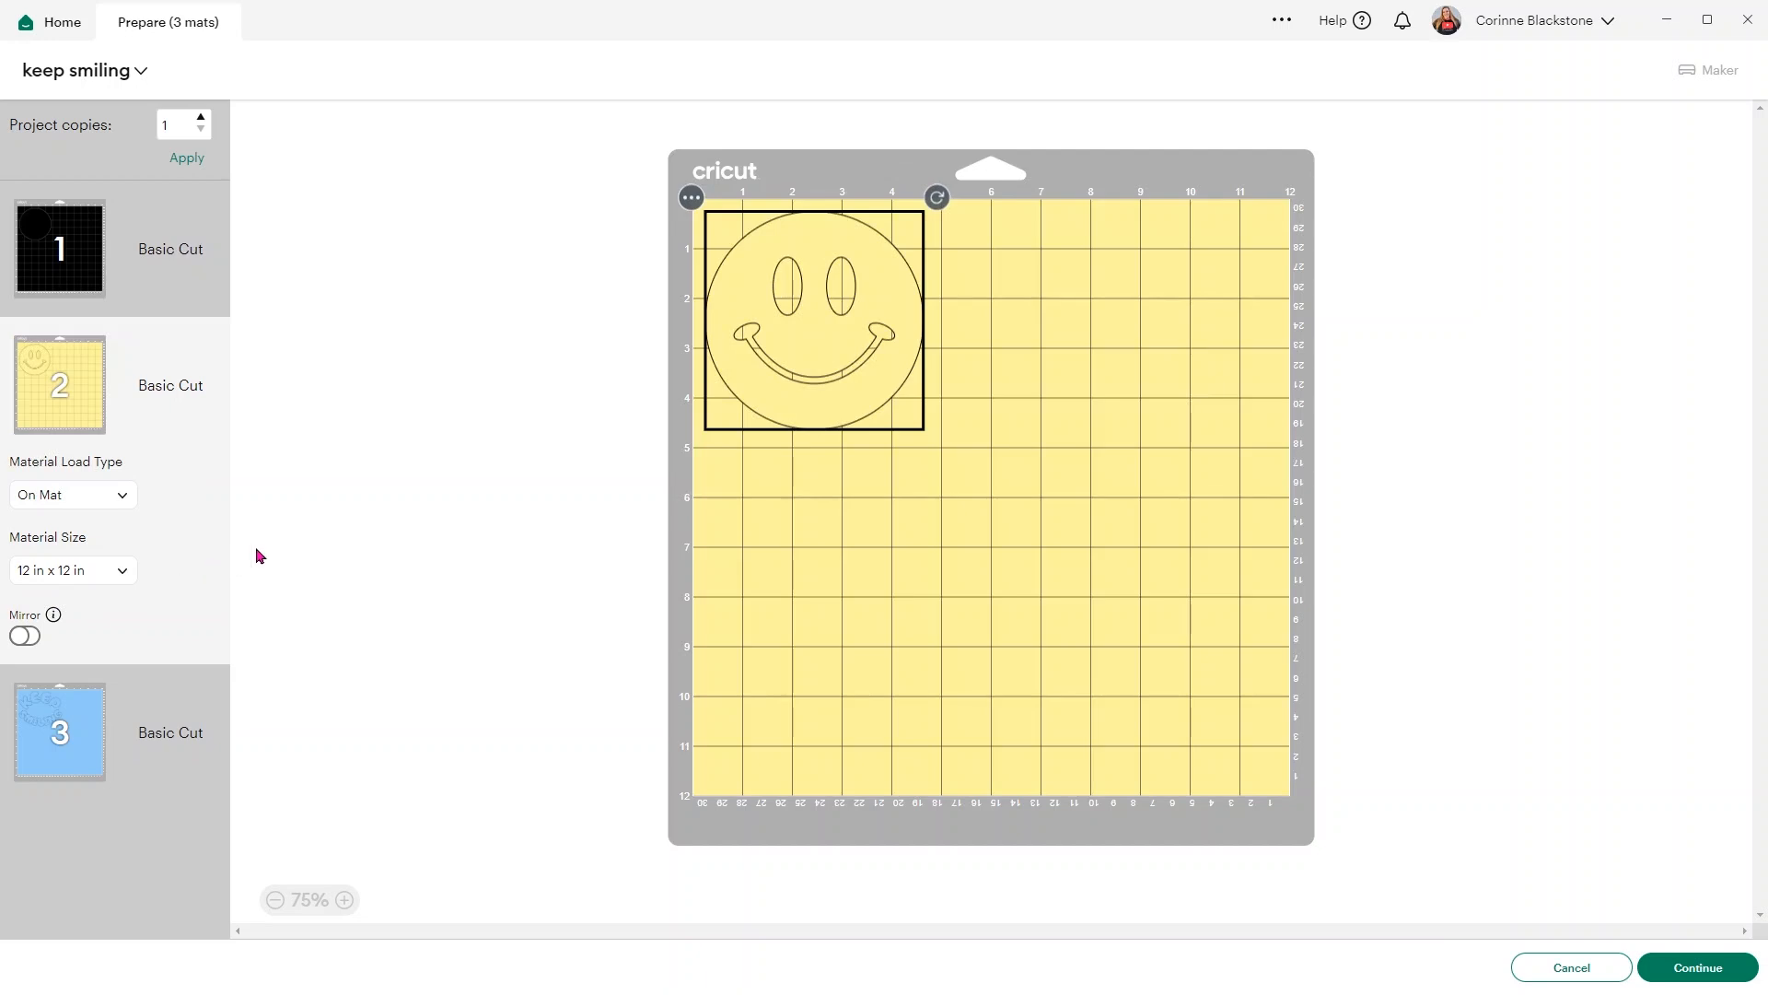
click(79, 744)
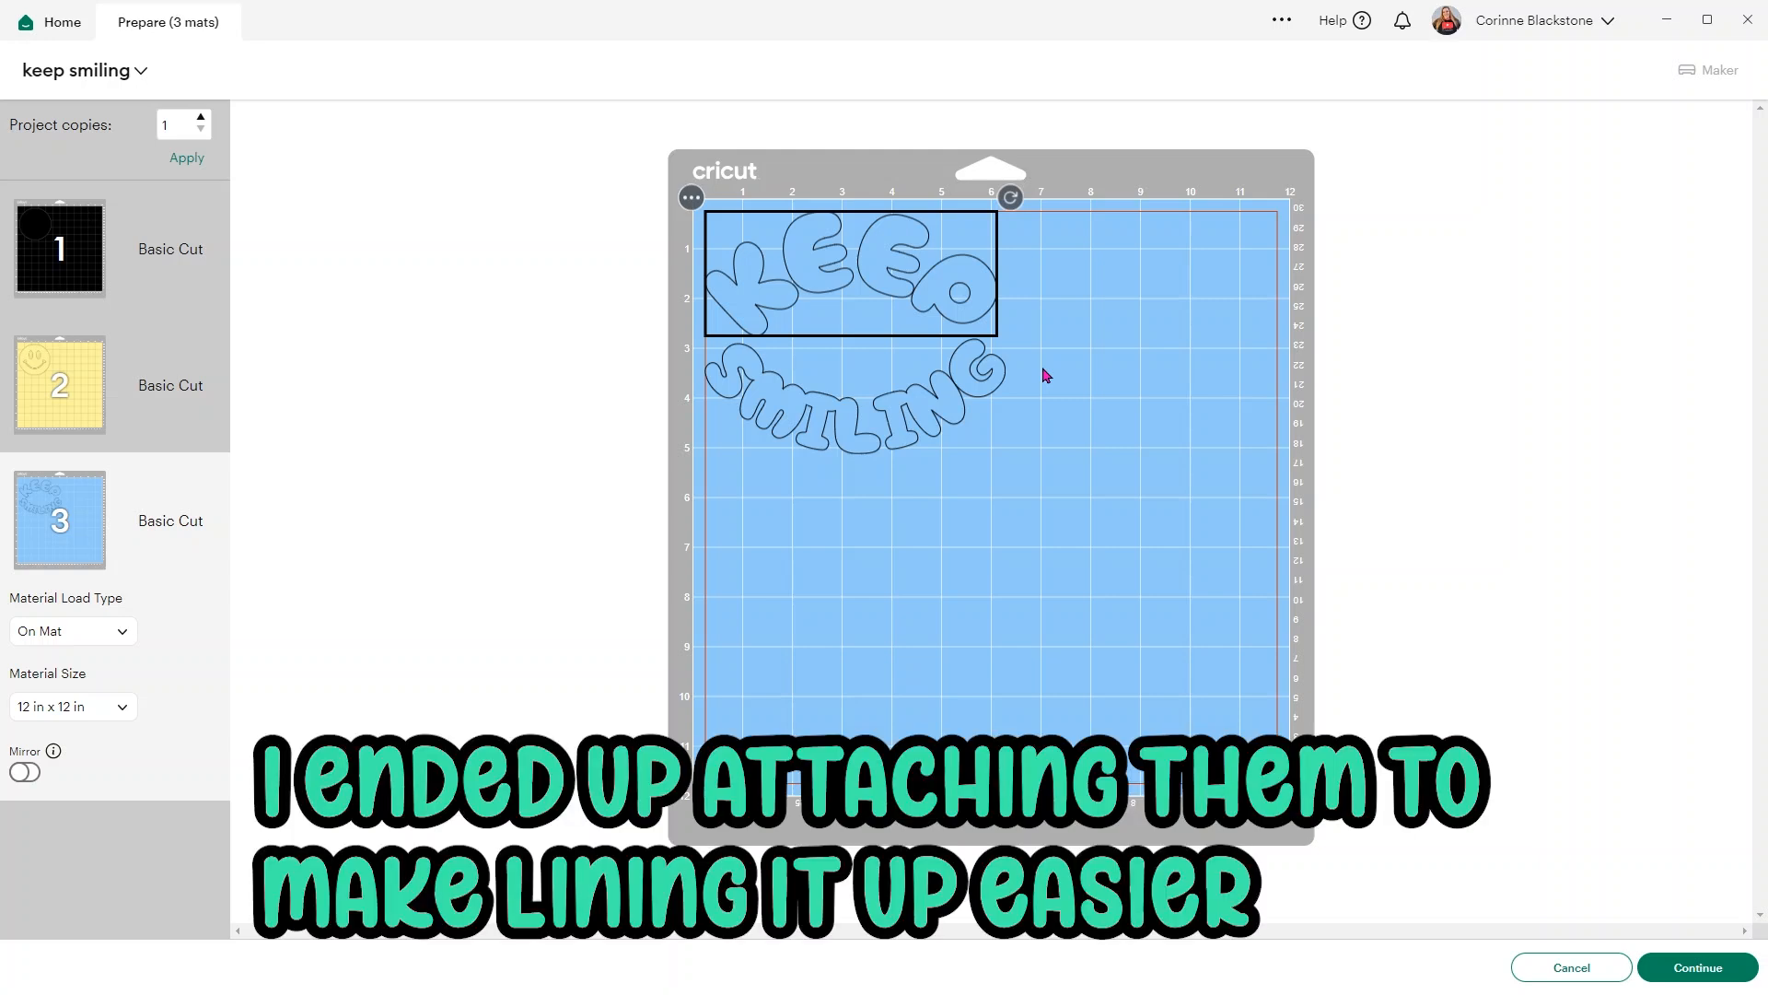
Rotate SMILING upside down, nest it closely beneath KEEP on the blue mat, and return to the black mat
click(981, 391)
drag(1021, 327, 726, 461)
drag(864, 407, 870, 377)
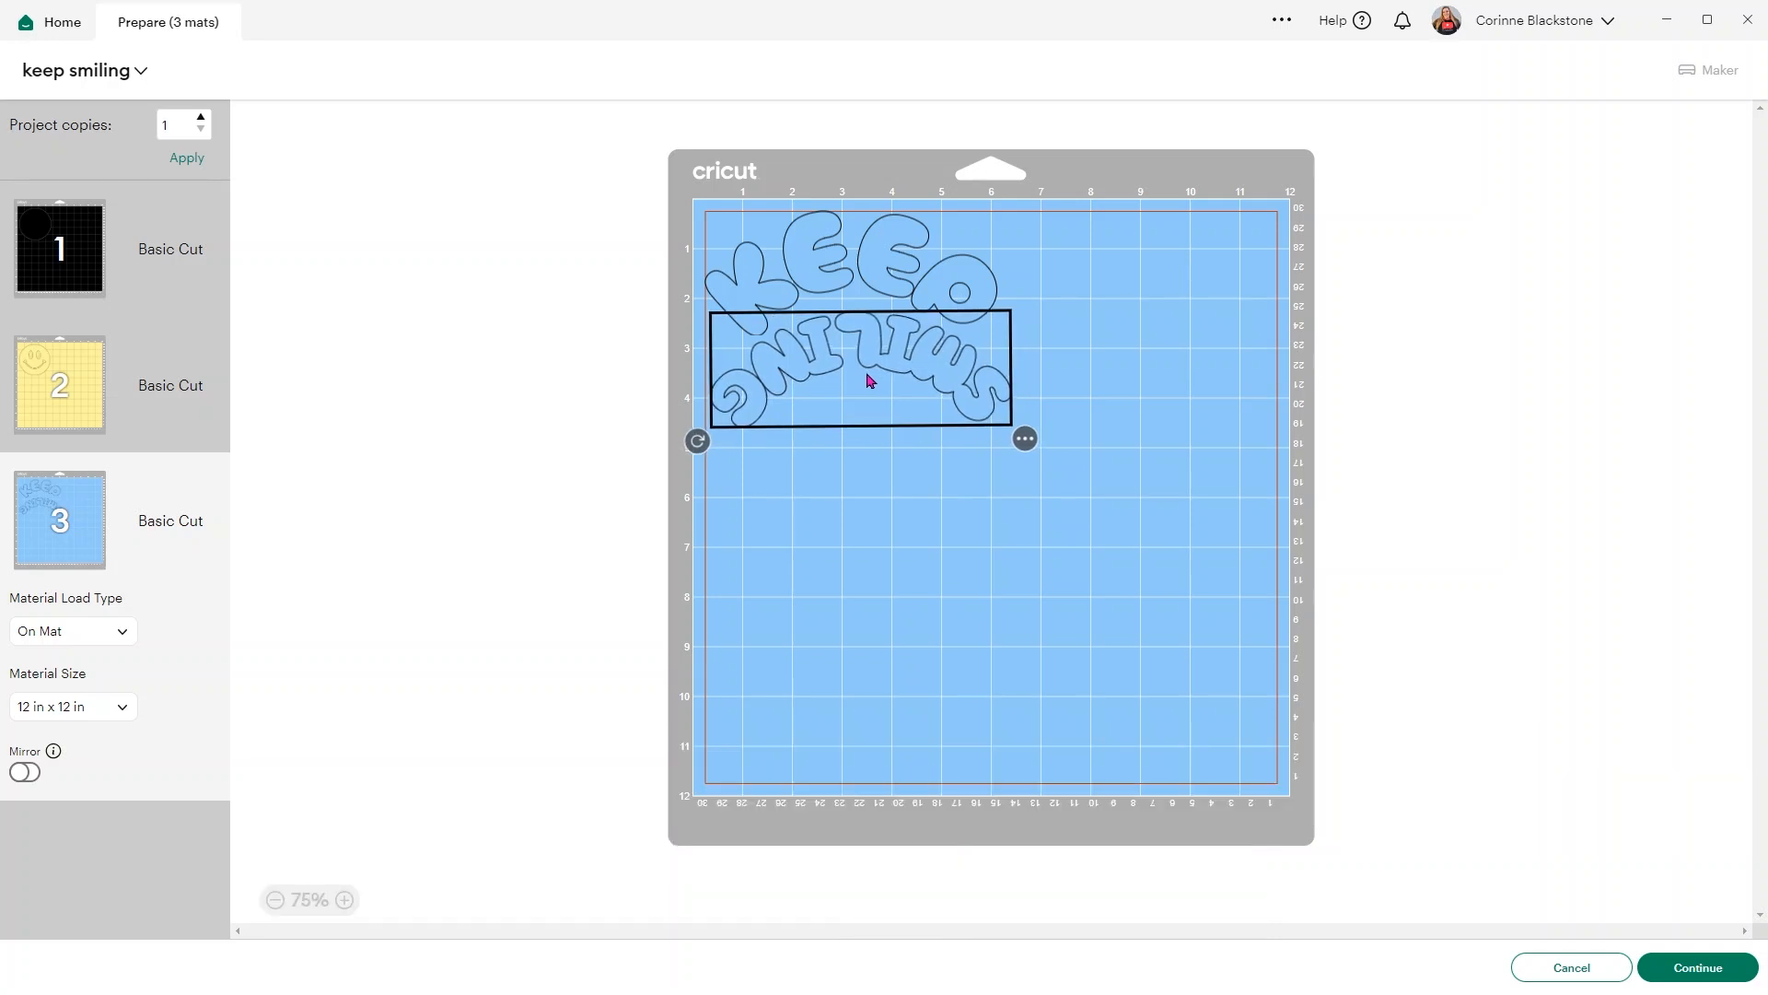
click(1234, 483)
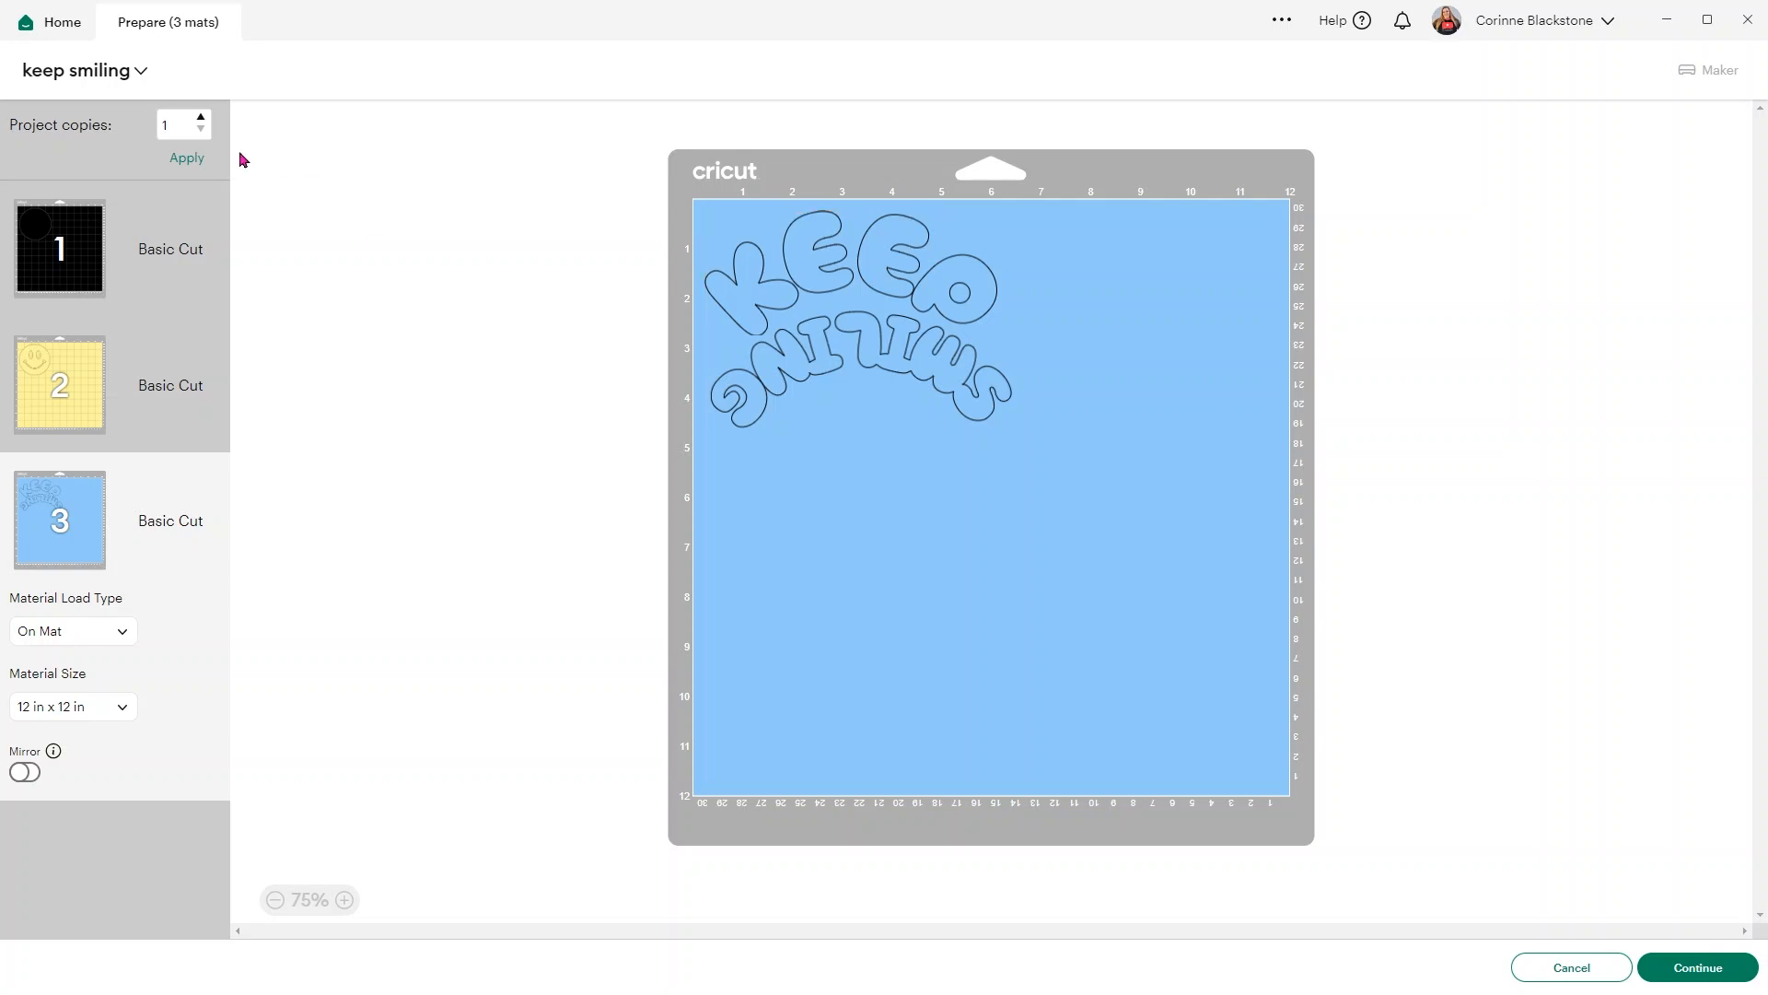
click(182, 211)
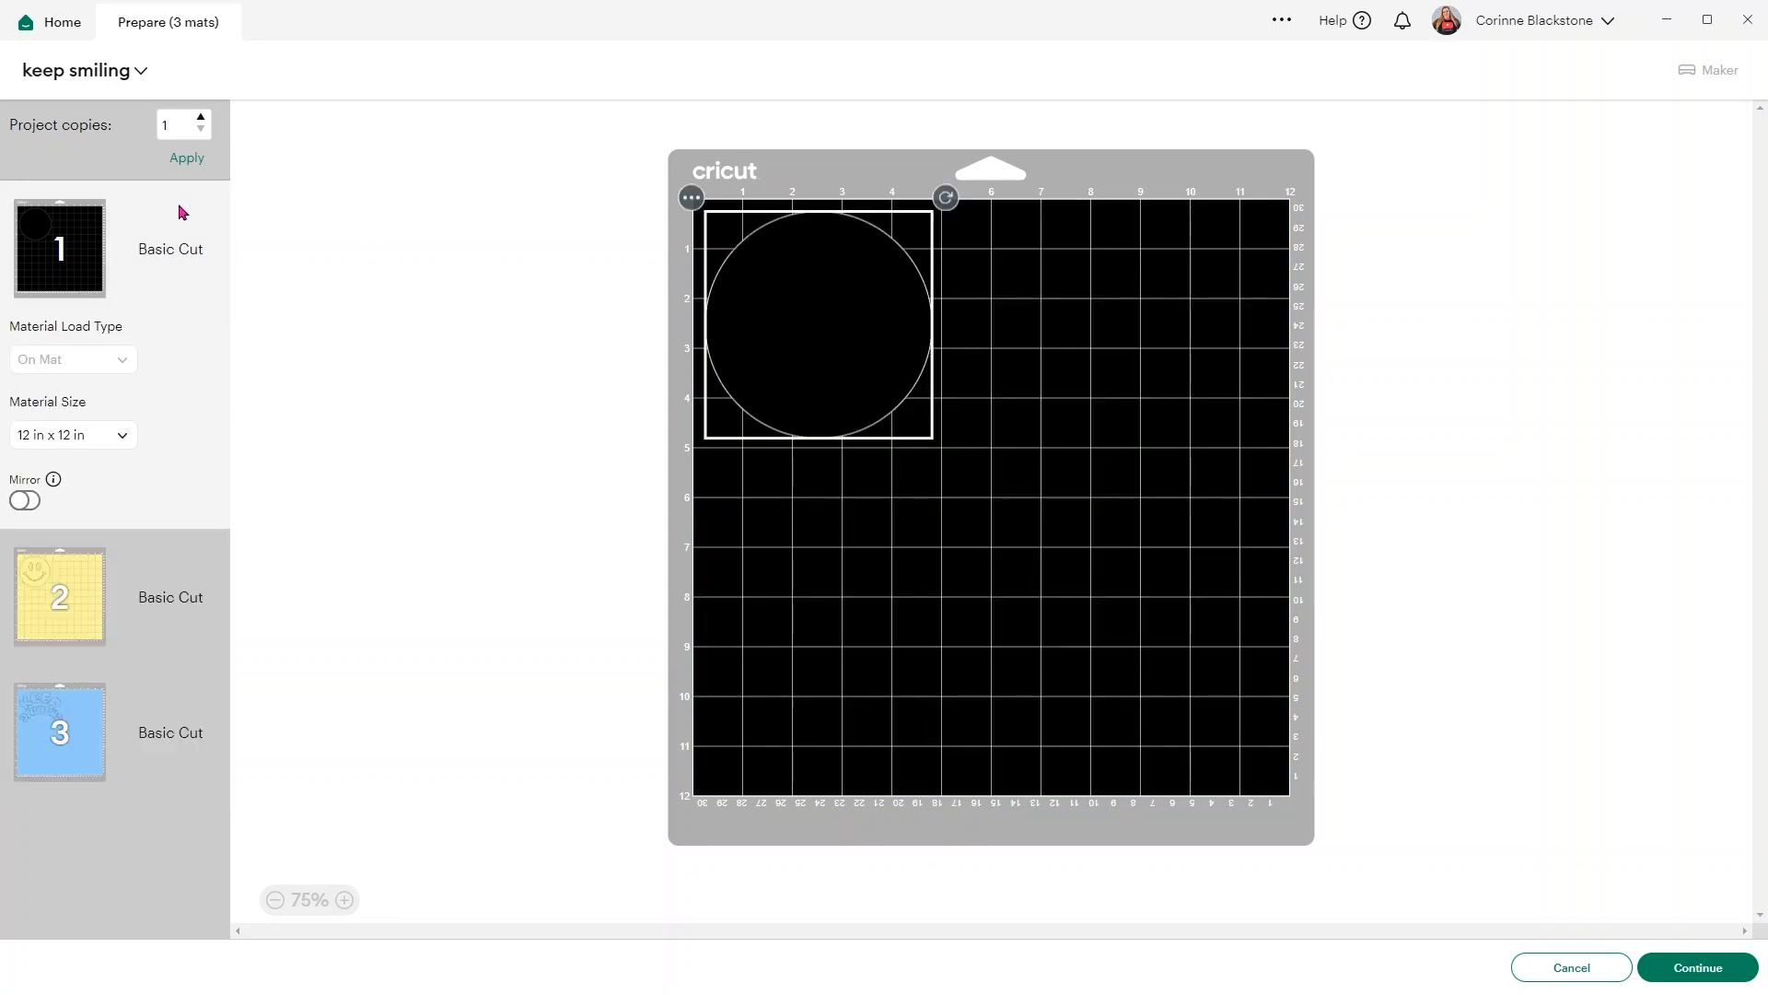